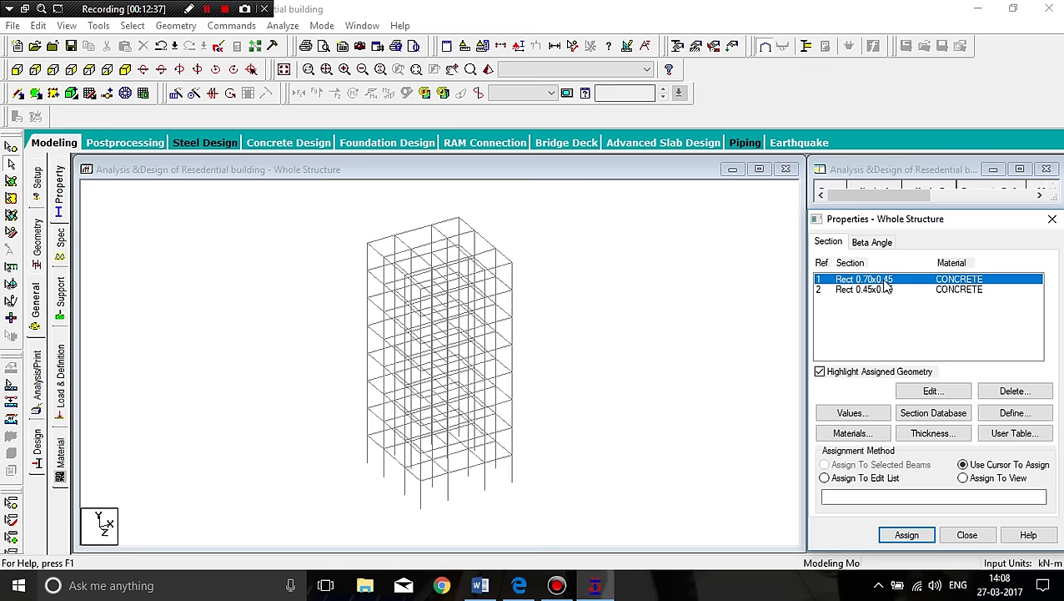
Assign the Rect 0.70x0.45 concrete section to all beams parallel to X and Z.
left_click(132, 25)
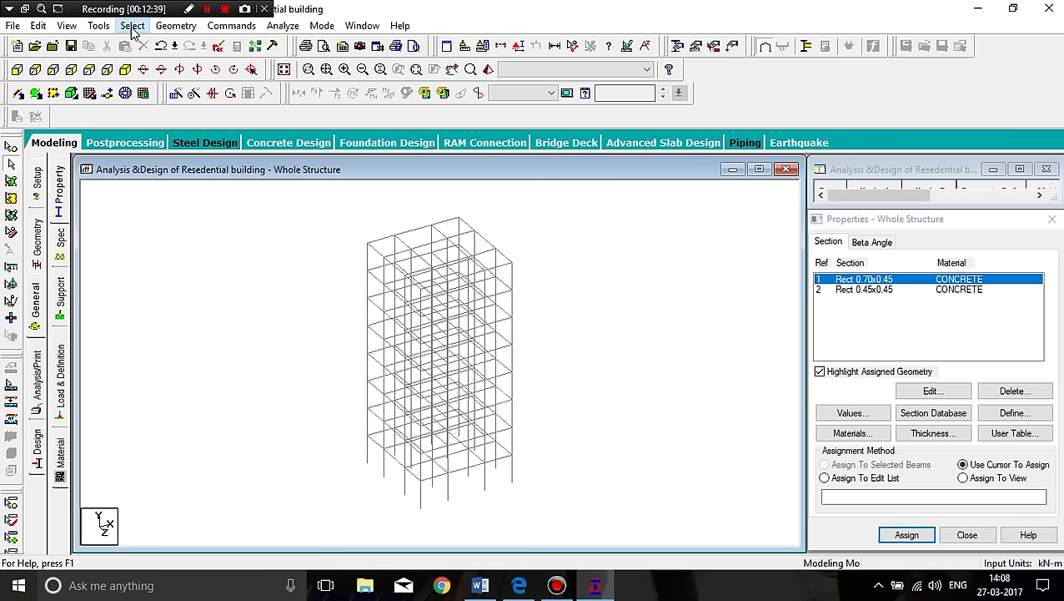
mouse_move(292, 305)
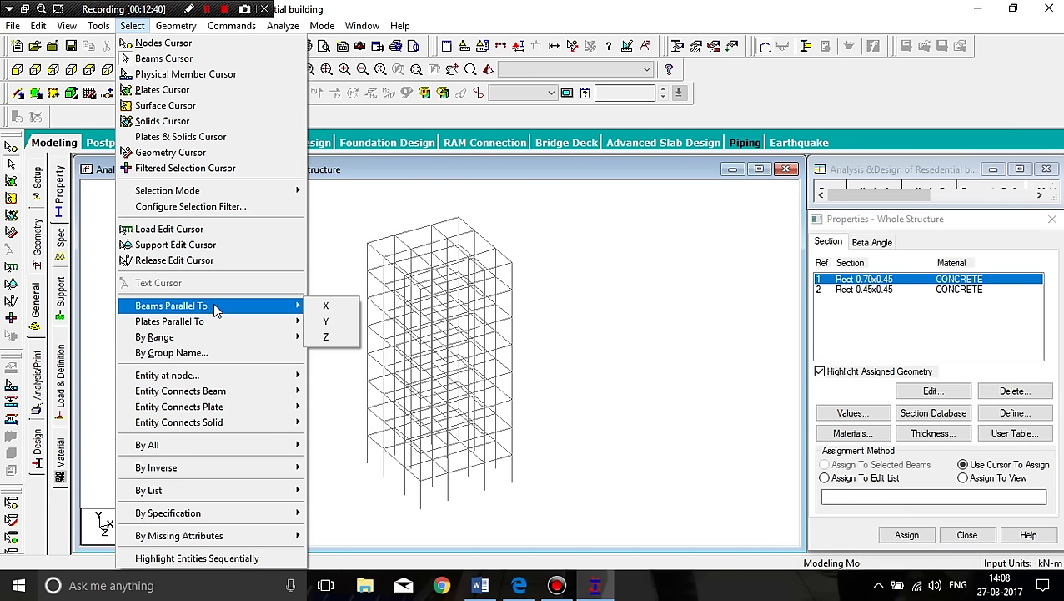
left_click(328, 308)
left_click(132, 25)
mouse_move(241, 309)
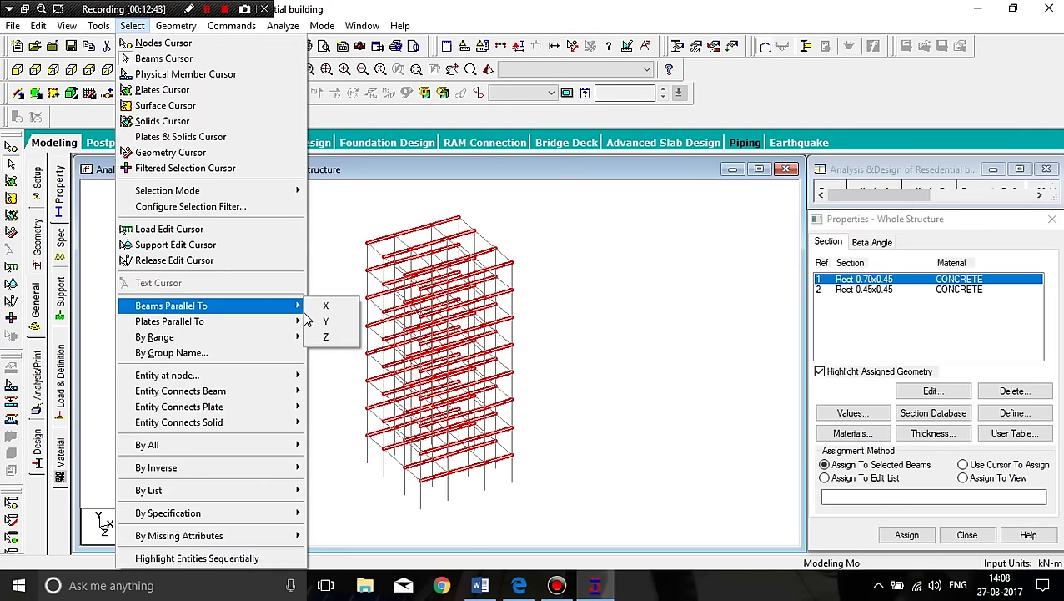
left_click(332, 342)
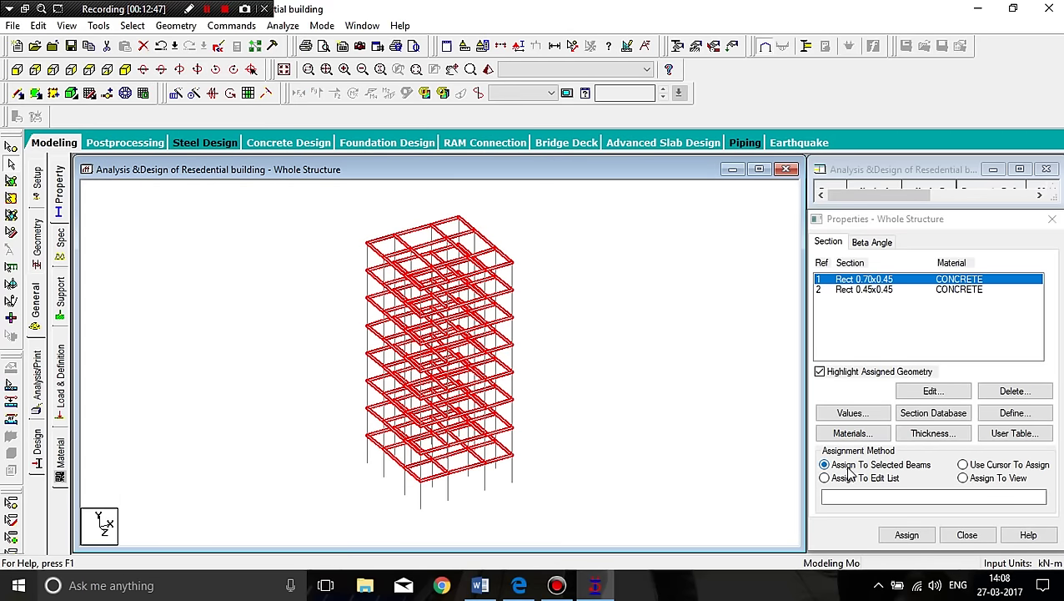
left_click(907, 535)
left_click(937, 421)
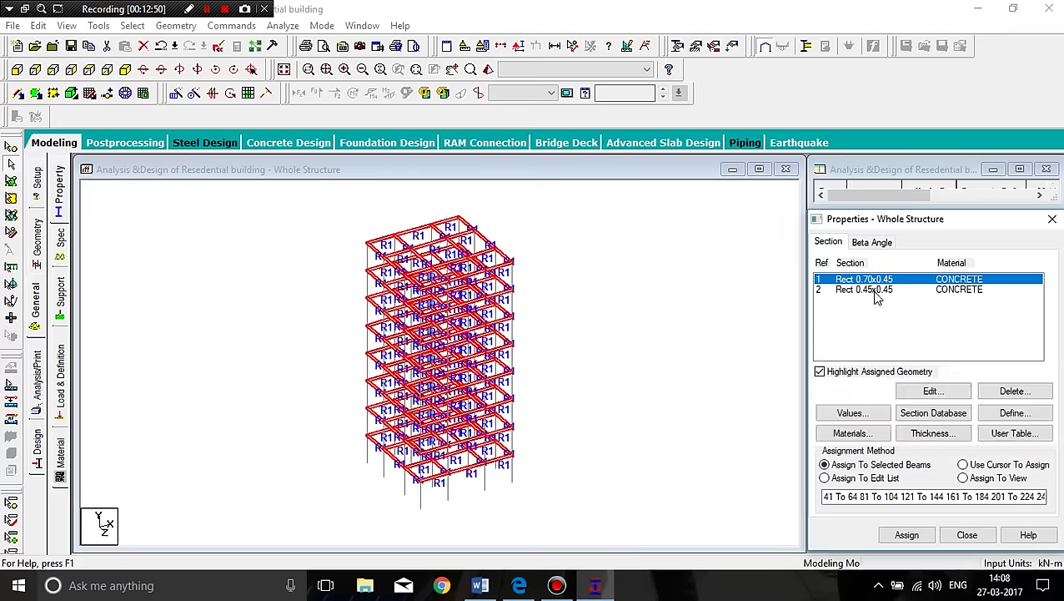
Assign the Rect 0.45x0.45 concrete section to all columns, selecting the members parallel to Y.
left_click(874, 290)
left_click(132, 25)
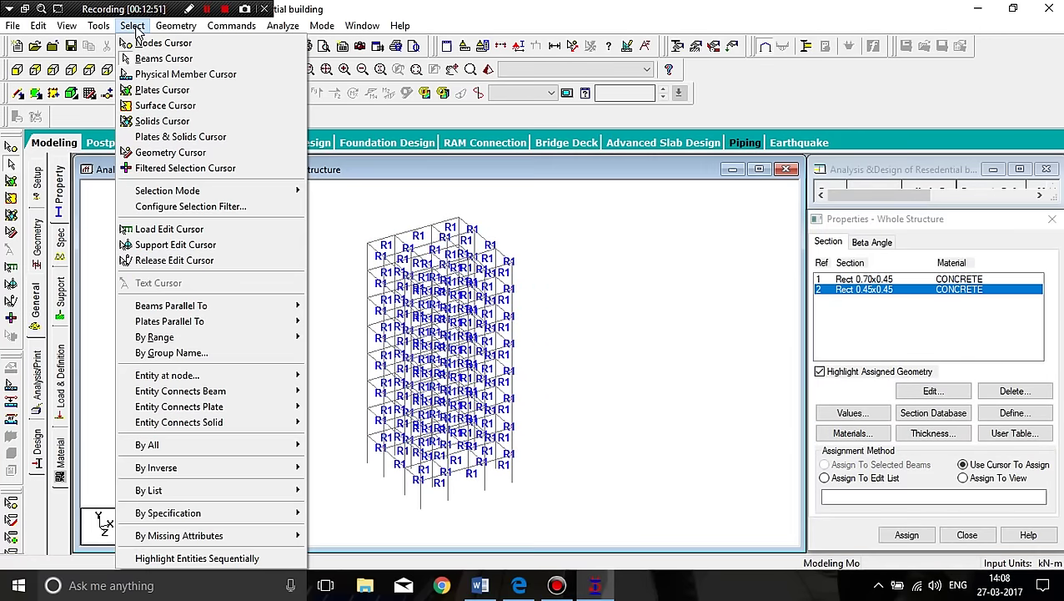
mouse_move(208, 305)
left_click(334, 327)
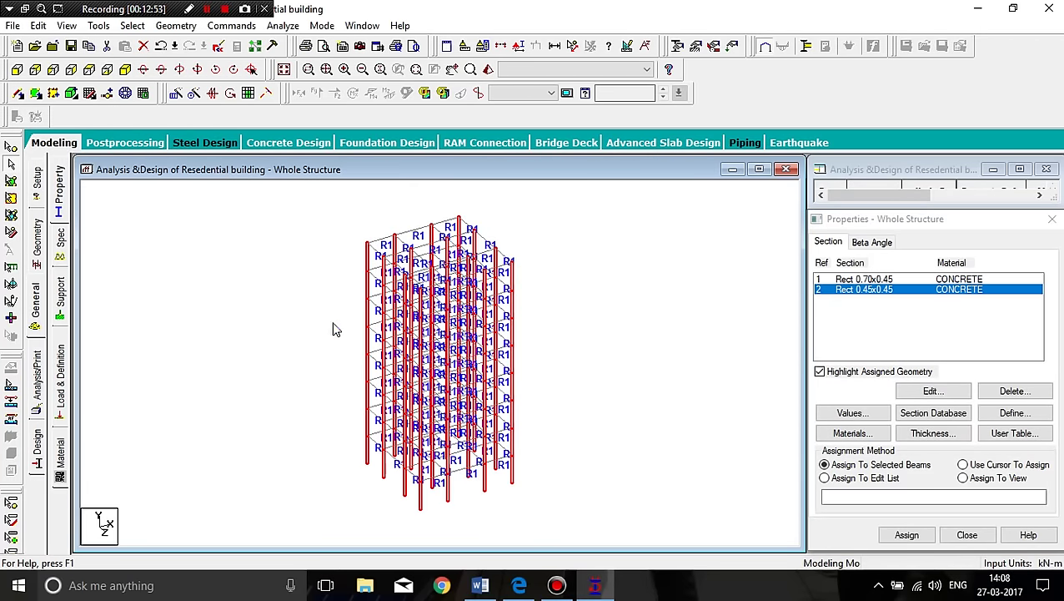
left_click(907, 535)
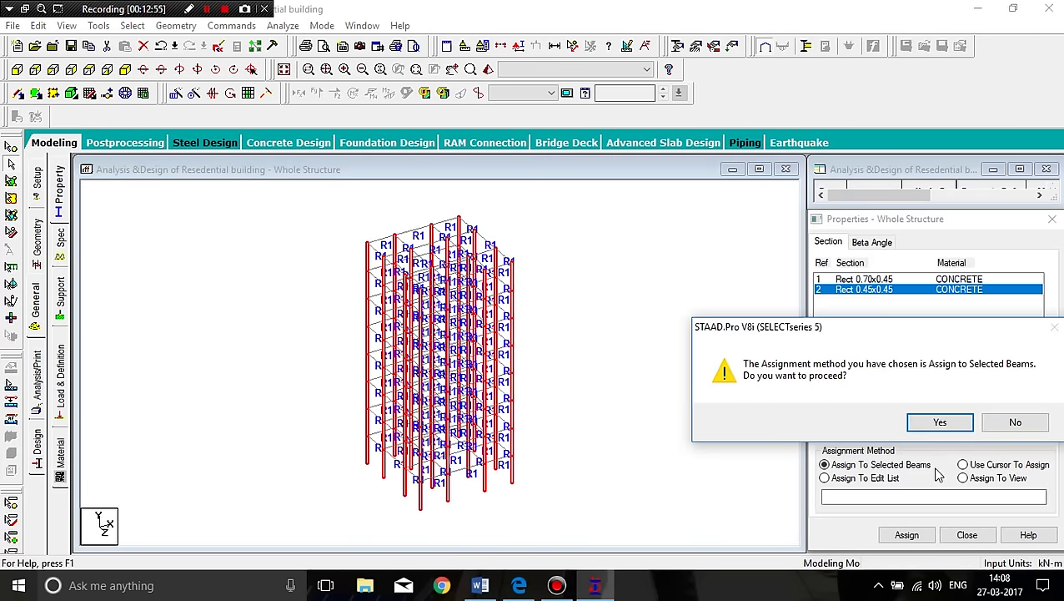
left_click(938, 422)
left_click(326, 377)
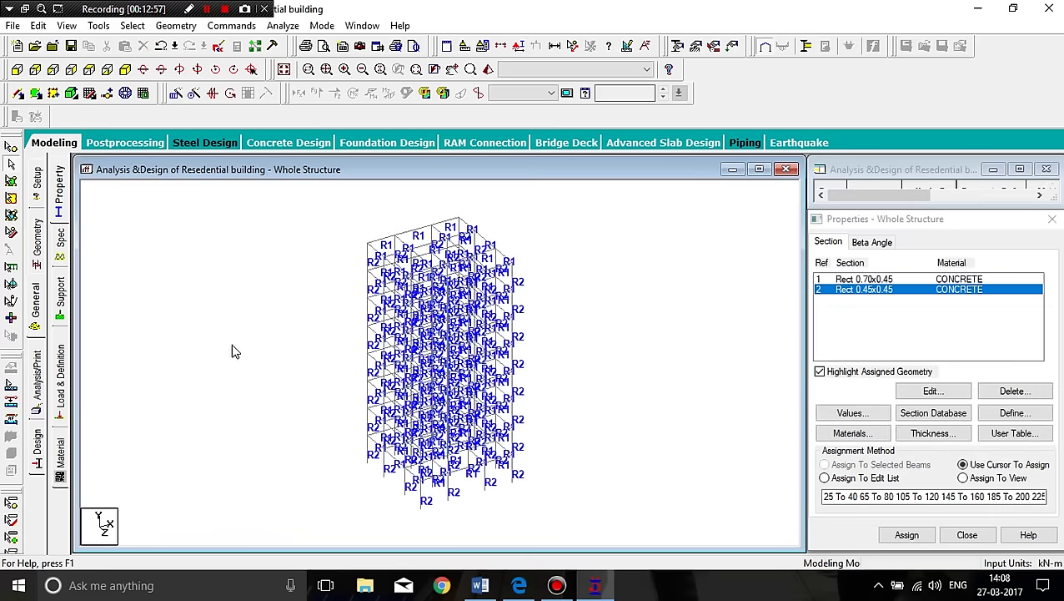
Create a fixed support for the structure.
left_click(61, 310)
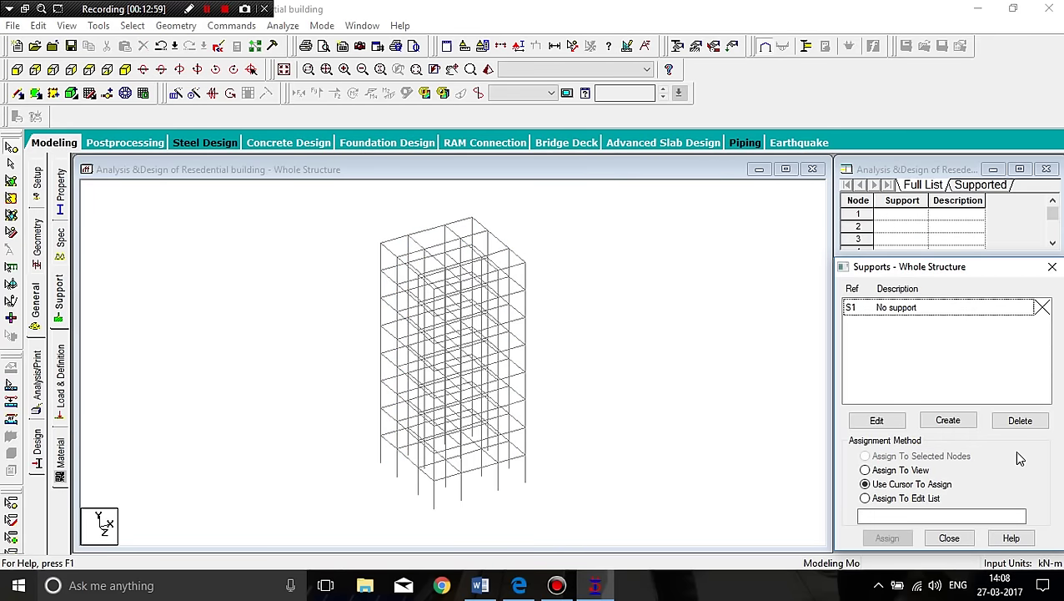
left_click(956, 423)
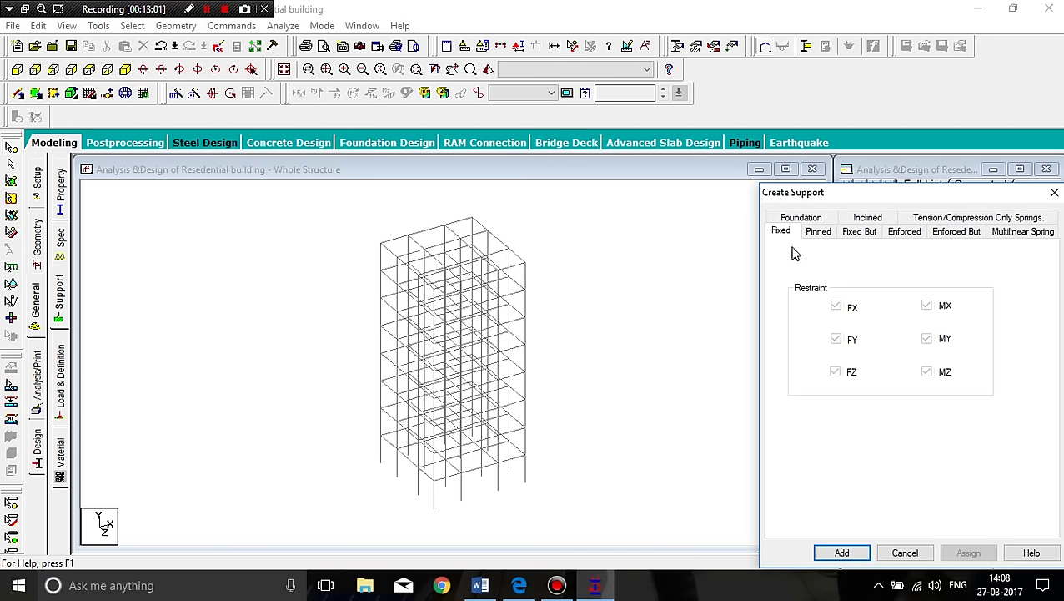
left_click(842, 553)
Assign the fixed support to all column base nodes and return the structure to the isometric view.
left_click(883, 327)
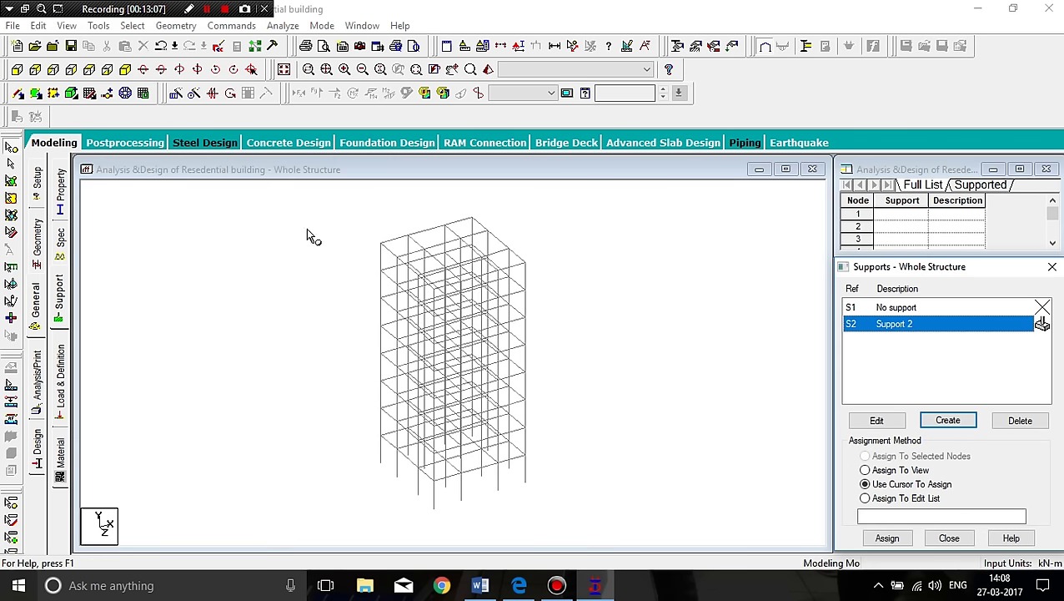
left_click(89, 93)
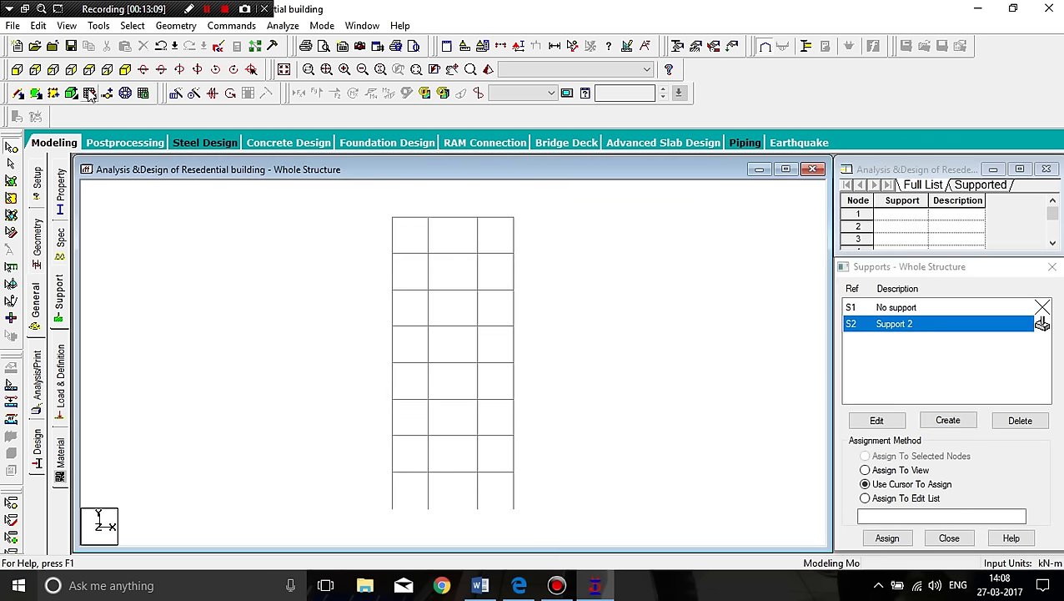
left_click_drag(551, 493, 367, 528)
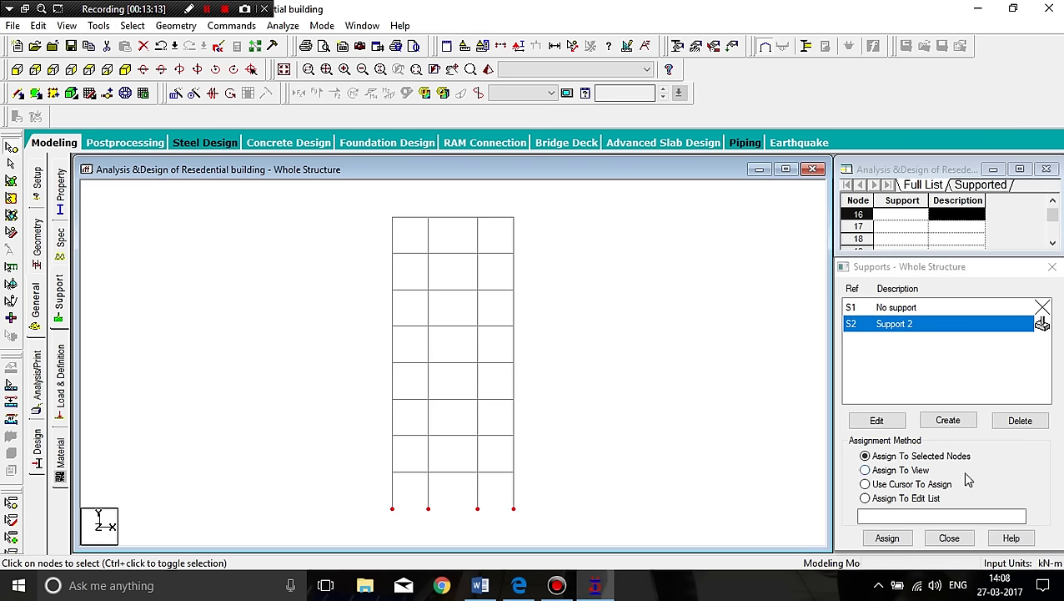
left_click(886, 537)
left_click(872, 444)
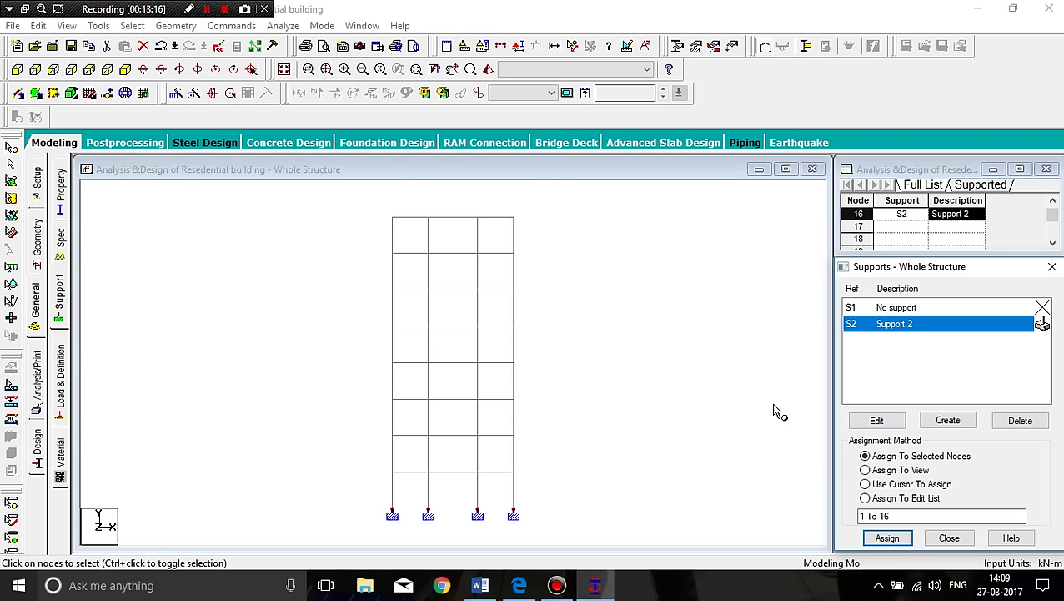
left_click(126, 70)
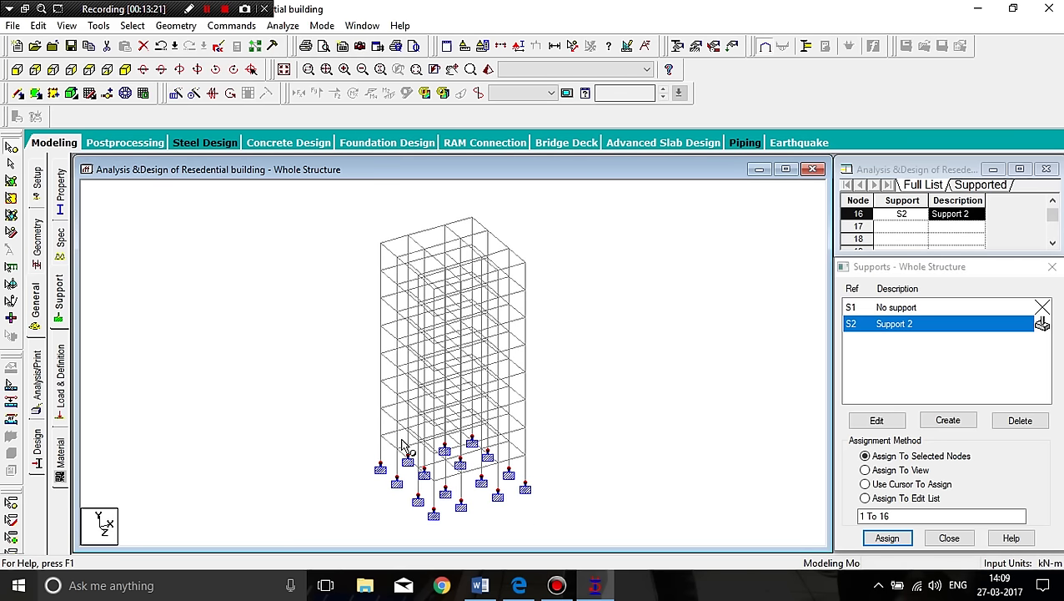
left_click(164, 339)
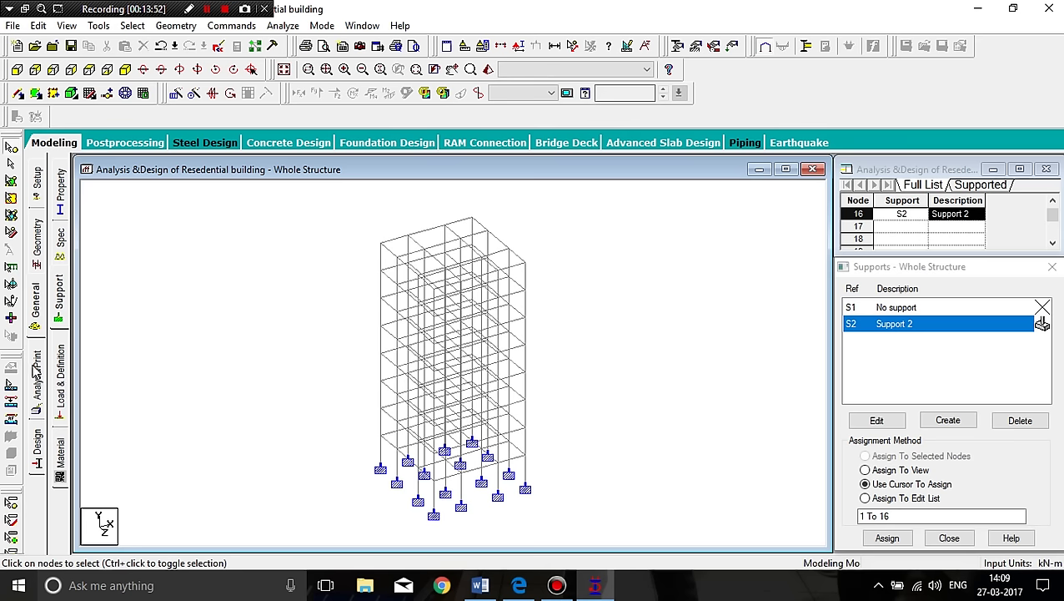
Start a new seismic definition of type IS 1893 - 2002/2005 and open its parameter generator.
left_click(60, 388)
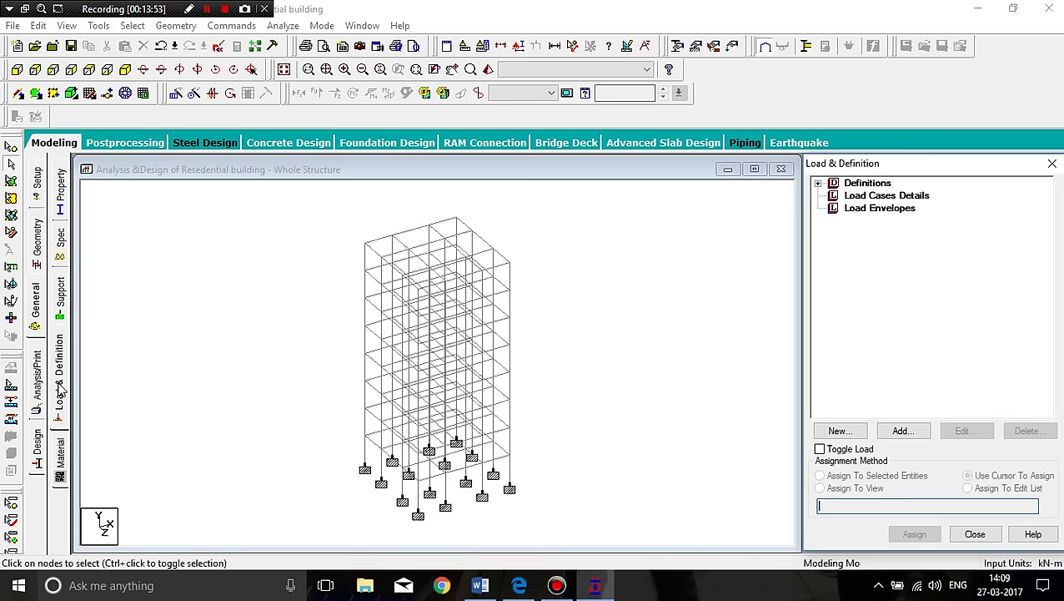
double_click(833, 184)
left_click(901, 258)
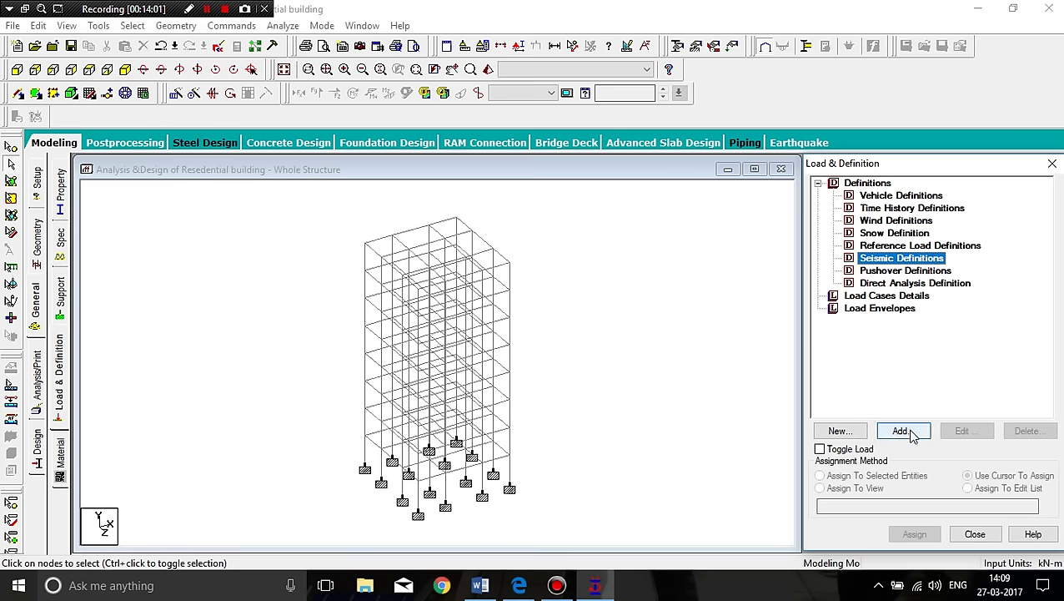
left_click(909, 432)
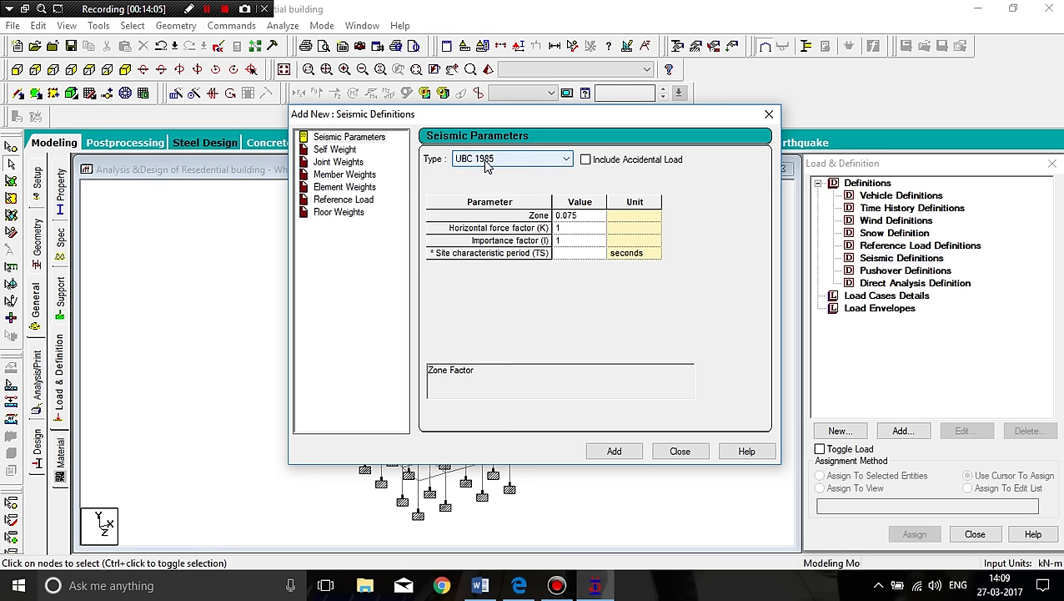
left_click(488, 160)
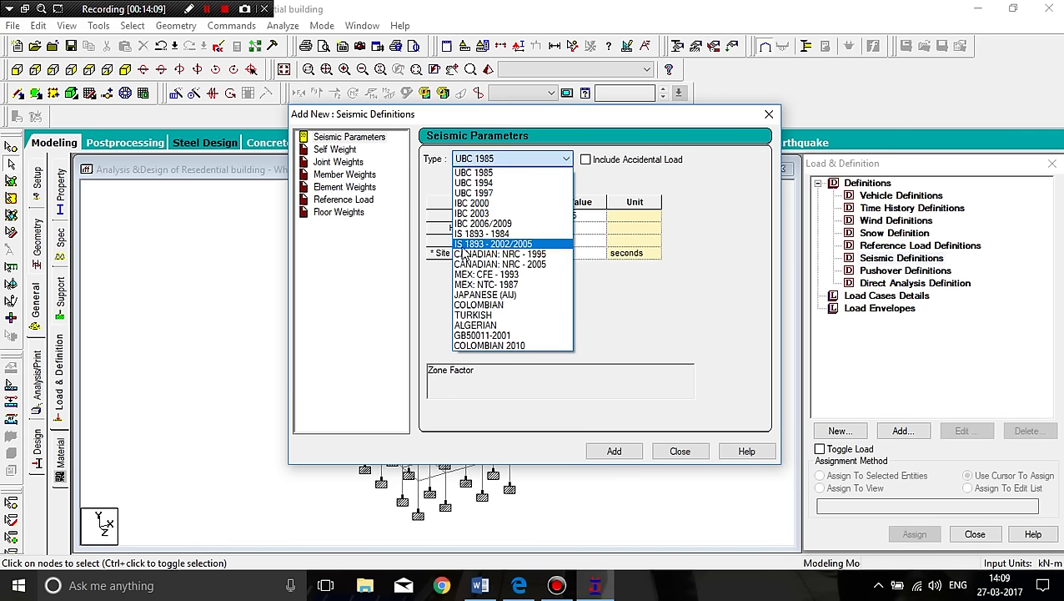
left_click(522, 244)
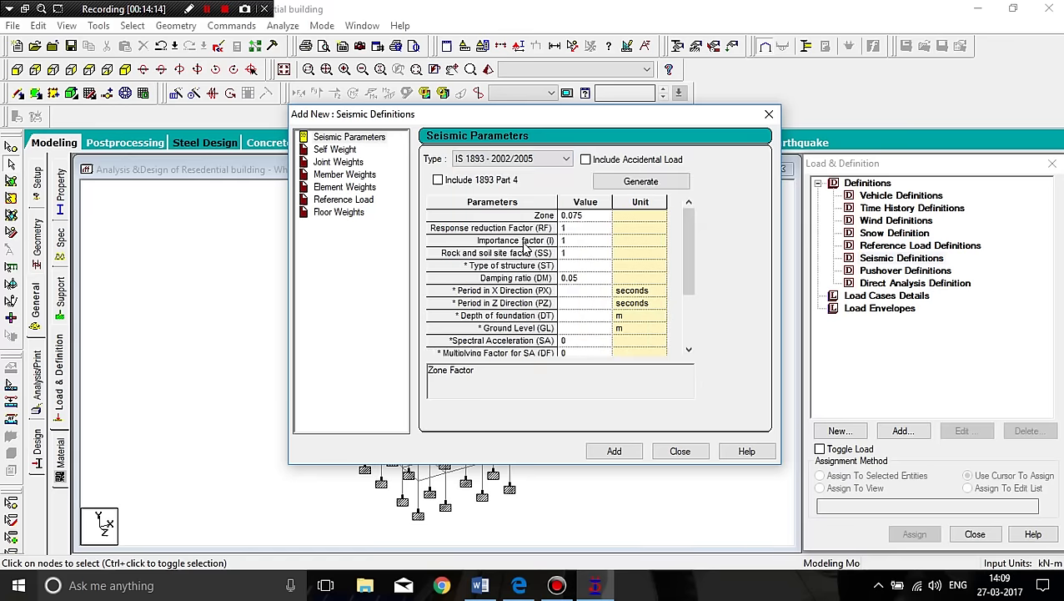
left_click(642, 182)
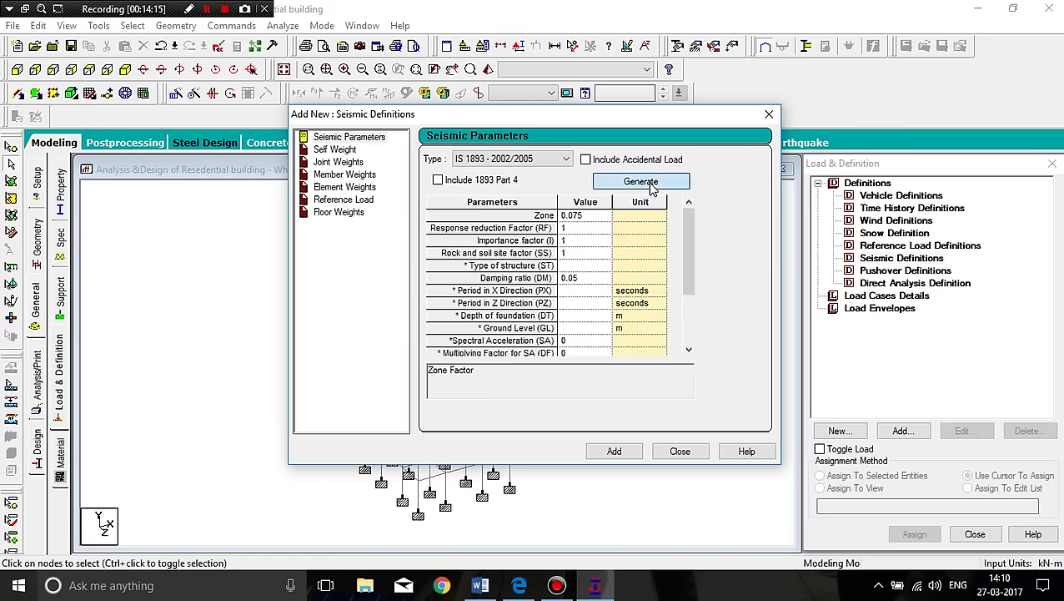
left_click_drag(242, 99, 511, 134)
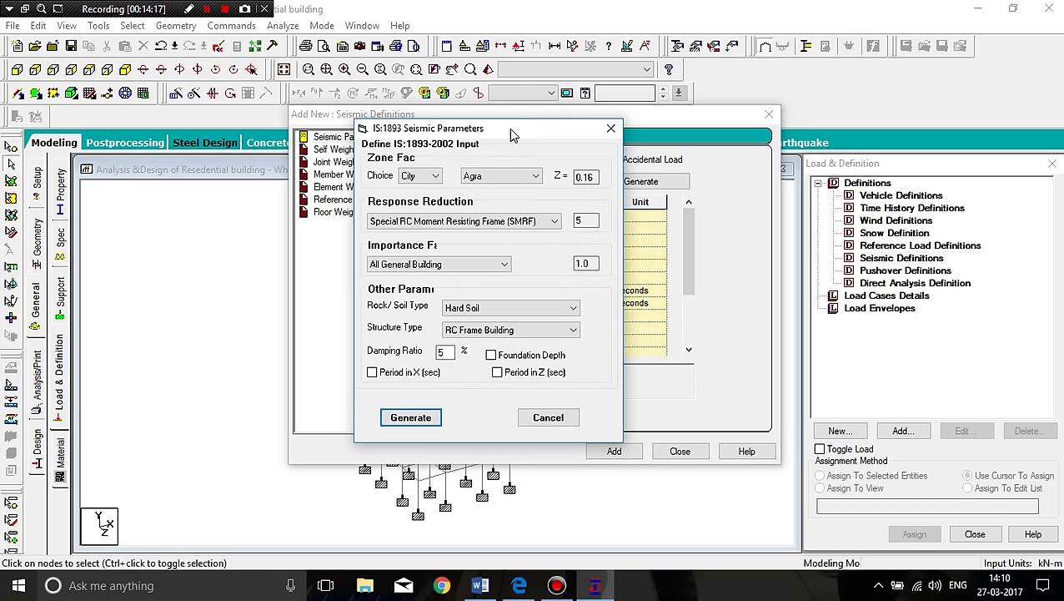
Try defining the seismic zone factor by city, choosing Calicut.
left_click(413, 177)
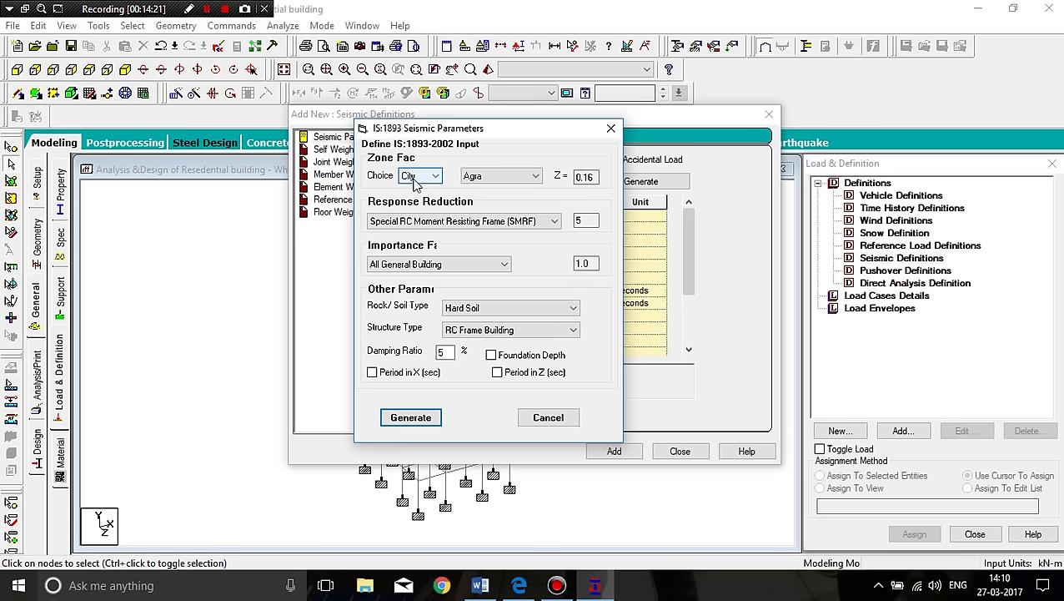
left_click(429, 178)
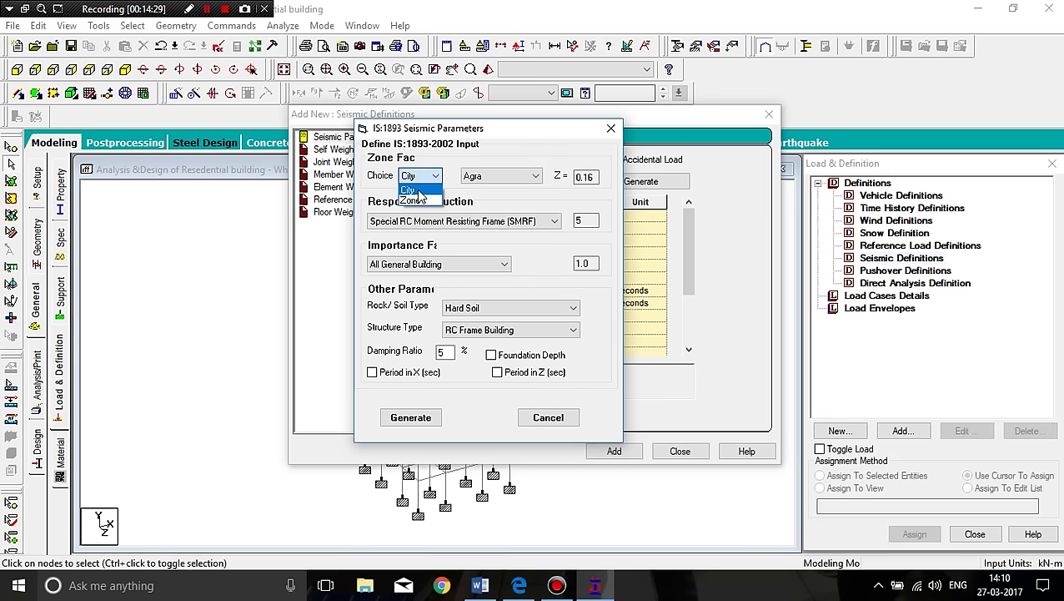
left_click(417, 191)
left_click(472, 177)
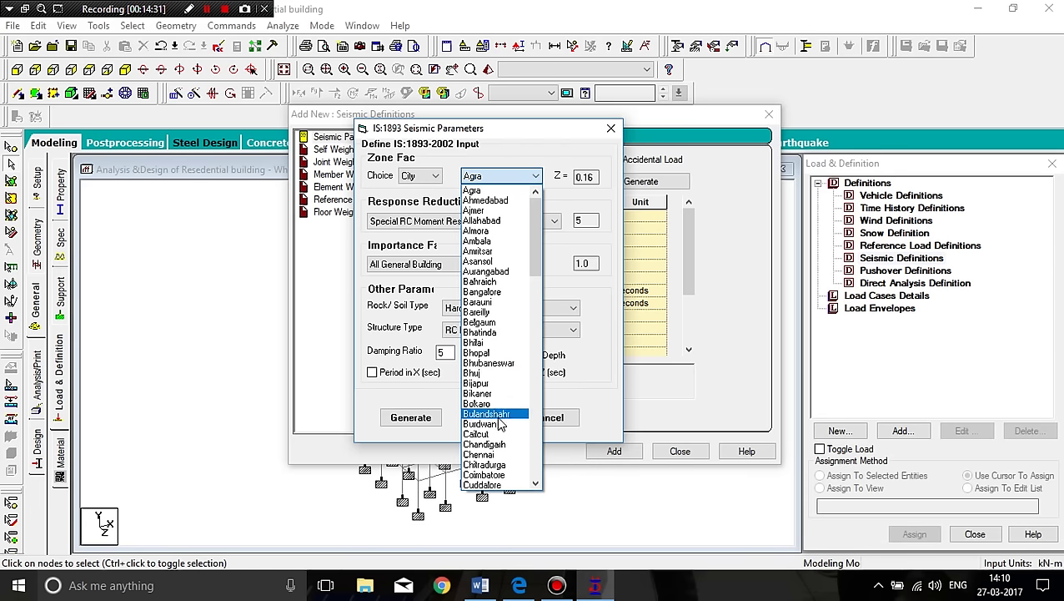
left_click(498, 434)
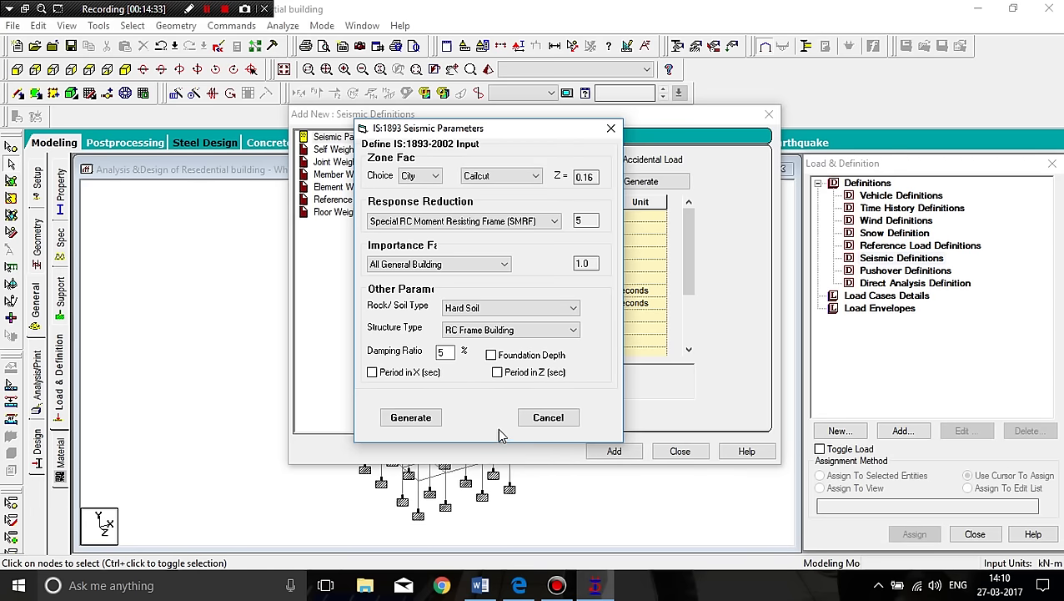
left_click(500, 176)
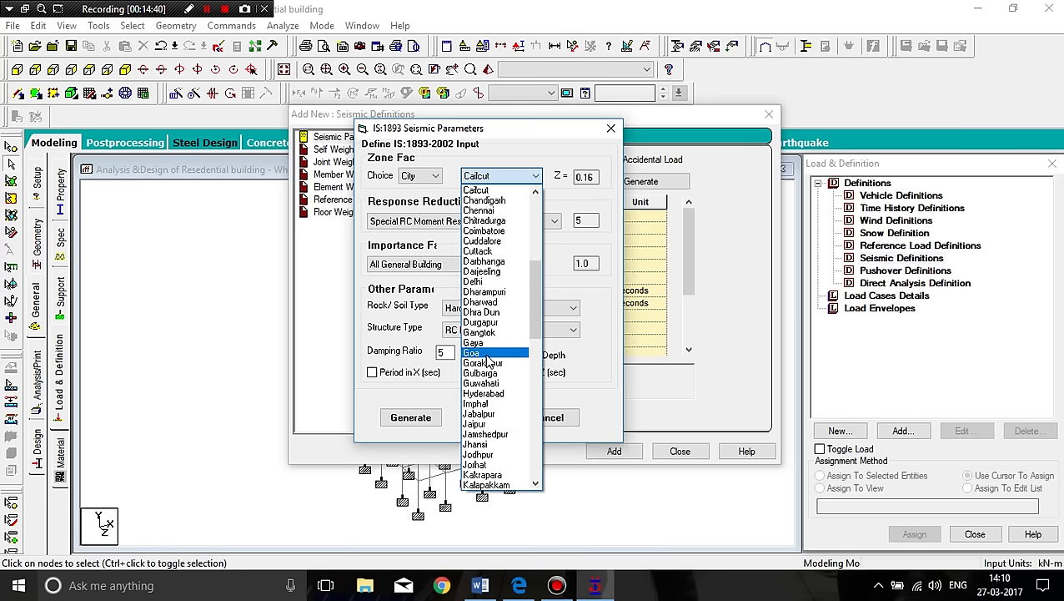
left_click(426, 179)
Define the seismic zone factor by zone instead of city and choose zone V.
left_click(426, 177)
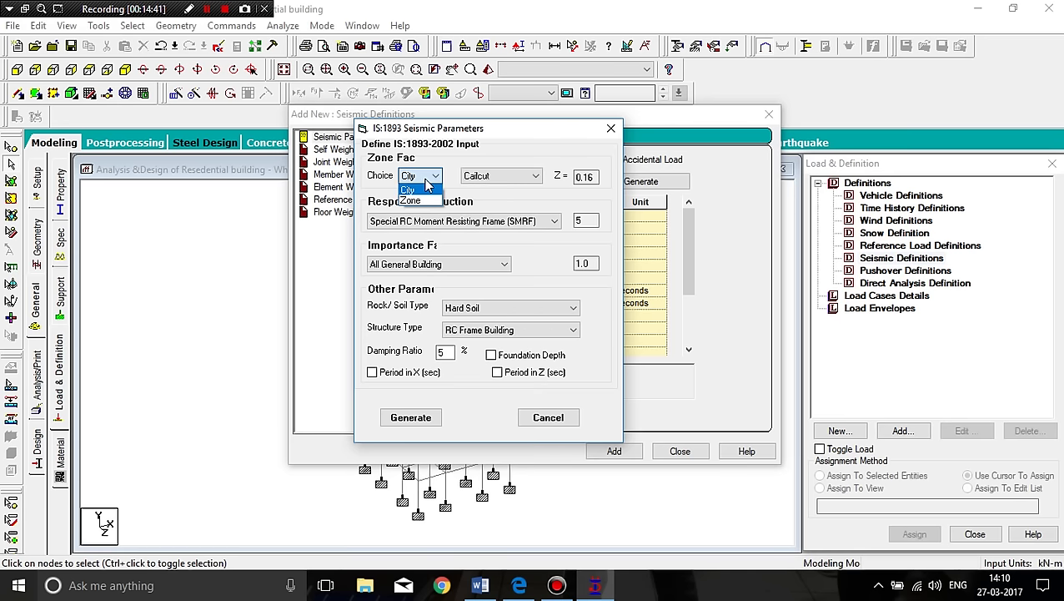
left_click(426, 201)
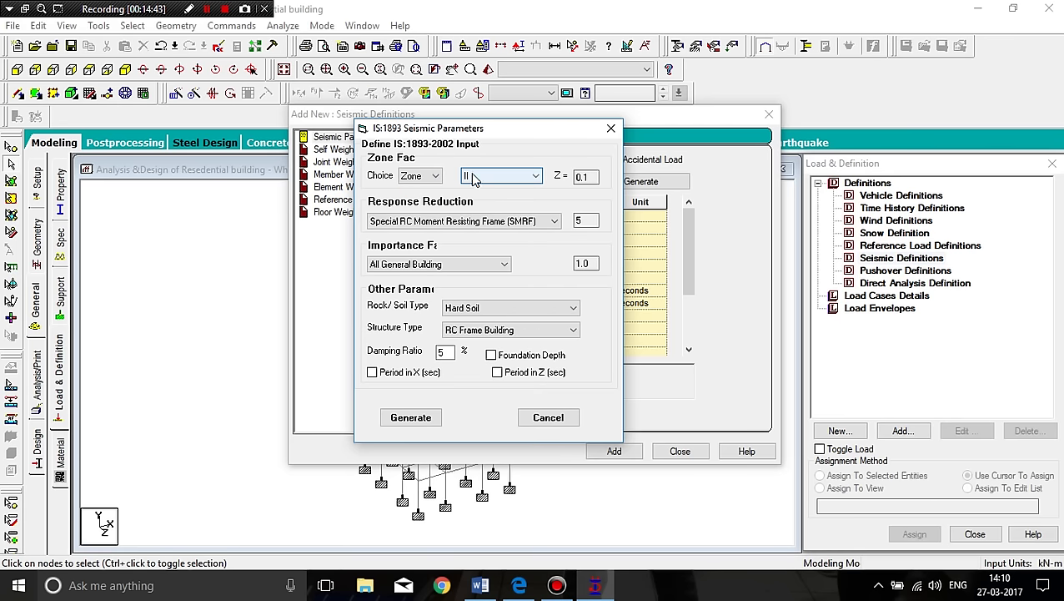
left_click(471, 176)
left_click(483, 222)
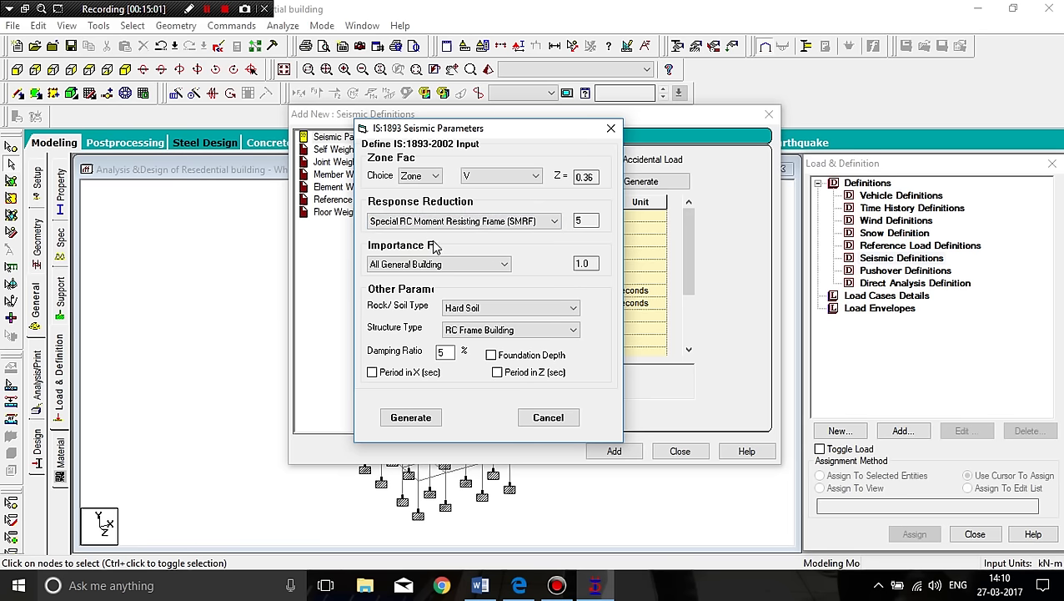
Choose Special RC Moment Resisting Frame (SMRF) for response reduction and All General Building for the importance factor.
left_click(393, 223)
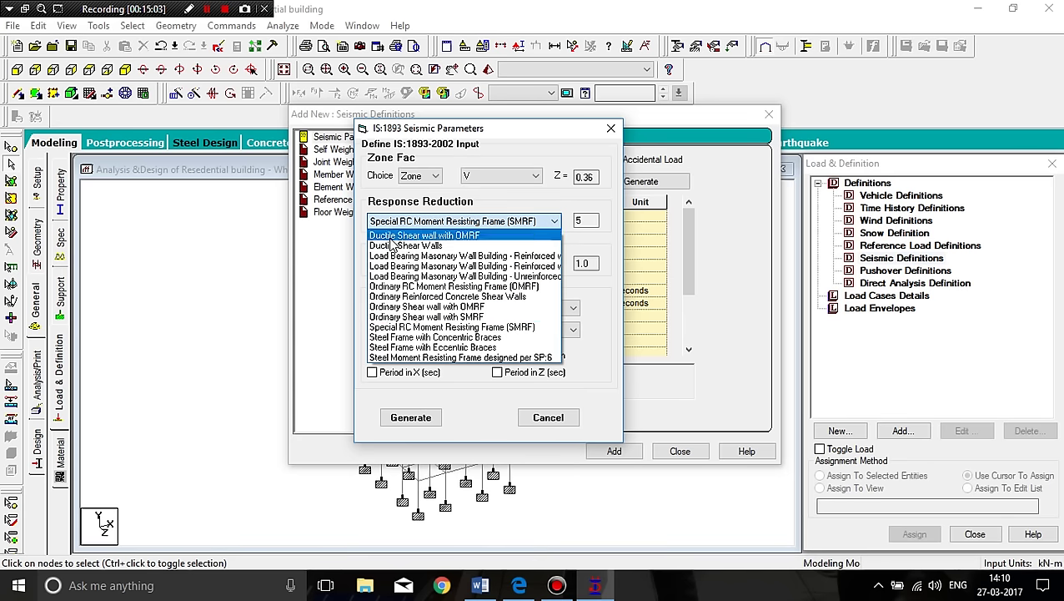
left_click(423, 332)
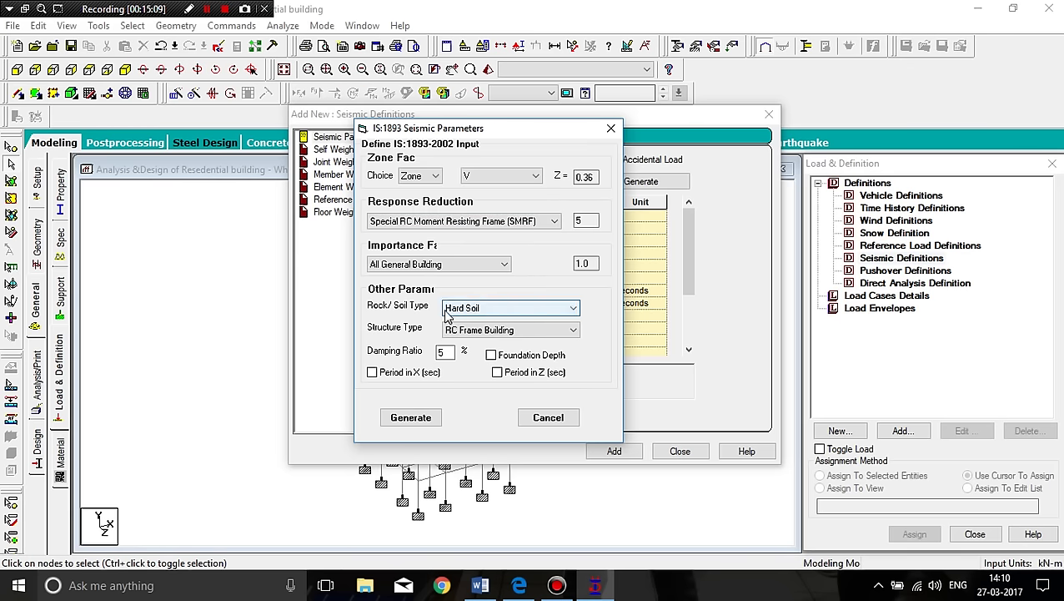
left_click(430, 265)
left_click(434, 288)
Choose Medium Soil and RC Frame Building for the seismic parameters and set the damping ratio to 0.05.
left_click(469, 309)
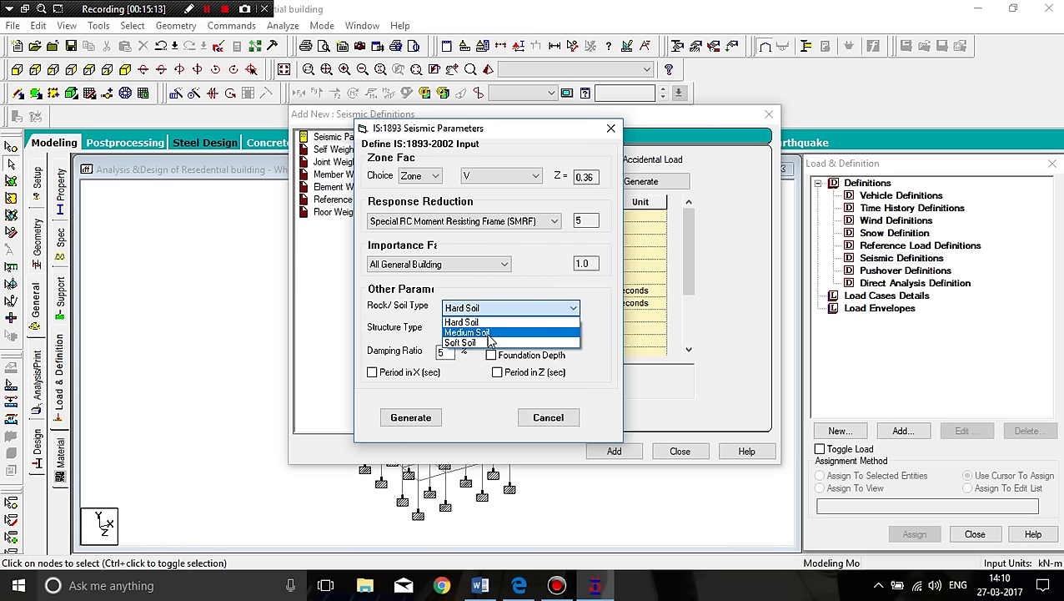
left_click(488, 333)
left_click(472, 331)
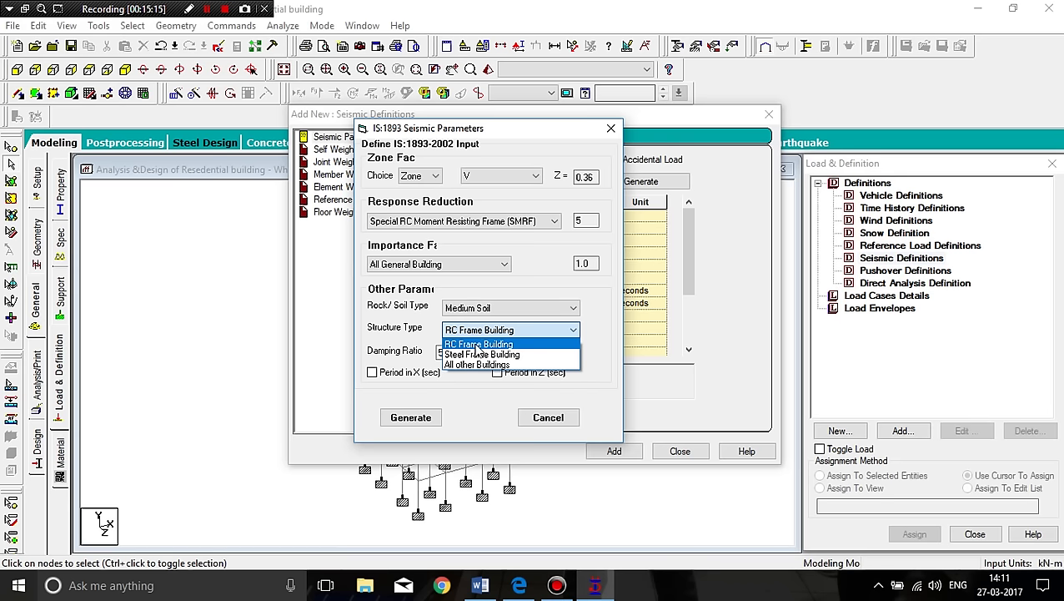
left_click(476, 345)
double_click(447, 353)
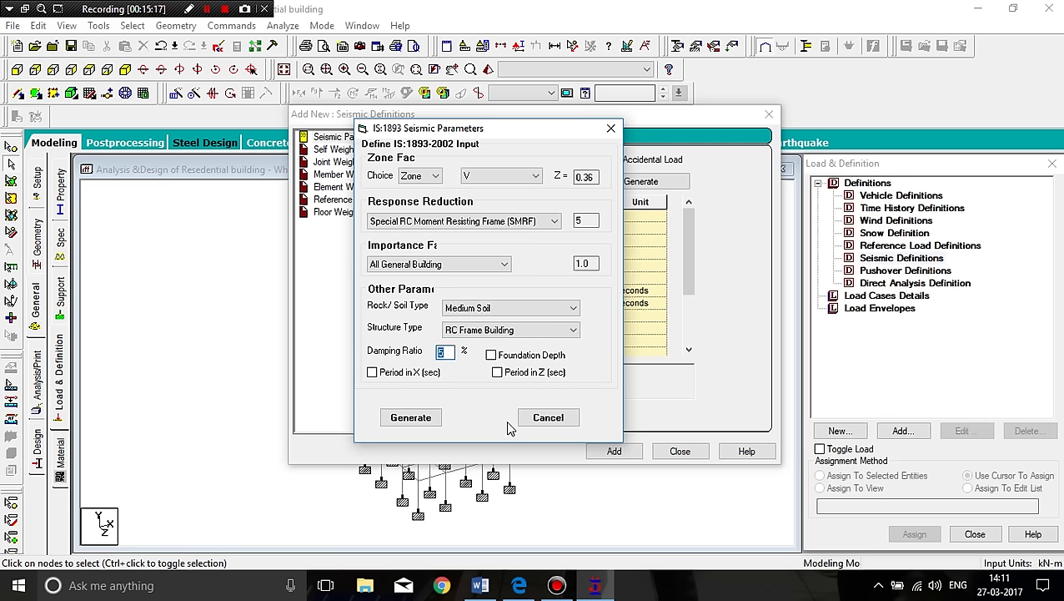
type("0")
Enable the periods in X and Z and set both to 0.68 seconds, taken from the Load Calculation document in Word.
left_click(372, 372)
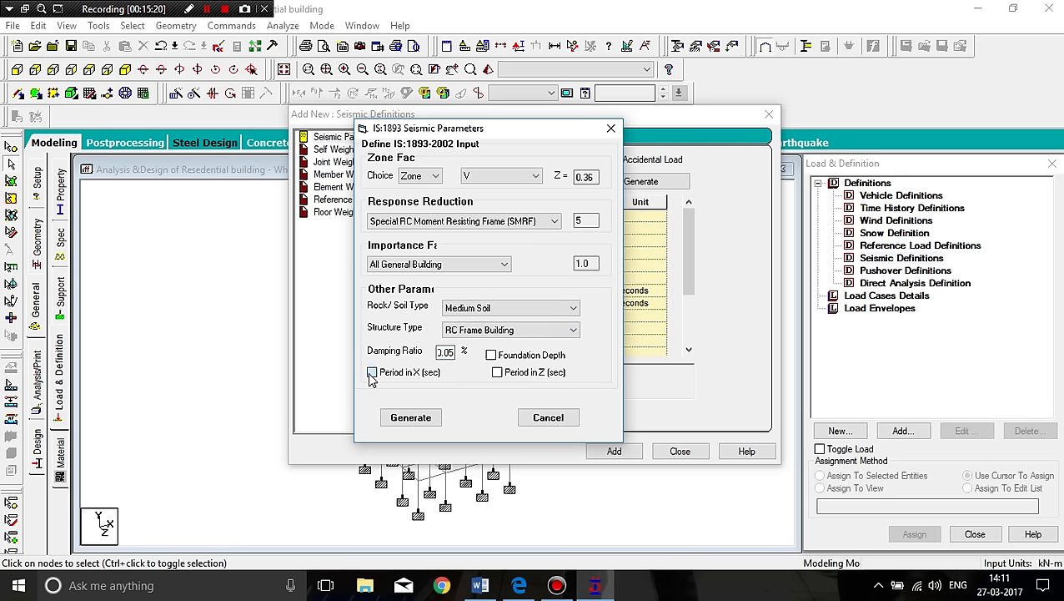
left_click(481, 586)
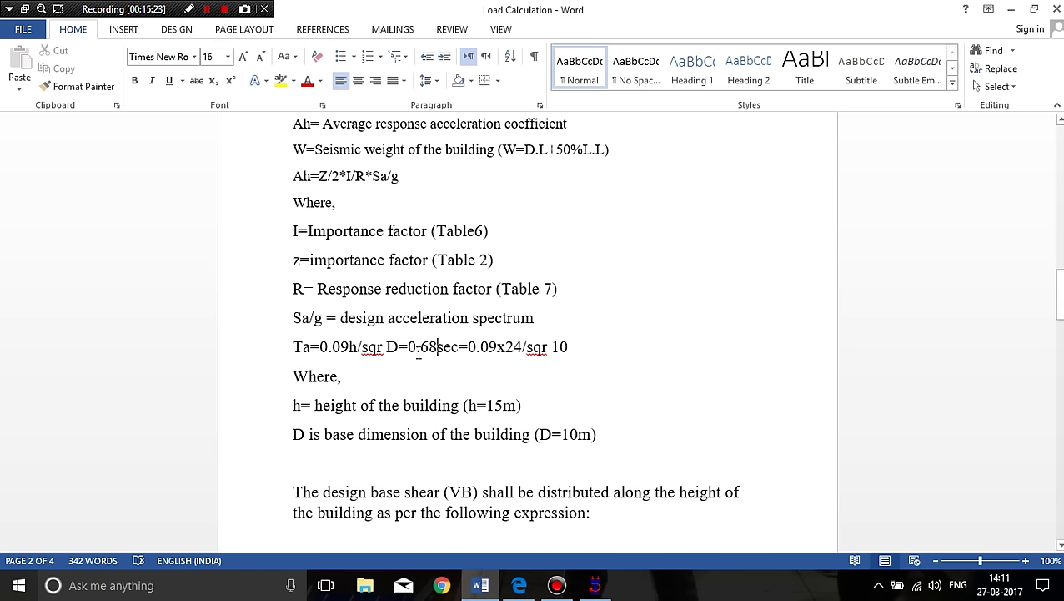
key("ctrl+s")
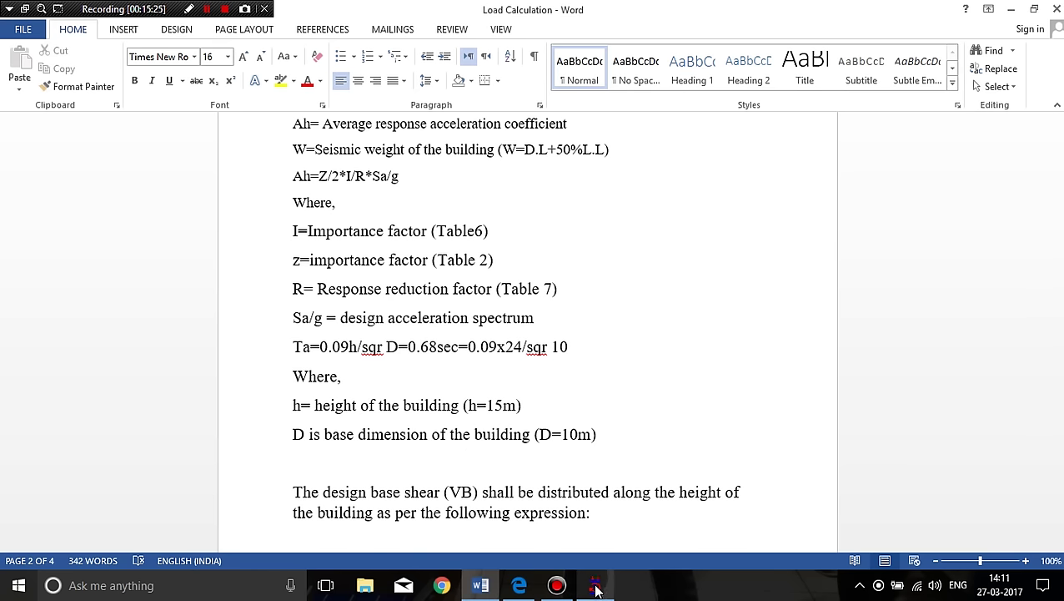
left_click(595, 587)
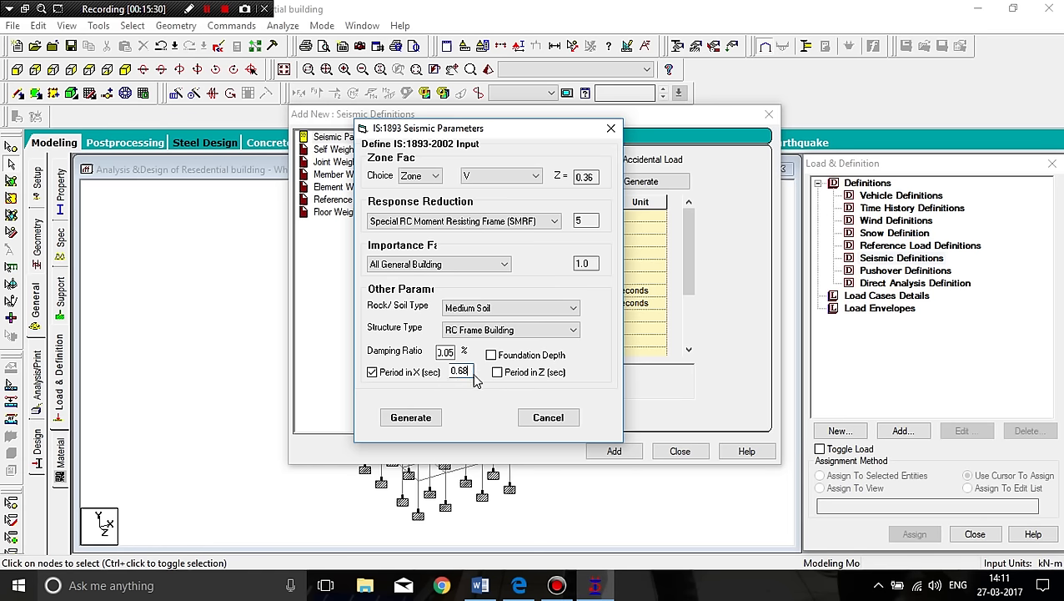
left_click(498, 372)
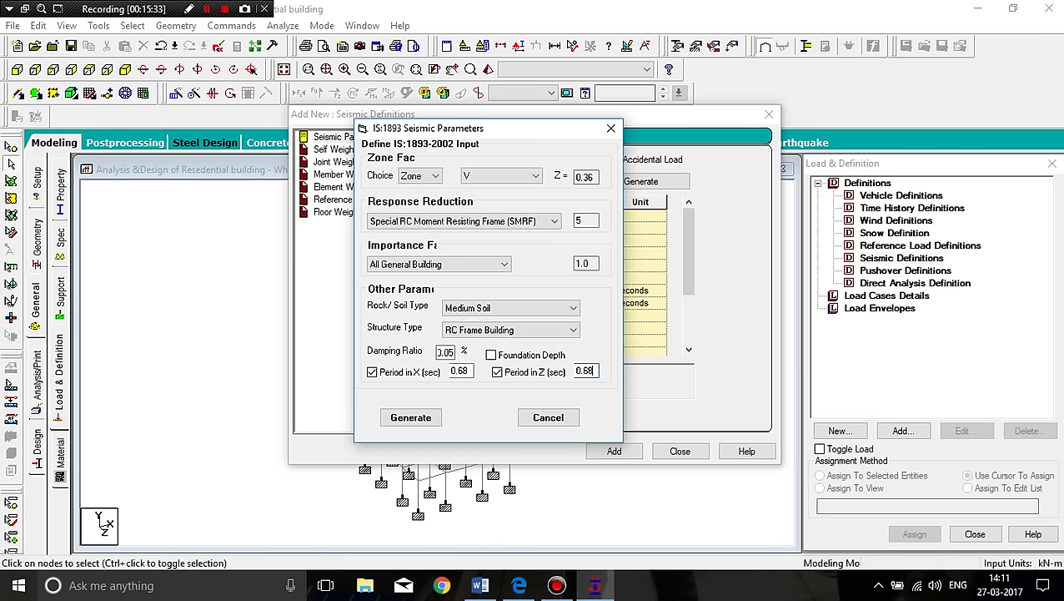
Generate the IS 1893 parameters, add them as the seismic definition and accept the auto save.
left_click(417, 419)
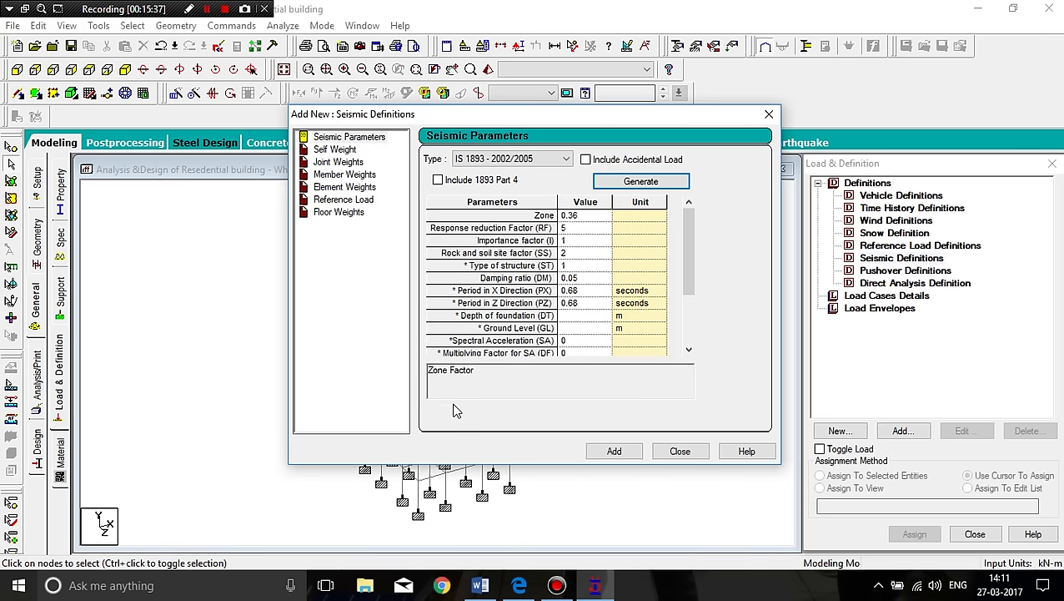
left_click(615, 451)
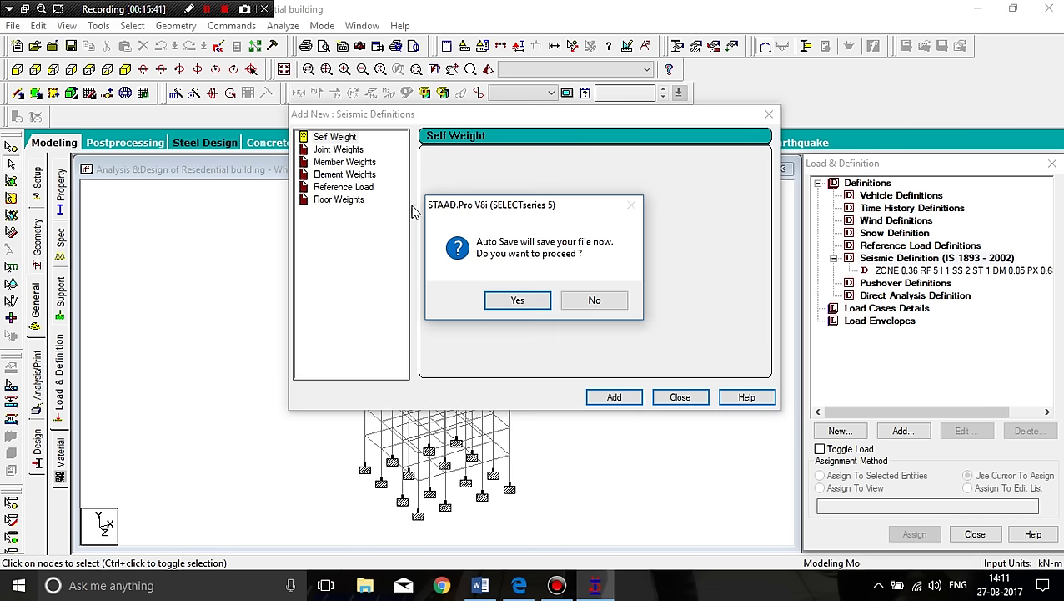
left_click(517, 300)
Add a self weight with factor 1 to the seismic definition.
left_click(454, 311)
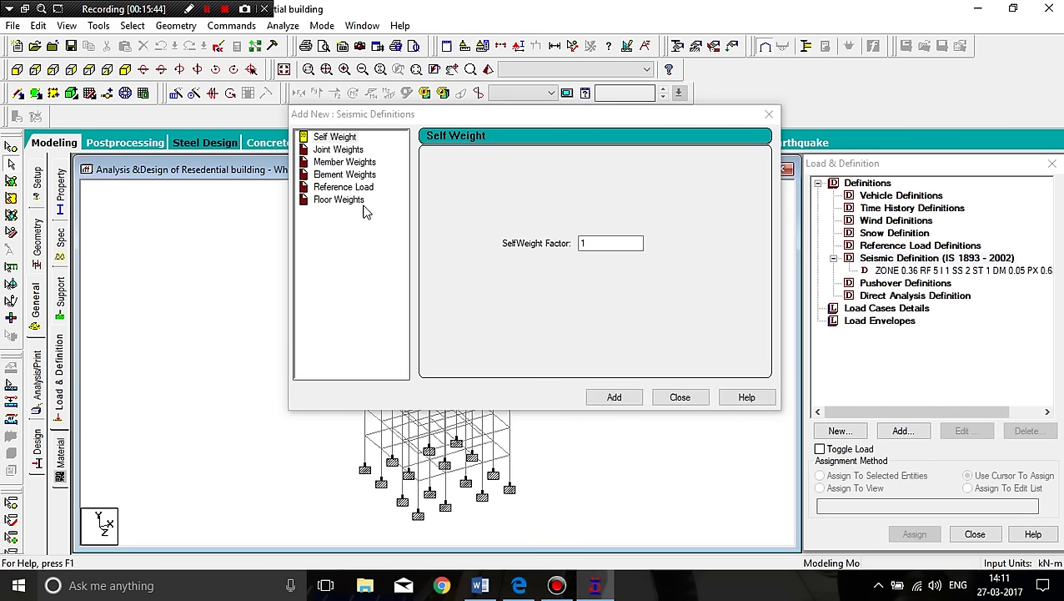
left_click(349, 140)
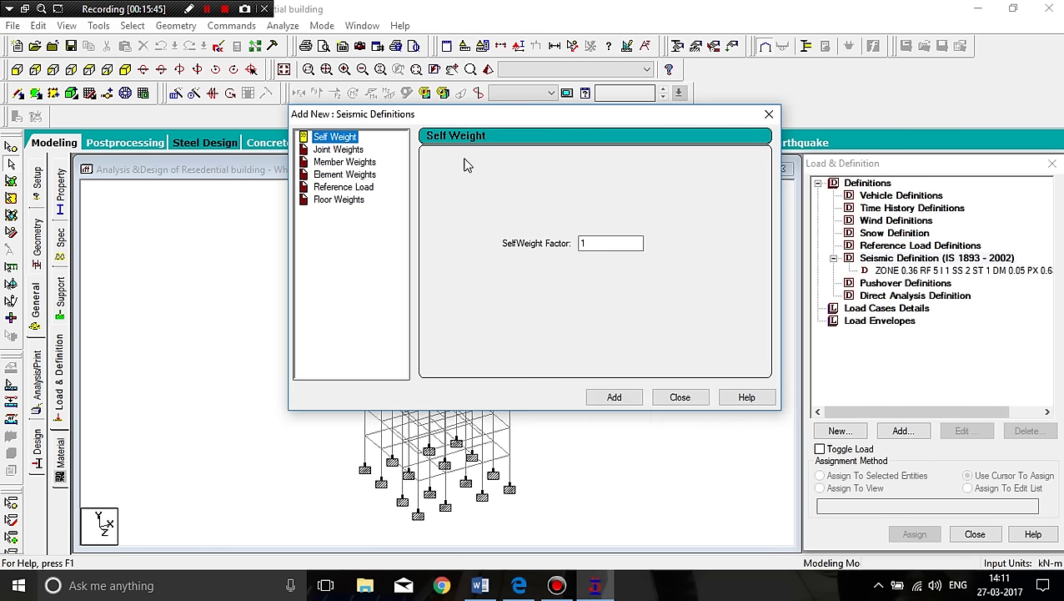
left_click(615, 399)
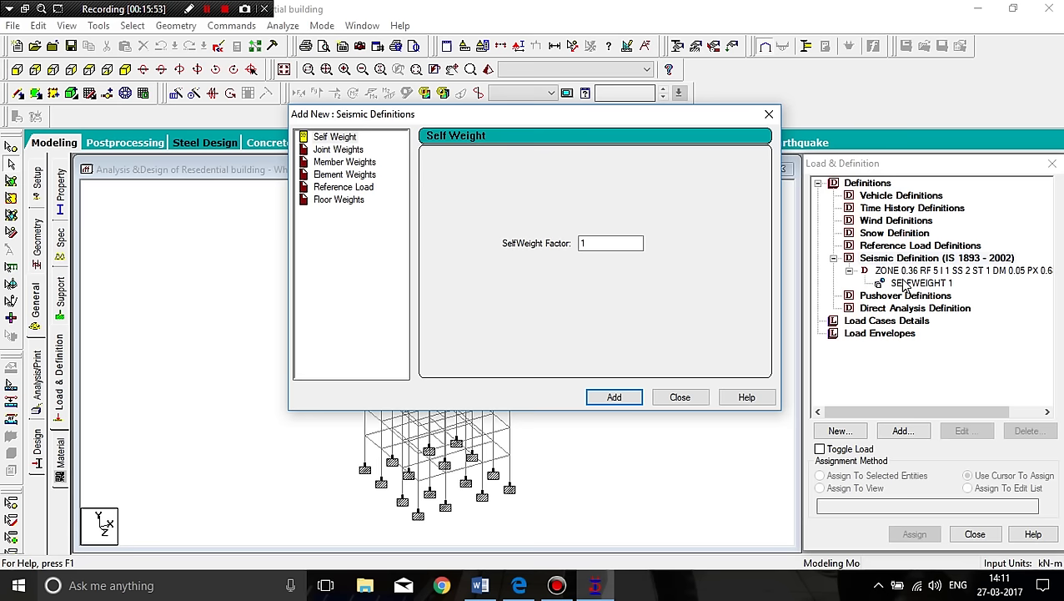
Add a floor weight of 3.75 kN/m2 over the Y range 3 to 24 m to the seismic definition.
left_click(338, 200)
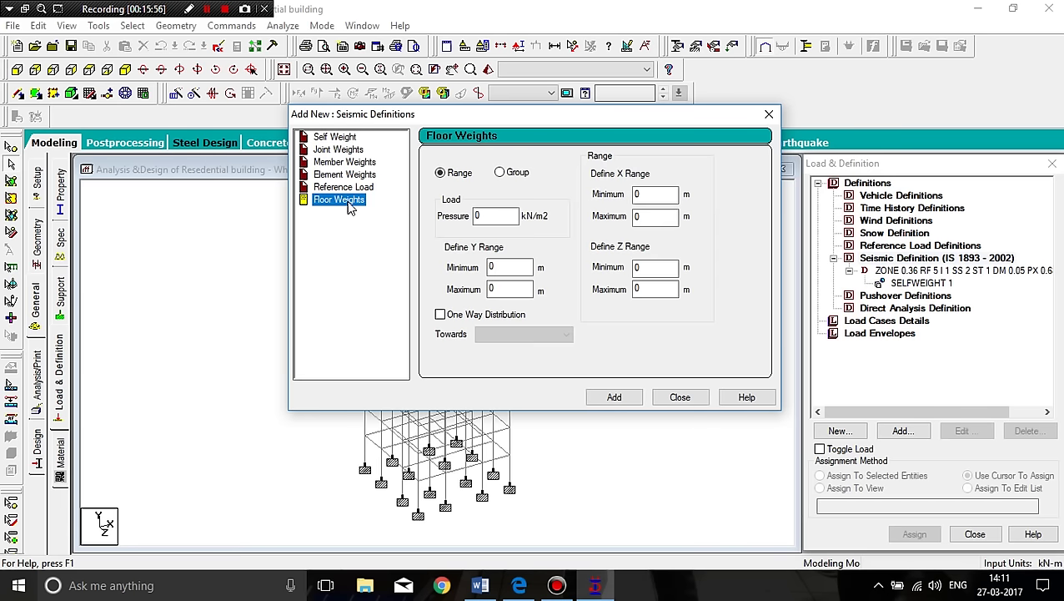
double_click(480, 217)
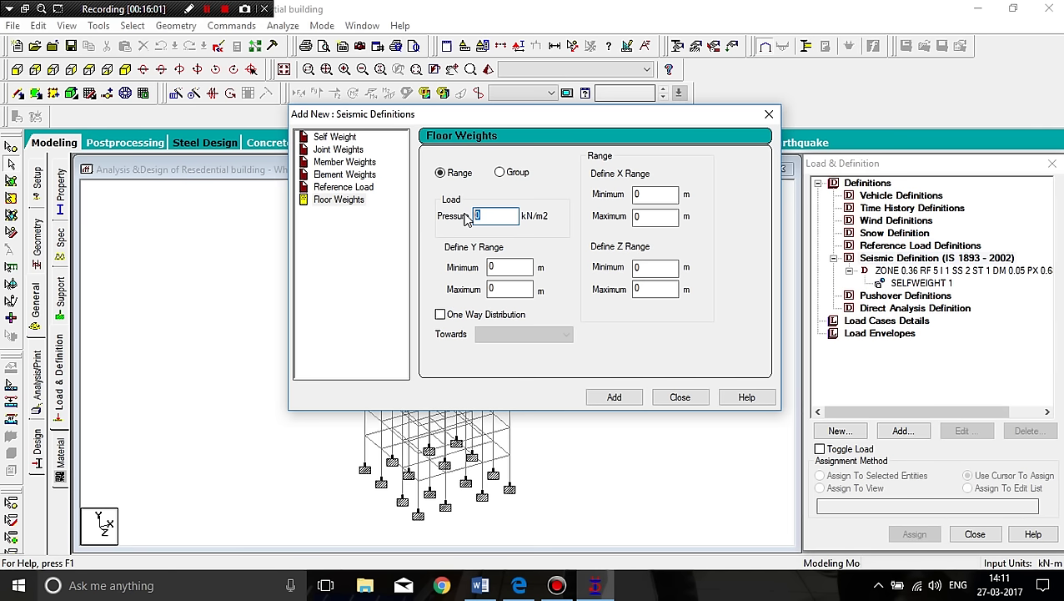
type("3.75")
key("Tab")
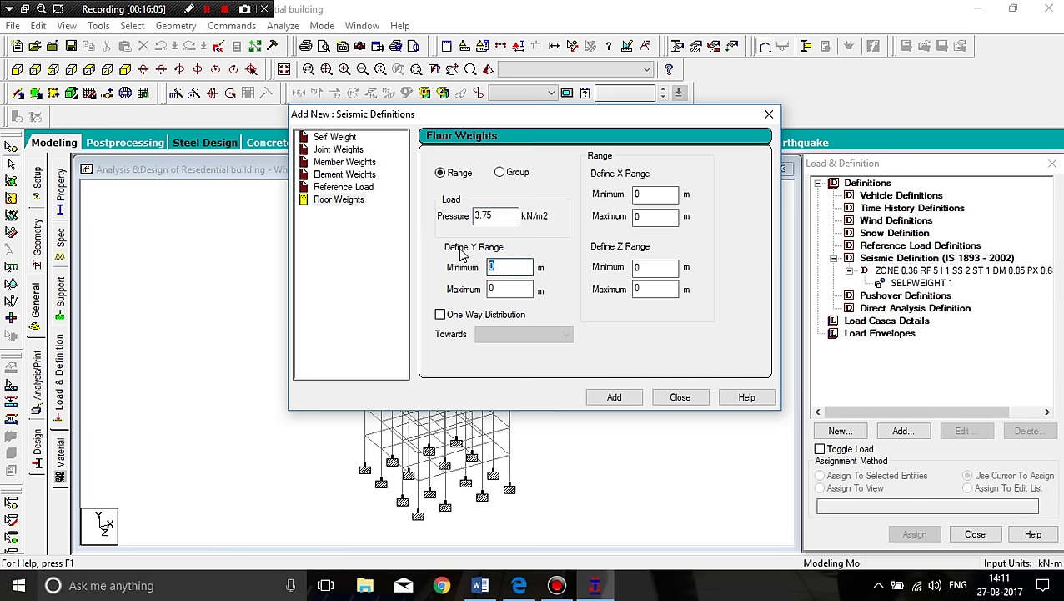
key("Tab")
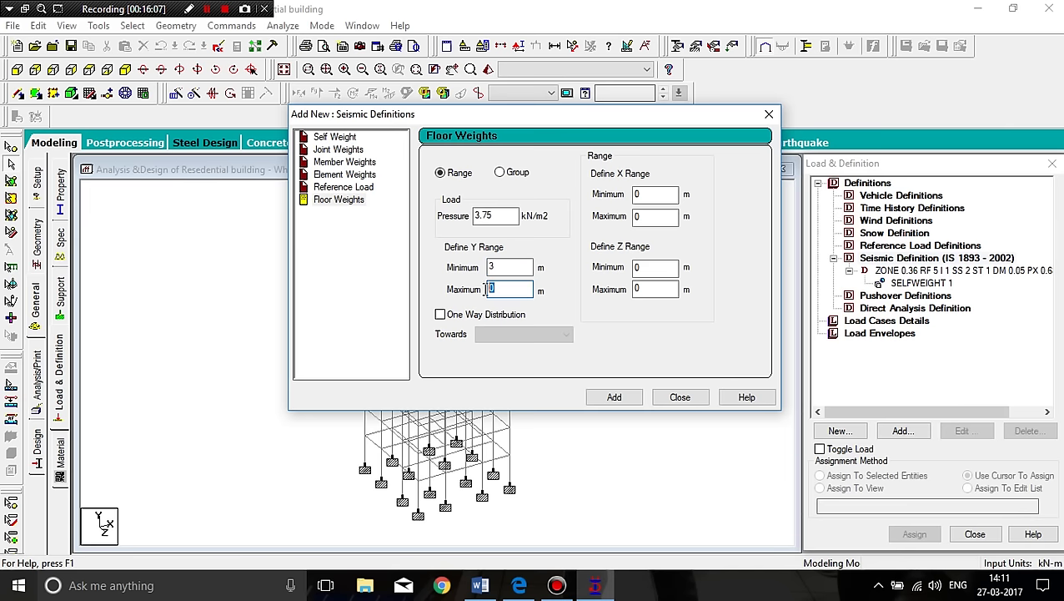
type("24")
left_click(601, 398)
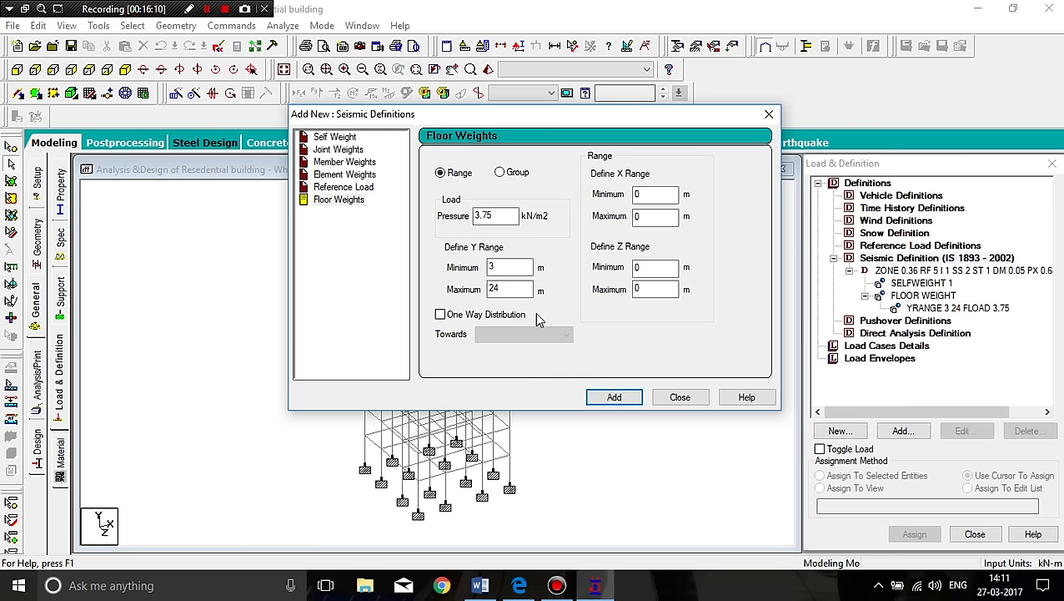
Add a second floor weight of 2 kN/m2 over the Y range 3 to 21 m.
double_click(499, 266)
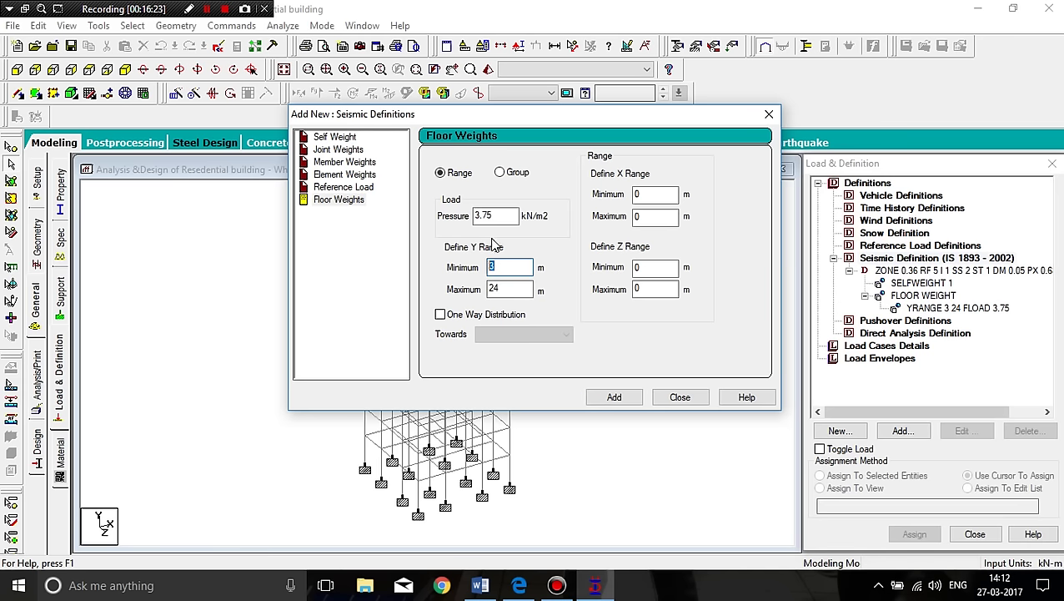
double_click(497, 215)
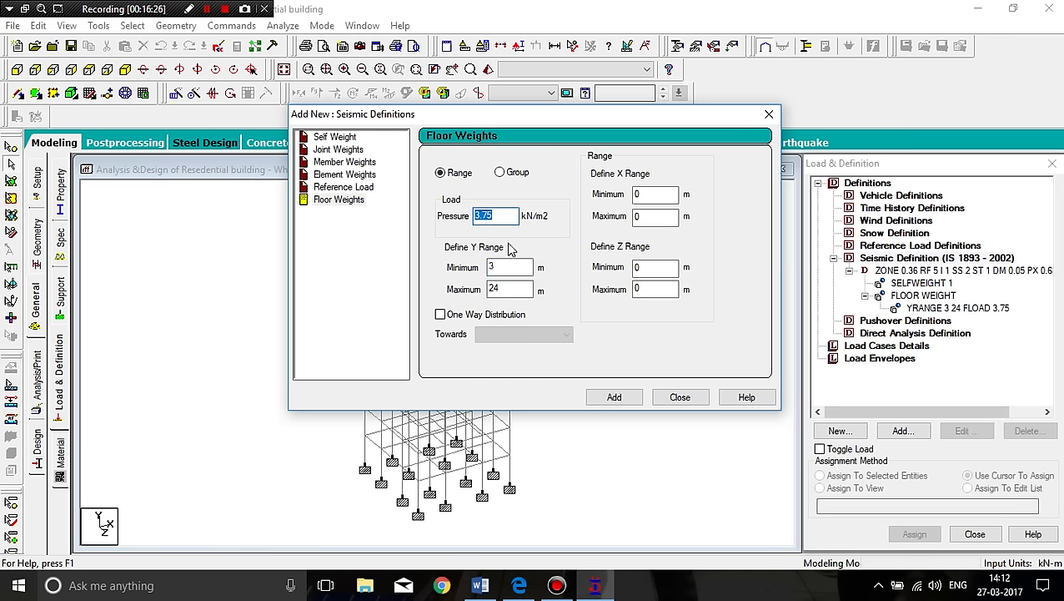
type("2")
left_click(519, 267)
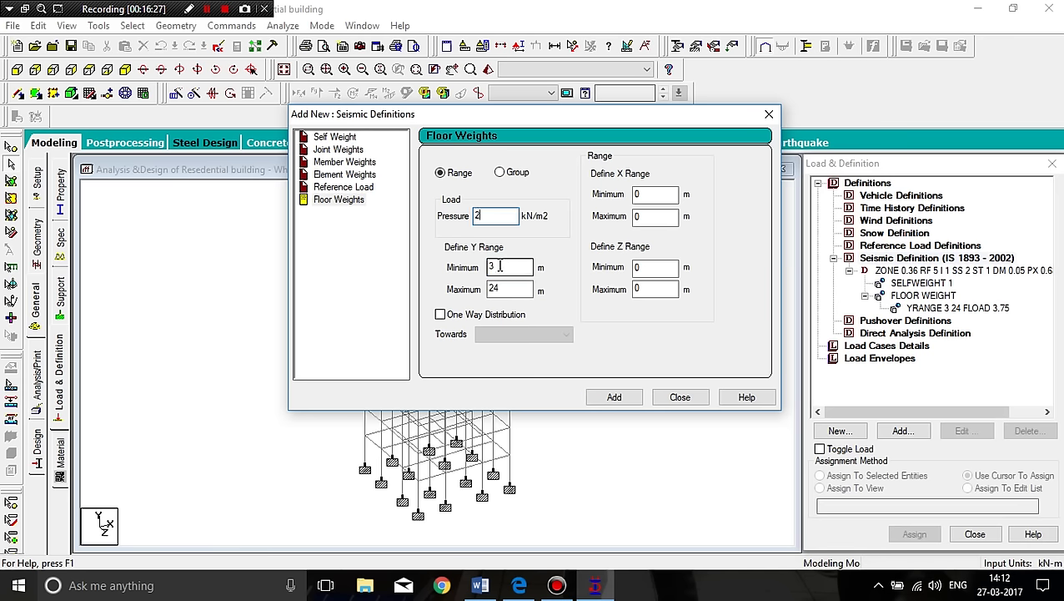
double_click(495, 288)
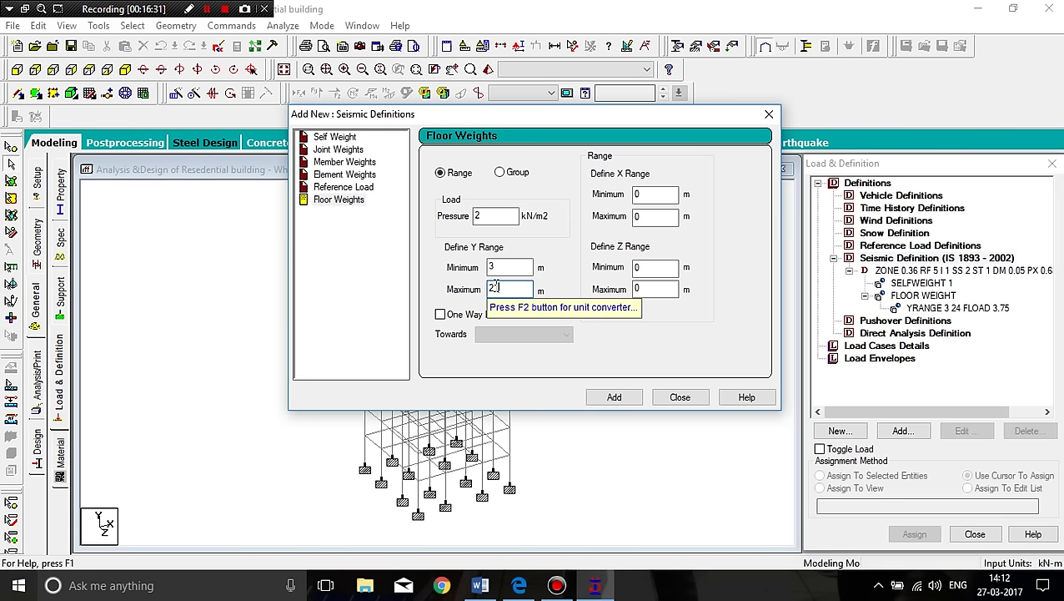
type("21")
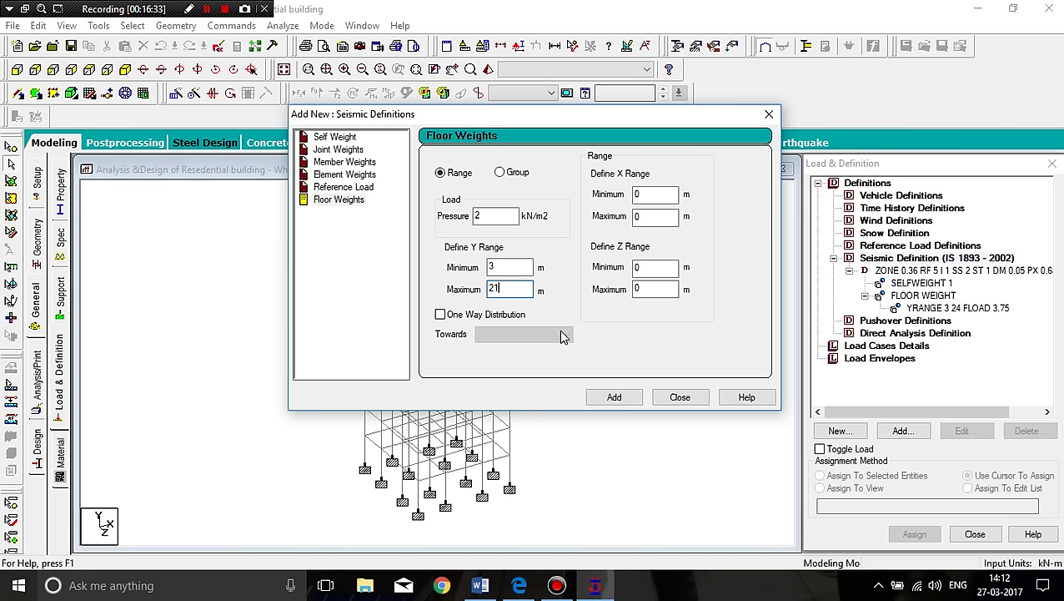
left_click(616, 399)
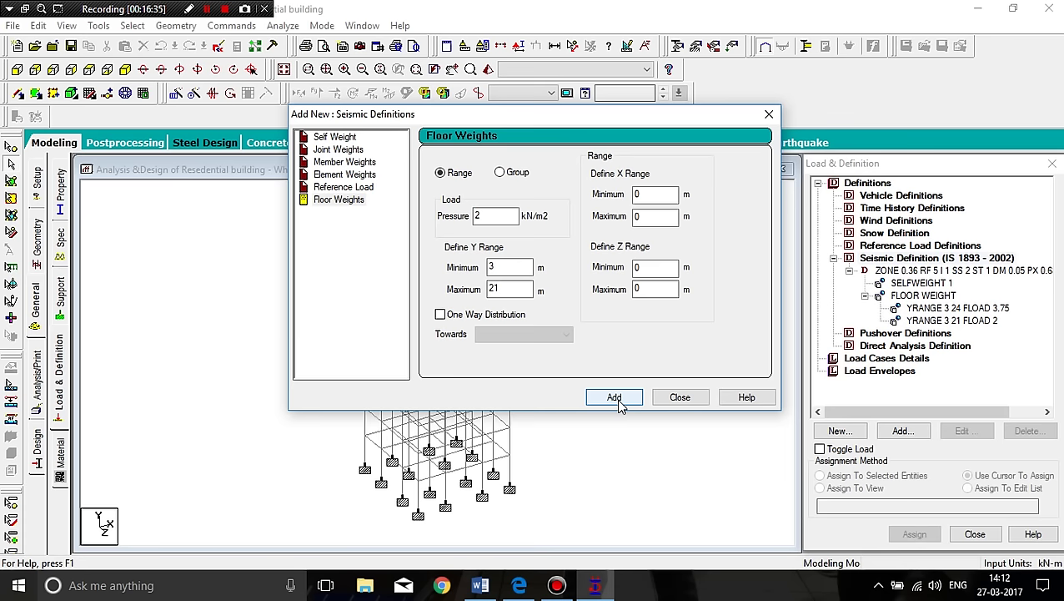
Add a uniform (UNI) member weight of 19.15 kN/m to the seismic definition.
left_click(365, 164)
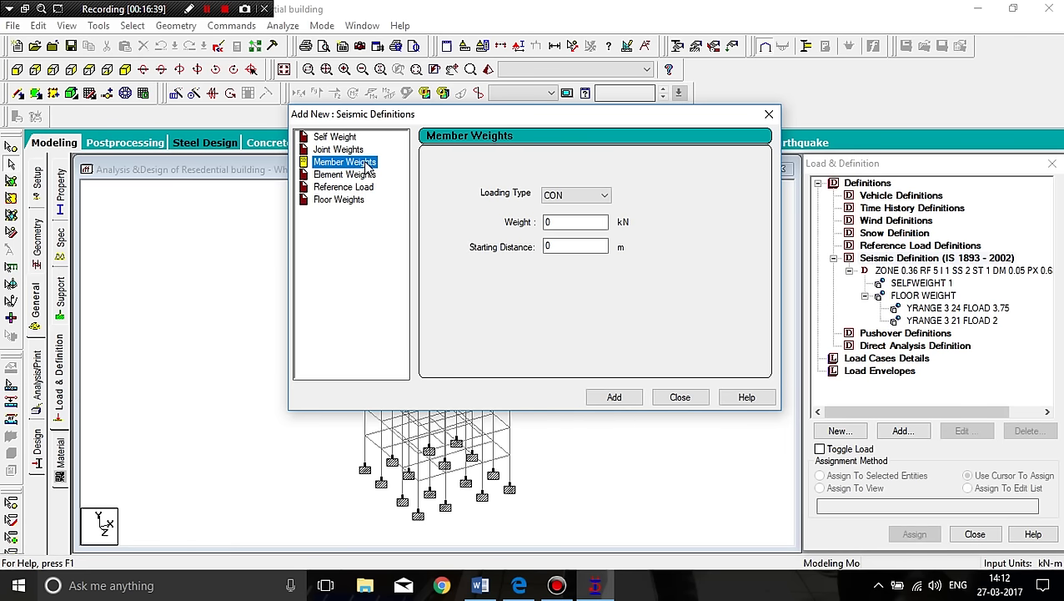
left_click(575, 197)
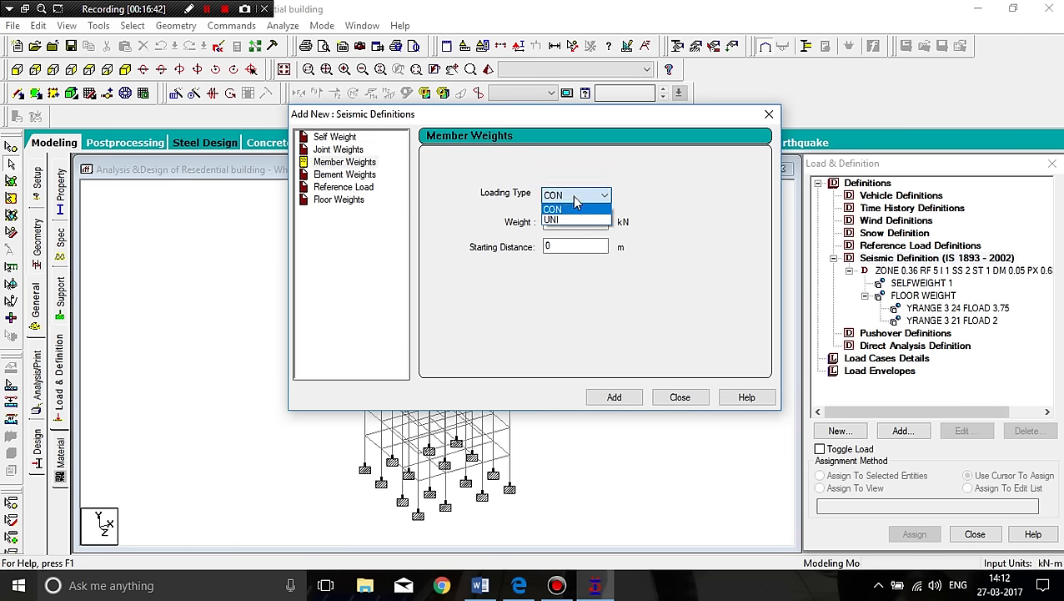
left_click(554, 222)
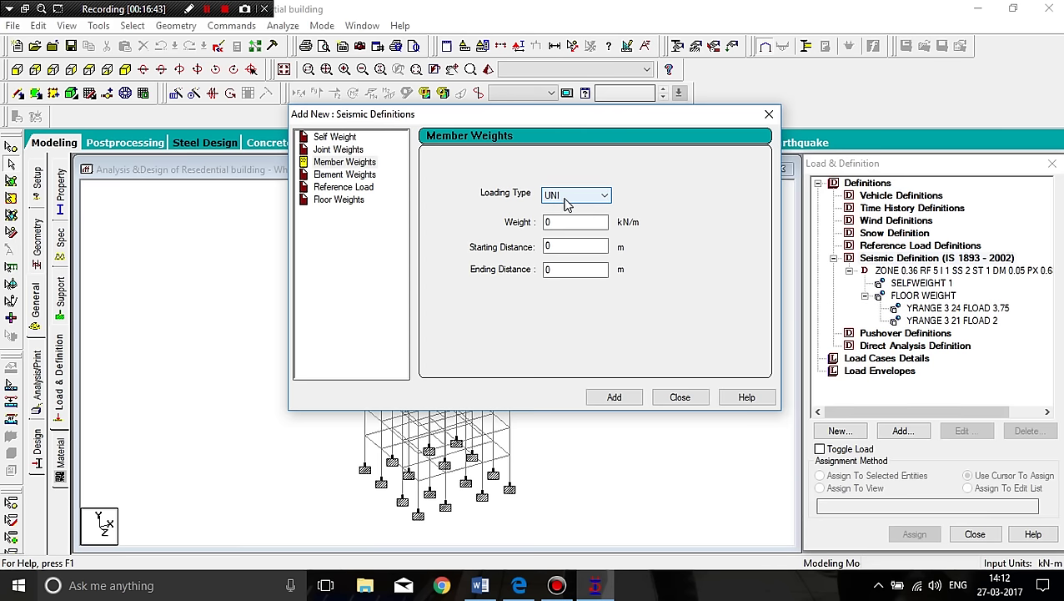
double_click(571, 221)
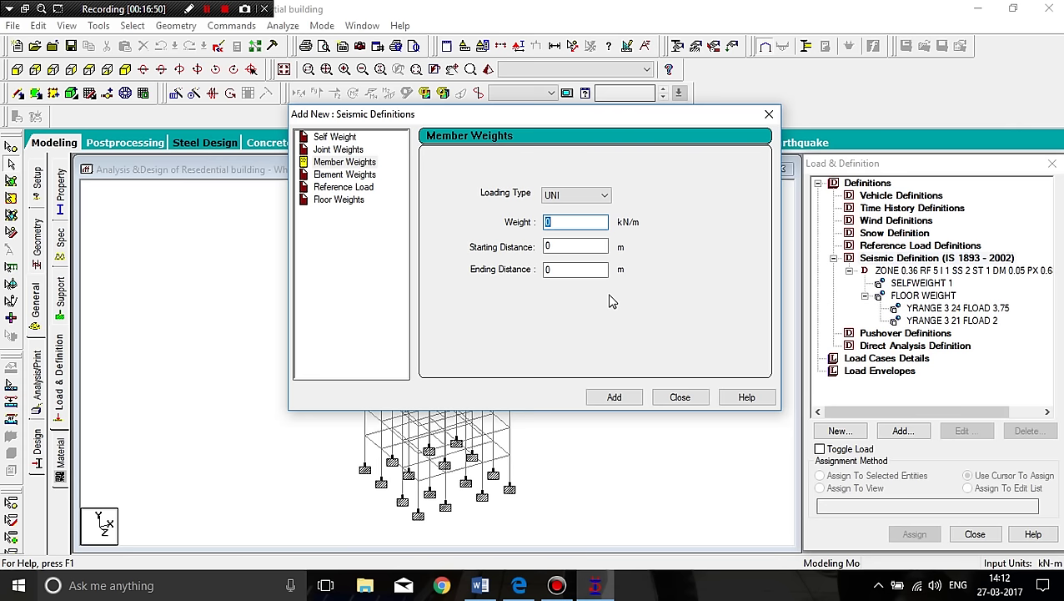
type("15.15")
left_click(630, 398)
Add two more uniform member weights of 11.8 kN/m and 8 kN/m, and close the seismic definitions dialog.
double_click(577, 224)
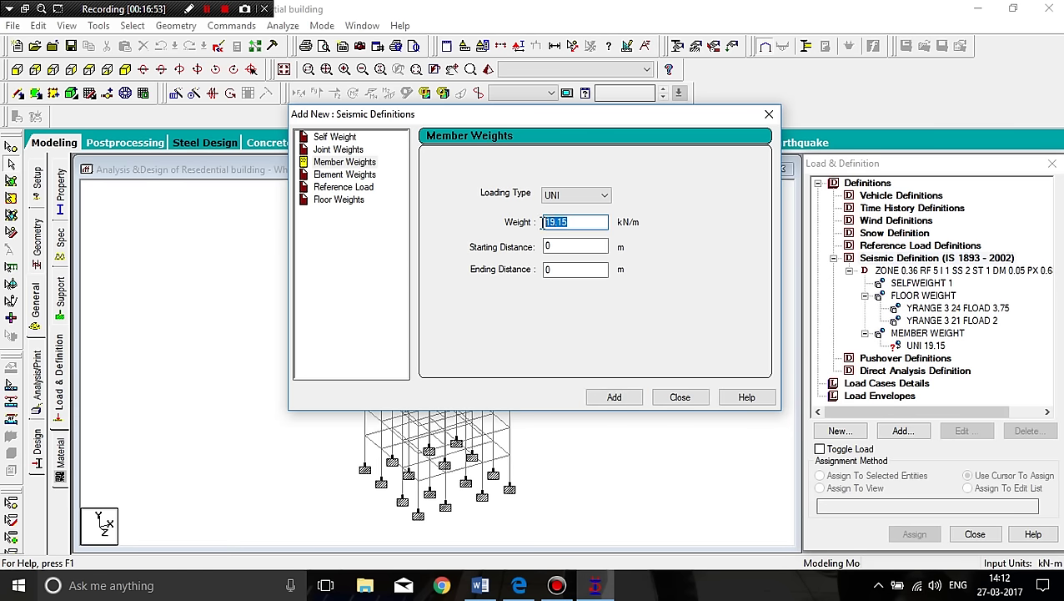
type("11.8")
left_click(620, 397)
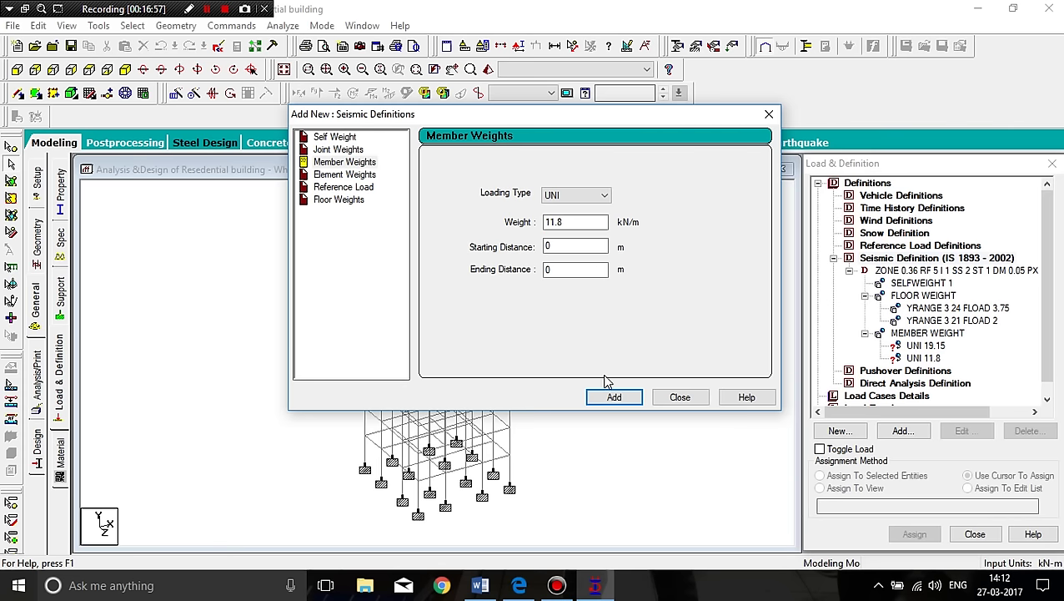
double_click(569, 222)
type("8")
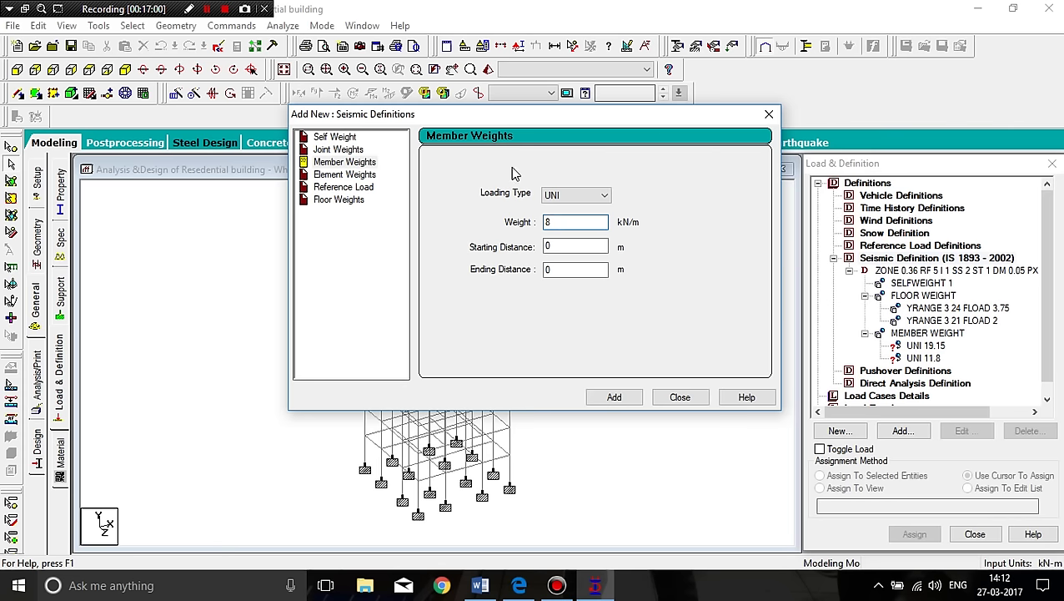
left_click(615, 398)
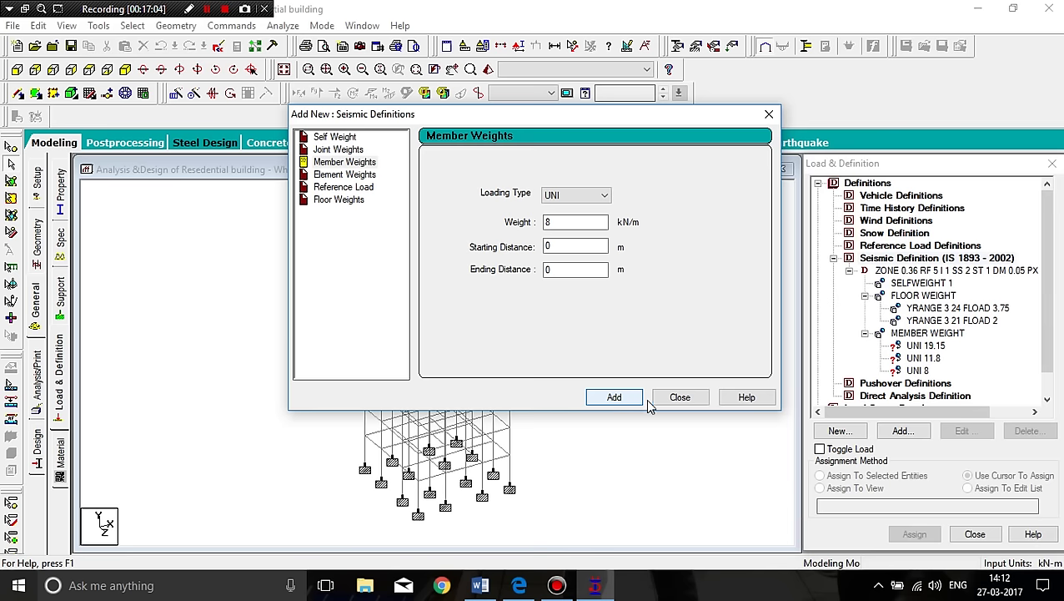
left_click(682, 399)
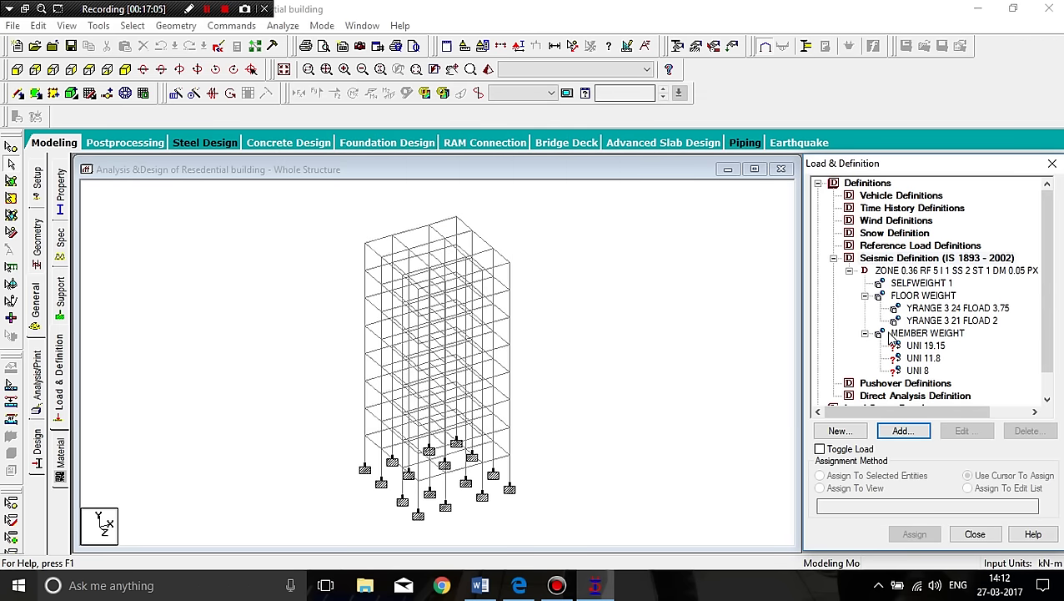
Add a primary load case of loading type Seismic titled EQX under the load cases details.
left_click_drag(1055, 322, 1056, 341)
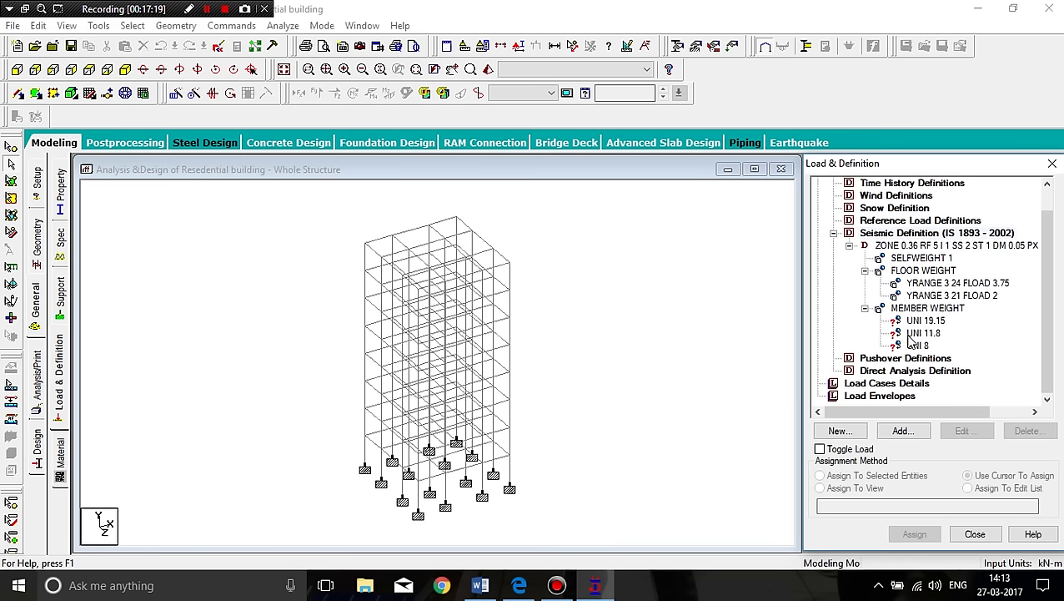
left_click(885, 384)
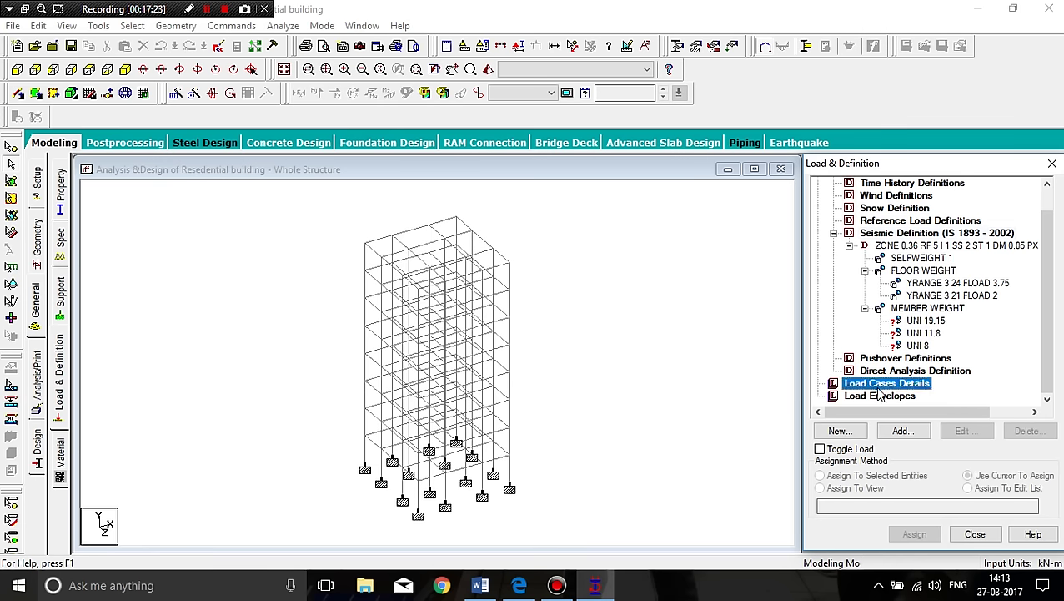
left_click(904, 430)
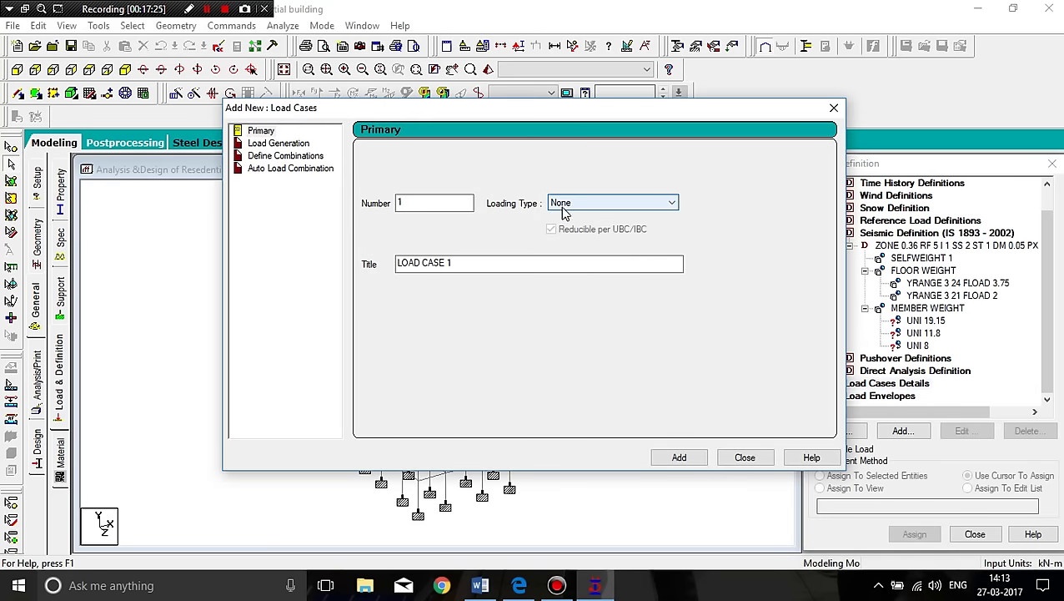
left_click(630, 204)
left_click(576, 260)
left_click_drag(498, 263, 217, 259)
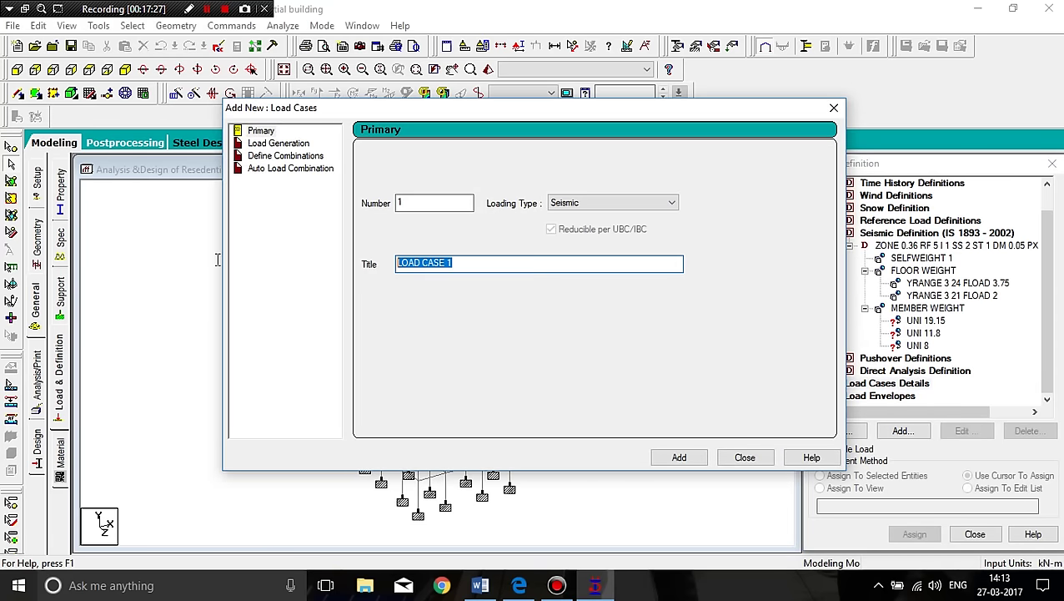
type("EQX")
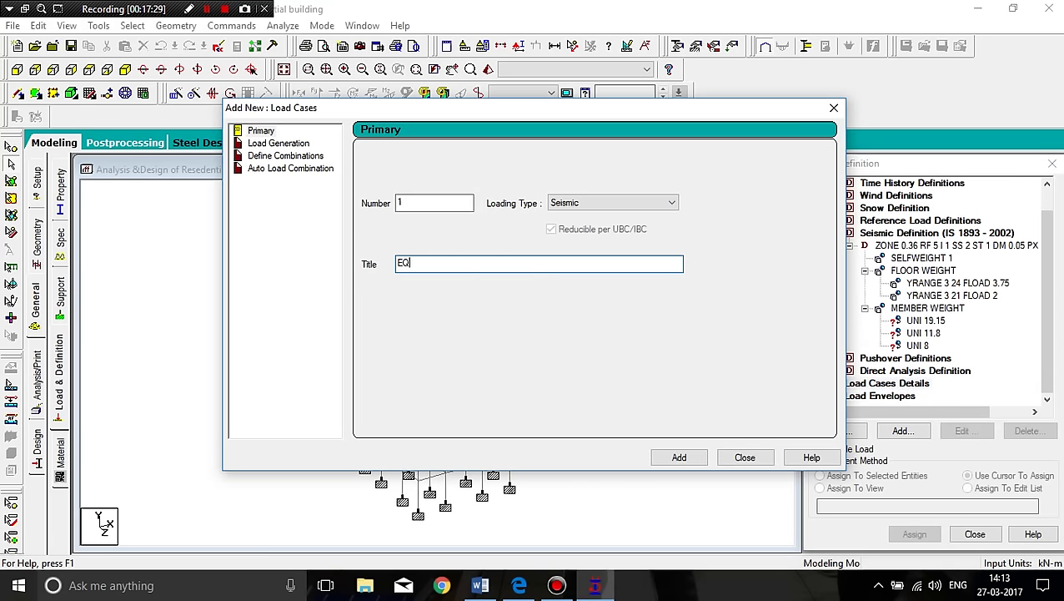
left_click(680, 458)
Add a second primary load case of loading type Seismic titled EQZ.
left_click_drag(466, 263, 309, 238)
type("E")
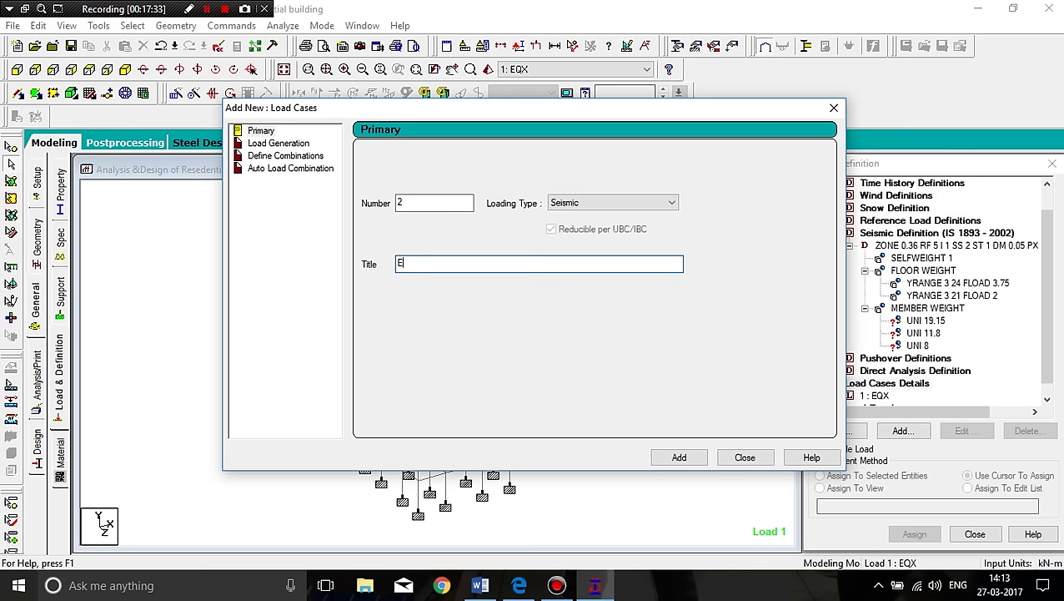
type("QZ")
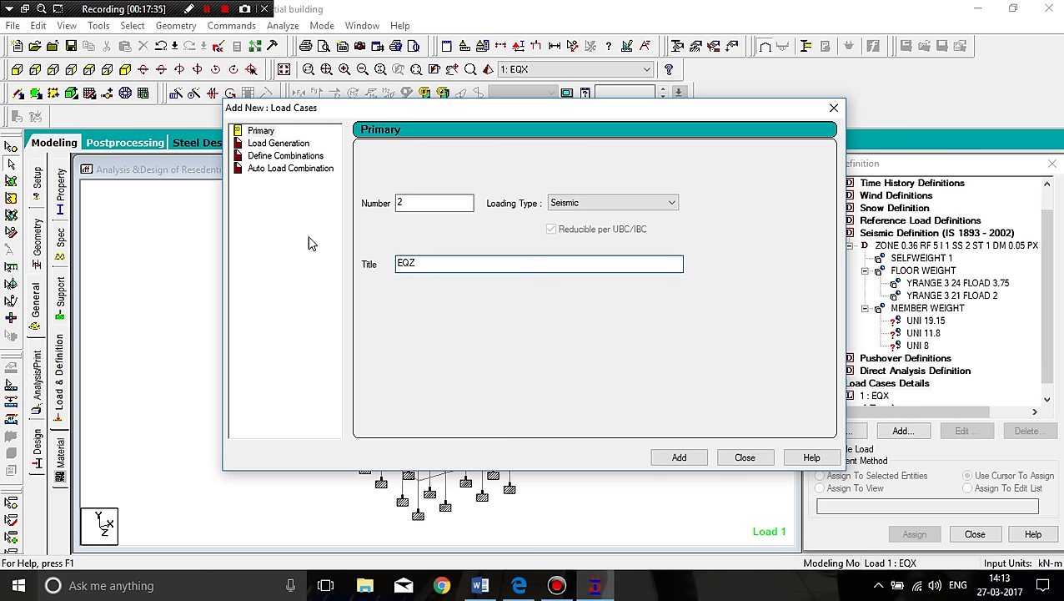
left_click(699, 460)
Add a primary load case of loading type Dead titled D.L.
left_click(594, 208)
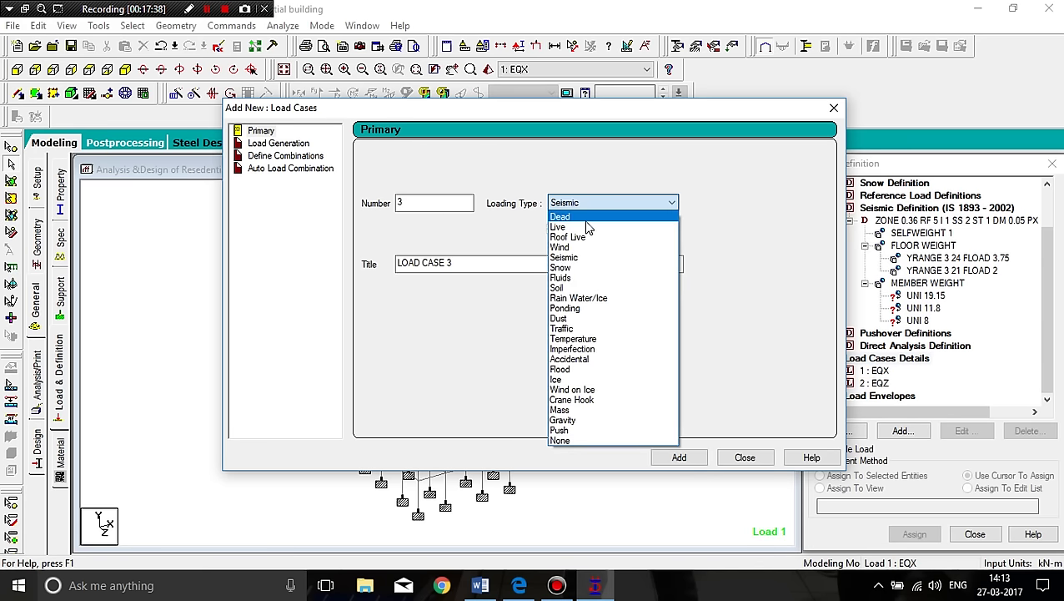
left_click(589, 218)
left_click_drag(497, 259, 156, 262)
type("D.L")
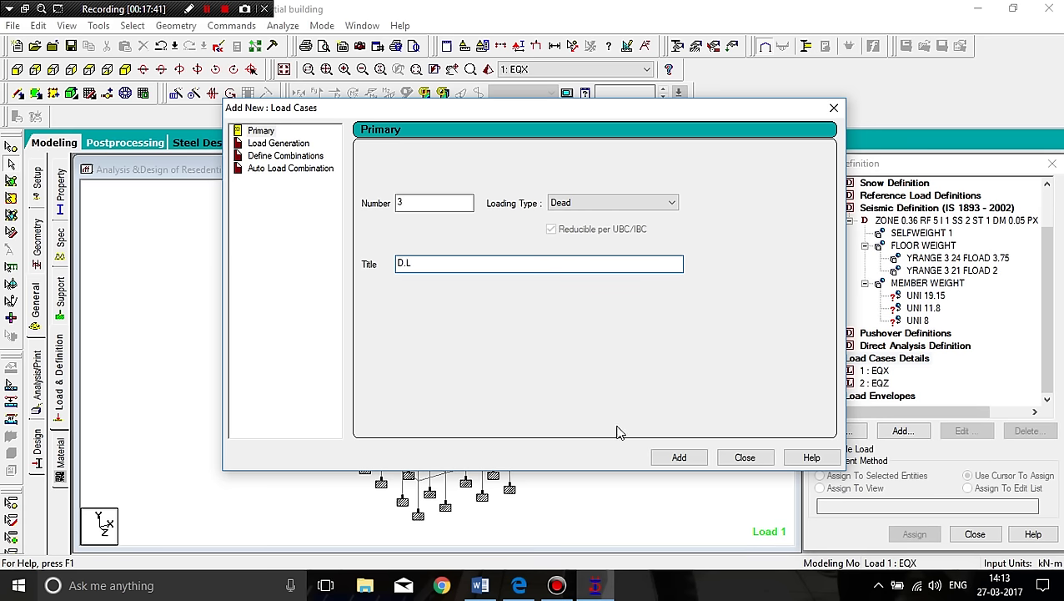
left_click(680, 458)
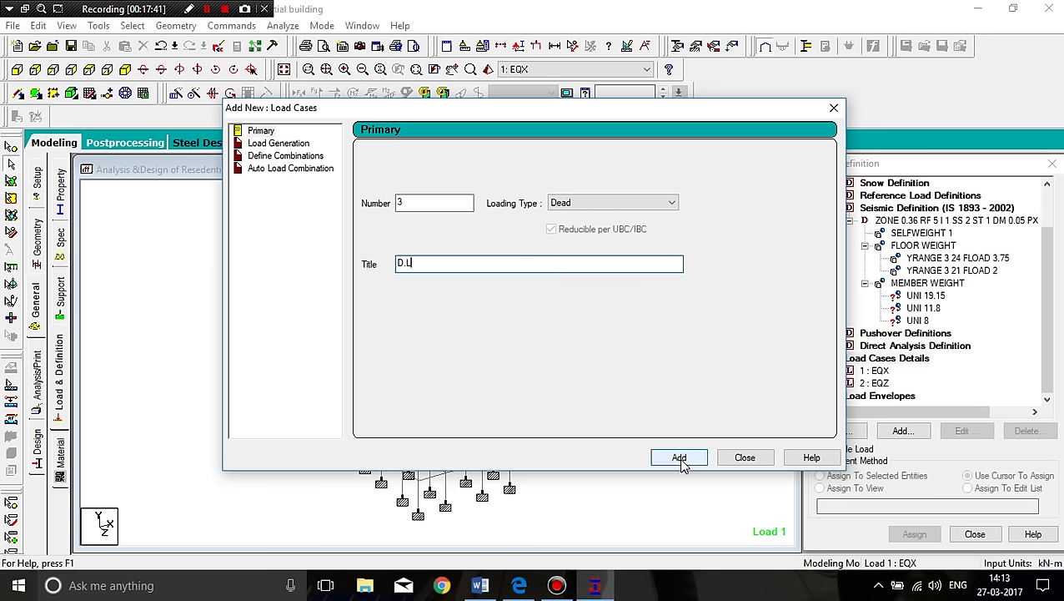
Add a primary load case of loading type Live titled L.L.
left_click(573, 205)
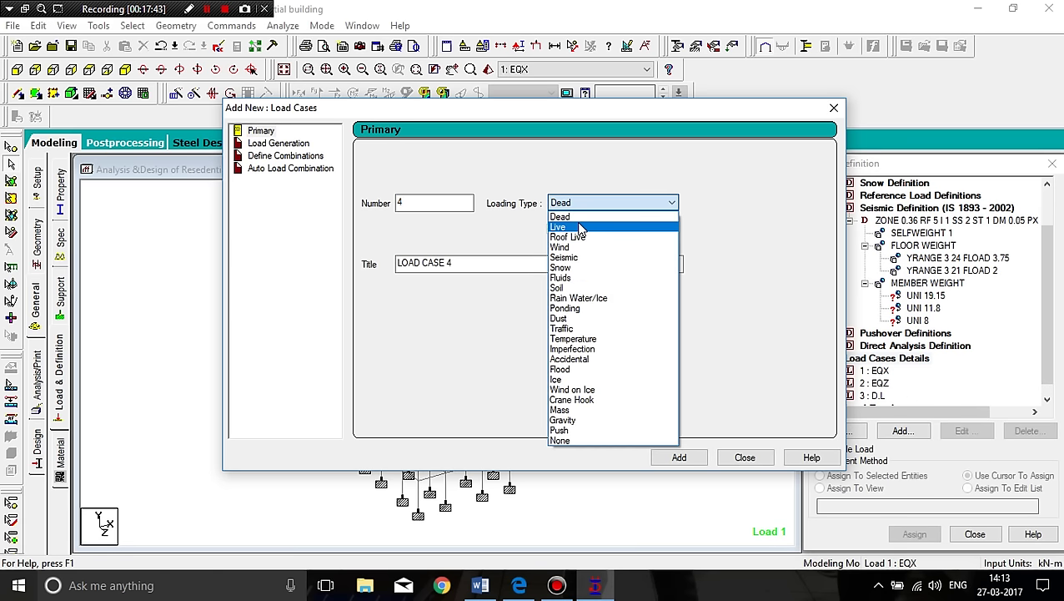
left_click(581, 225)
left_click_drag(492, 265, 264, 259)
type("L.L")
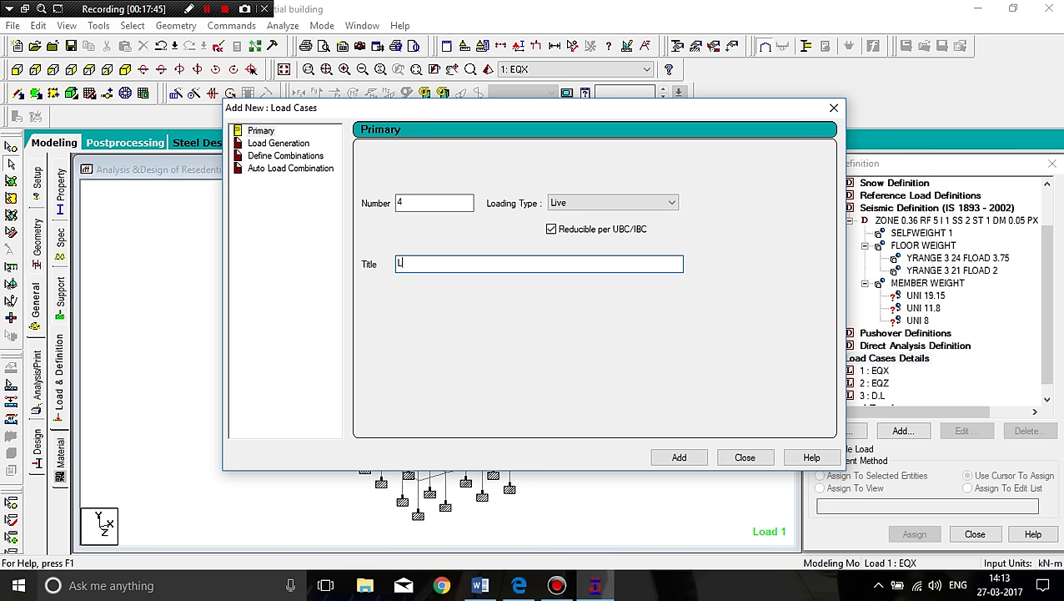
left_click(676, 459)
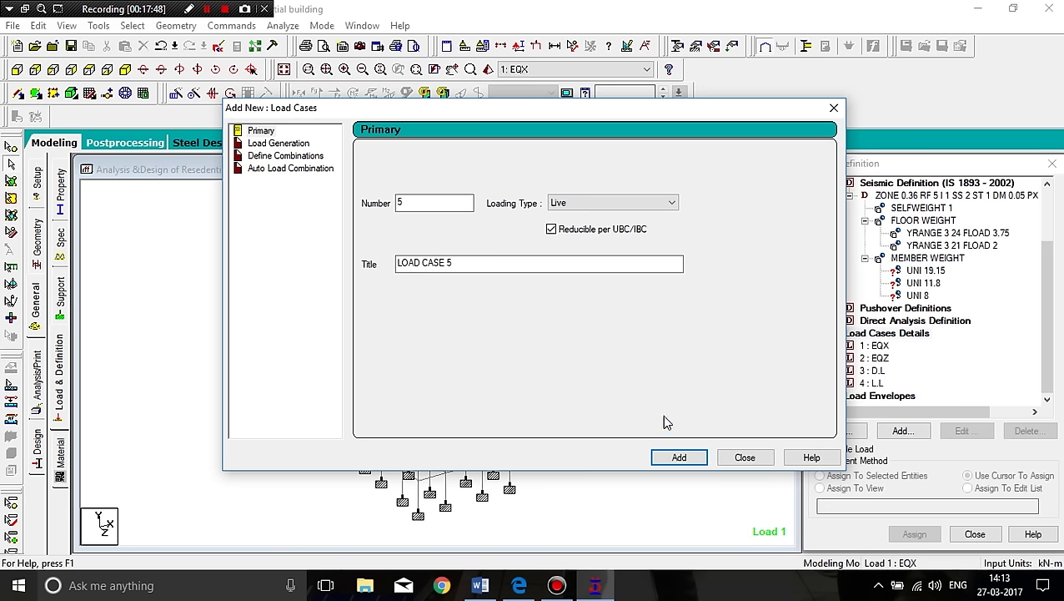
Add a primary load case of loading type Roof Live titled R.L.L and close the load cases dialog.
left_click(599, 204)
left_click(594, 237)
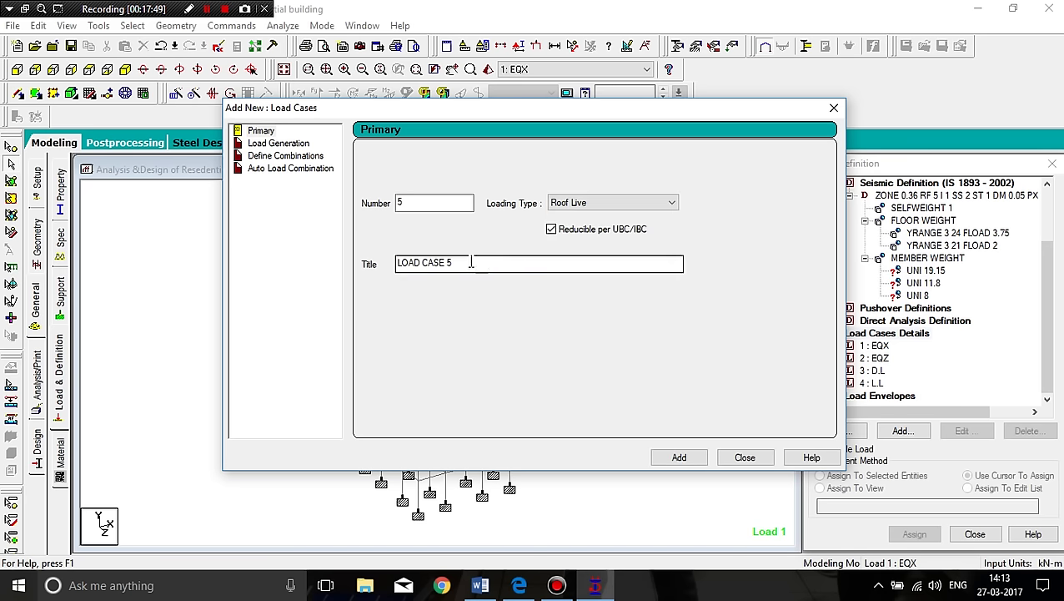
left_click_drag(473, 264, 328, 240)
type("R.L.L")
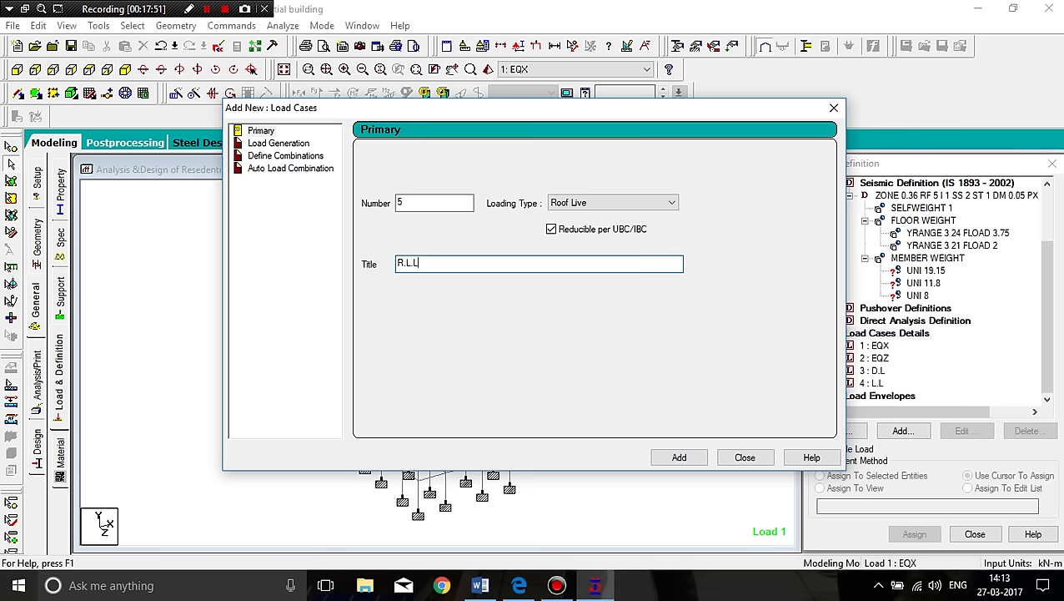
left_click(663, 458)
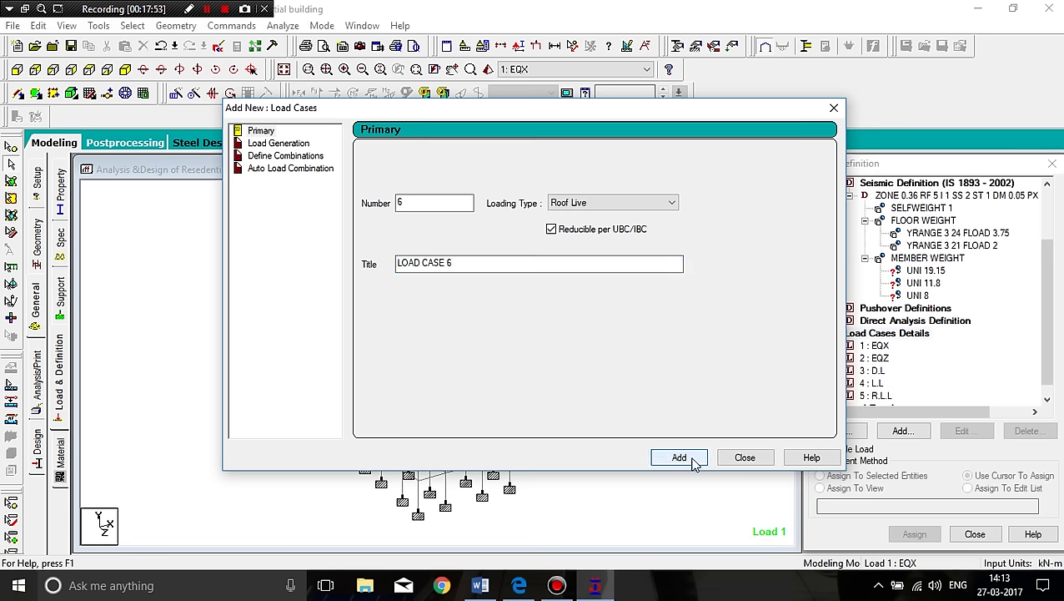
left_click(742, 458)
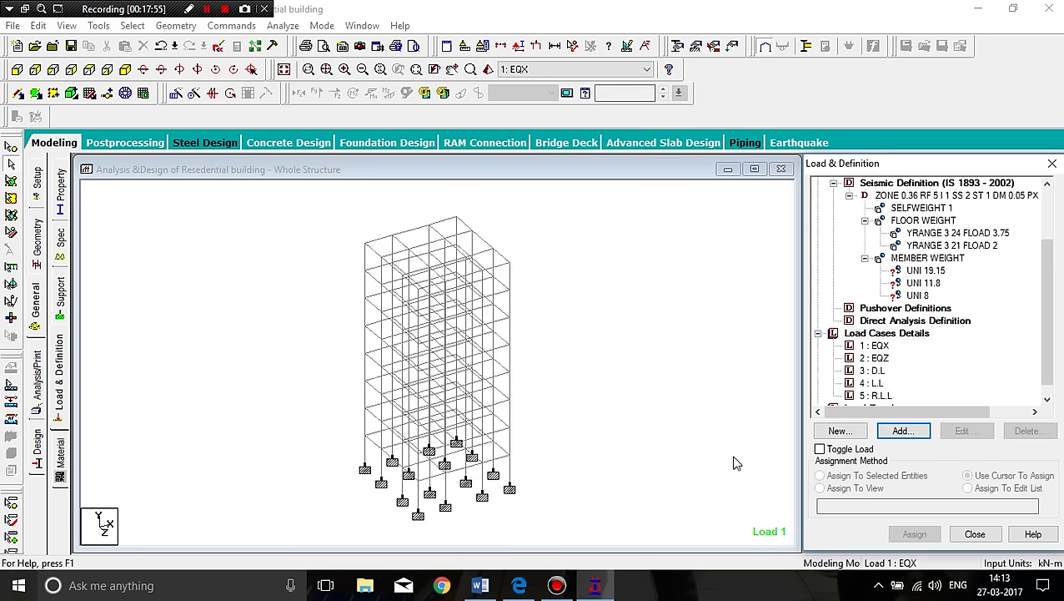
Add a seismic load in the X direction with factor 1 to load case EQX.
left_click(880, 345)
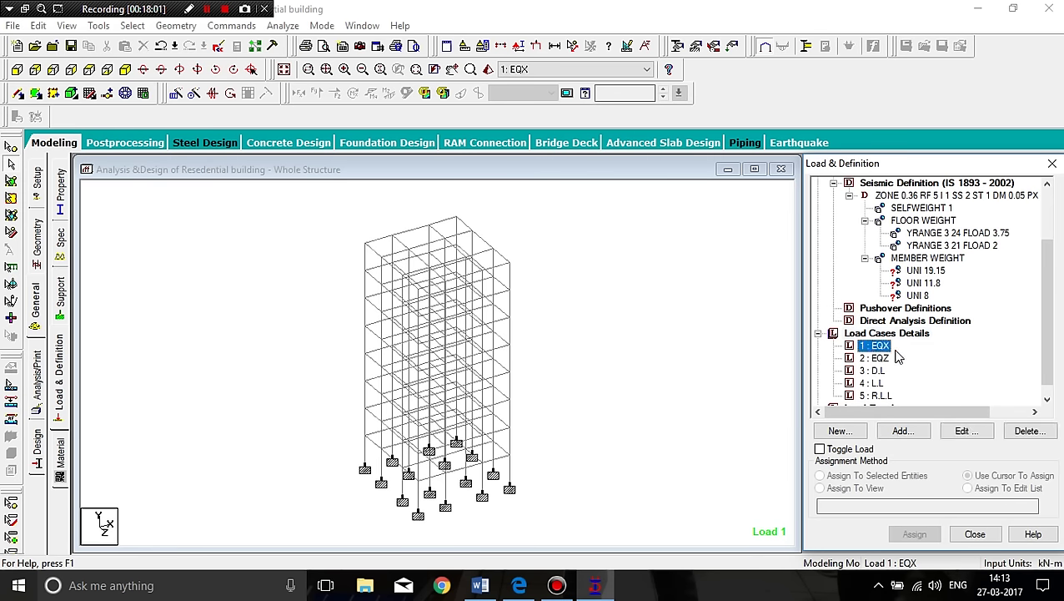
left_click(911, 437)
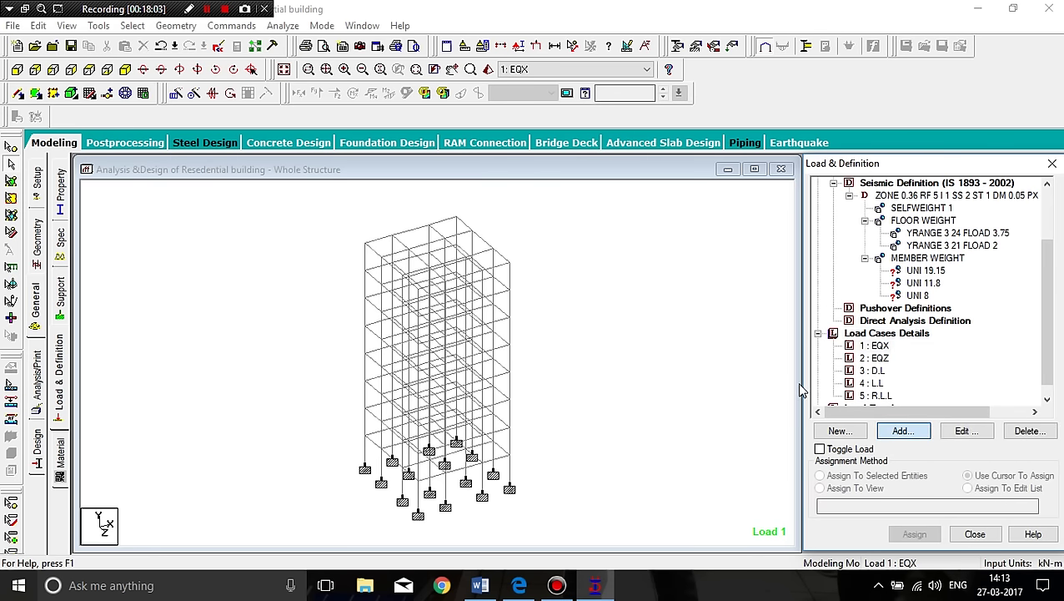
left_click(204, 201)
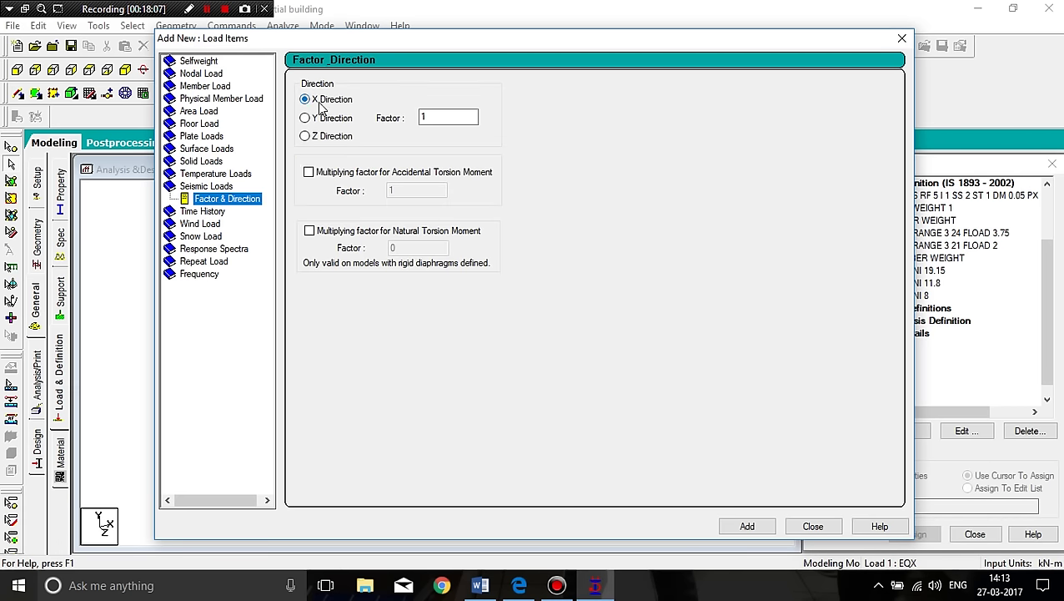
left_click(462, 121)
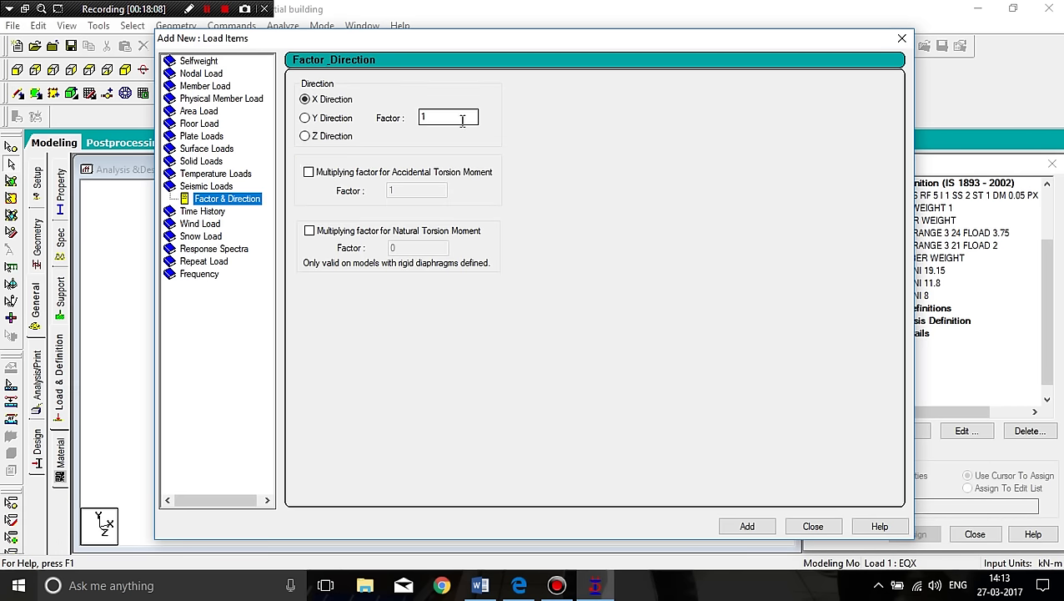
left_click(765, 528)
left_click(809, 529)
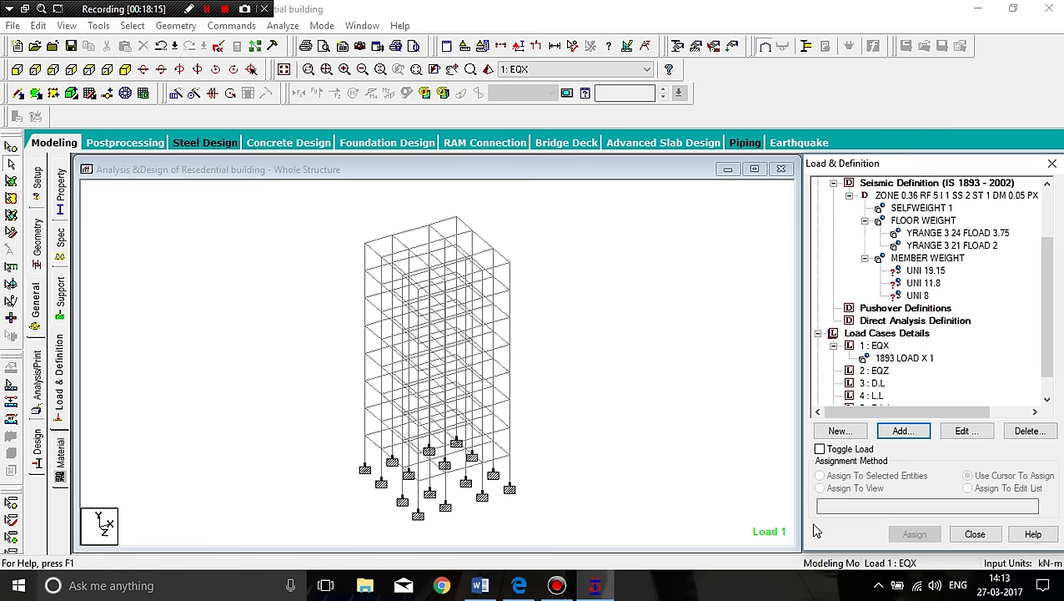
Add a seismic load in the Z direction with factor 1 to load case EQZ.
left_click(875, 371)
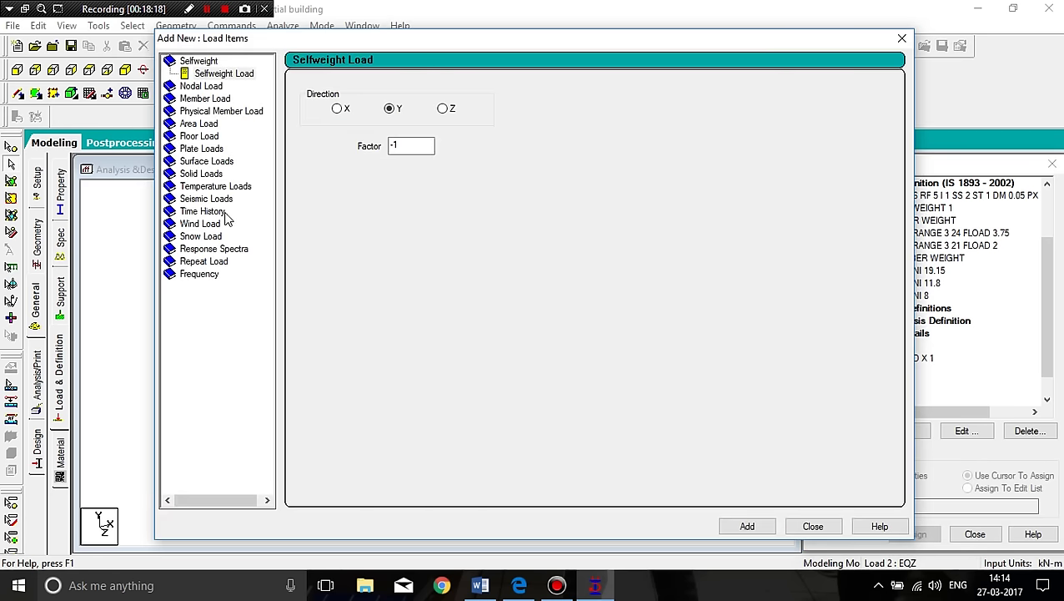
left_click(216, 199)
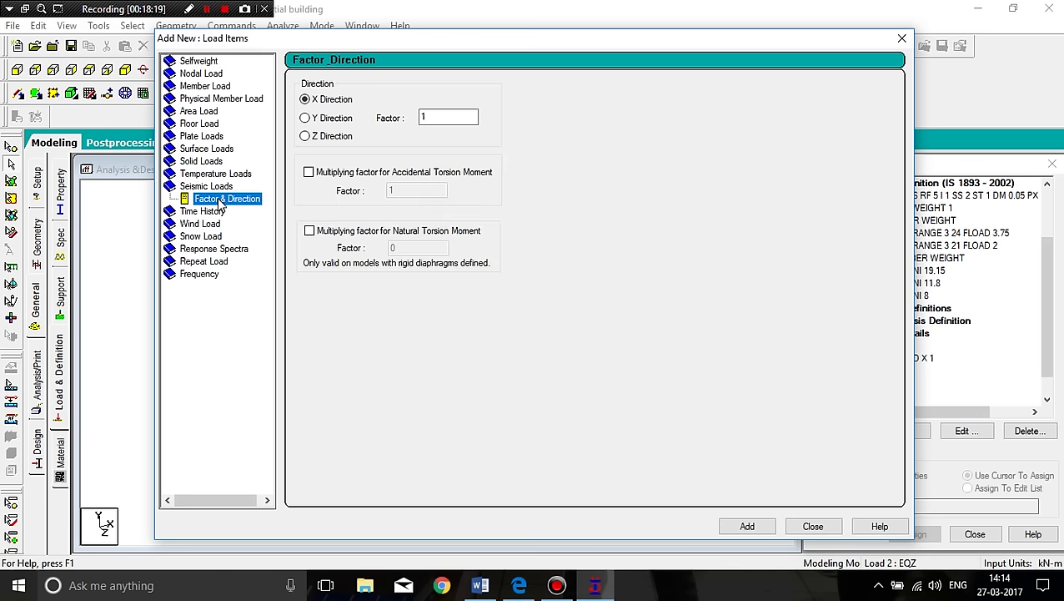
left_click(305, 136)
double_click(422, 118)
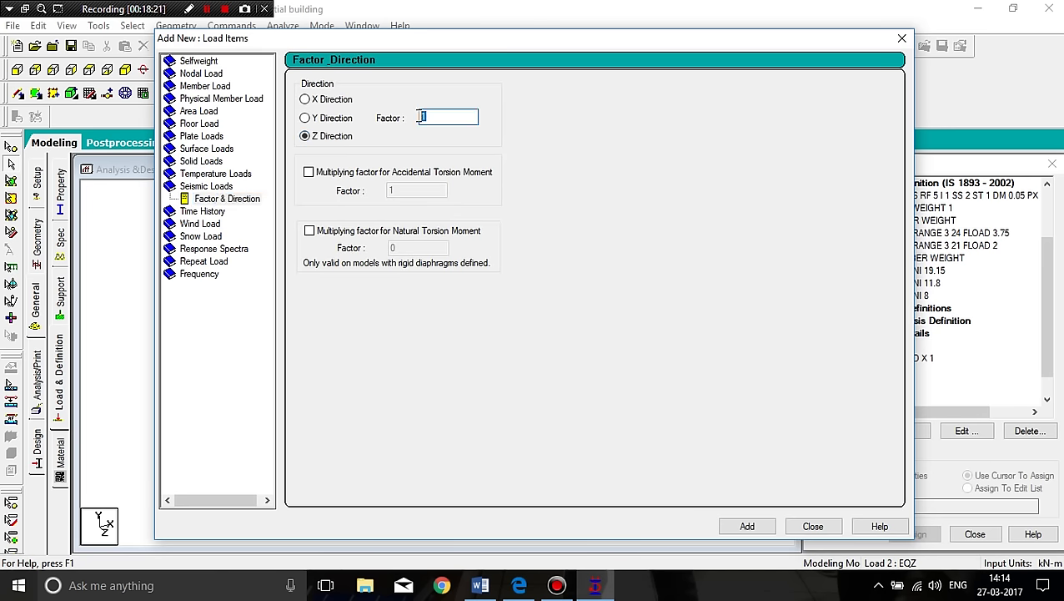
left_click(749, 529)
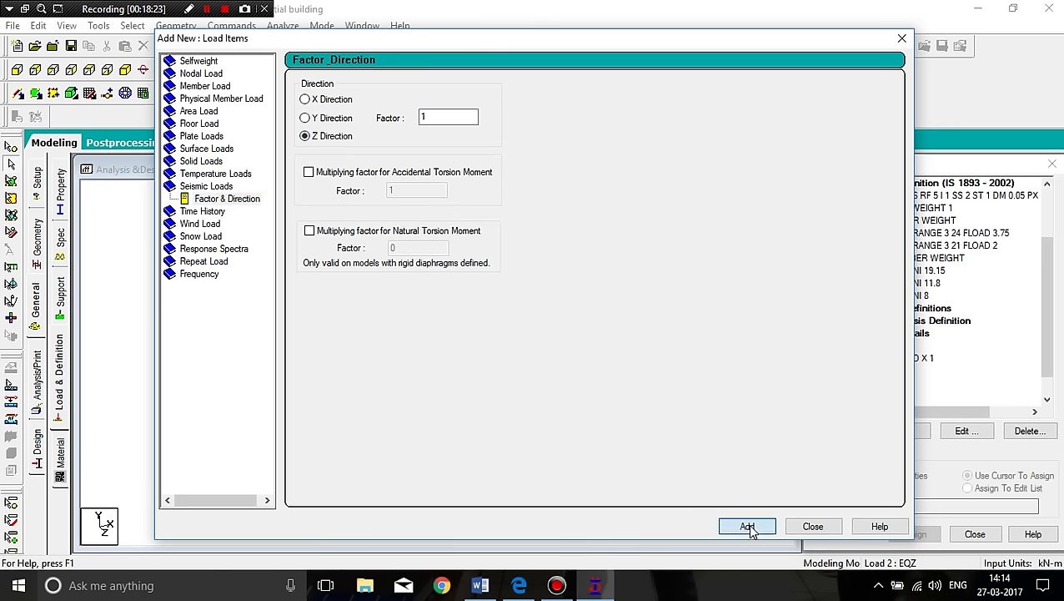
left_click(811, 528)
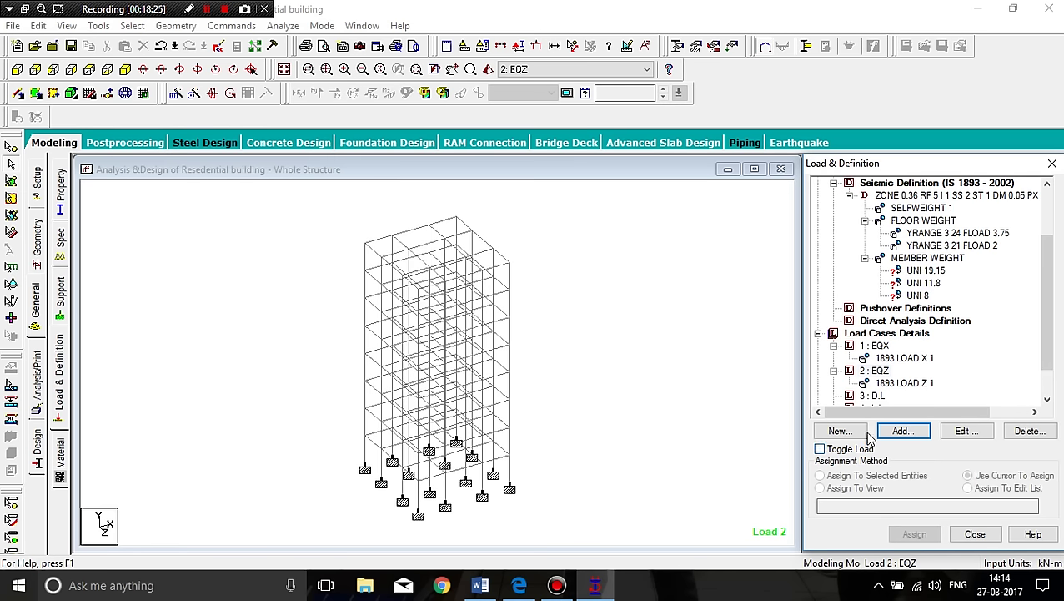
Add a floor load of -3.75 kN/m2 in Global Y over the Y range 3 to 24 m to load case D.L.
scroll(897, 378, "down", 3)
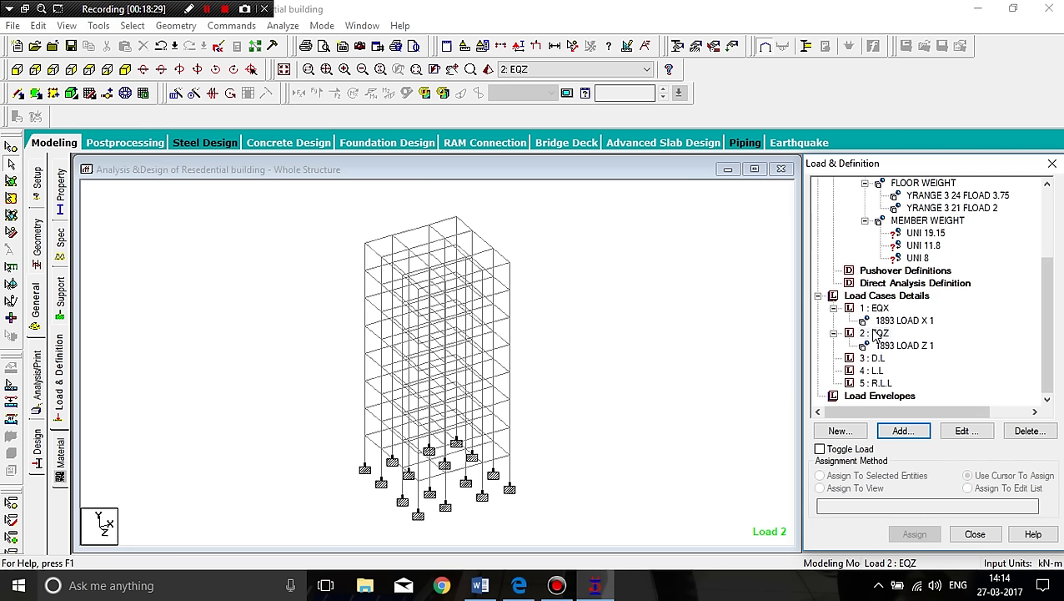
left_click(873, 359)
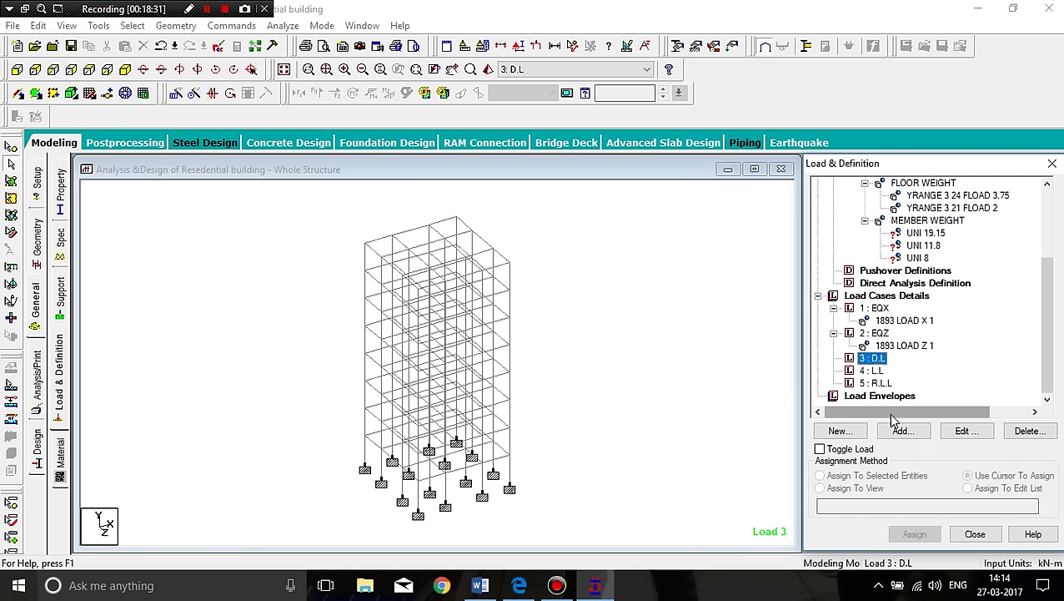
left_click(903, 430)
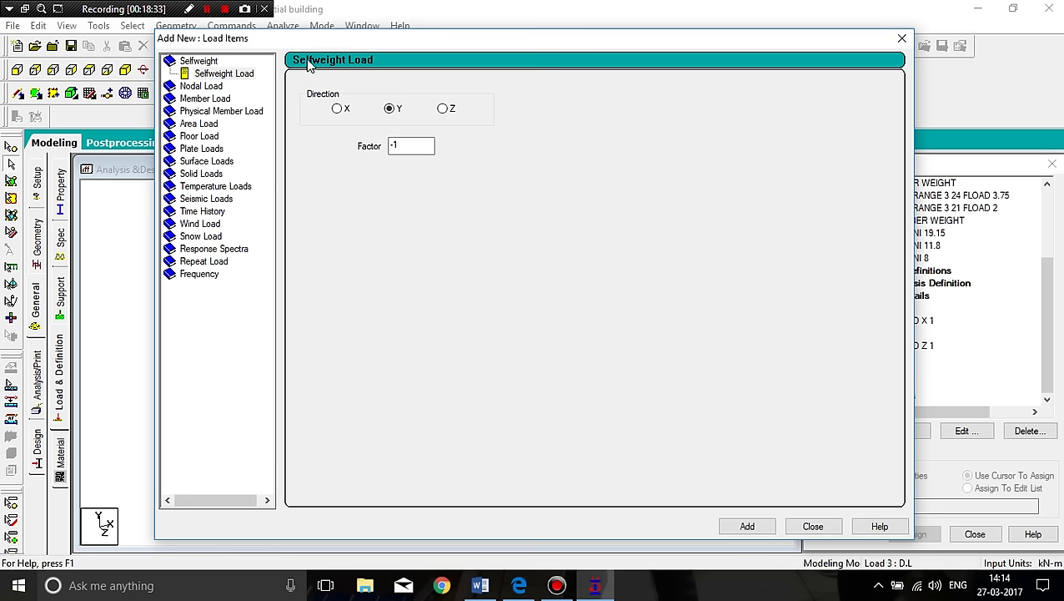
left_click(200, 136)
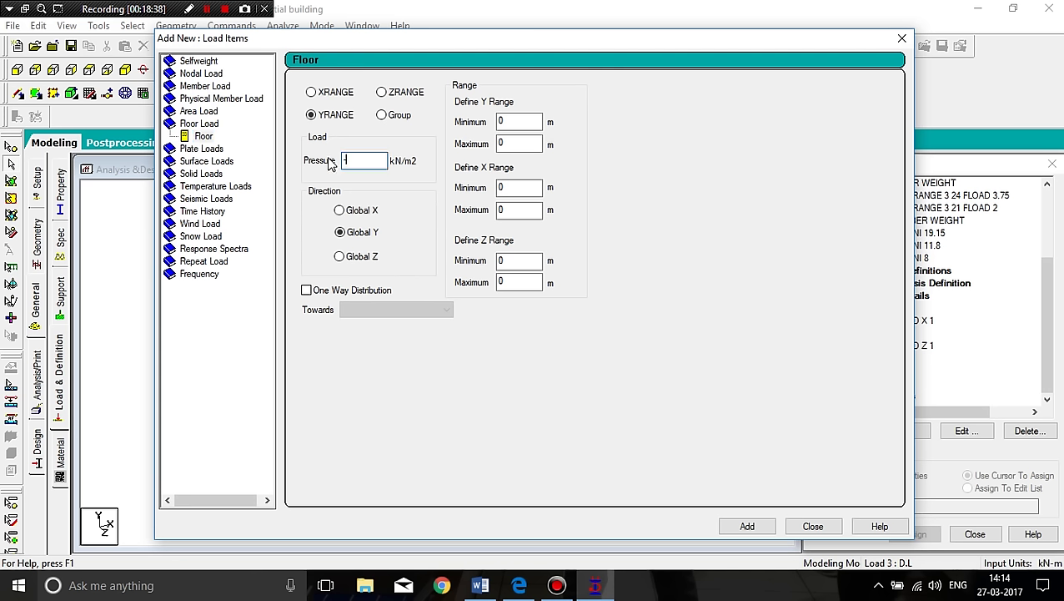
type("-3.75")
double_click(517, 121)
type("3")
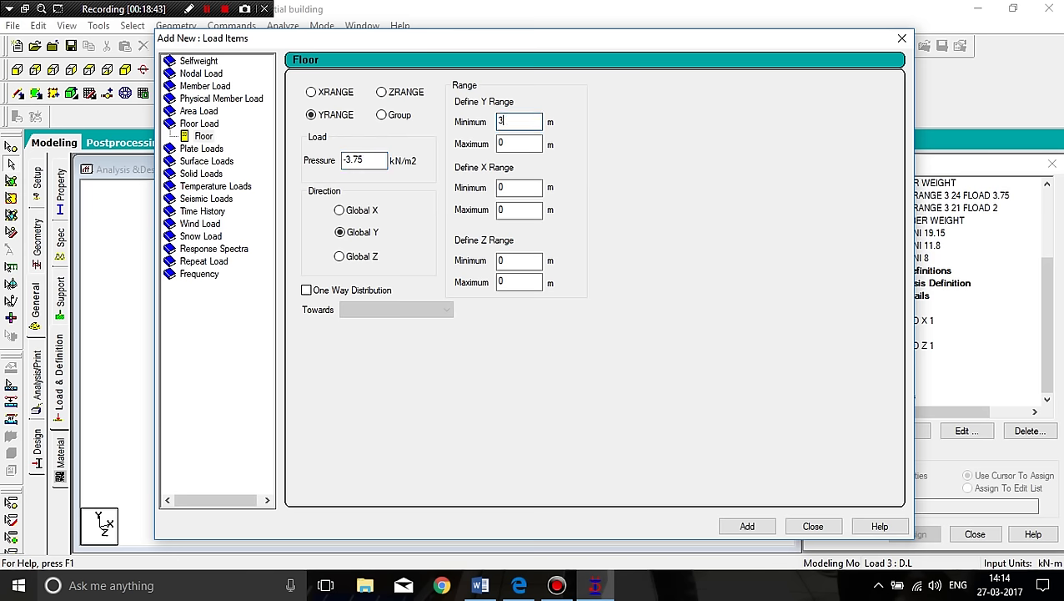
double_click(495, 144)
type("24")
left_click(747, 526)
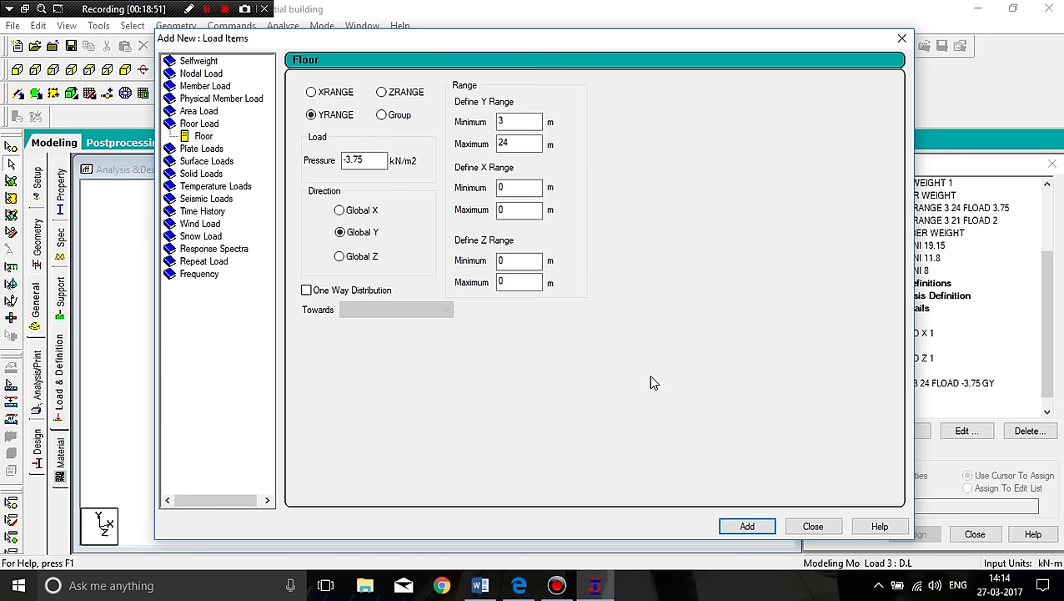
Close the load items dialog and display the D.L floor load on the structure.
left_click_drag(633, 48, 488, 39)
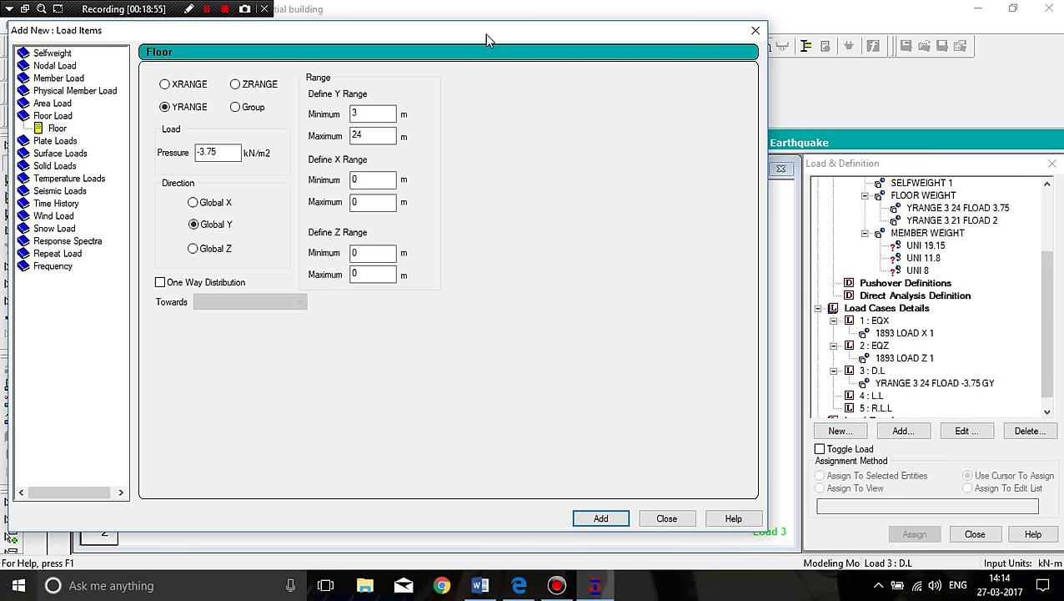
left_click(667, 518)
left_click(881, 386)
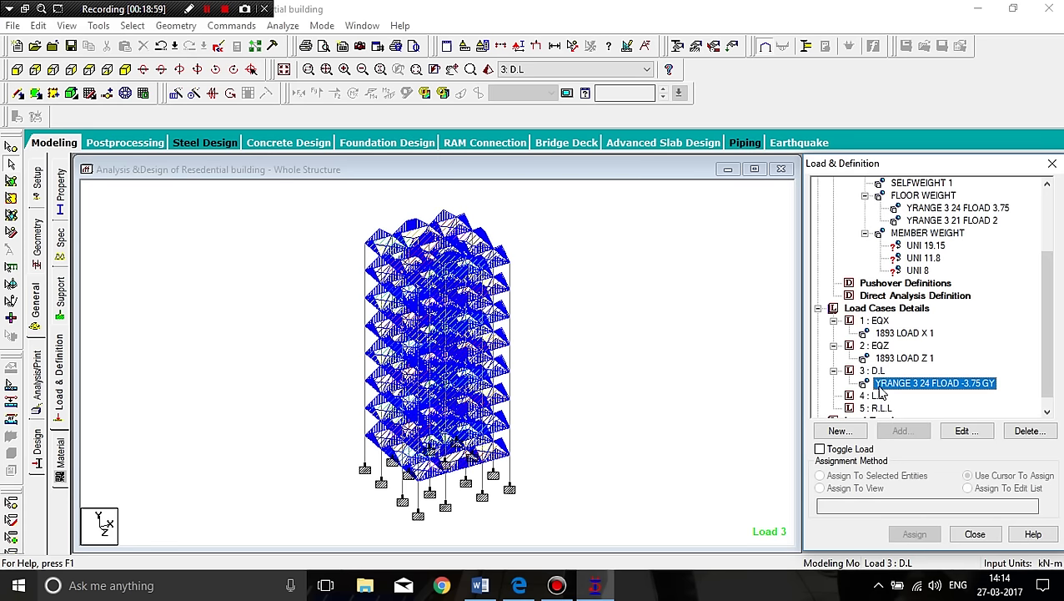
Remove the floor load from load case D.L and add a selfweight load in the Y direction with factor -1.
left_click(882, 395)
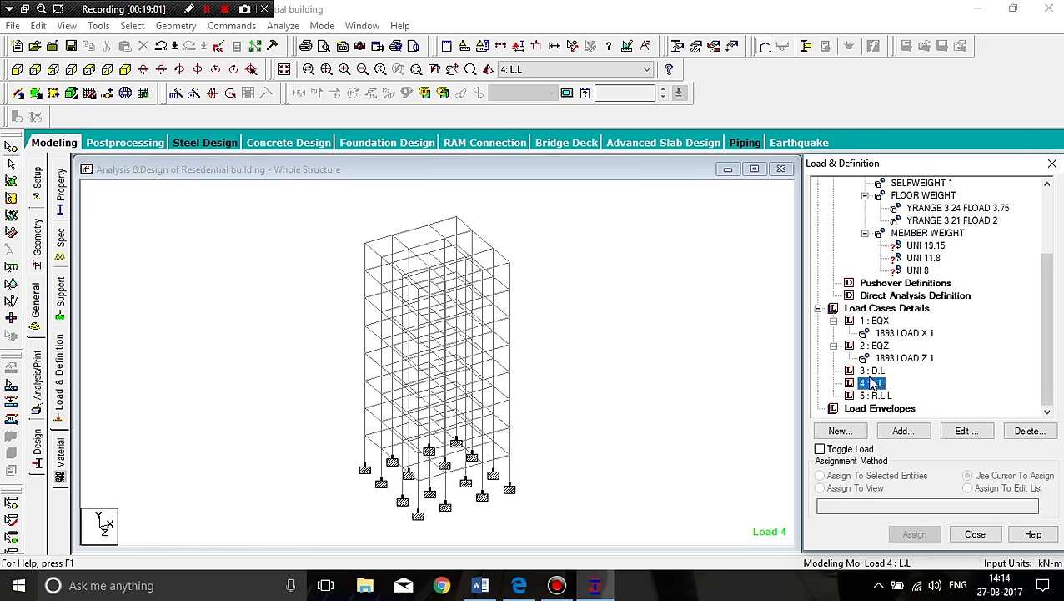
left_click(872, 371)
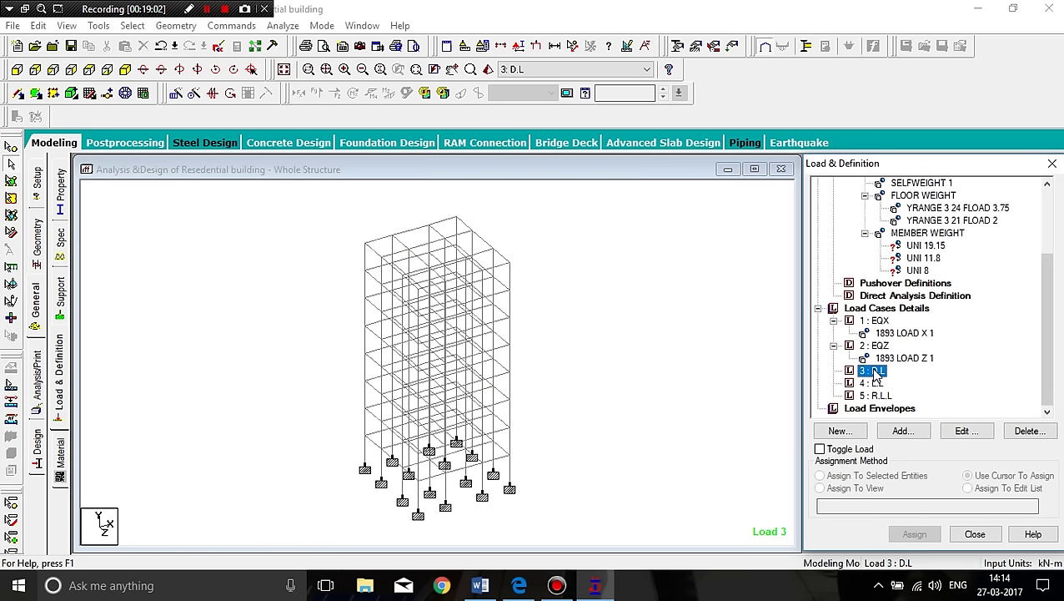
left_click(903, 430)
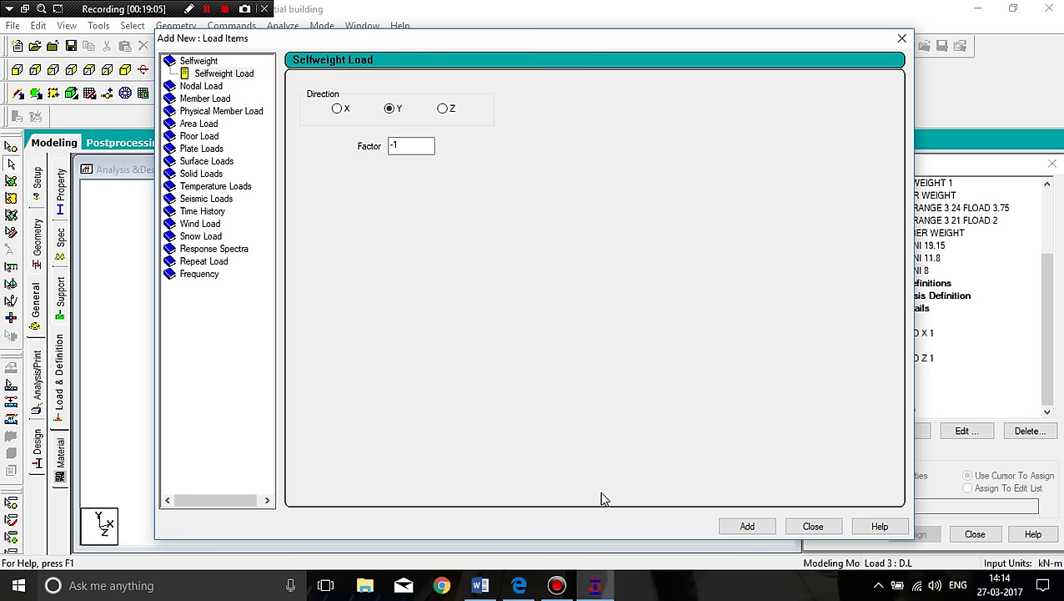
left_click(744, 527)
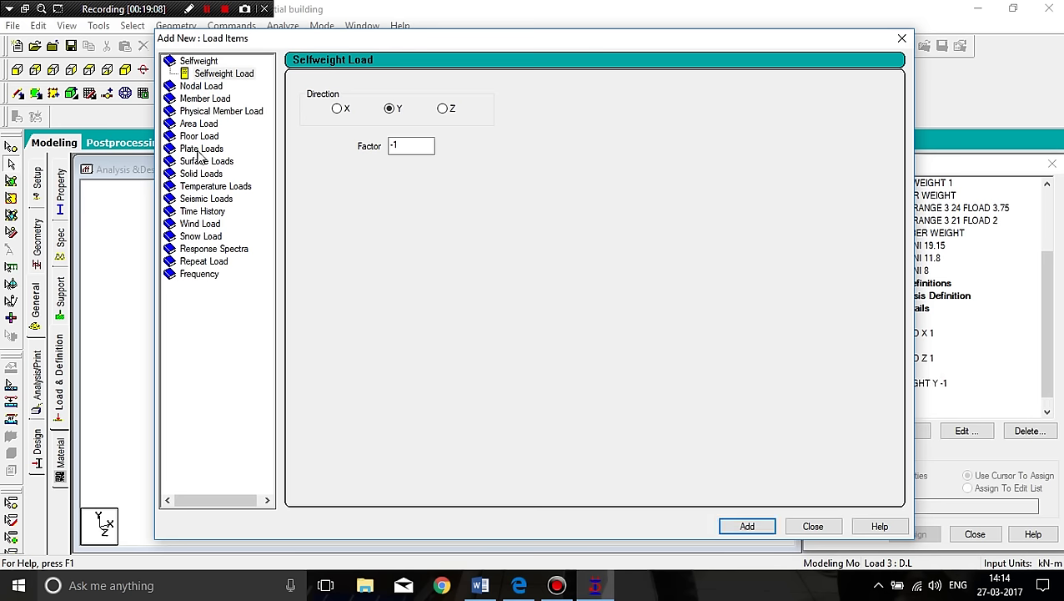
Add a floor load of -3.75 kN/m2 in Global Y over the Y range 3 to 24 m to the dead load case.
left_click(199, 136)
double_click(347, 160)
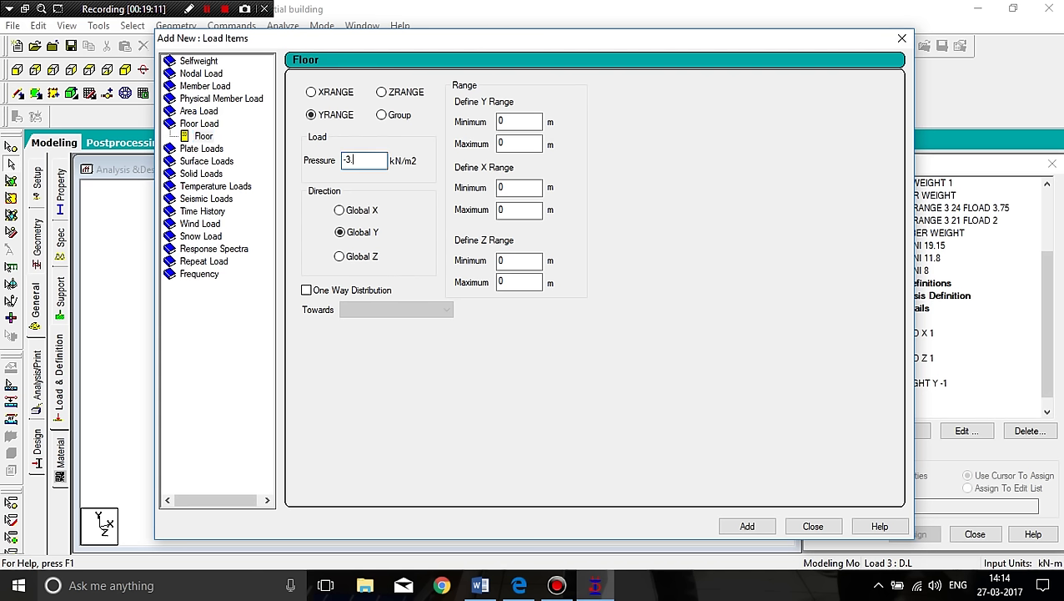
double_click(503, 121)
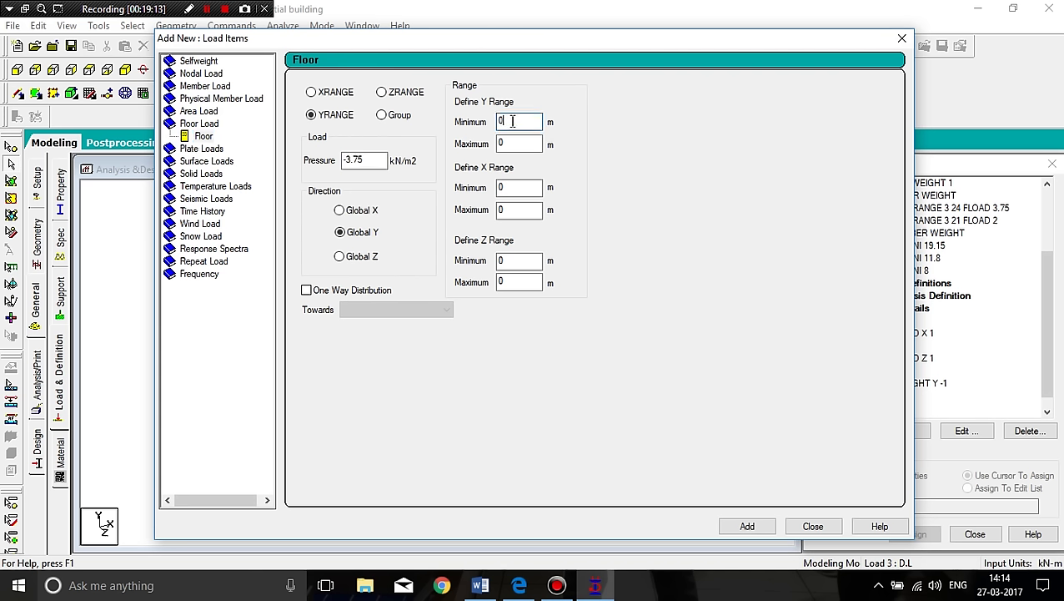
type("3")
key("Tab")
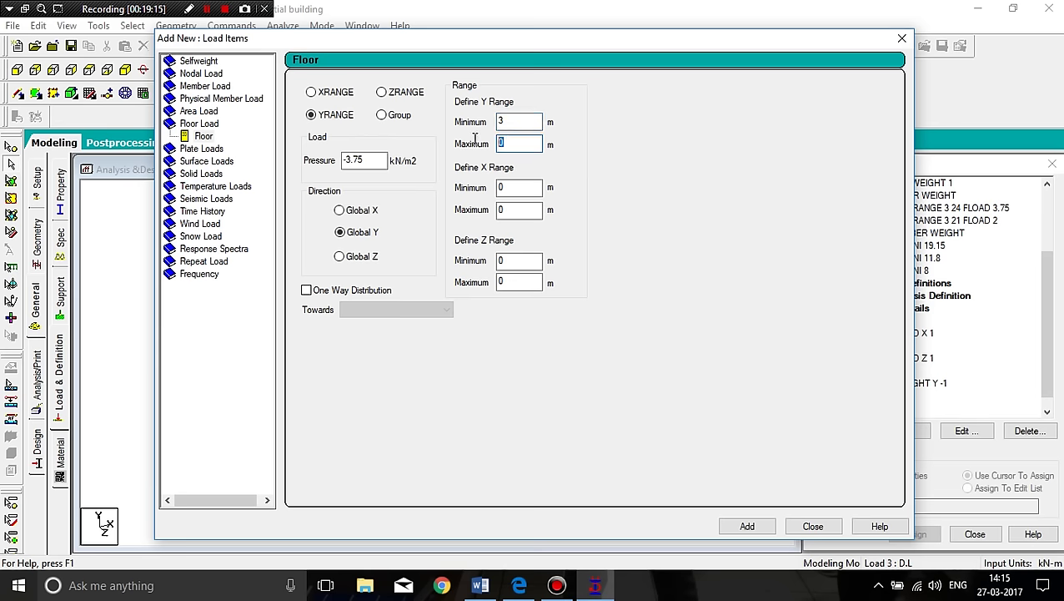
left_click(748, 526)
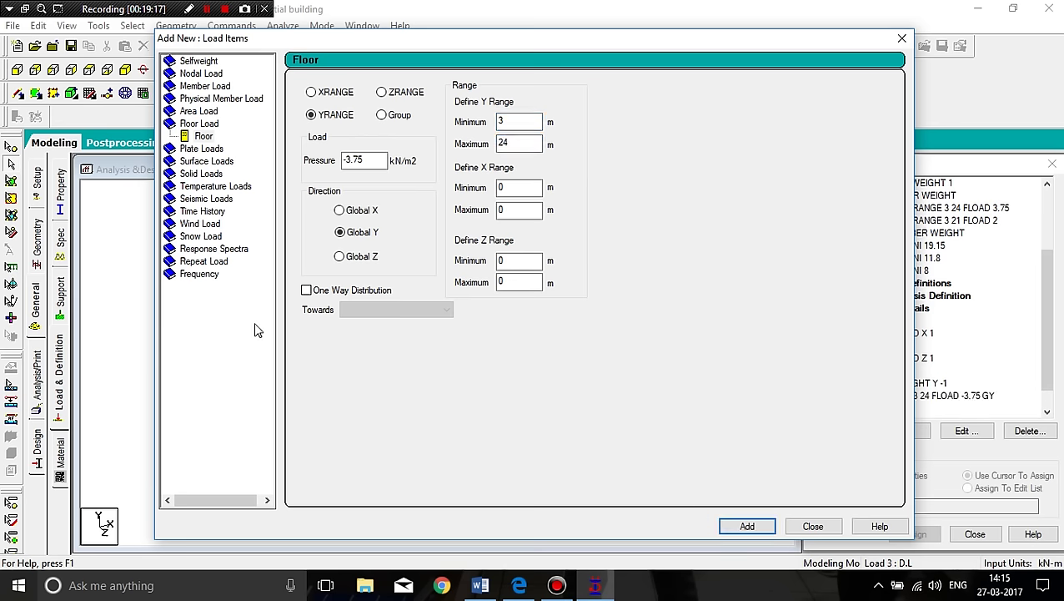
Add uniform member forces of -19.15, -11.8 and -8 kN/m in the GY direction to load case D.L.
left_click(197, 87)
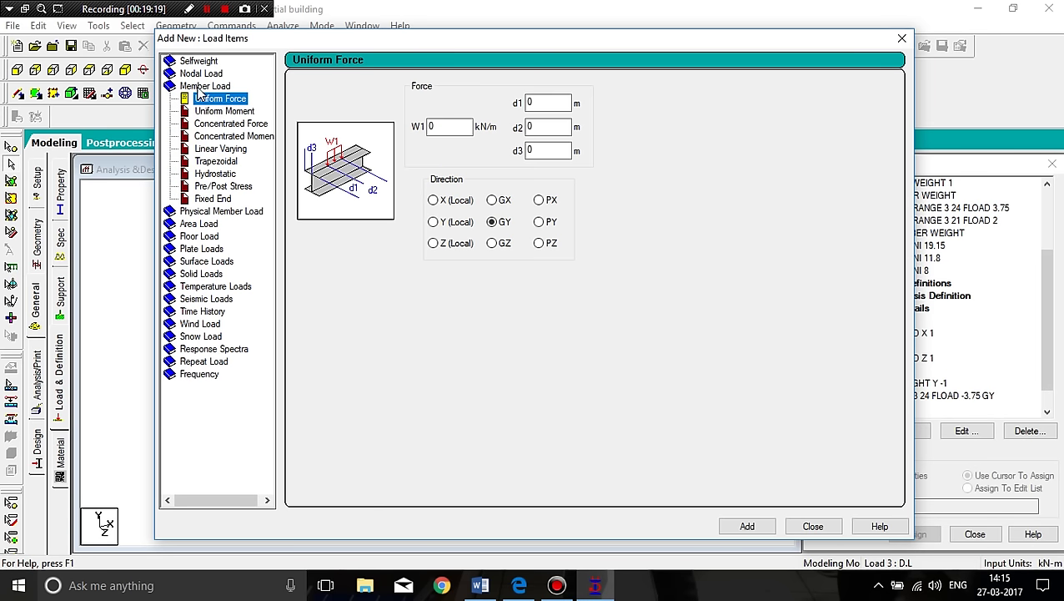
double_click(432, 127)
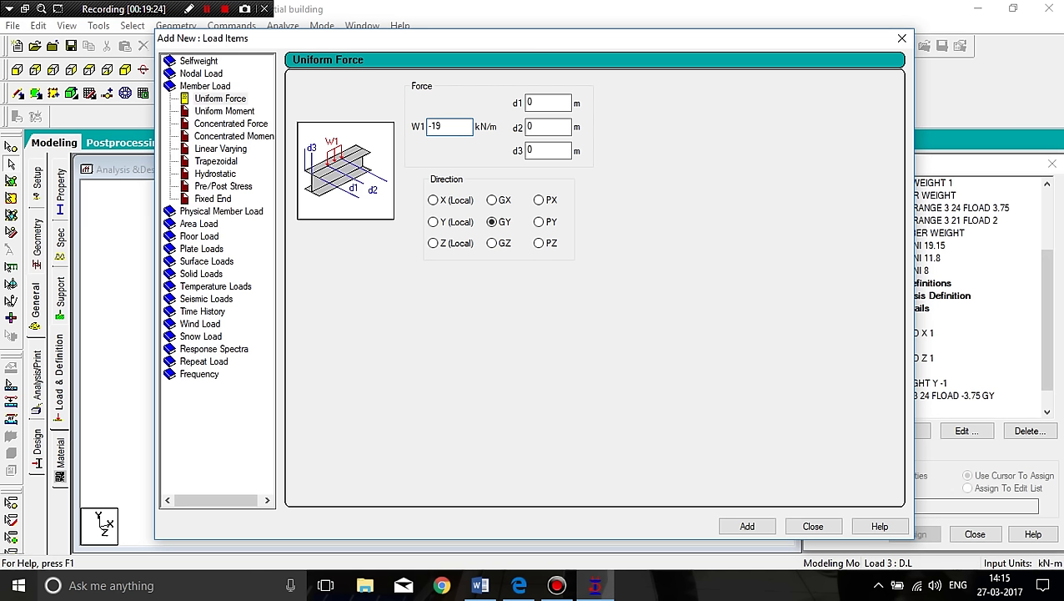
left_click(745, 525)
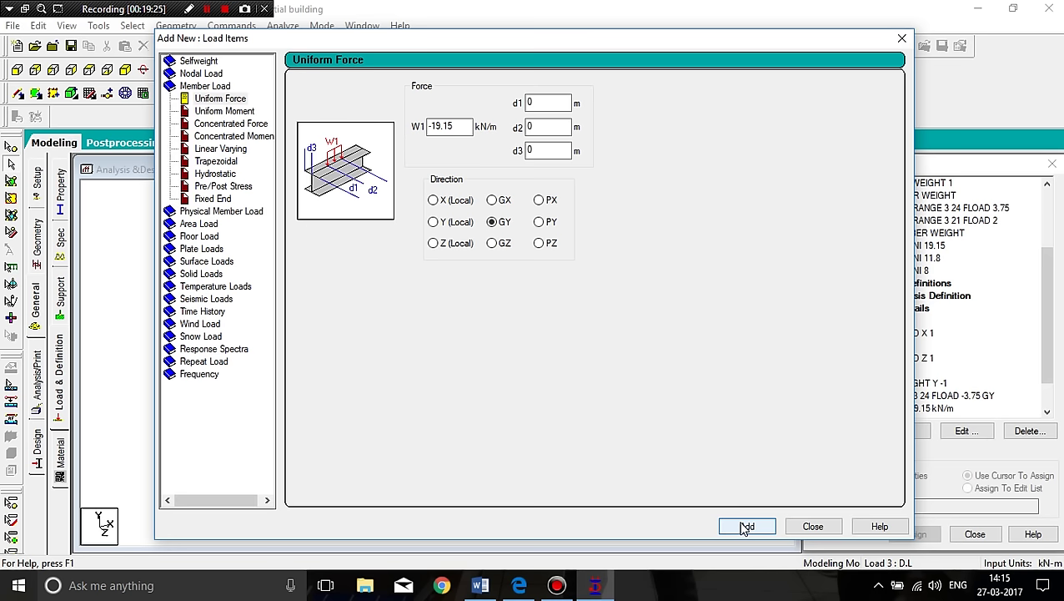
left_click_drag(456, 127, 434, 128)
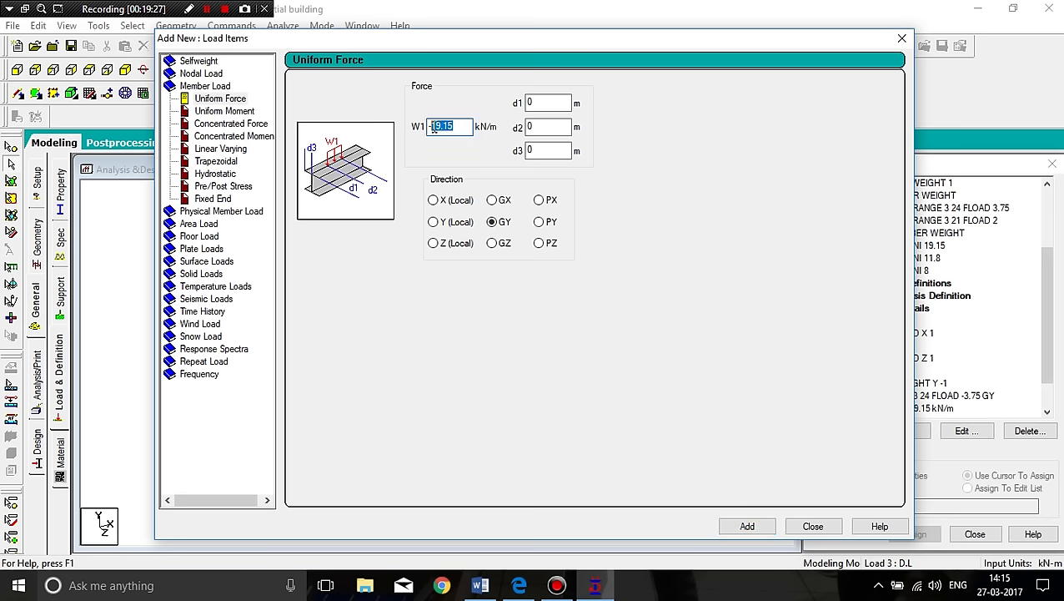
type("11.")
left_click(749, 526)
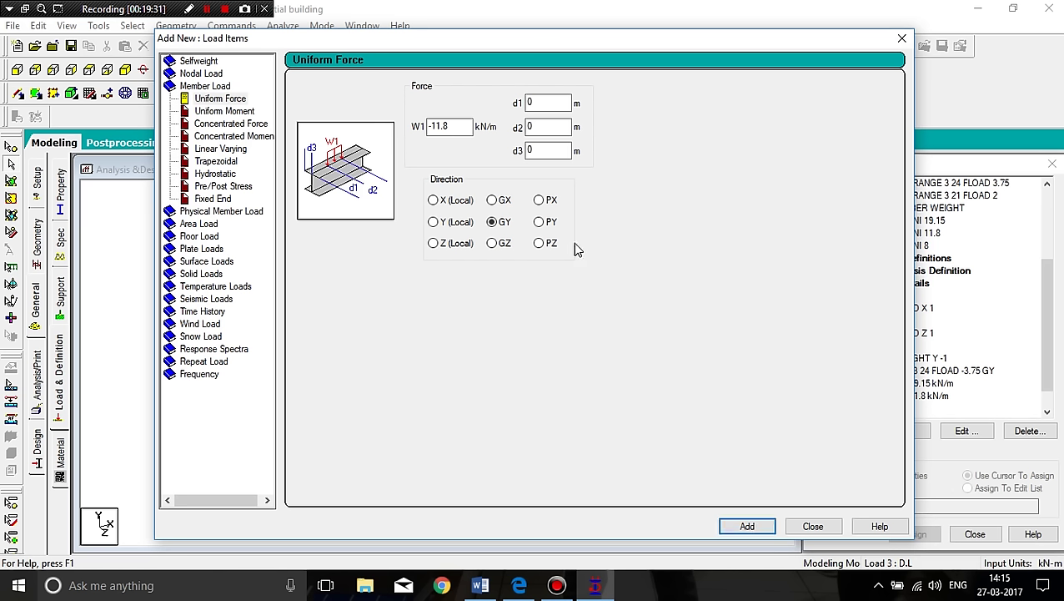
left_click_drag(456, 133, 439, 127)
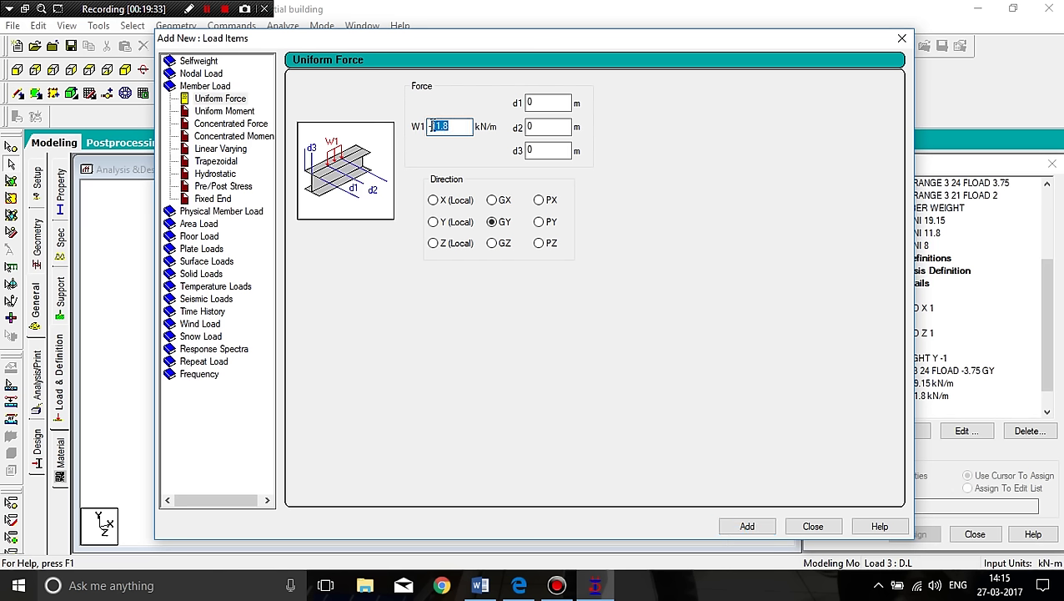
type("8")
left_click(763, 528)
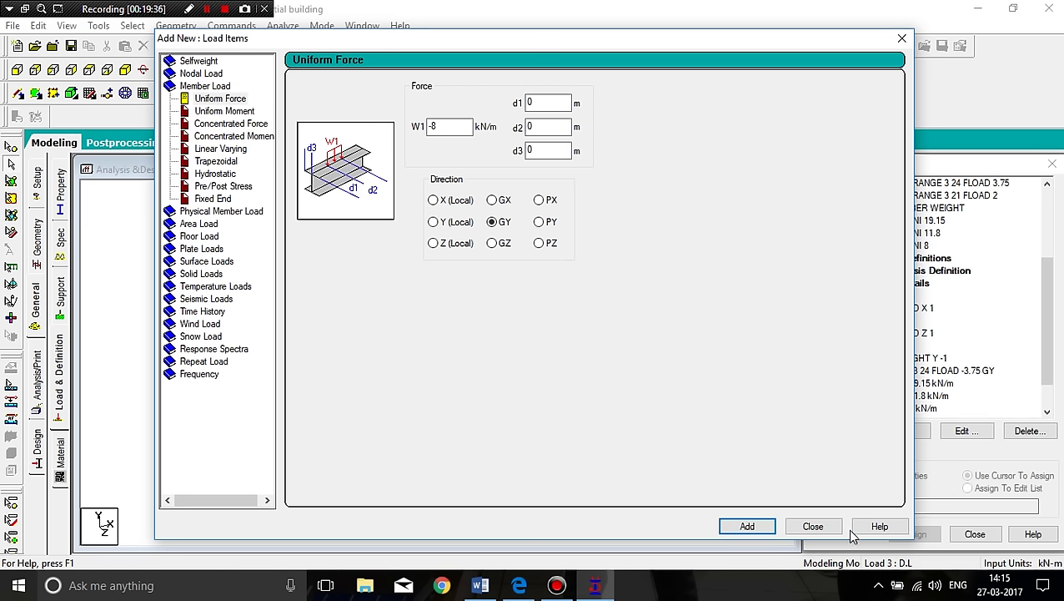
left_click(803, 529)
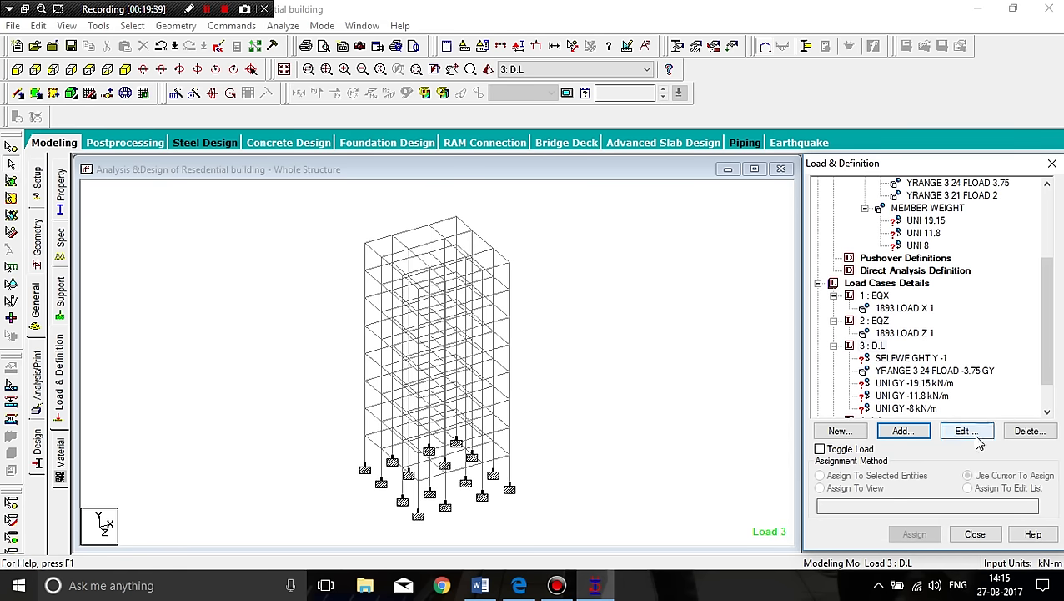
Assign the D.L selfweight load to all members in the view.
left_click(912, 358)
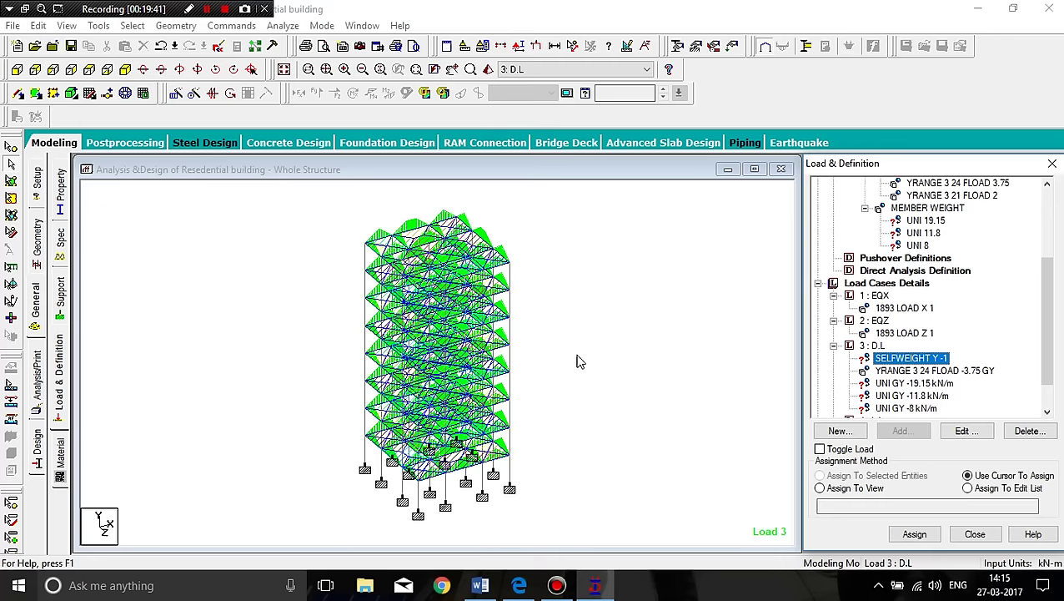
left_click(854, 488)
left_click(915, 534)
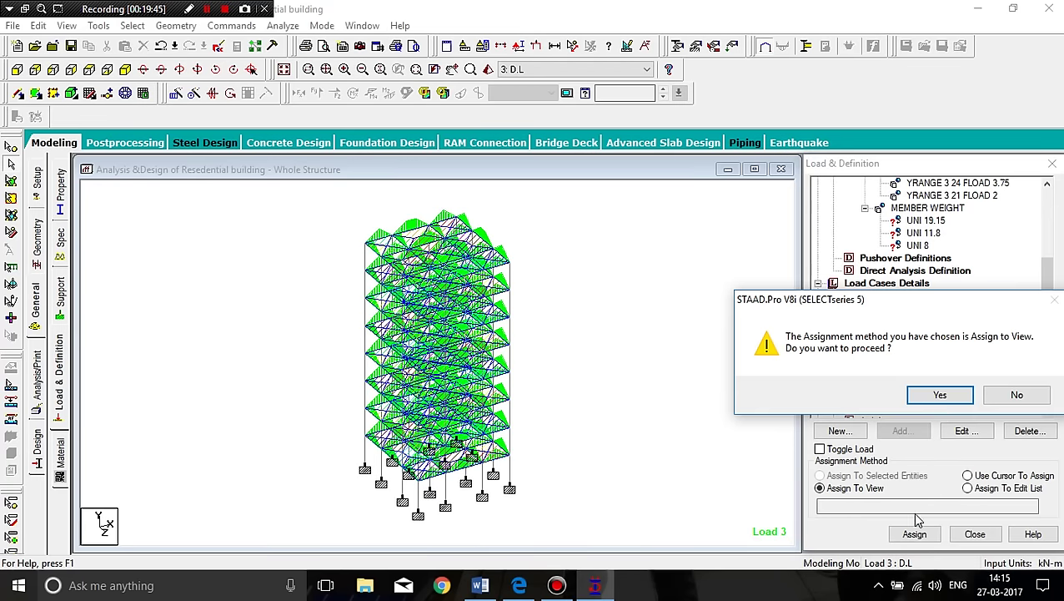
left_click(935, 397)
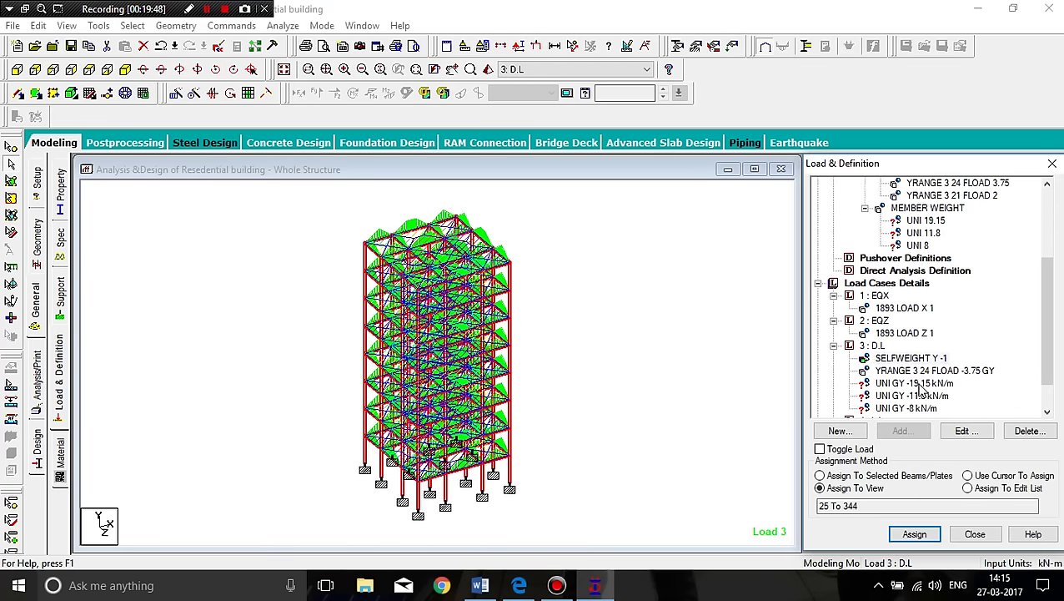
Show the front elevation and section the view with a window around the lower seven floors, leaving out the roof level.
left_click(921, 386)
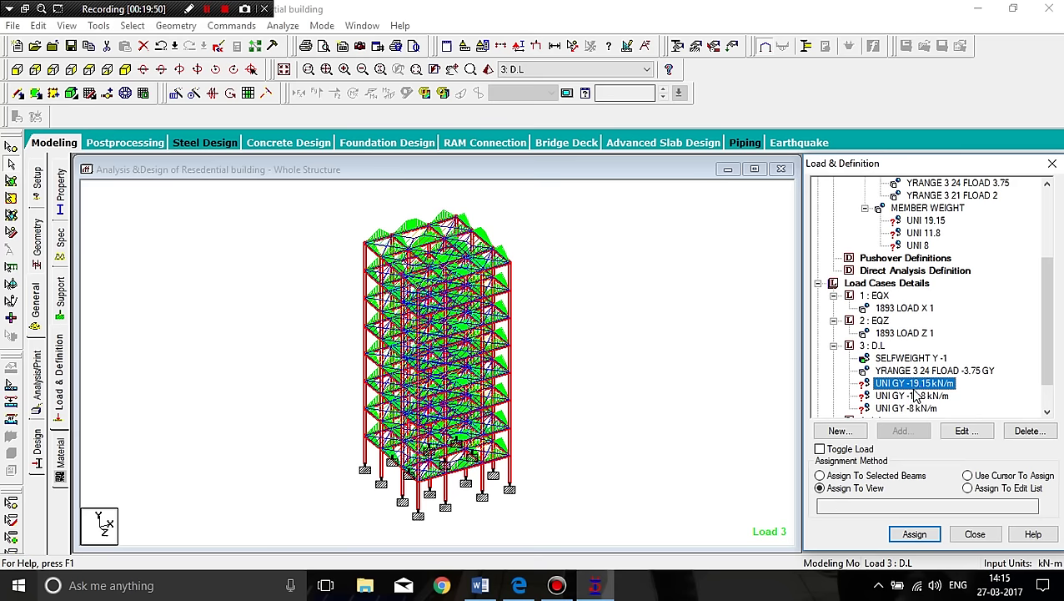
left_click(294, 280)
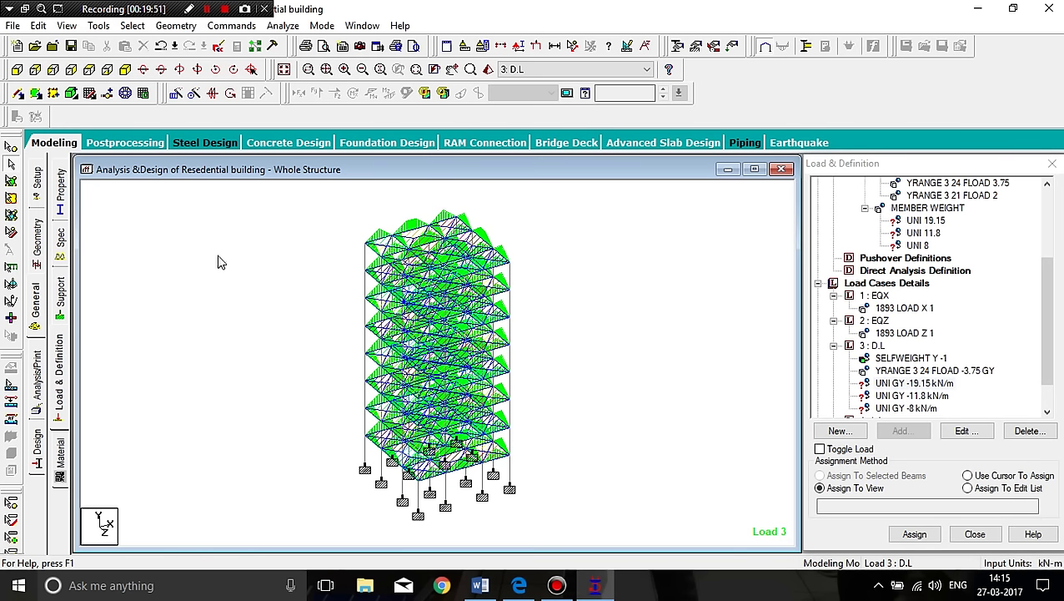
left_click(18, 71)
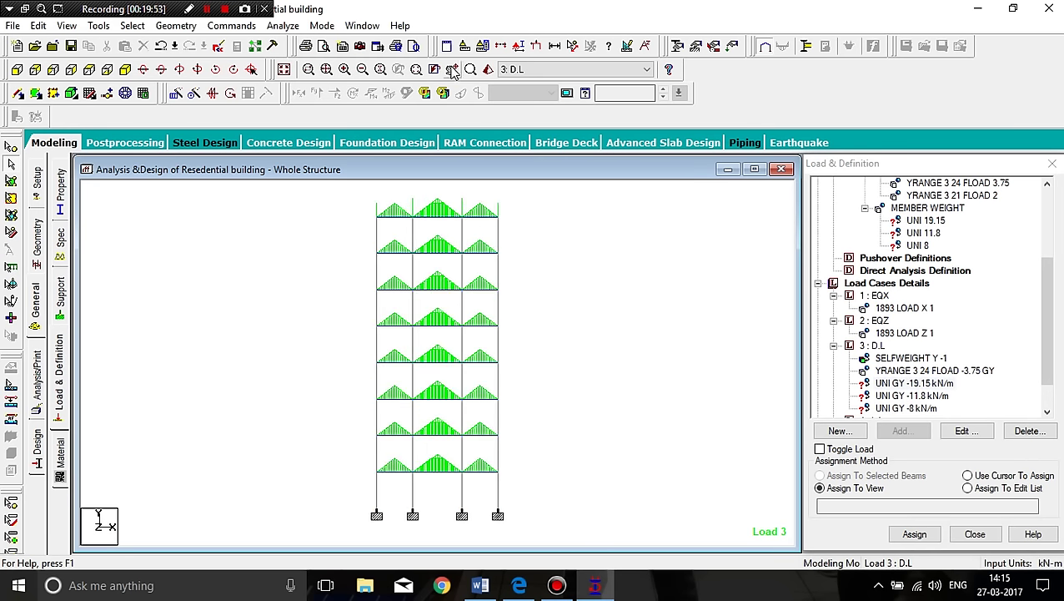
left_click(905, 395)
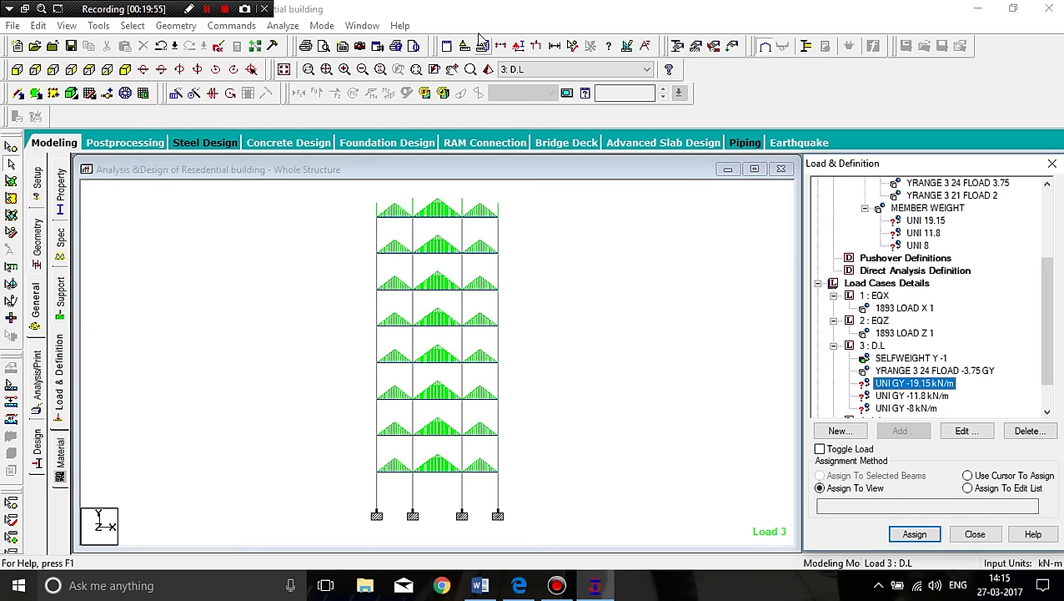
left_click(501, 45)
left_click(587, 201)
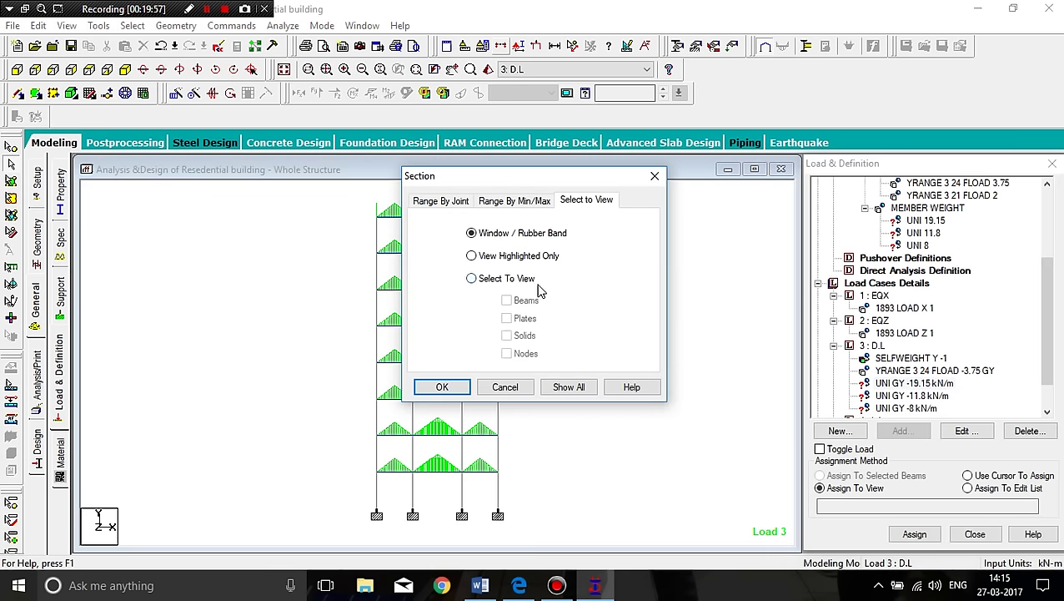
left_click(443, 387)
left_click_drag(517, 241, 348, 539)
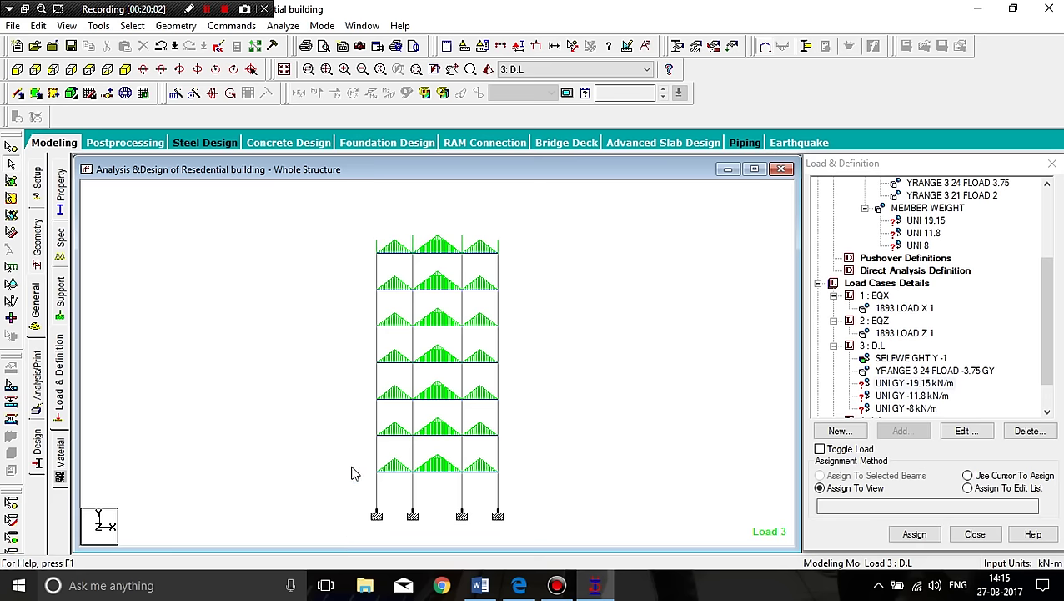
Select all outer perimeter beams of the lower seven floors in plan, then return to the isometric view.
left_click(90, 71)
left_click(543, 220)
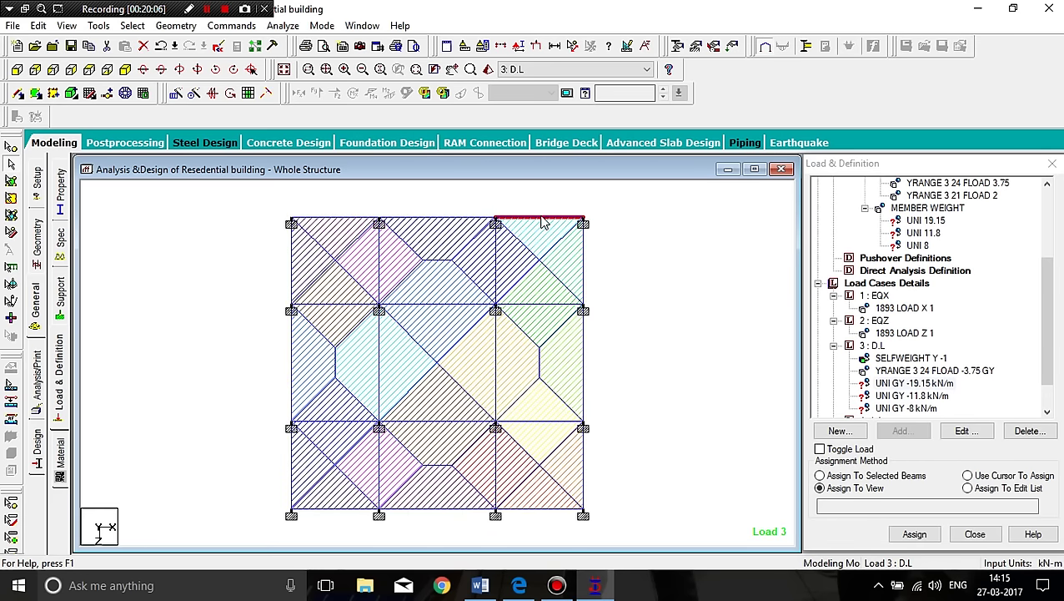
left_click(442, 219, "ctrl")
left_click(331, 219, "ctrl")
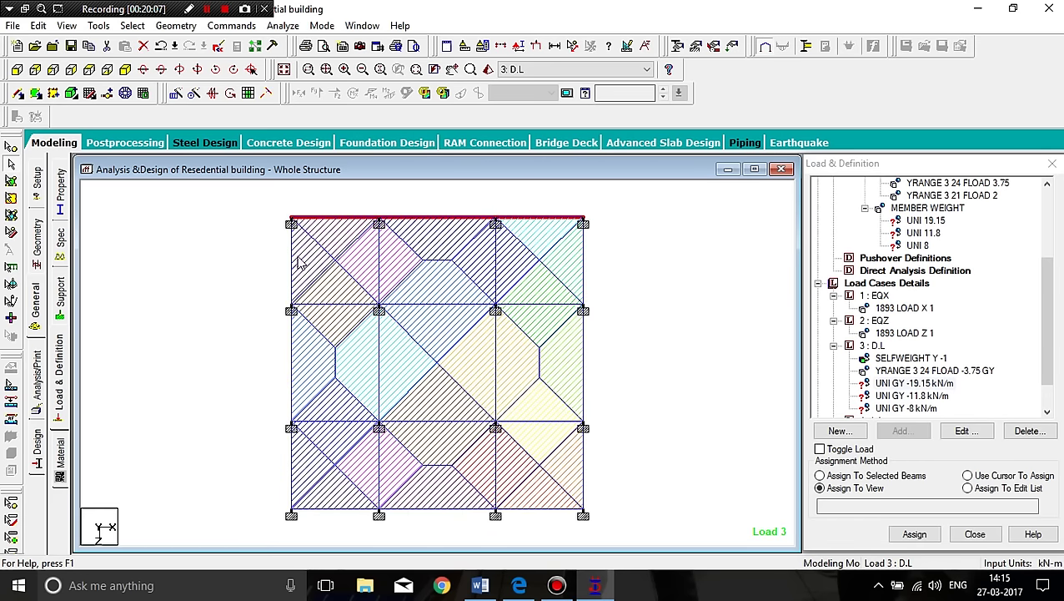
left_click(295, 277, "ctrl")
left_click(295, 370, "ctrl")
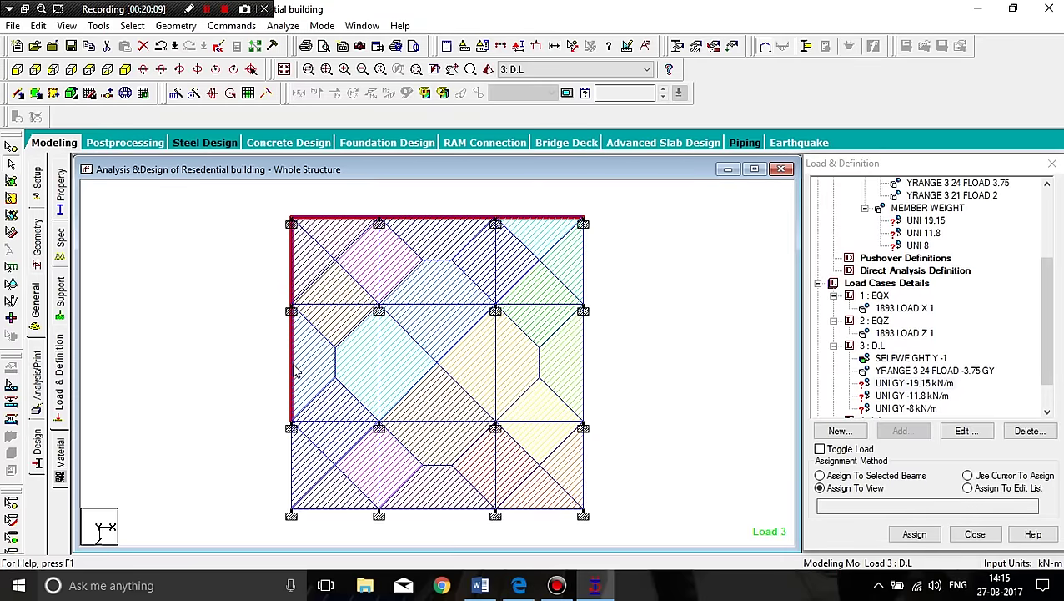
left_click(293, 472, "ctrl")
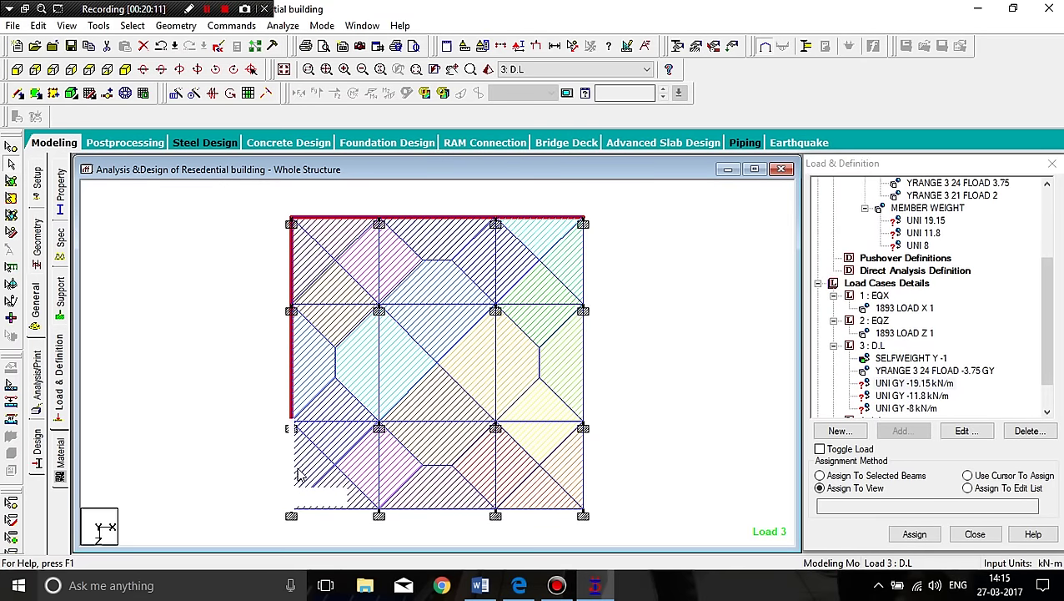
left_click(336, 509, "ctrl")
left_click(427, 509, "ctrl")
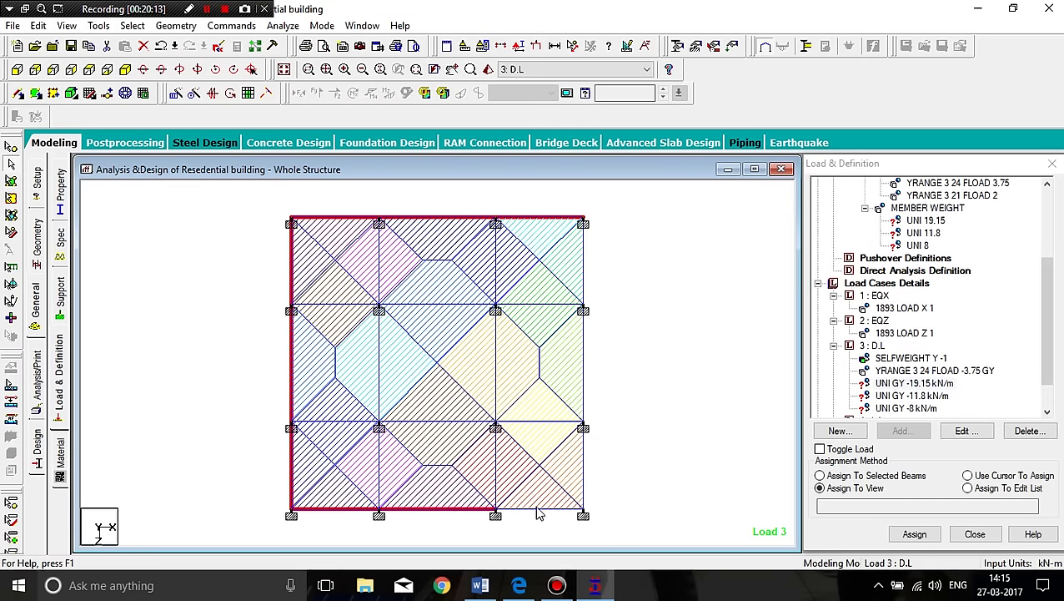
left_click(540, 510, "ctrl")
left_click(584, 471, "ctrl")
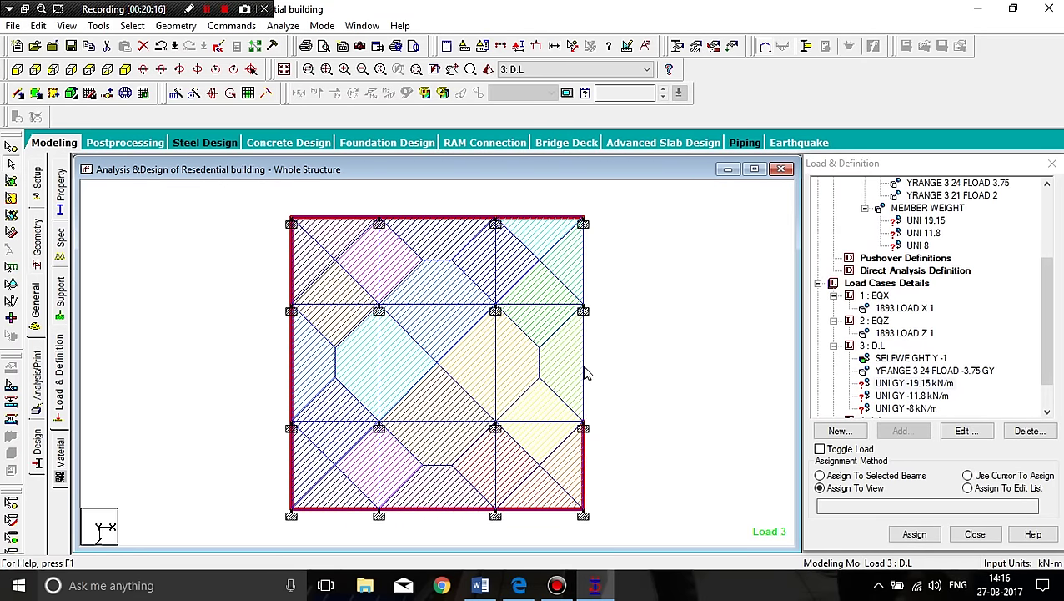
left_click(586, 338, "ctrl")
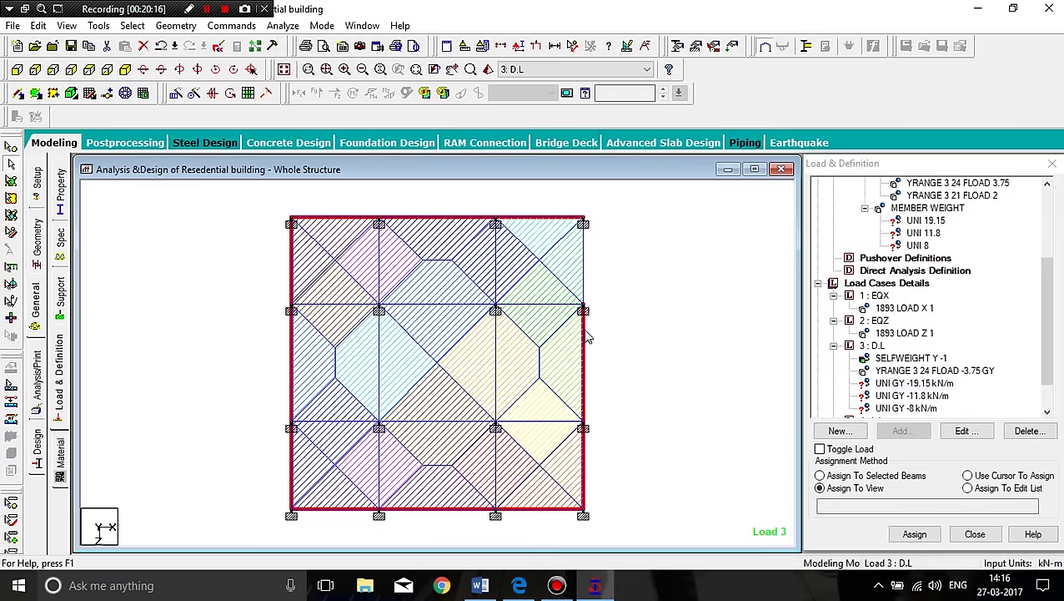
left_click(584, 272, "ctrl")
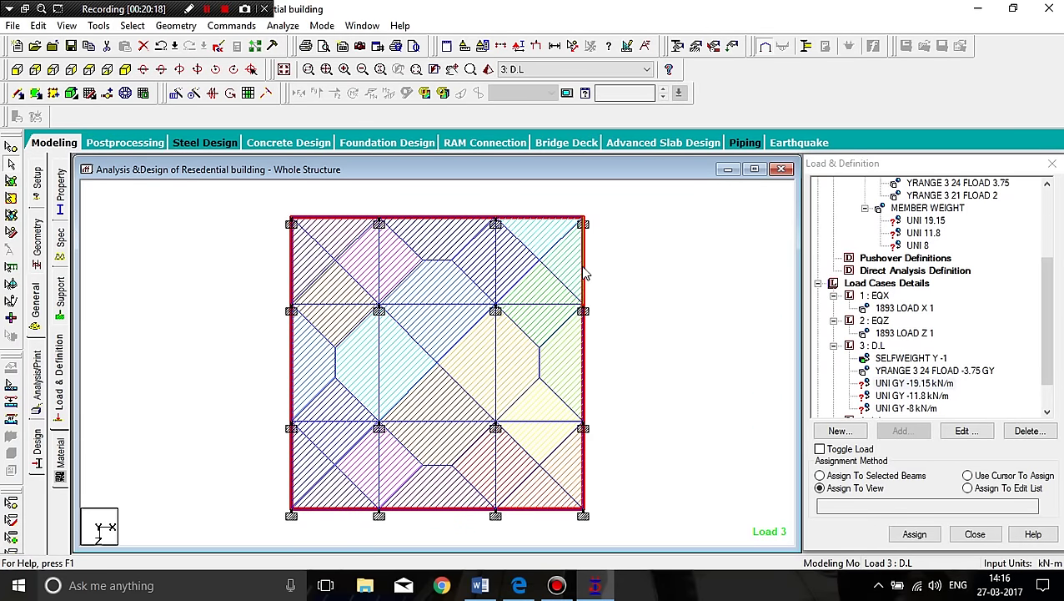
left_click(126, 72)
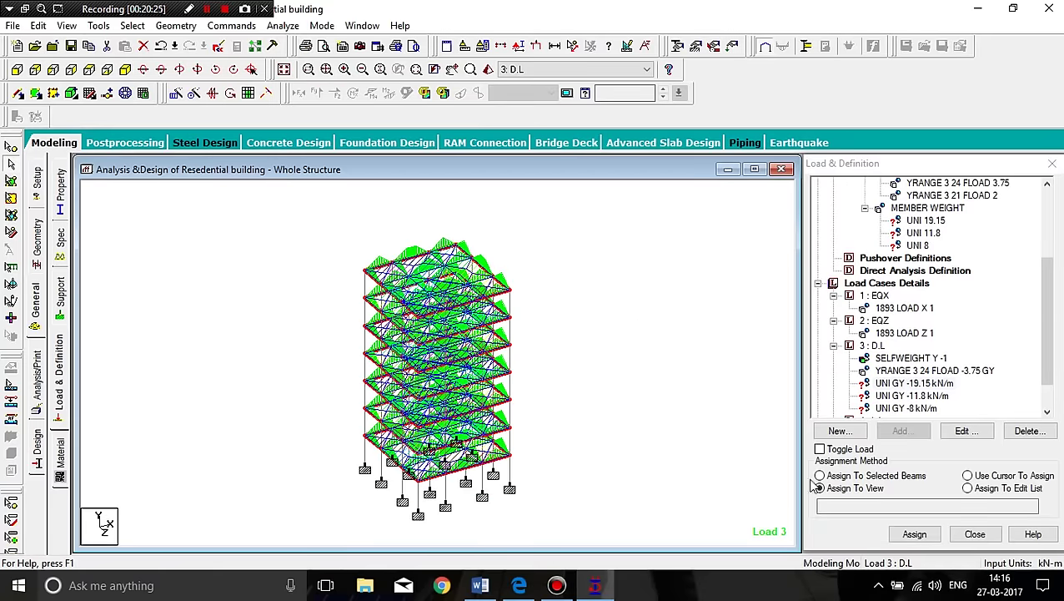
Assign the UNI GY -19.15 kN/m dead load to the selected perimeter beams and clear the selection.
left_click(858, 477)
left_click(915, 534)
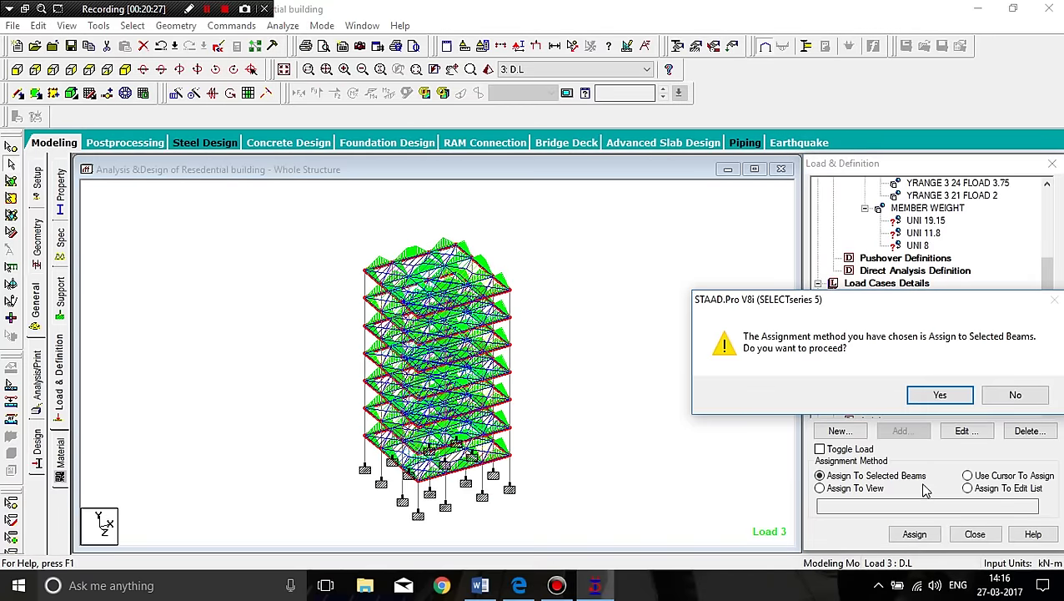
left_click(933, 397)
left_click(597, 302)
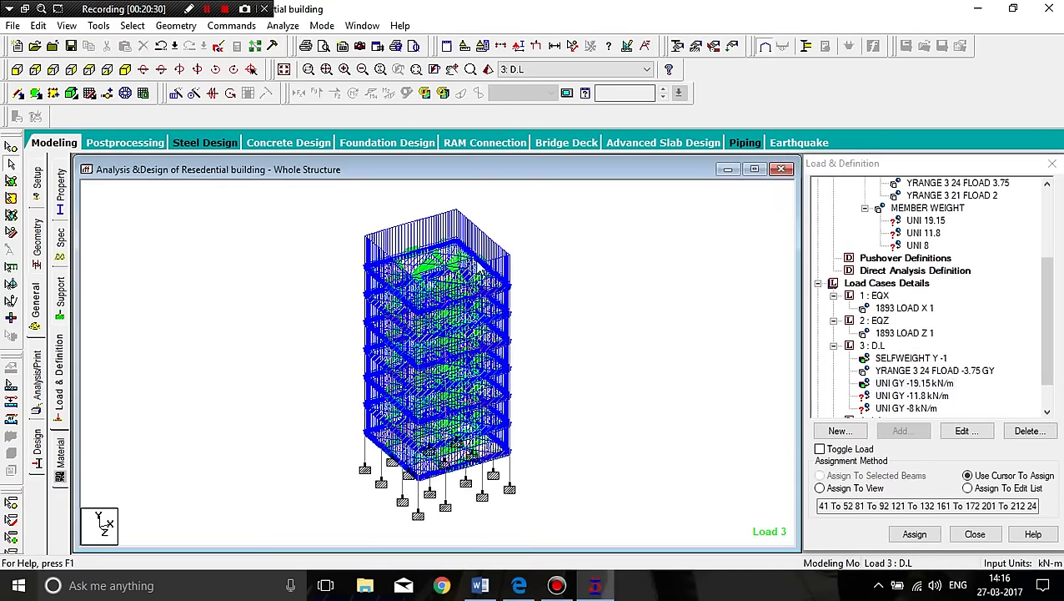
Choose the UNI GY -11.8 kN/m load and select all interior beams of the lower seven floors in plan, accepting the auto save.
left_click(913, 396)
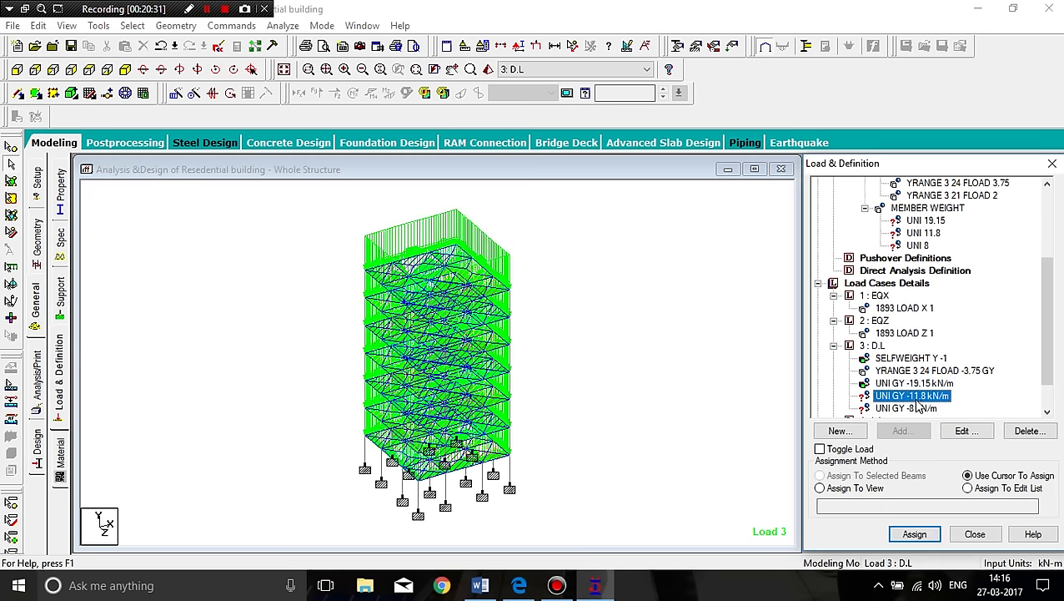
left_click(88, 69)
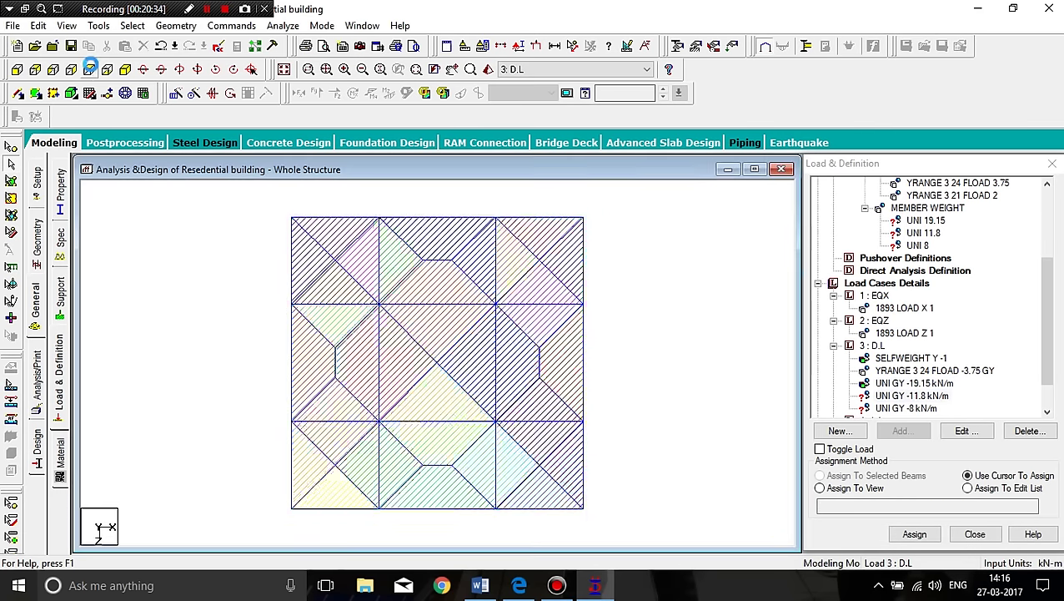
left_click(496, 265)
left_click(380, 265)
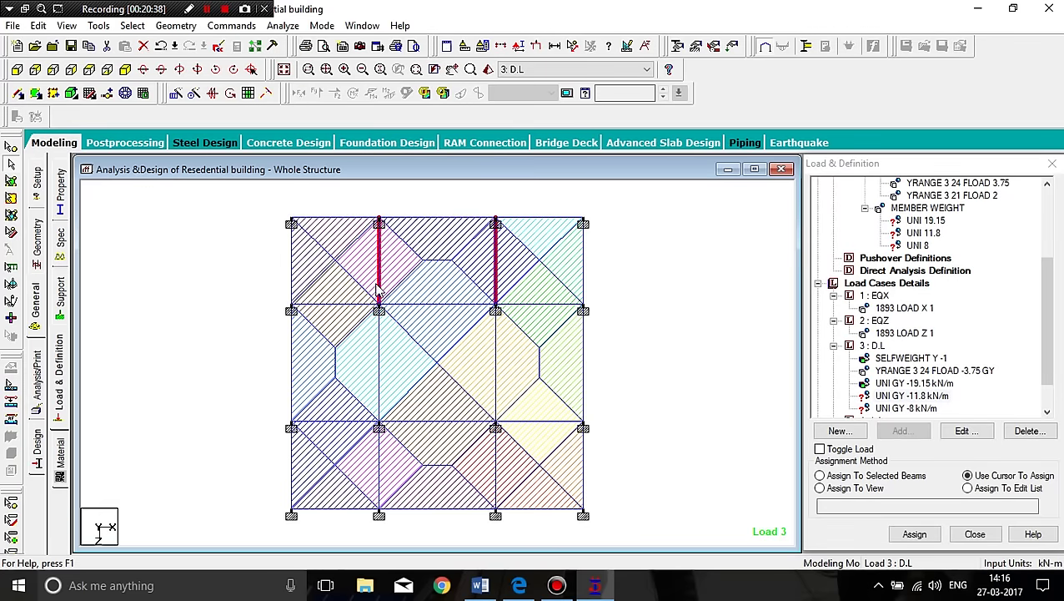
left_click(347, 305)
left_click(430, 305)
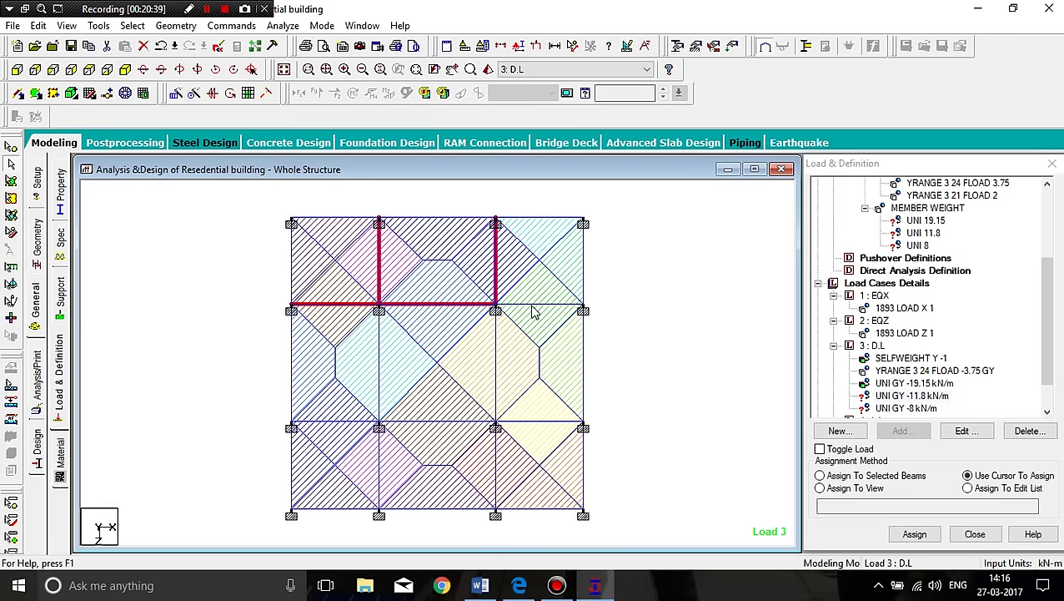
left_click(534, 306)
left_click(497, 360)
left_click(380, 368)
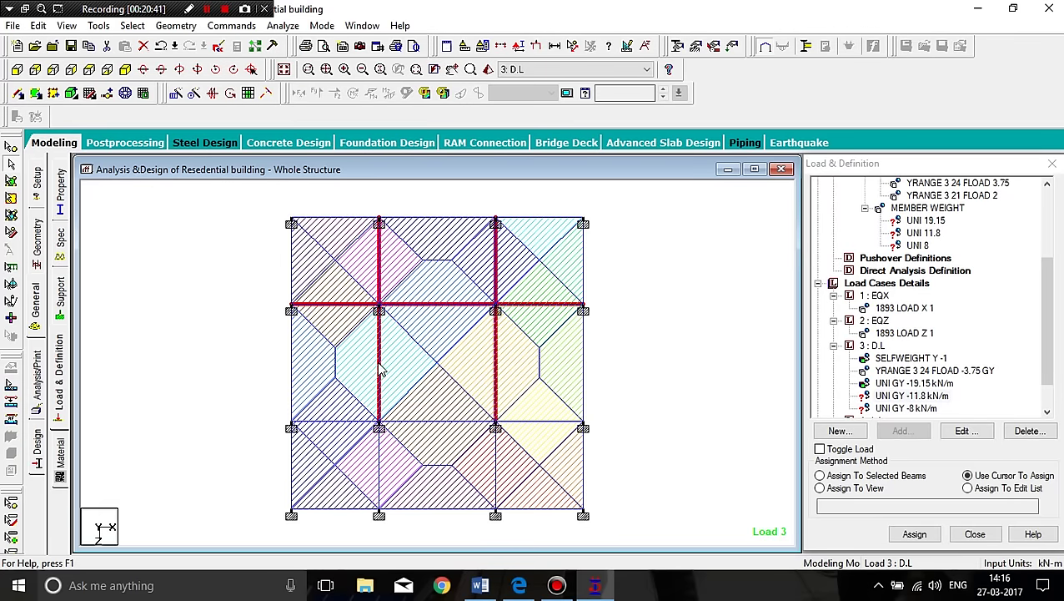
left_click(342, 423)
left_click(441, 423)
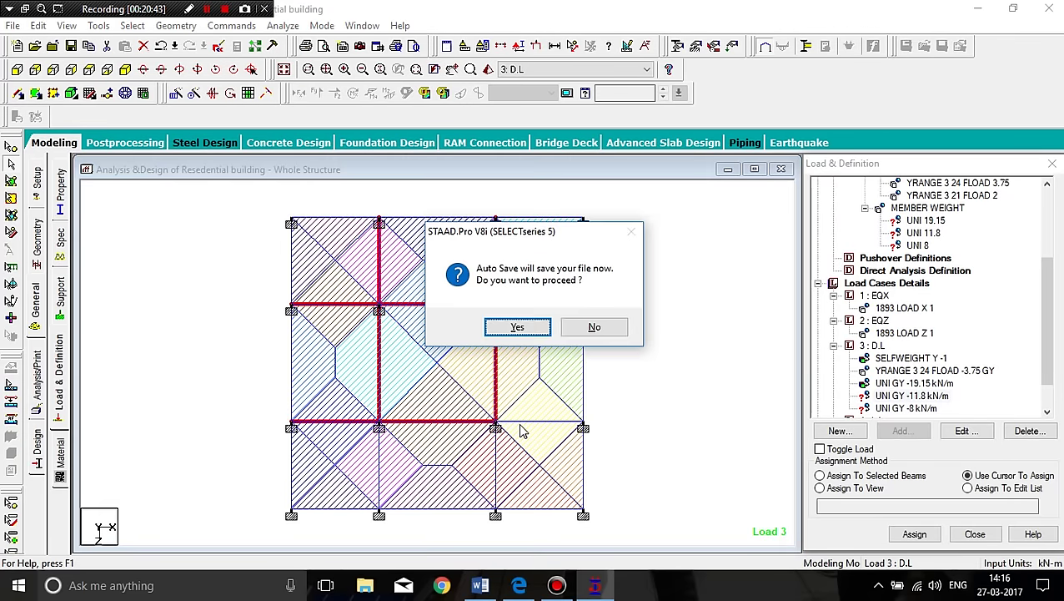
left_click(526, 329)
left_click(440, 312)
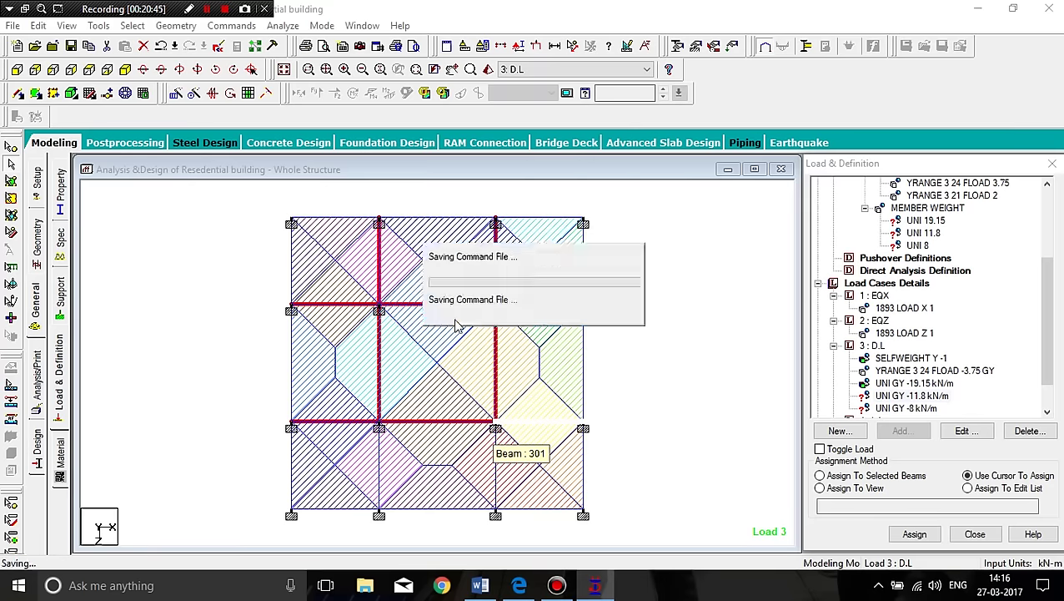
left_click(532, 423)
left_click(497, 468)
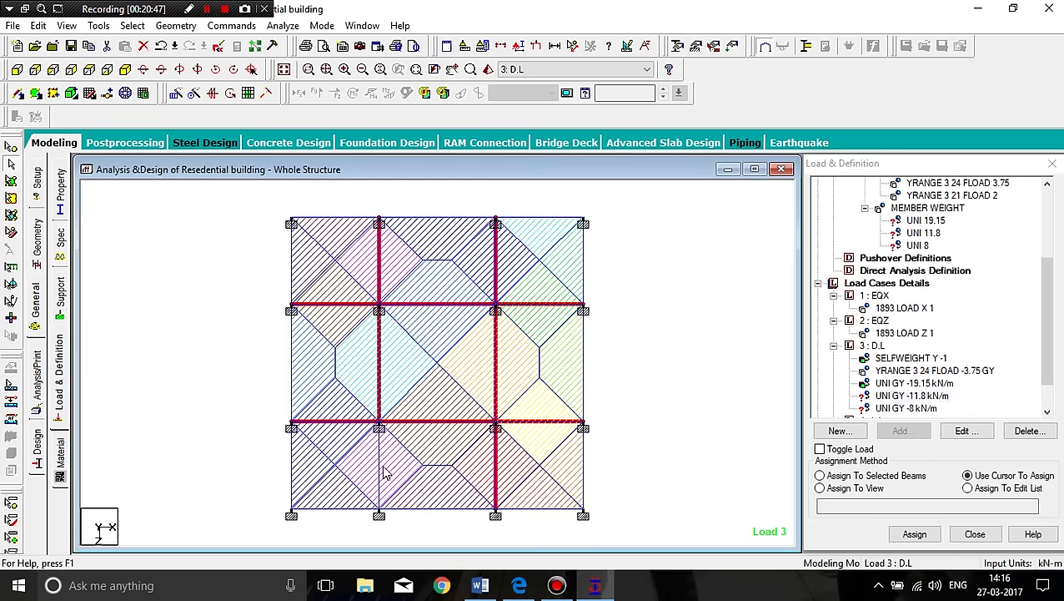
left_click(379, 468)
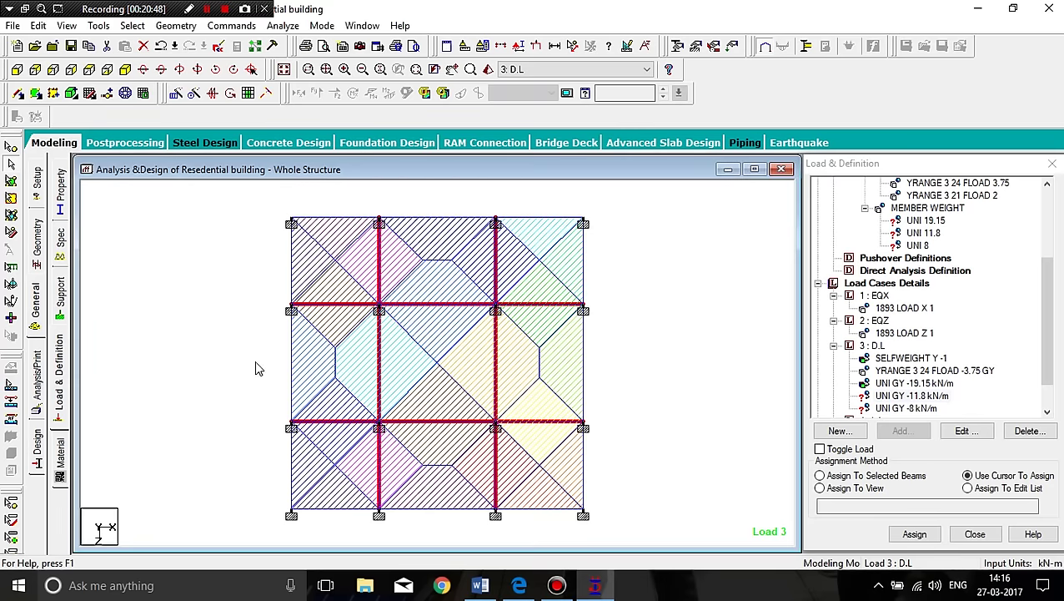
left_click(125, 69)
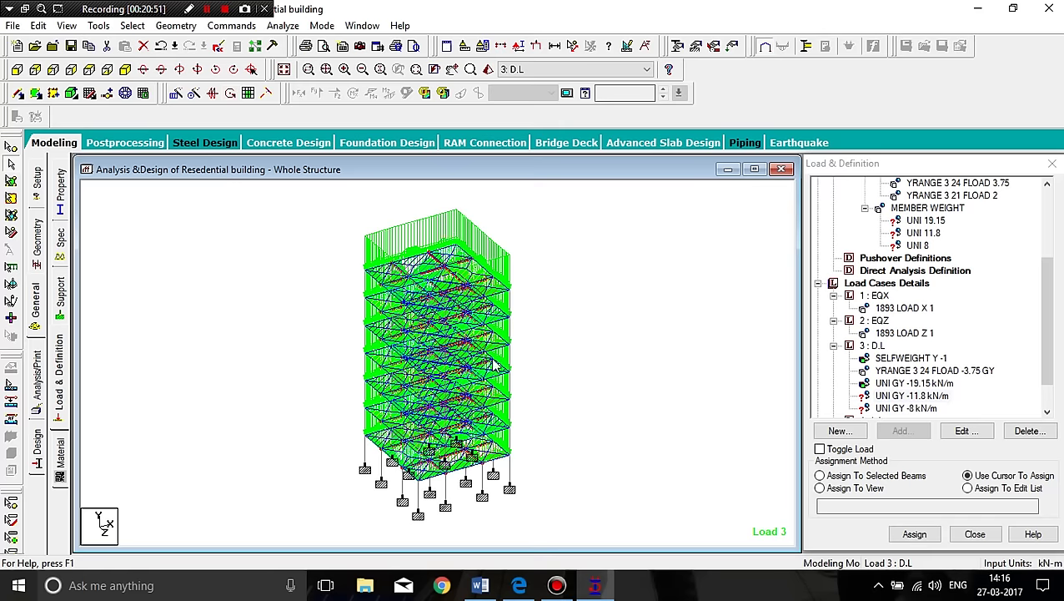
Assign the UNI GY -11.8 kN/m dead load to the selected interior beams.
left_click(820, 475)
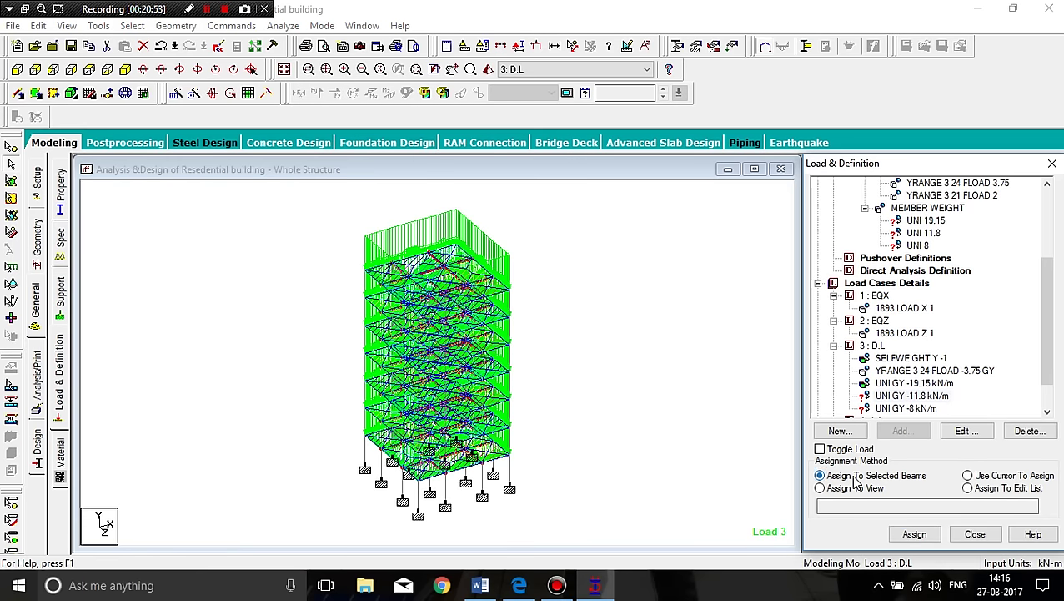
left_click(916, 534)
left_click(940, 398)
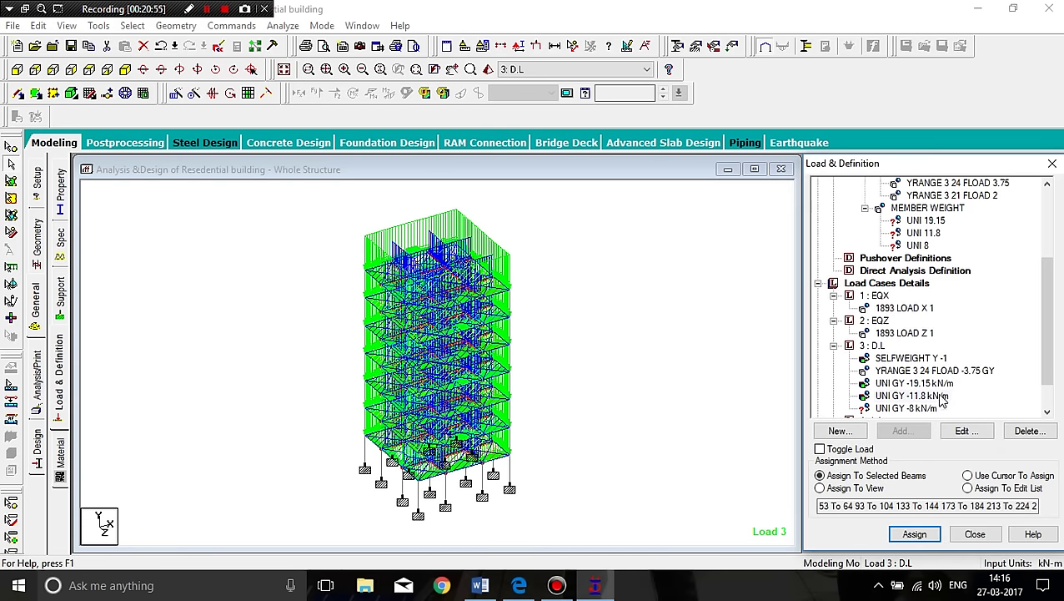
With the UNI GY -8 kN/m load chosen, restore the whole structure and section the front elevation down to the roof level only.
left_click(282, 69)
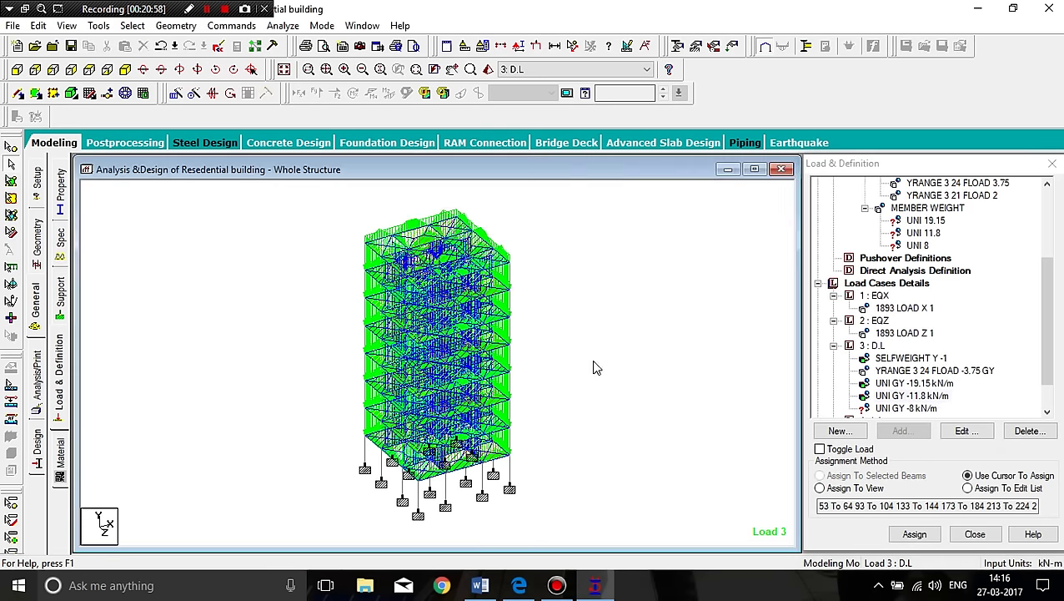
left_click(911, 409)
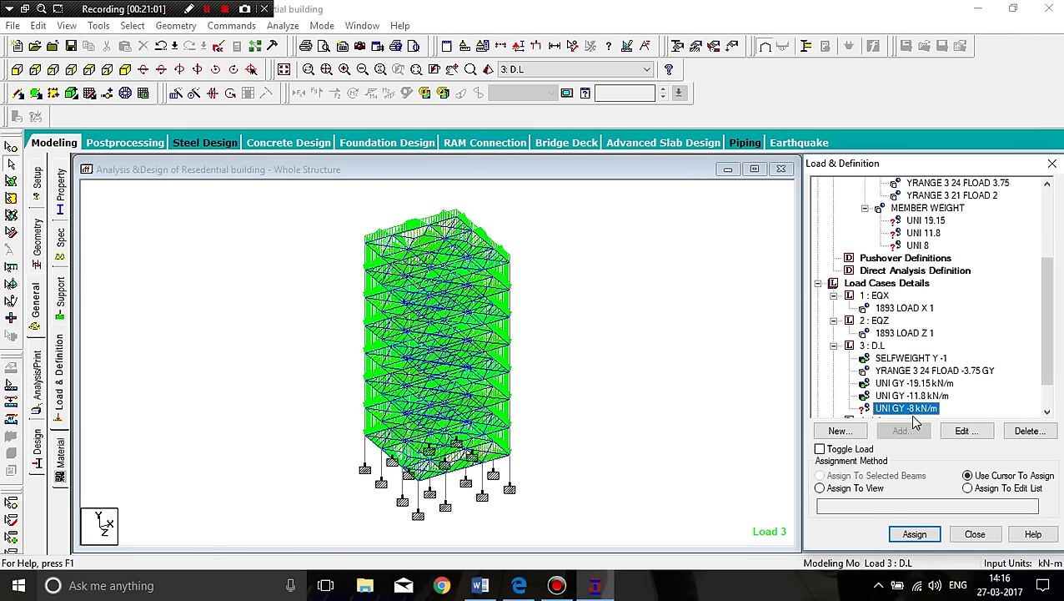
left_click(17, 68)
left_click(501, 46)
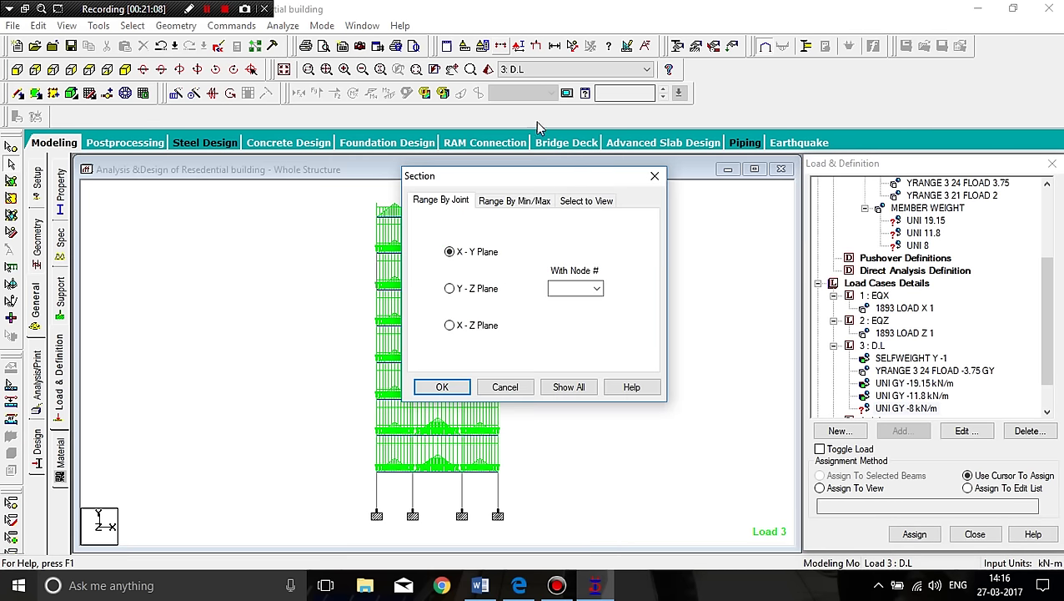
left_click(576, 201)
left_click(442, 386)
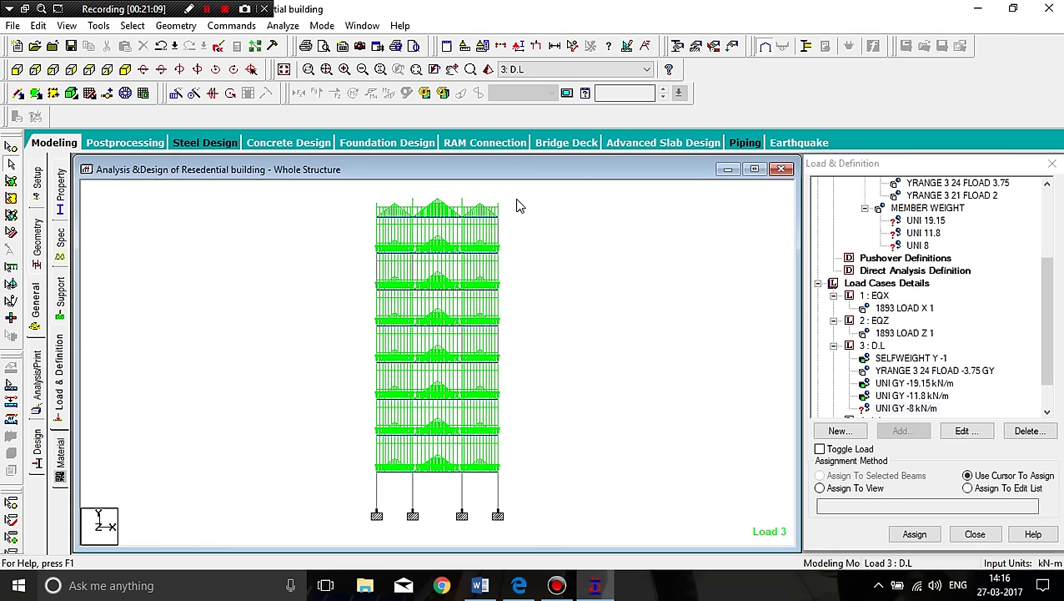
left_click_drag(357, 232, 342, 231)
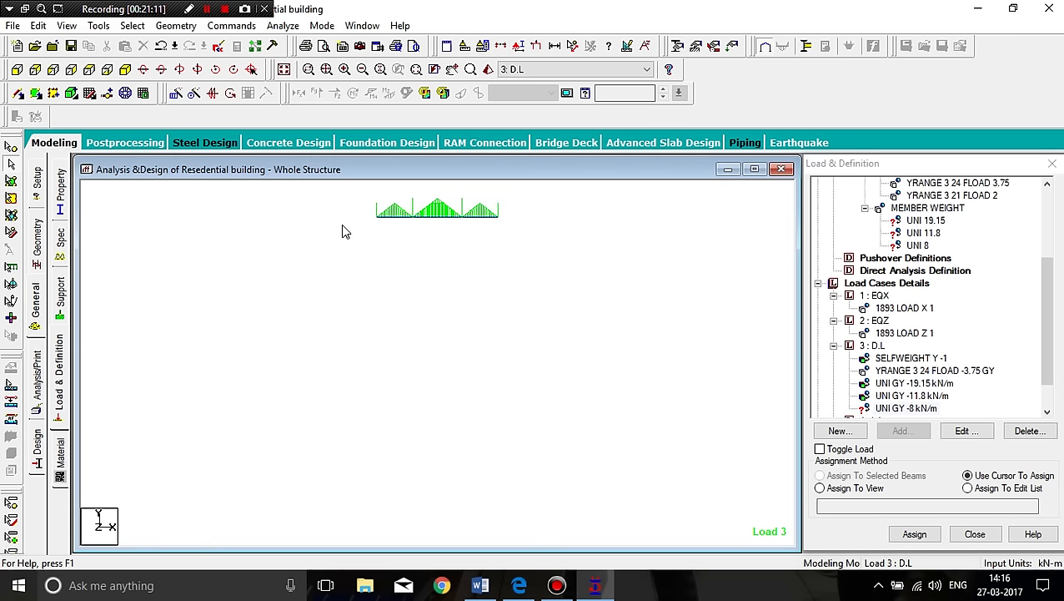
left_click(126, 70)
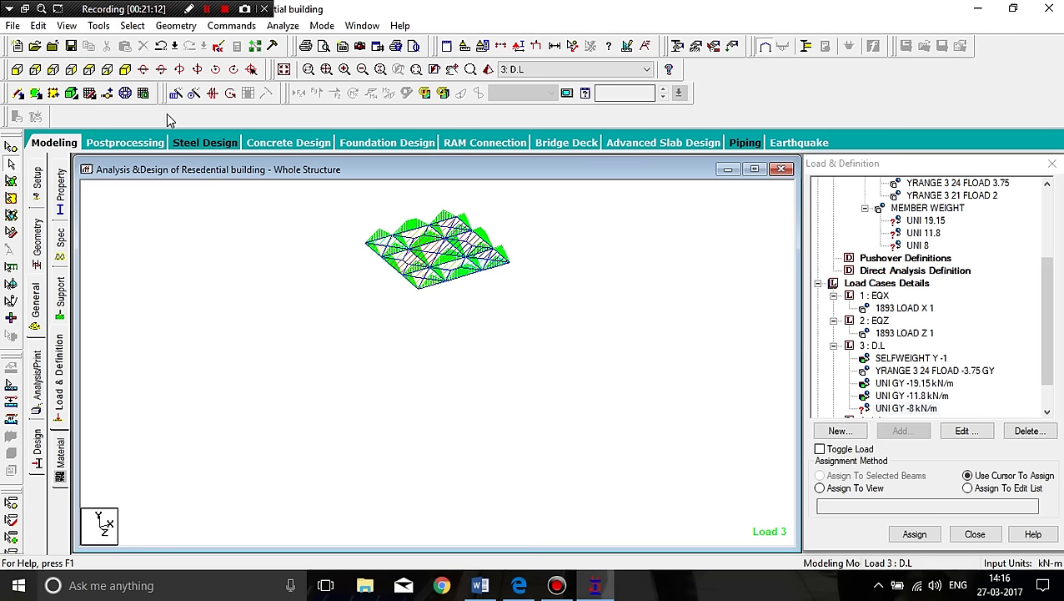
Select all outer perimeter beams of the roof level in plan, then return to the isometric view.
left_click(89, 70)
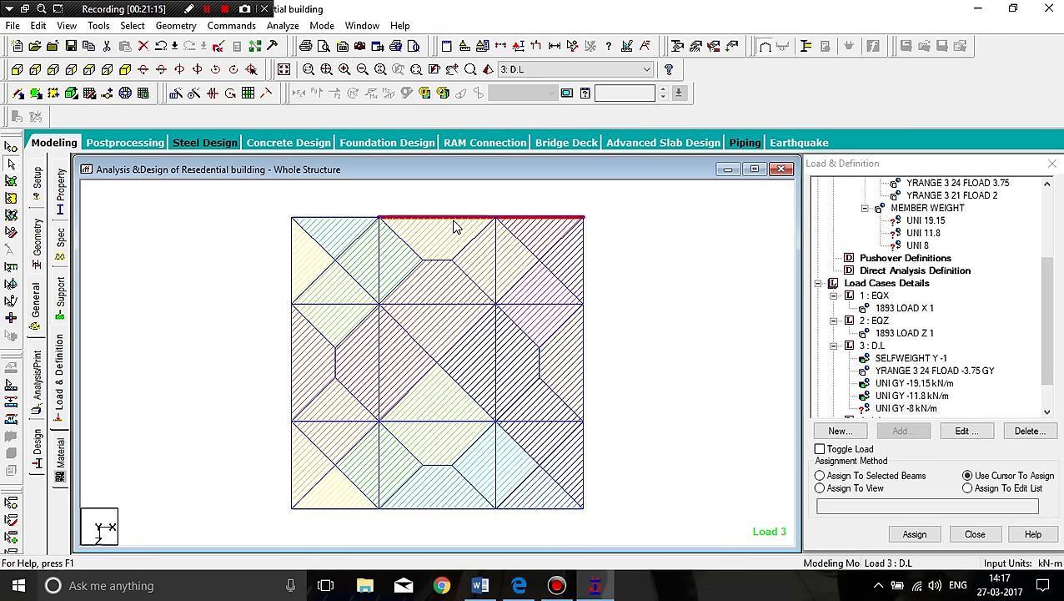
left_click(359, 218)
left_click(295, 269)
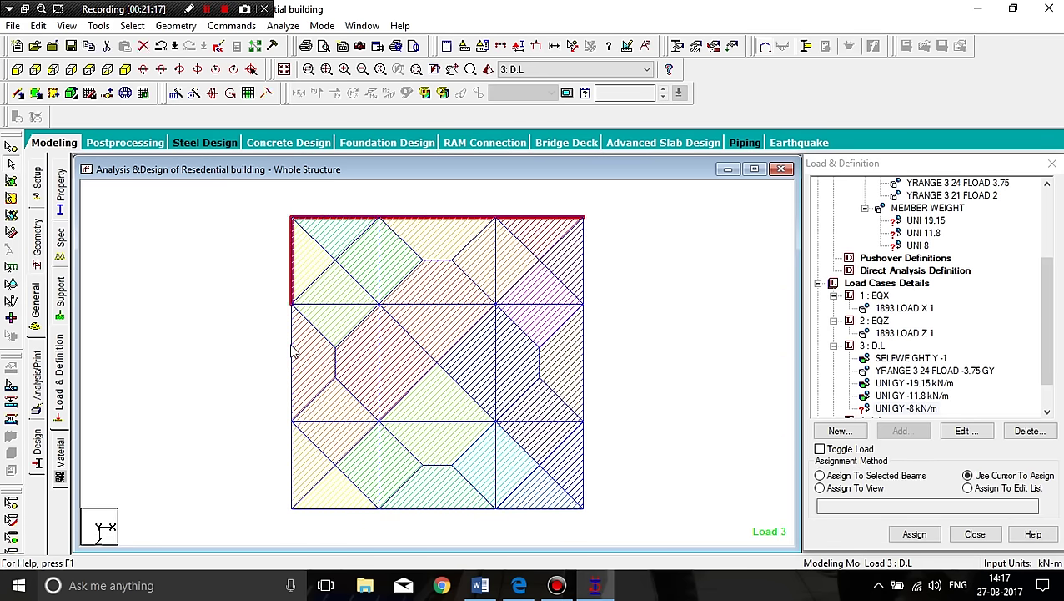
left_click(294, 382)
left_click(293, 461)
left_click(330, 508)
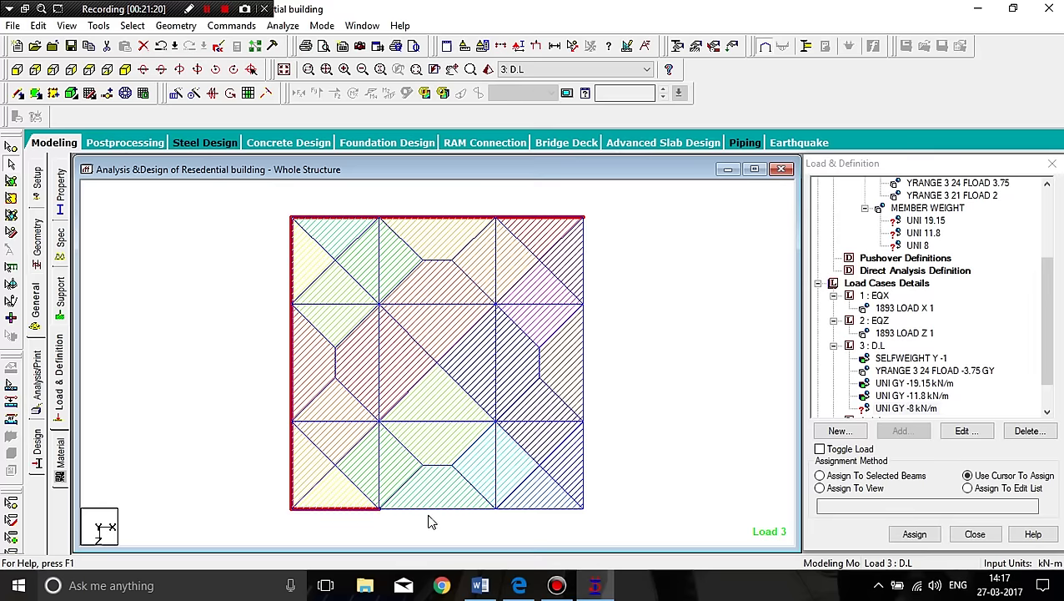
left_click(434, 508)
left_click(534, 508)
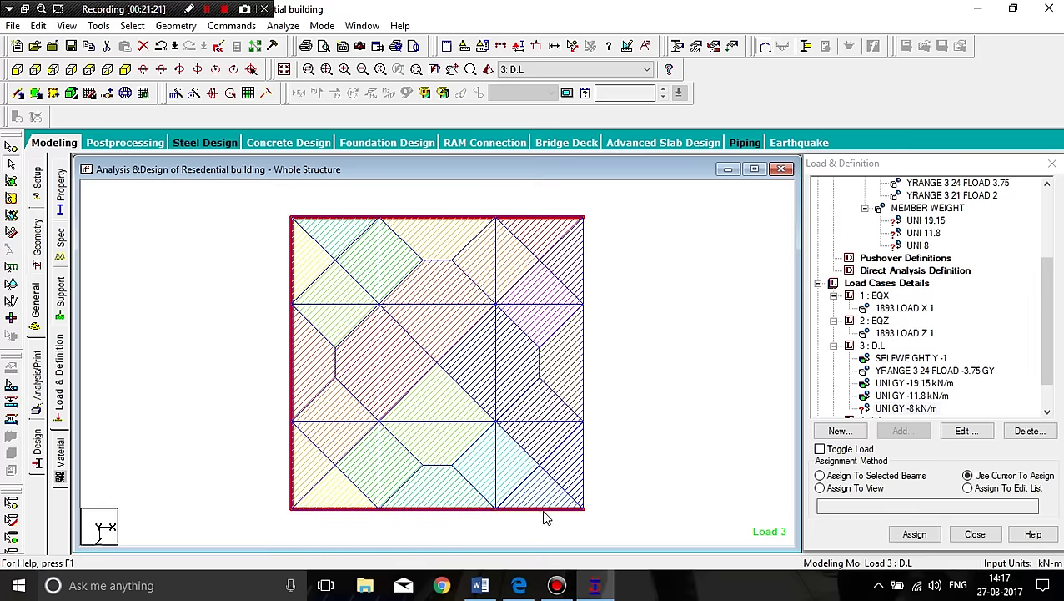
left_click(585, 472)
left_click(585, 369)
left_click(585, 279)
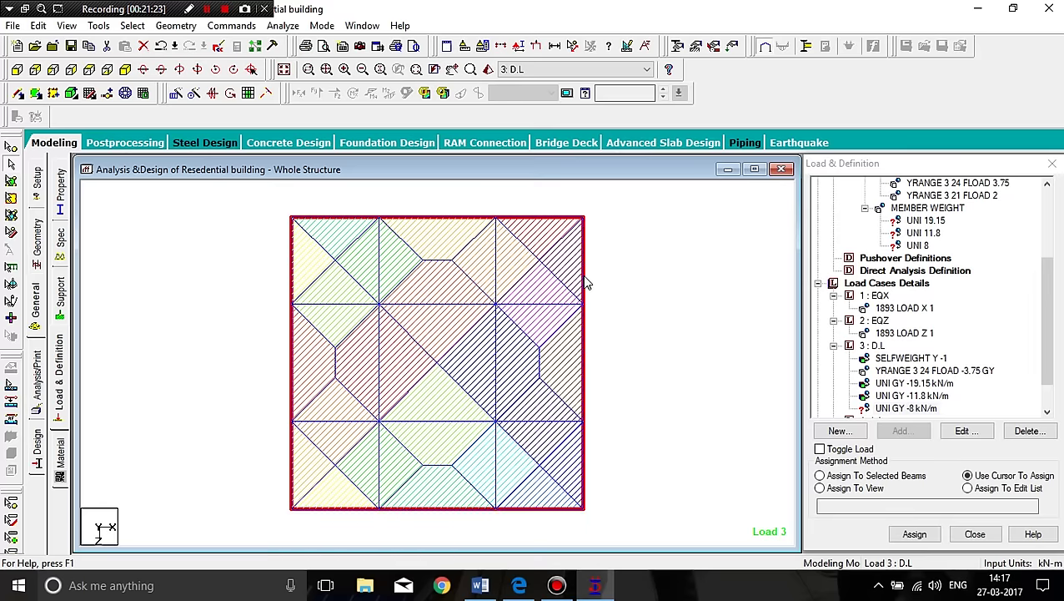
left_click(125, 69)
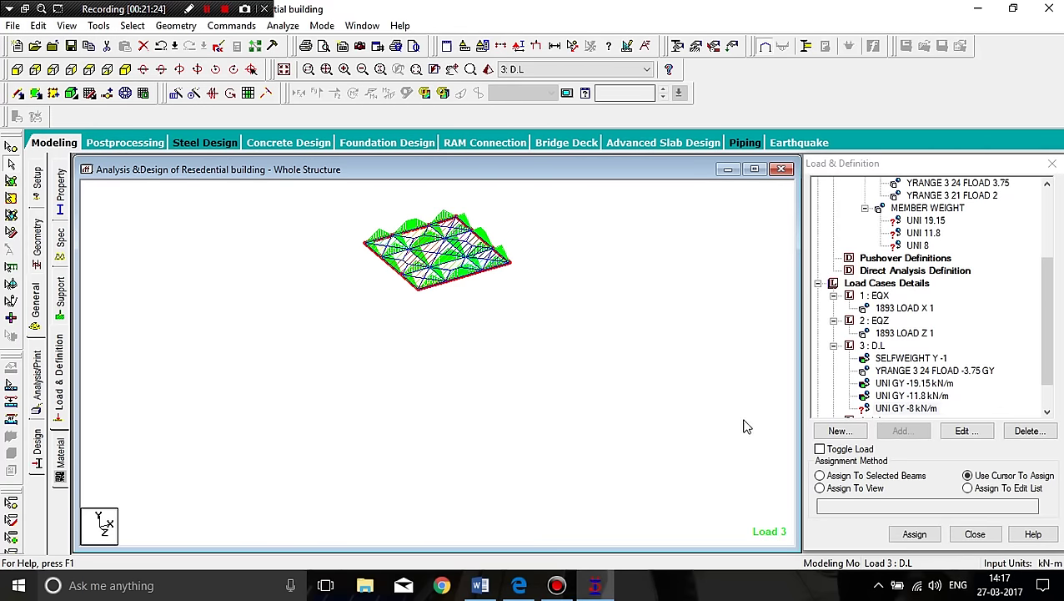
Assign the UNI GY -8 kN/m dead load to the selected roof perimeter beams and restore the whole structure.
left_click(857, 476)
left_click(915, 534)
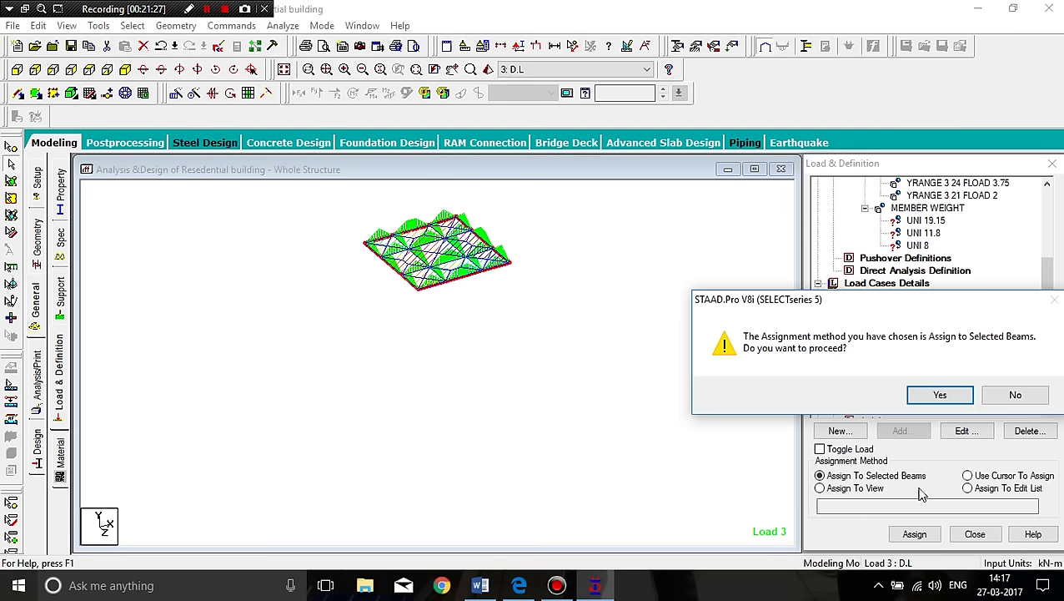
left_click(939, 396)
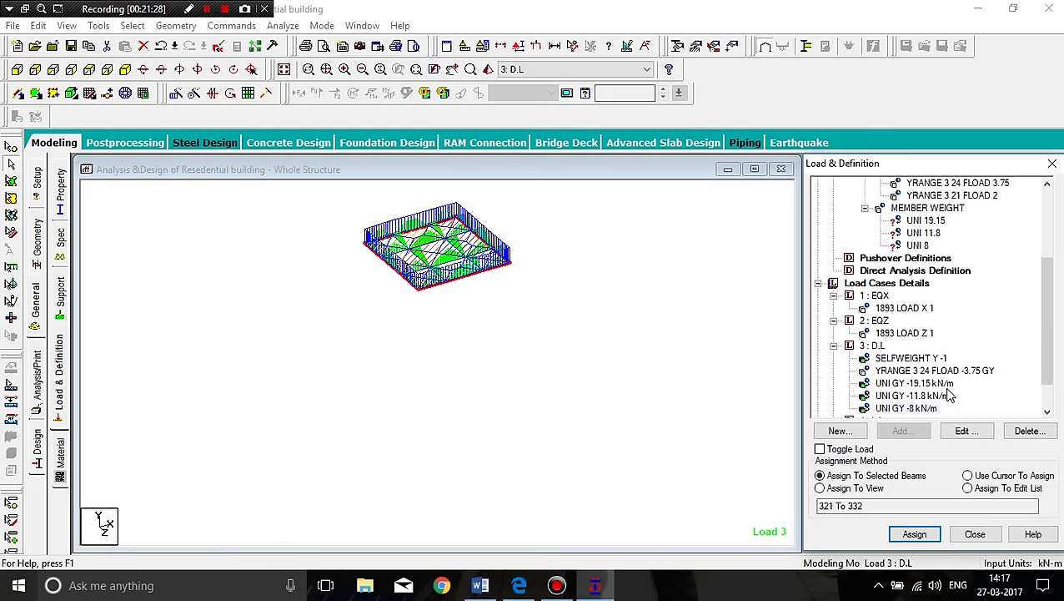
left_click(285, 69)
Copy the beam list of the UNI GY -19.15 kN/m load and assign the UNI 19.15 member weight to it by edit list.
left_click_drag(1049, 343, 1054, 364)
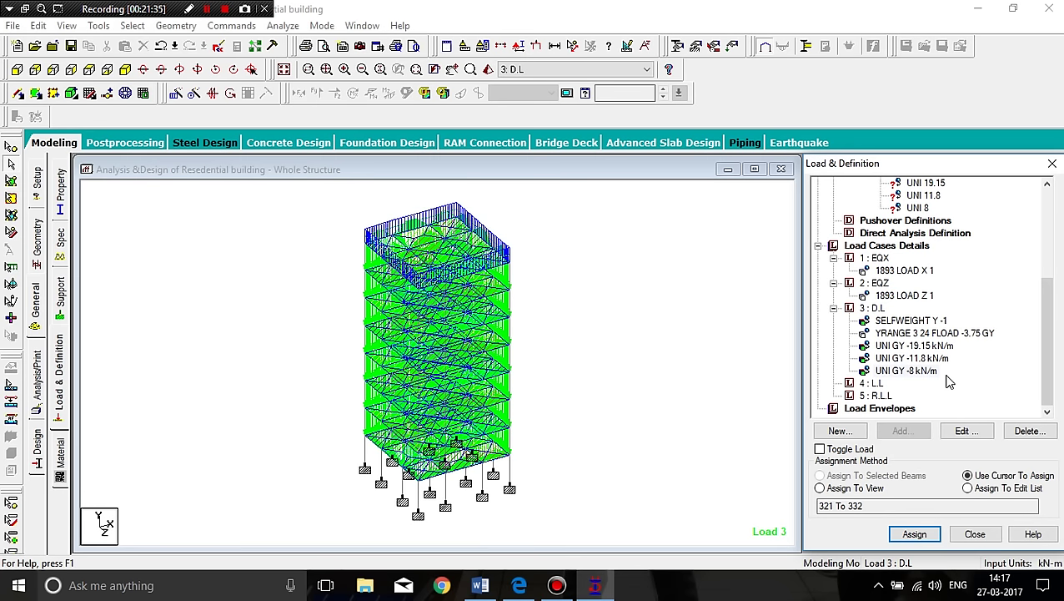
left_click(928, 346)
left_click(974, 490)
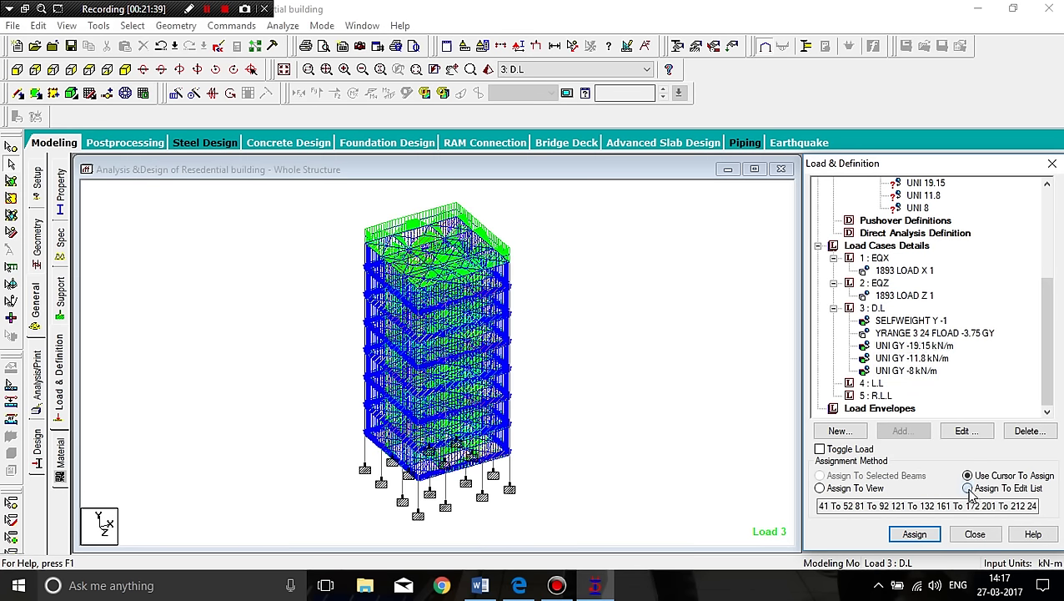
left_click_drag(819, 505, 1054, 503)
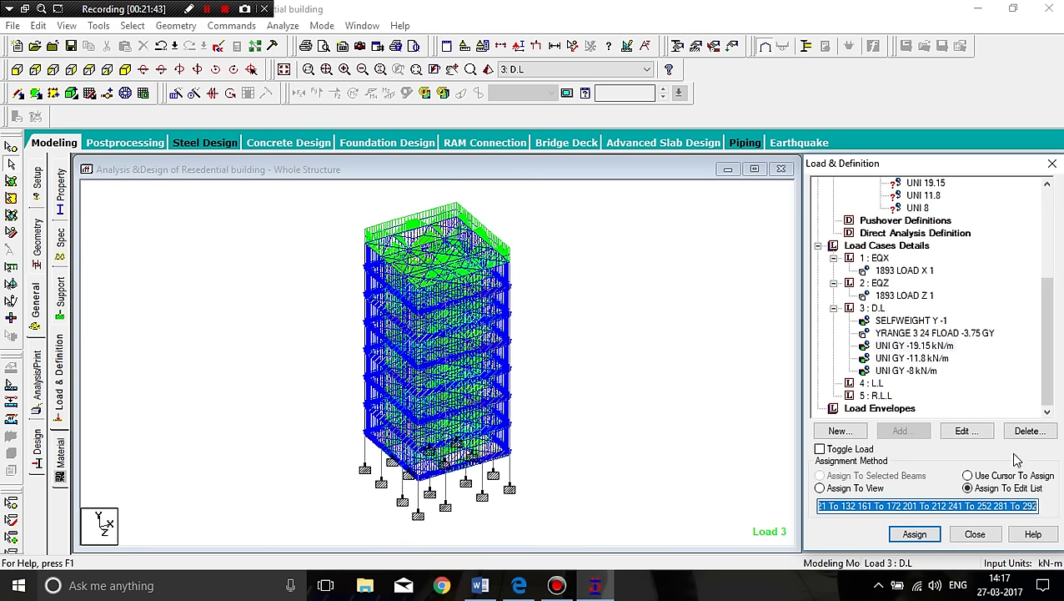
left_click(930, 185)
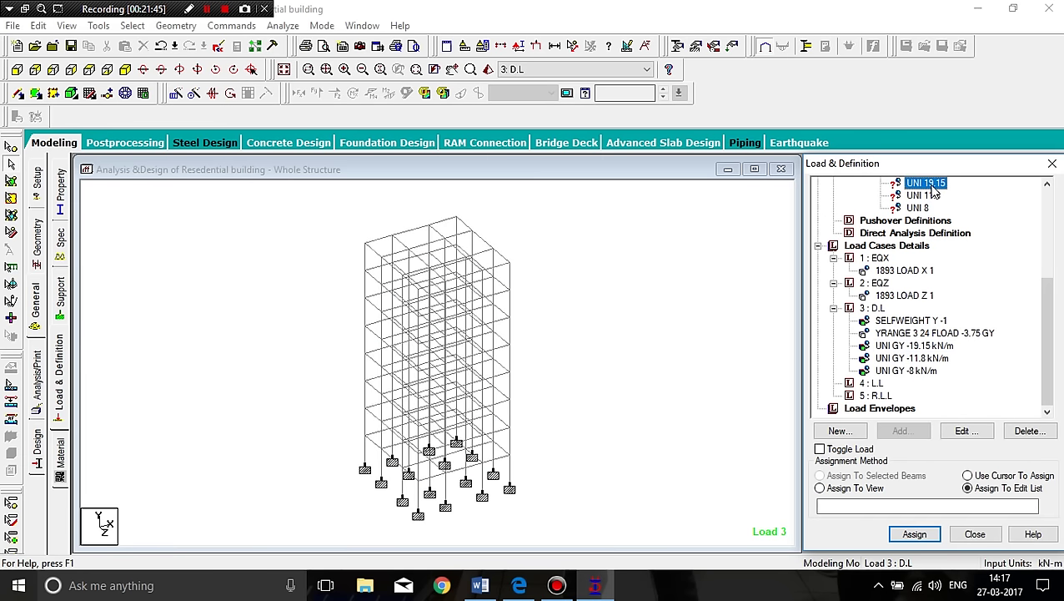
left_click(911, 506)
key("ctrl+v")
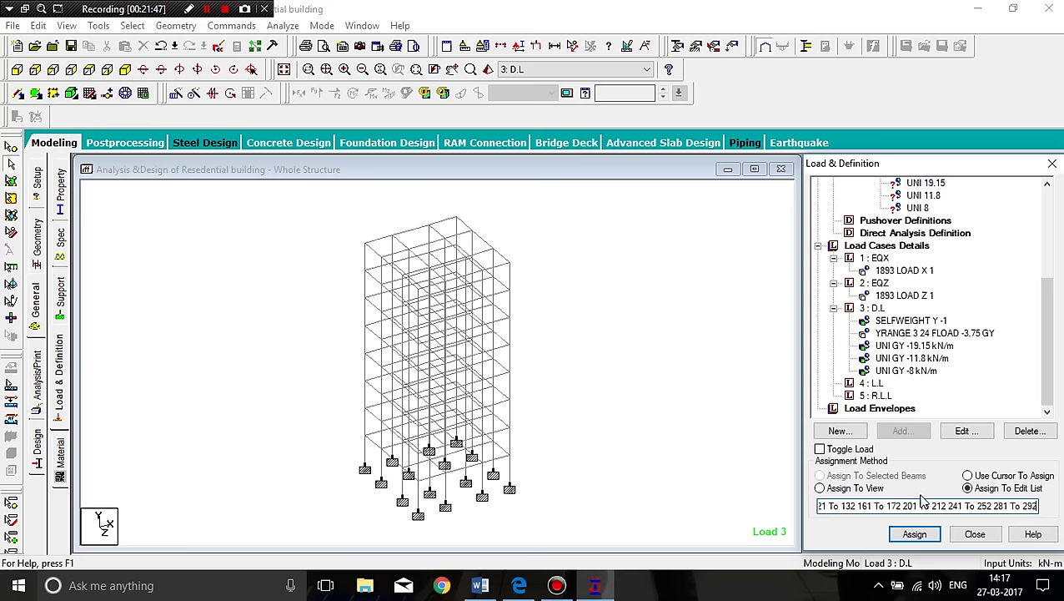
left_click(921, 539)
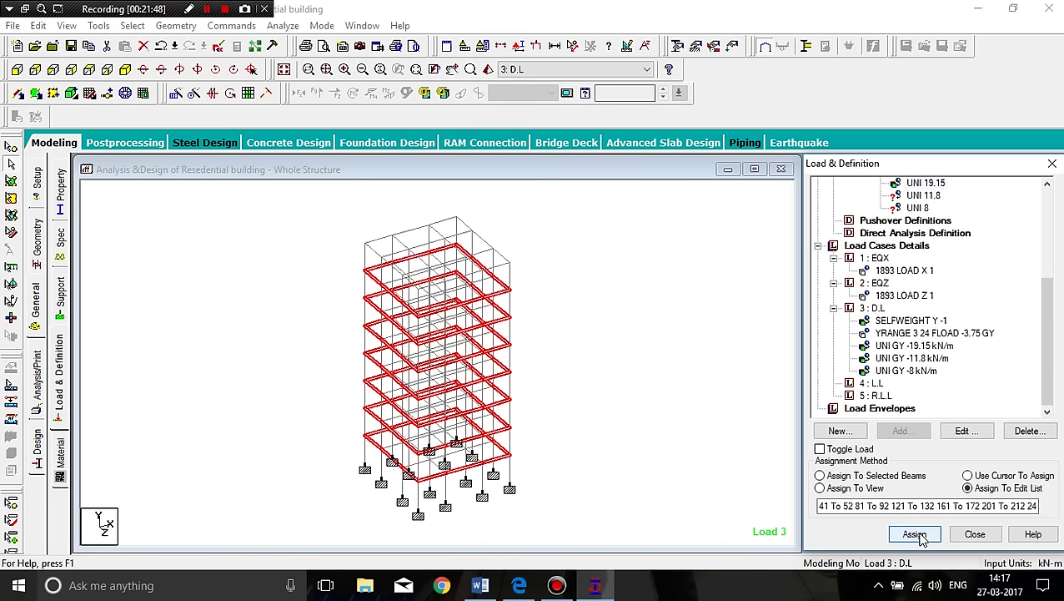
Copy the beam list of the UNI GY -11.8 kN/m load and assign the UNI 11.8 member weight to it.
left_click(918, 359)
left_click_drag(819, 505, 1041, 506)
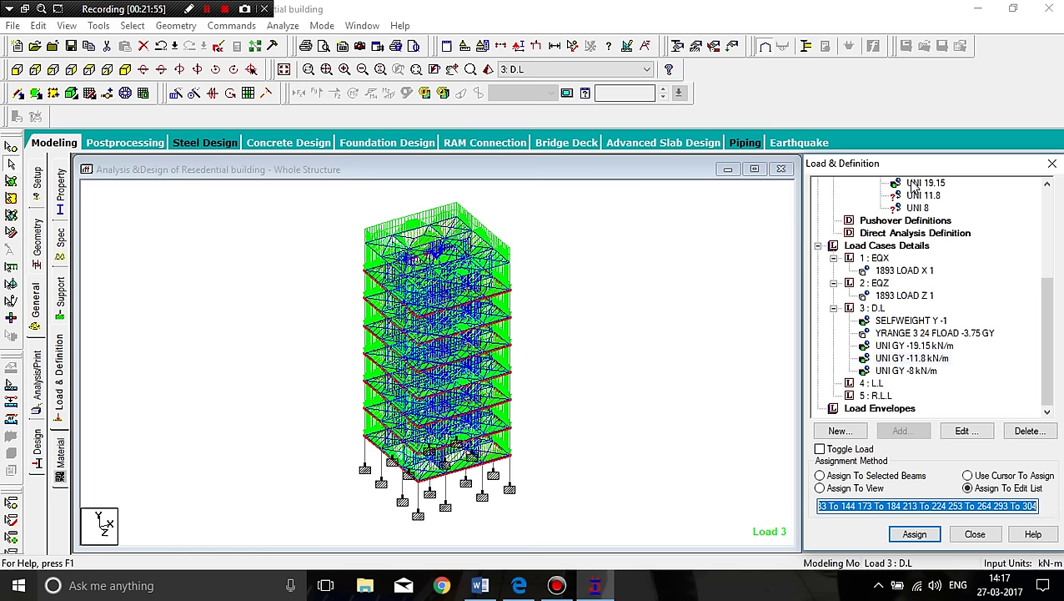
left_click(917, 196)
left_click(941, 502)
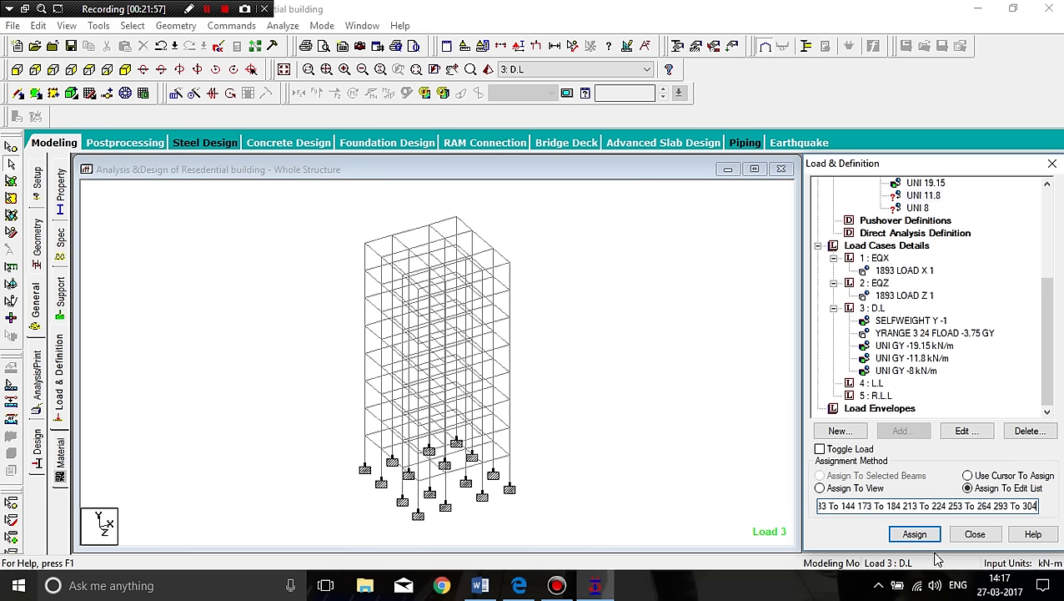
left_click(914, 534)
Copy the UNI GY -8 kN/m load's beam list, 321 To 332, and assign the UNI 8 member weight to it.
left_click(918, 370)
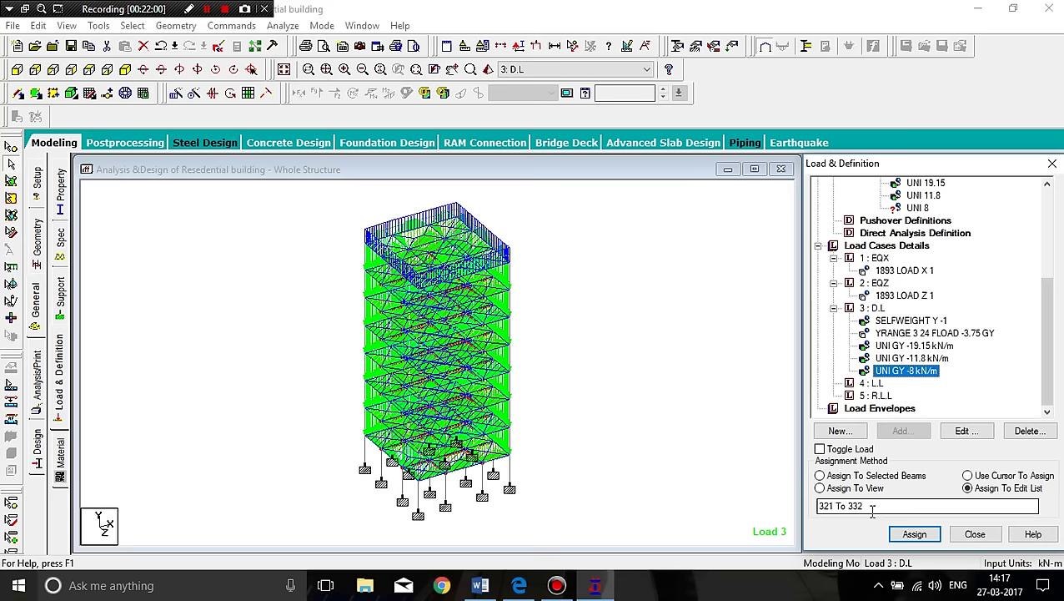
left_click_drag(873, 506, 791, 508)
key("ctrl+c")
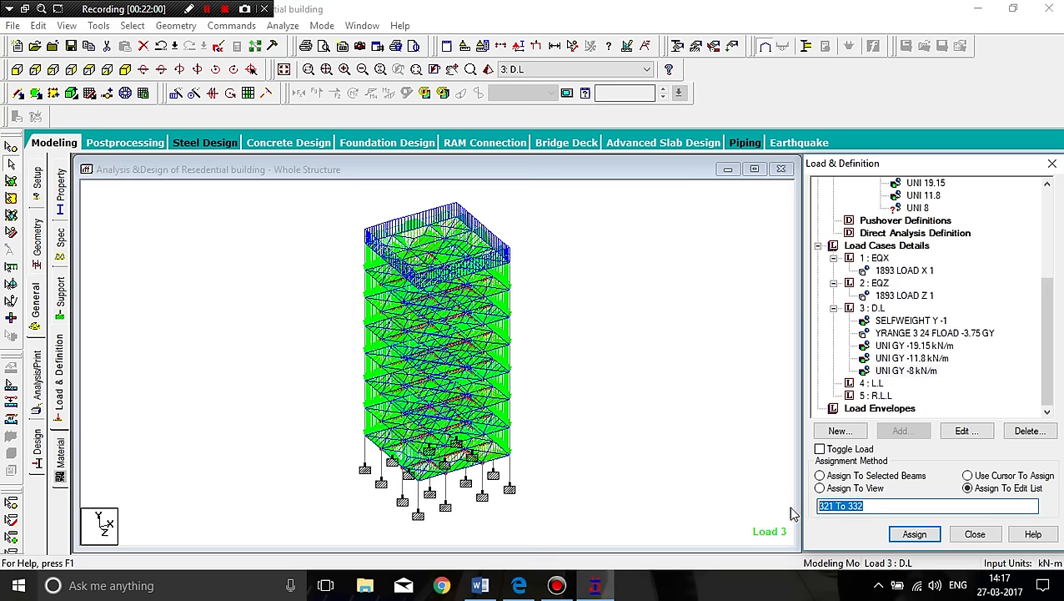
left_click(916, 209)
left_click(914, 508)
key("ctrl+v")
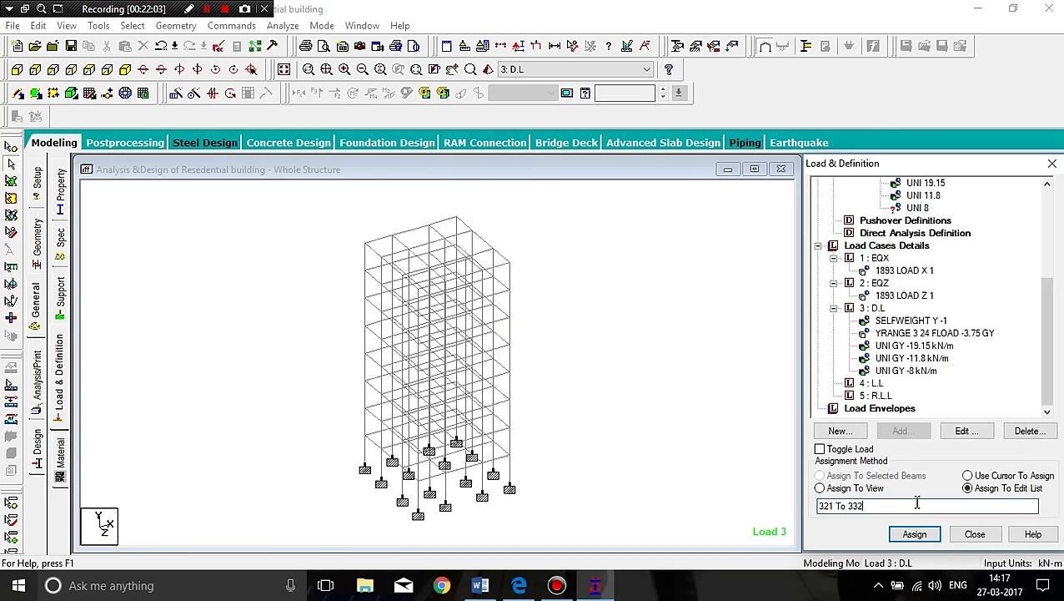
left_click(915, 534)
left_click(608, 337)
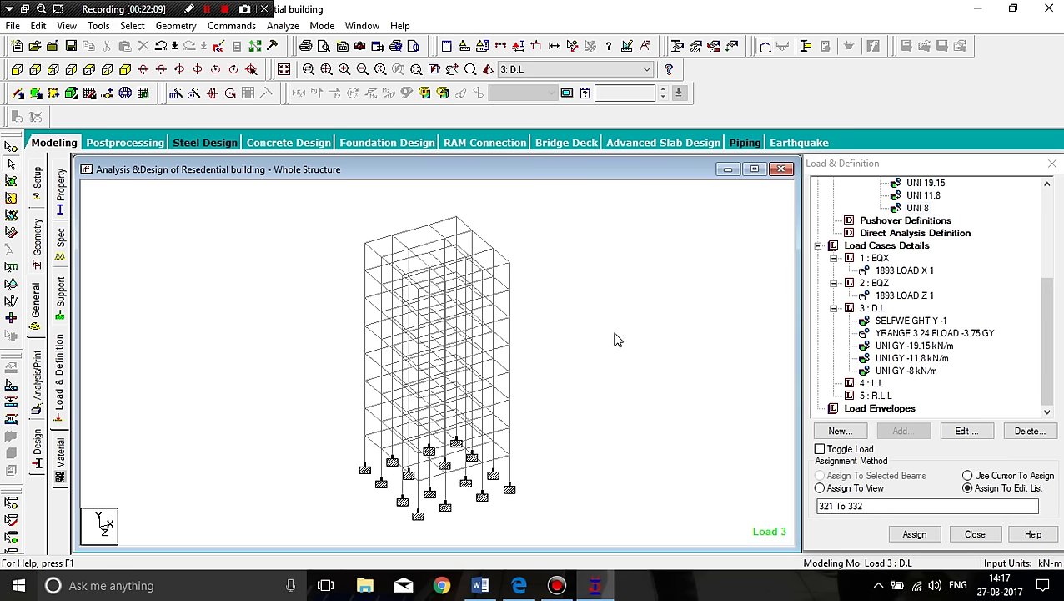
Add a floor load of -4 kN/m2 in Global Y to load case L.L, with a Y range of 3 to 21 m.
left_click(882, 385)
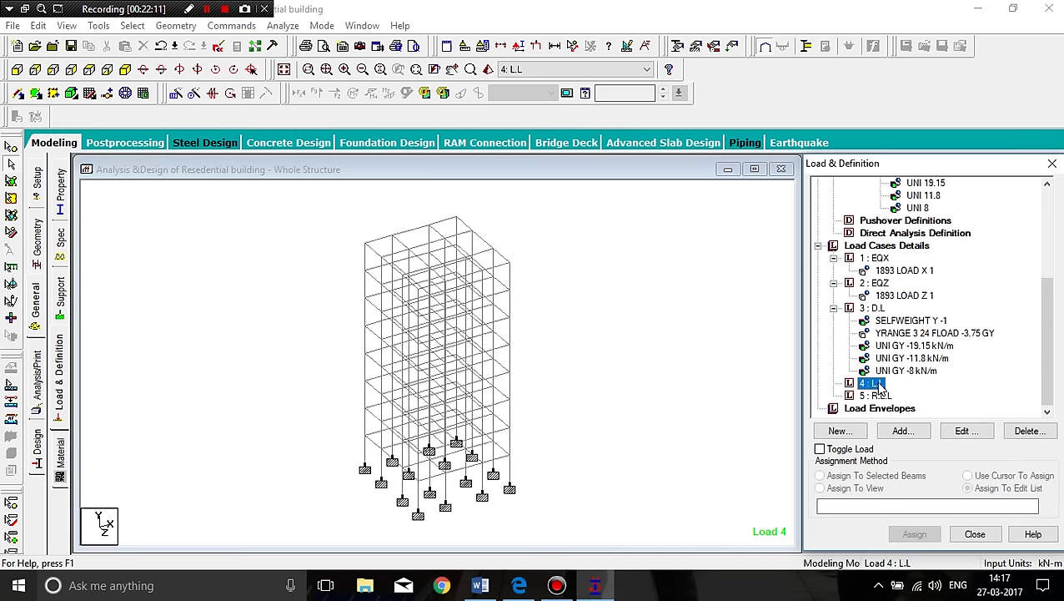
left_click(898, 430)
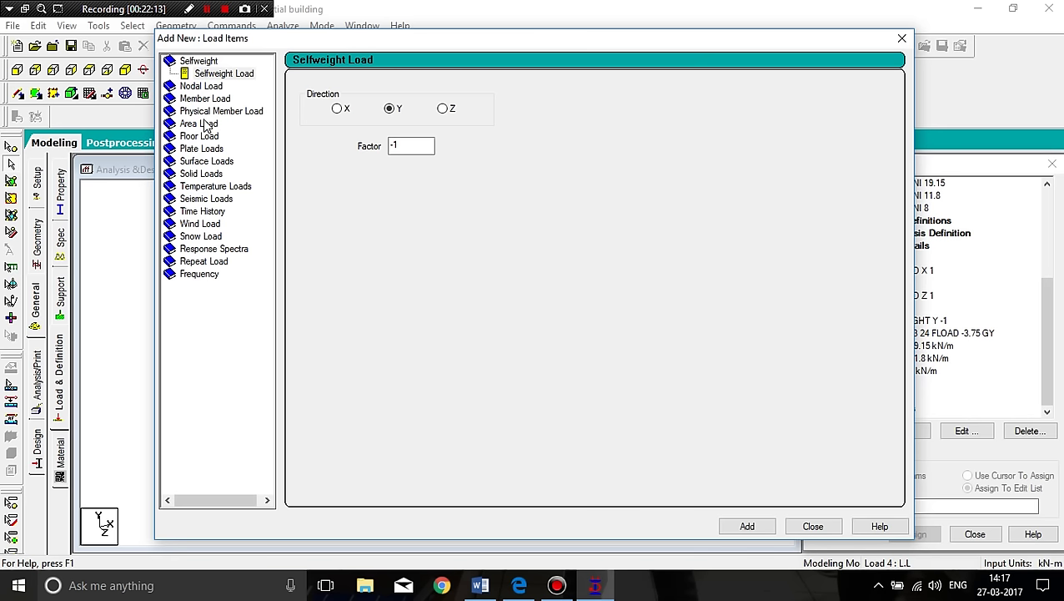
left_click(201, 136)
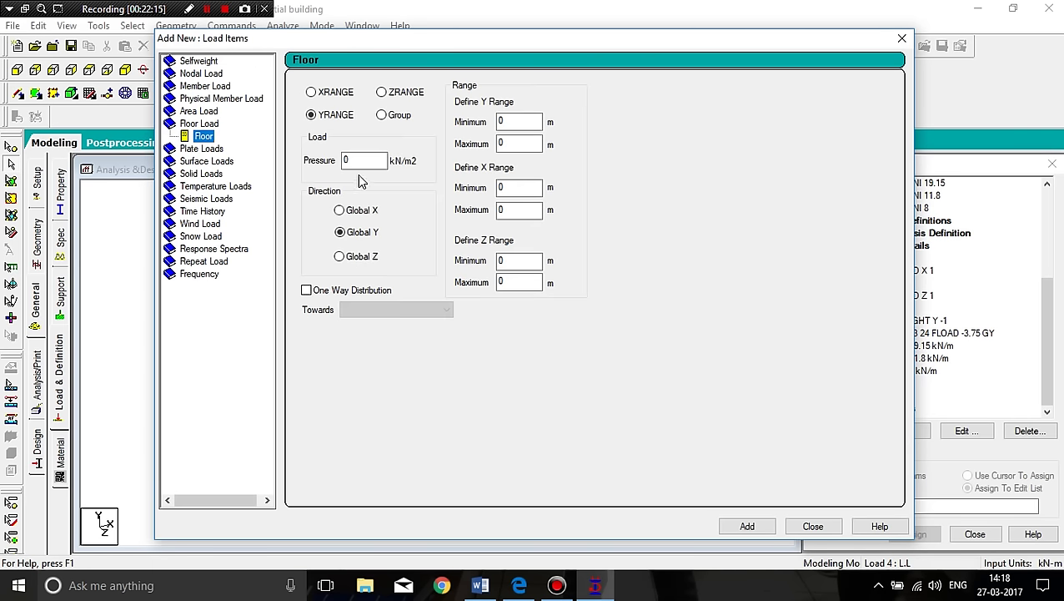
key("Tab")
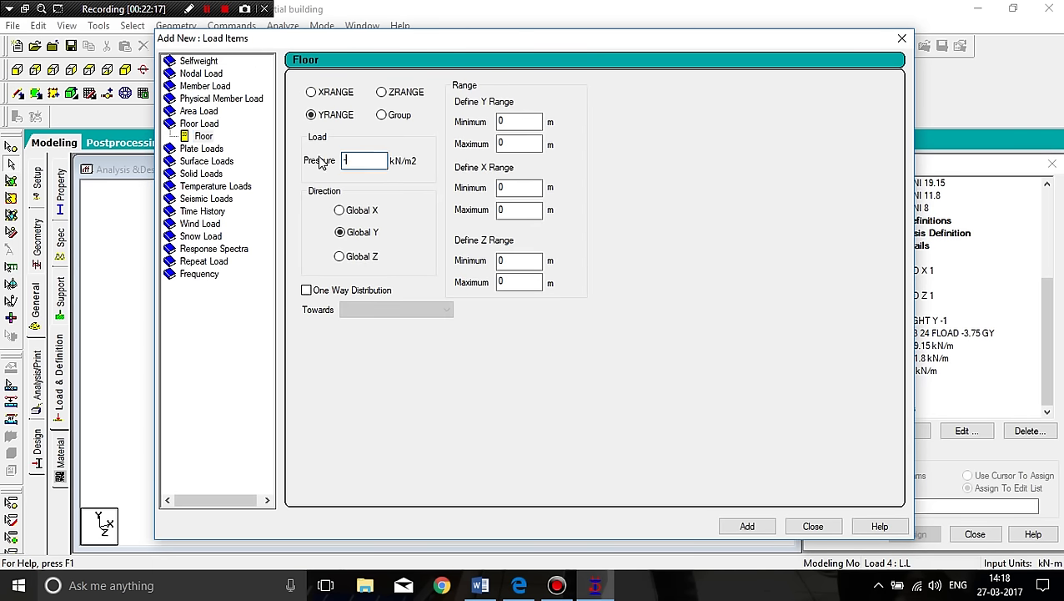
key("Tab")
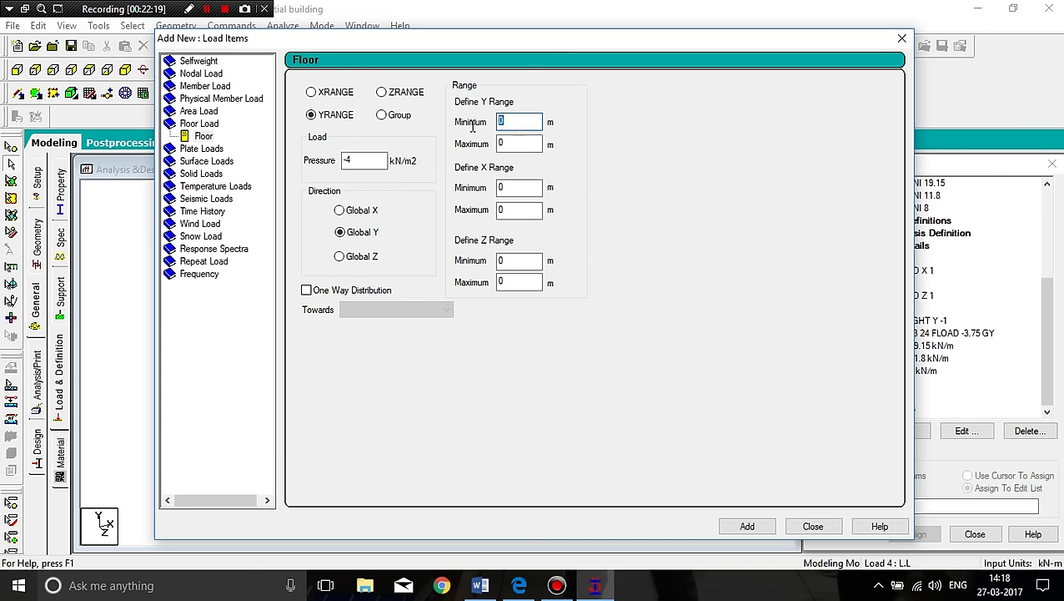
key("Tab")
left_click(506, 143)
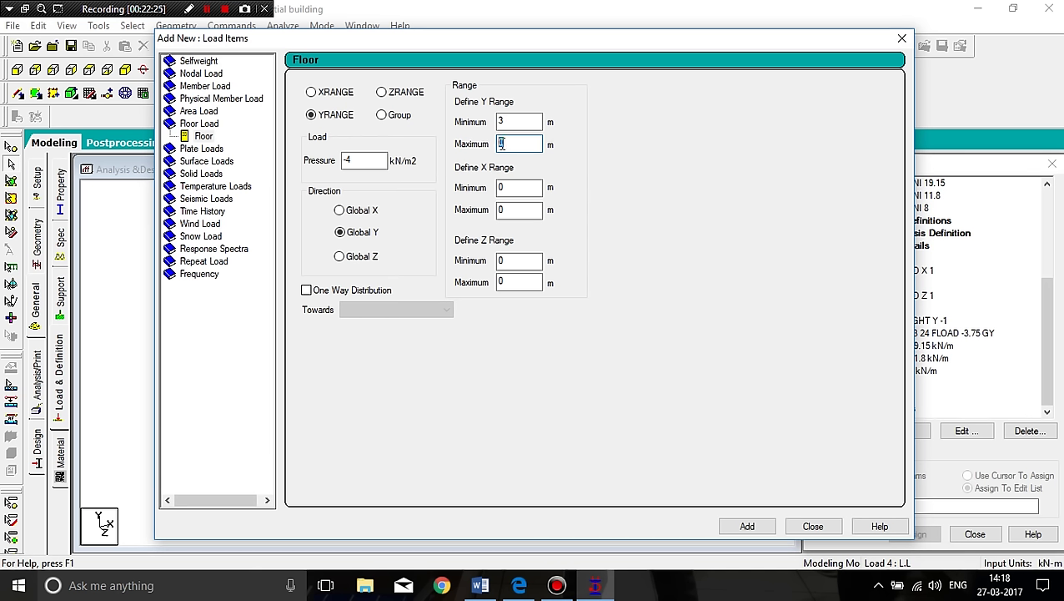
type("21")
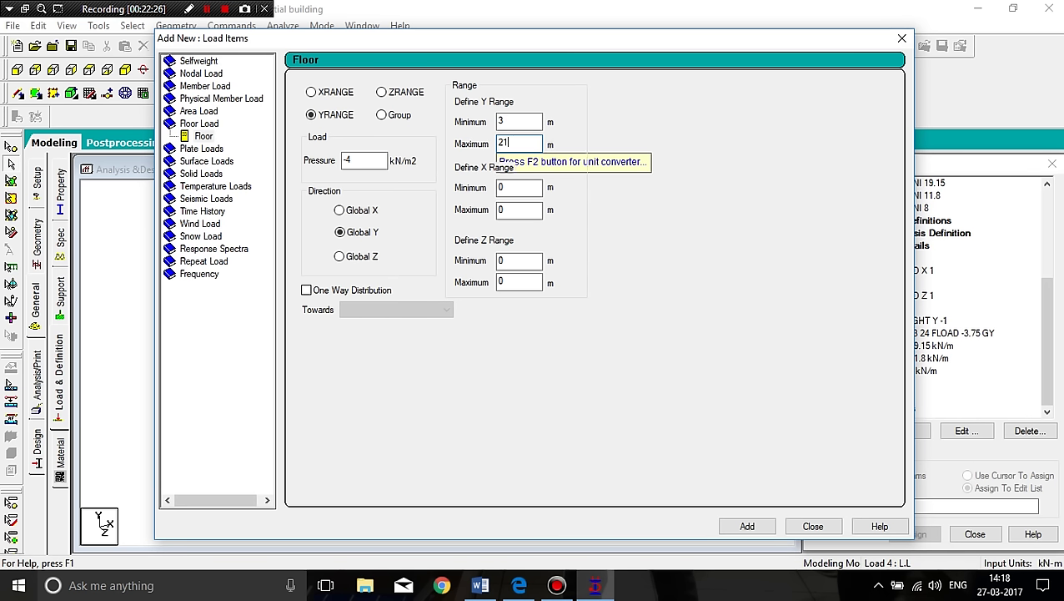
left_click(747, 528)
left_click(812, 526)
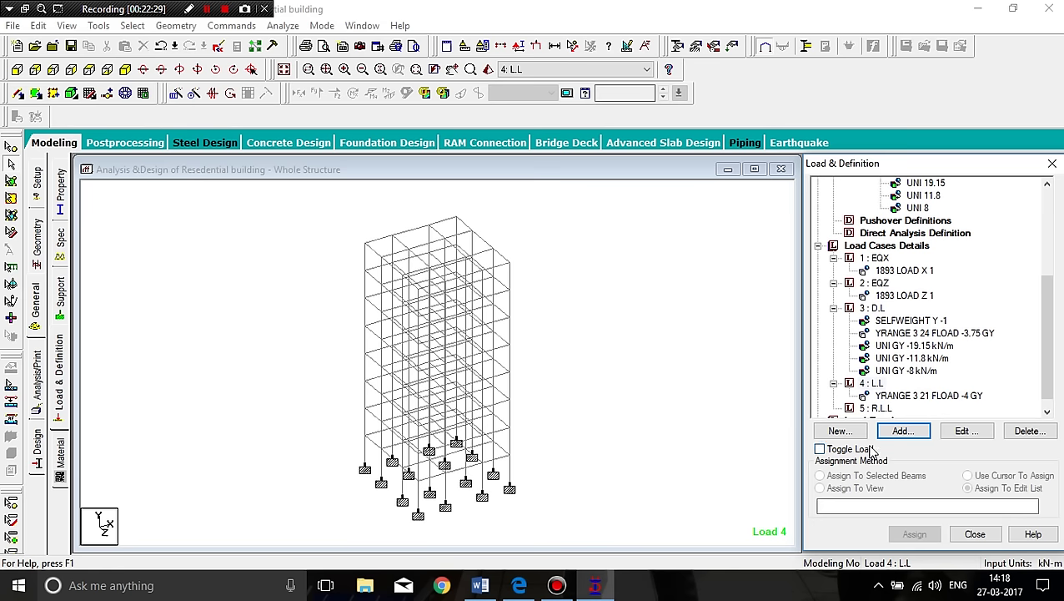
Add a floor load of -2 kN/m2 in Global Y to load case R.L.L, with a Y range of 22 to 24 m.
left_click(880, 408)
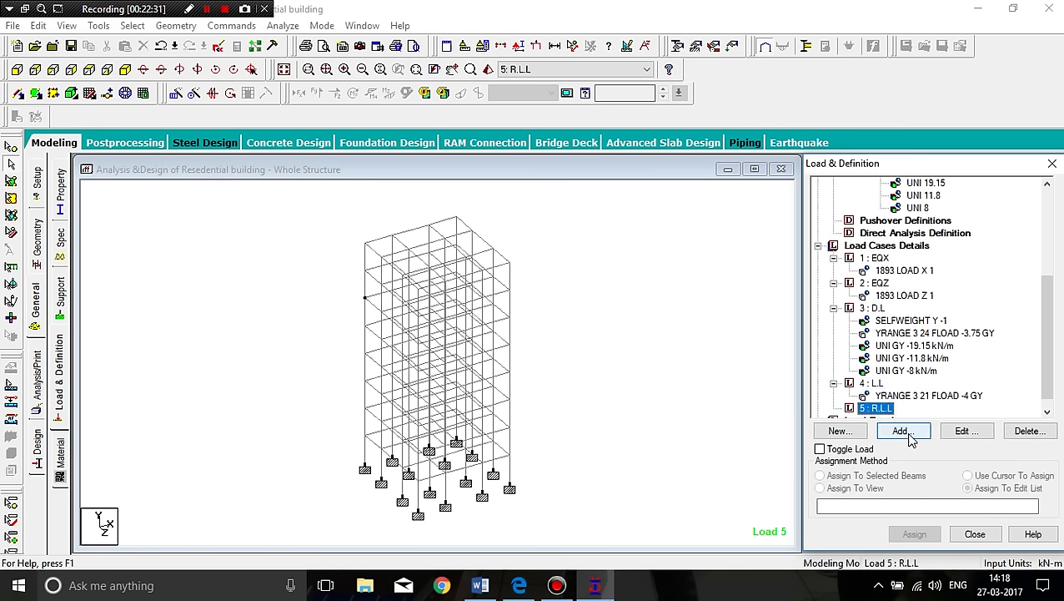
left_click(907, 432)
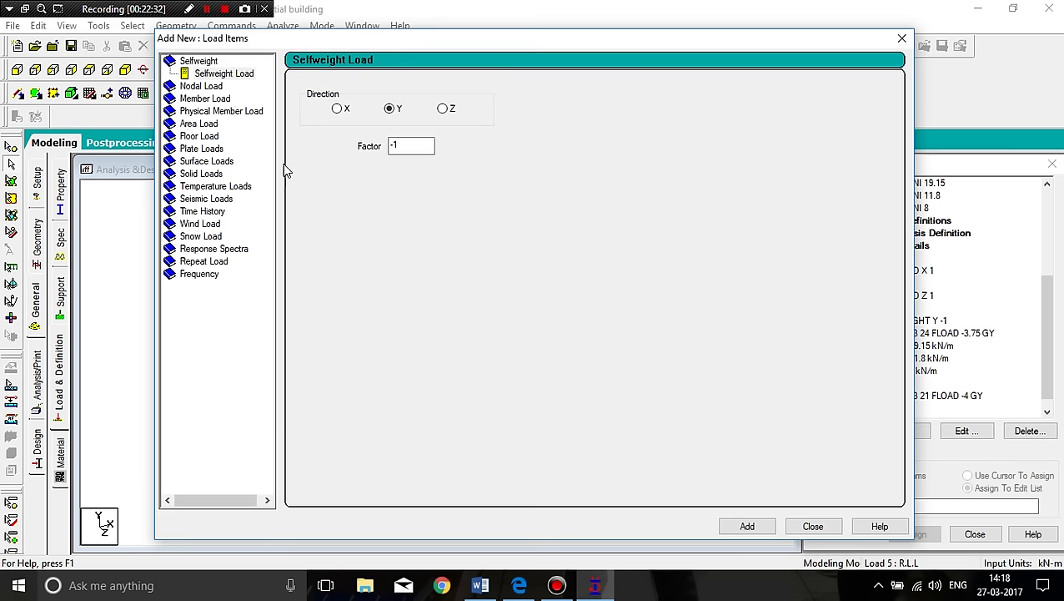
left_click(199, 138)
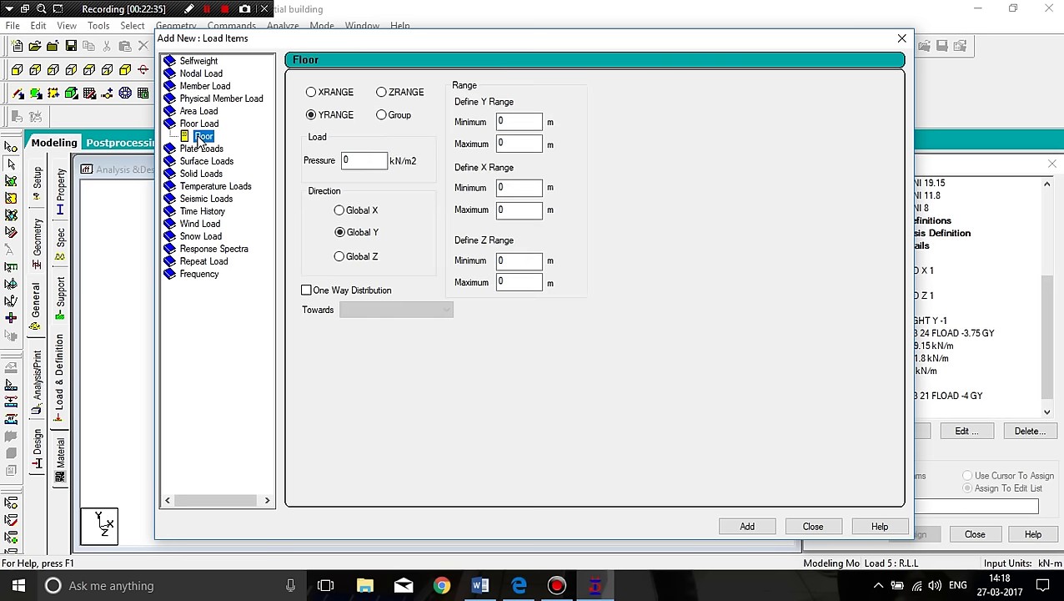
double_click(365, 160)
type("-2")
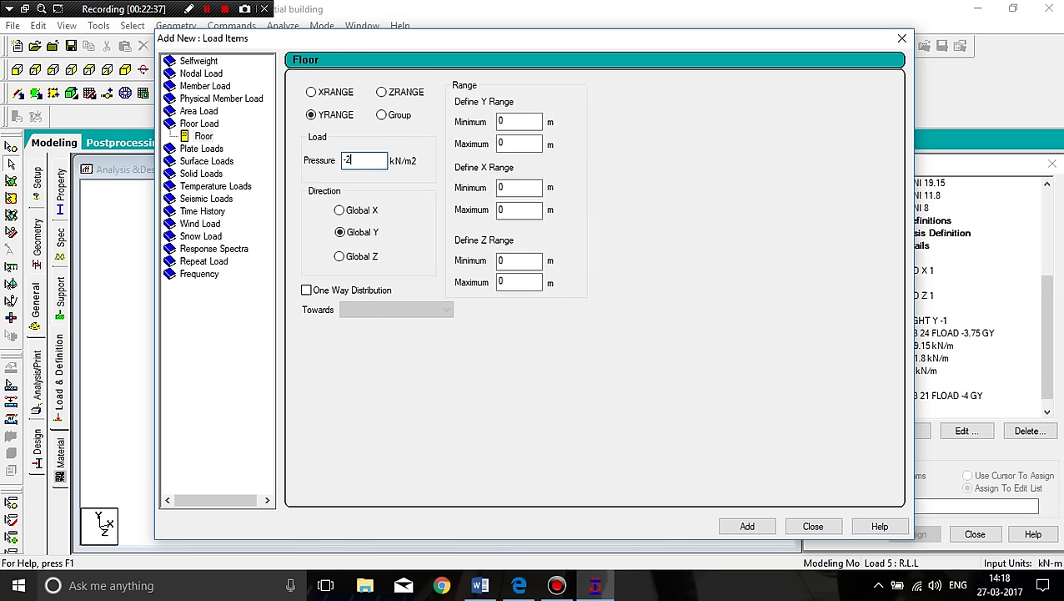
left_click(503, 121)
double_click(502, 120)
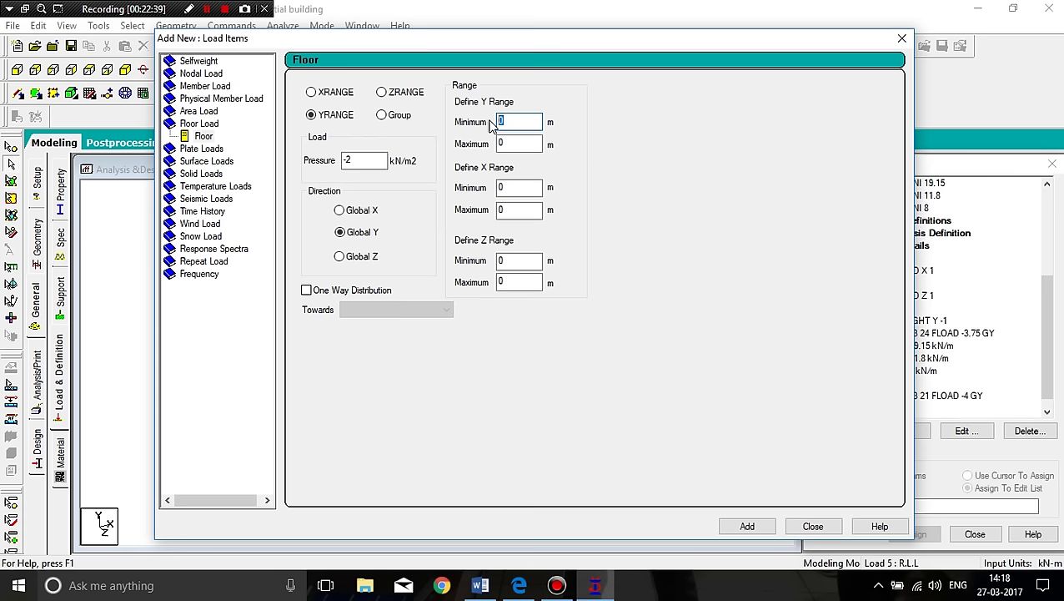
type("22")
double_click(510, 143)
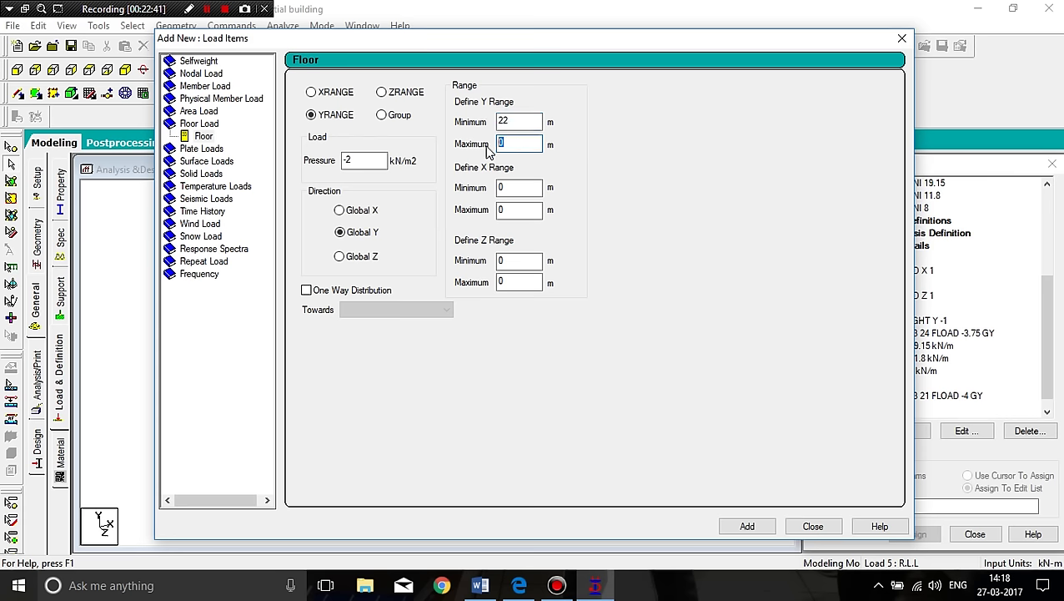
type("24")
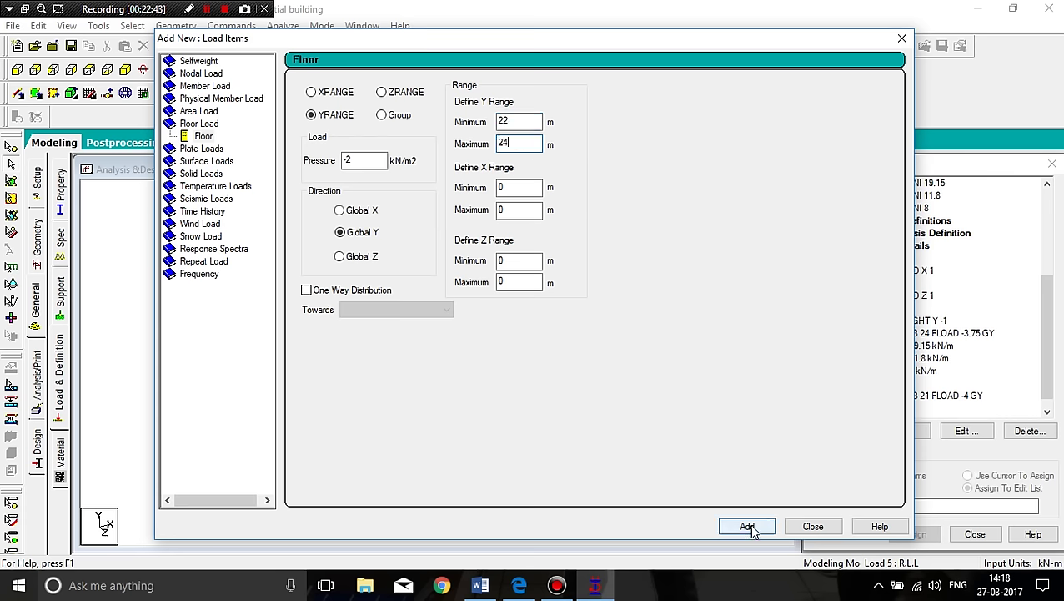
left_click(749, 526)
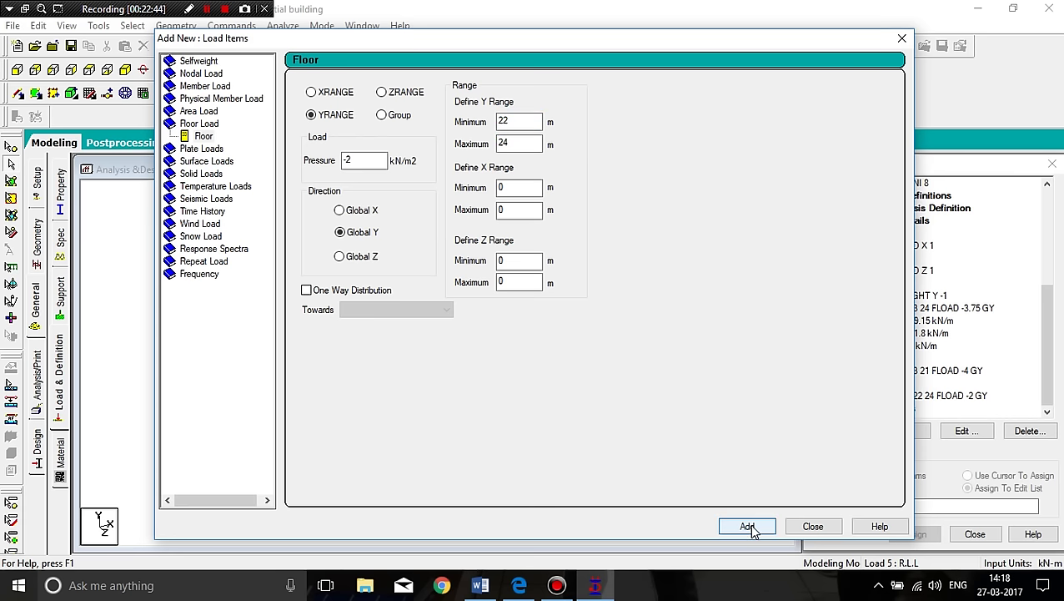
left_click(802, 527)
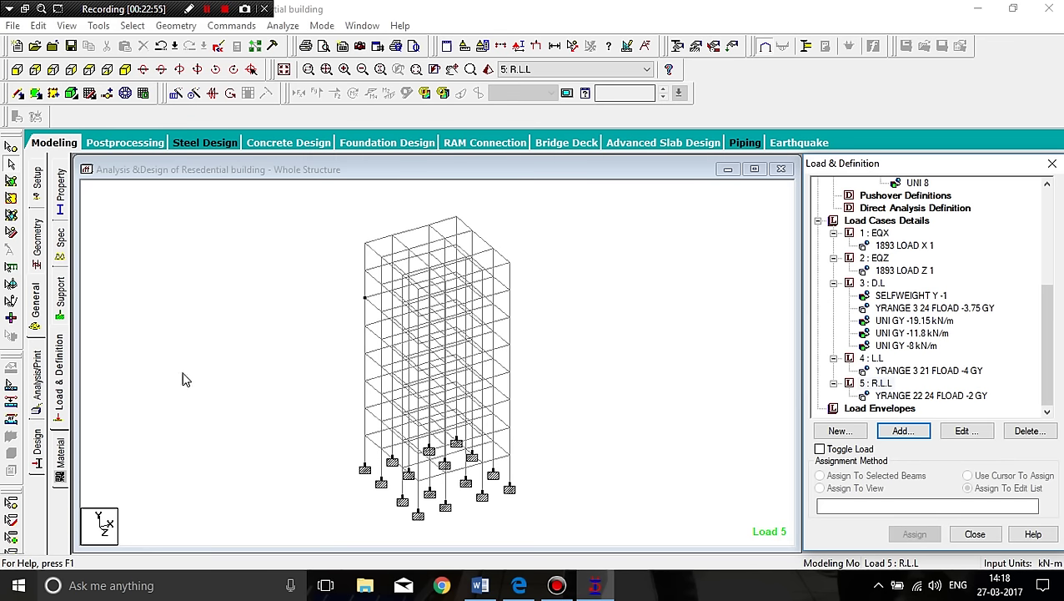
Add a Perform Analysis command with the No Print option.
left_click(38, 389)
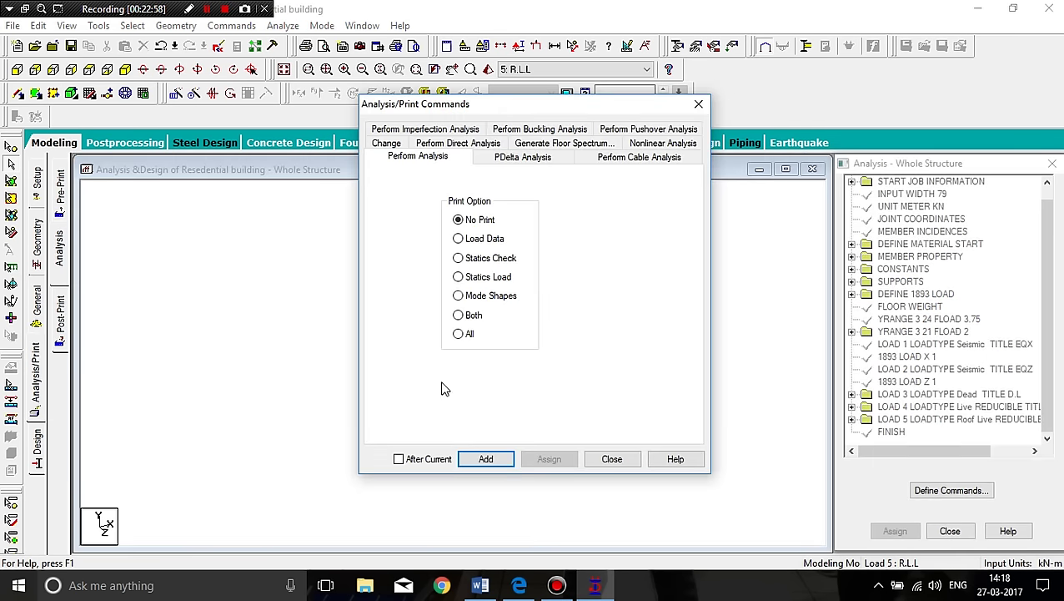
left_click(488, 458)
left_click(612, 459)
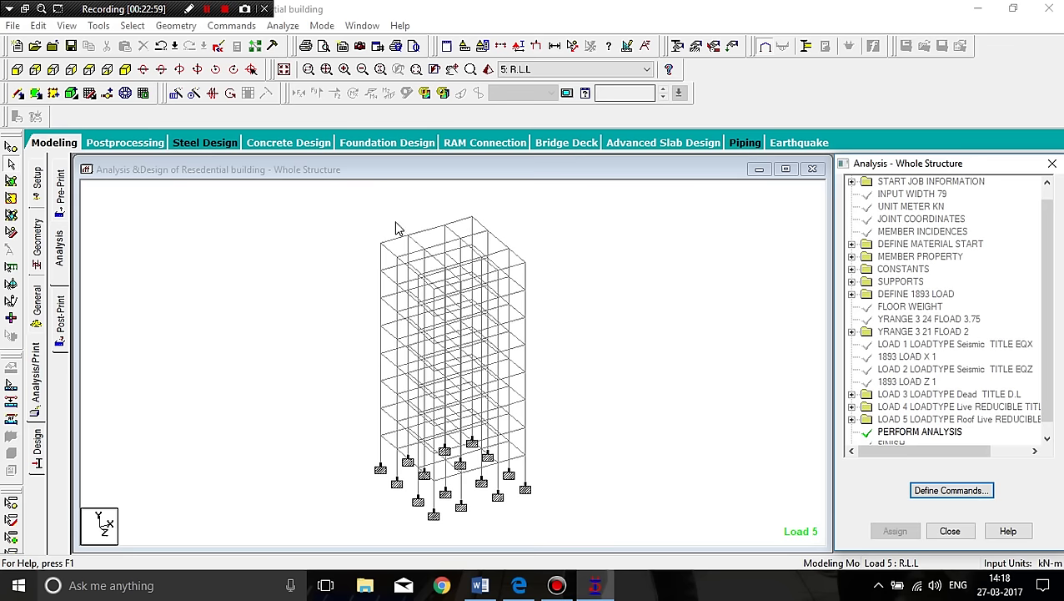
Run the analysis of the structure, saving the modified model first.
left_click(283, 25)
left_click(302, 40)
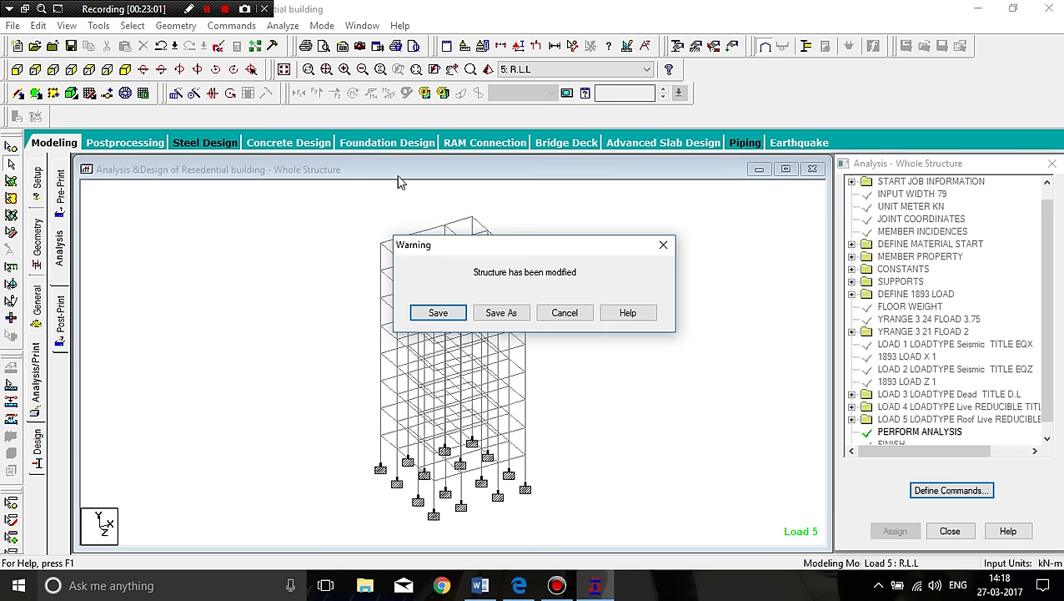
left_click(441, 312)
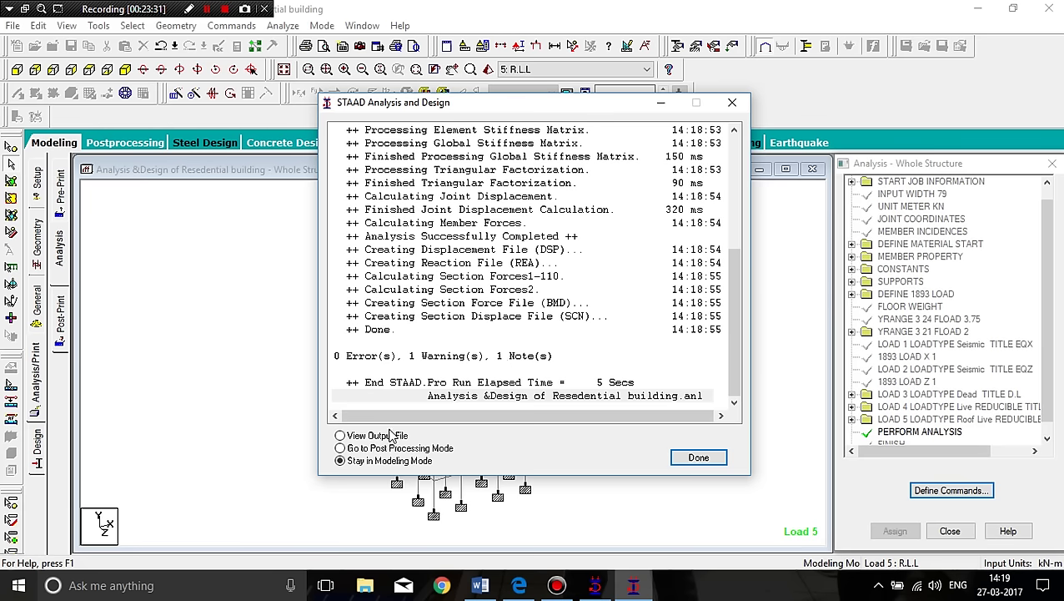
Open the analysis results in post-processing mode with load cases EQX, EQZ, D.L, L.L and R.L.L selected.
left_click(341, 448)
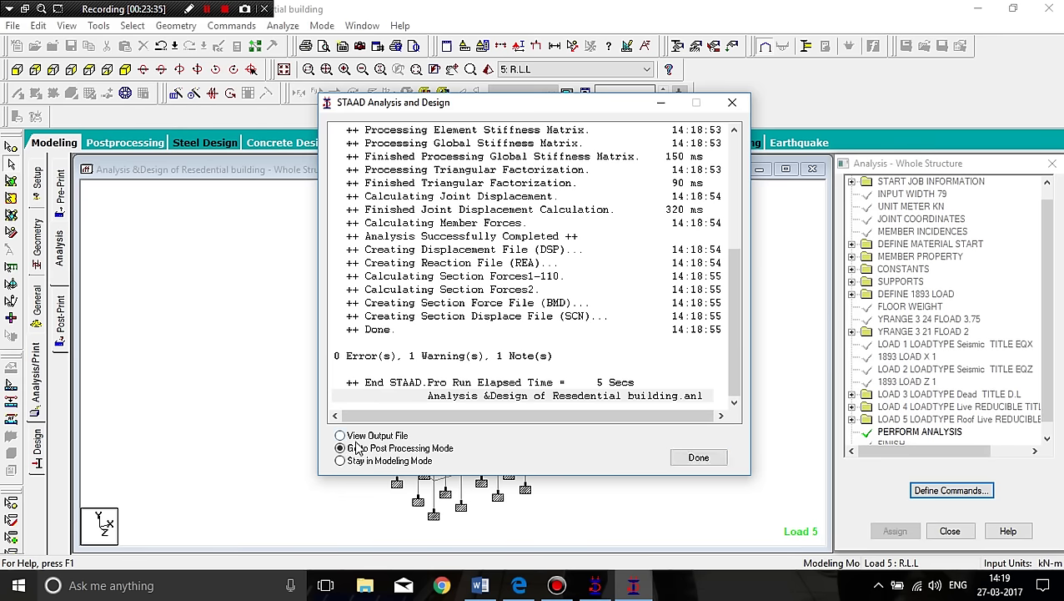
left_click(699, 457)
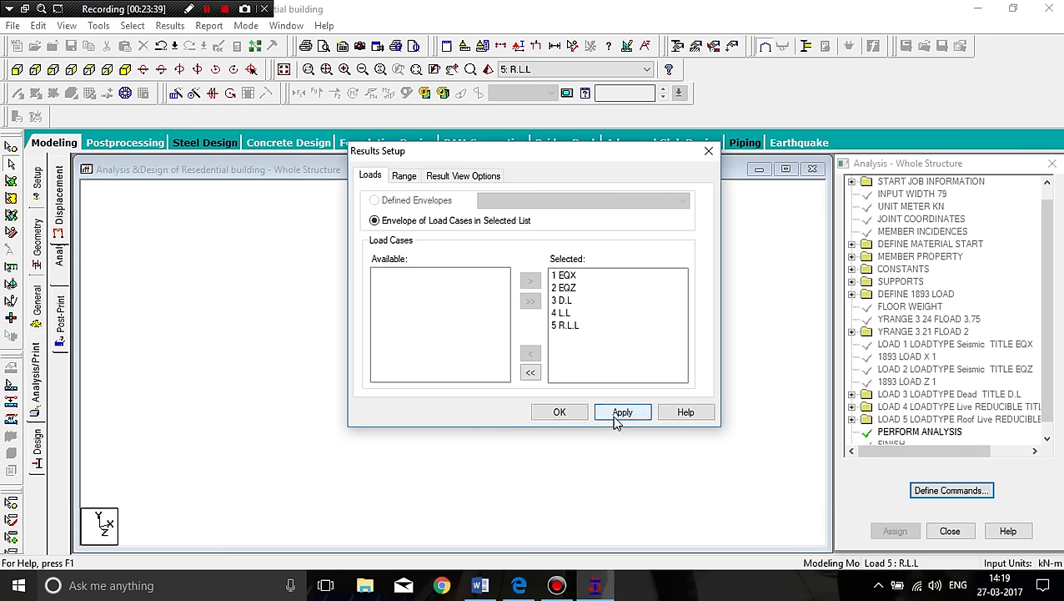
left_click(561, 412)
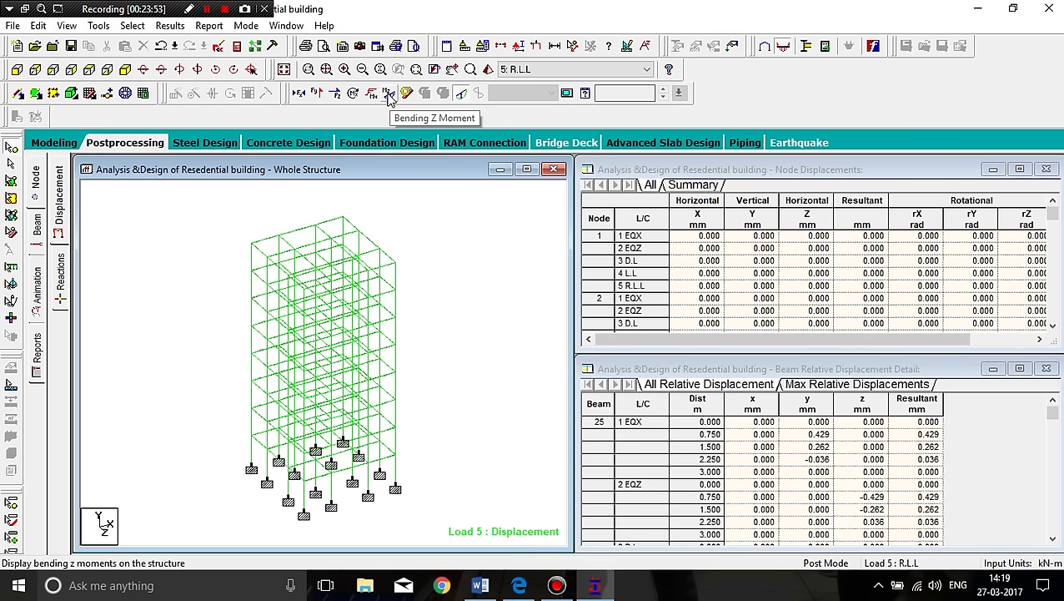
Display the Bending Z moment and Shear Y diagrams on the whole structure for load case 5: R.L.L.
left_click(321, 94)
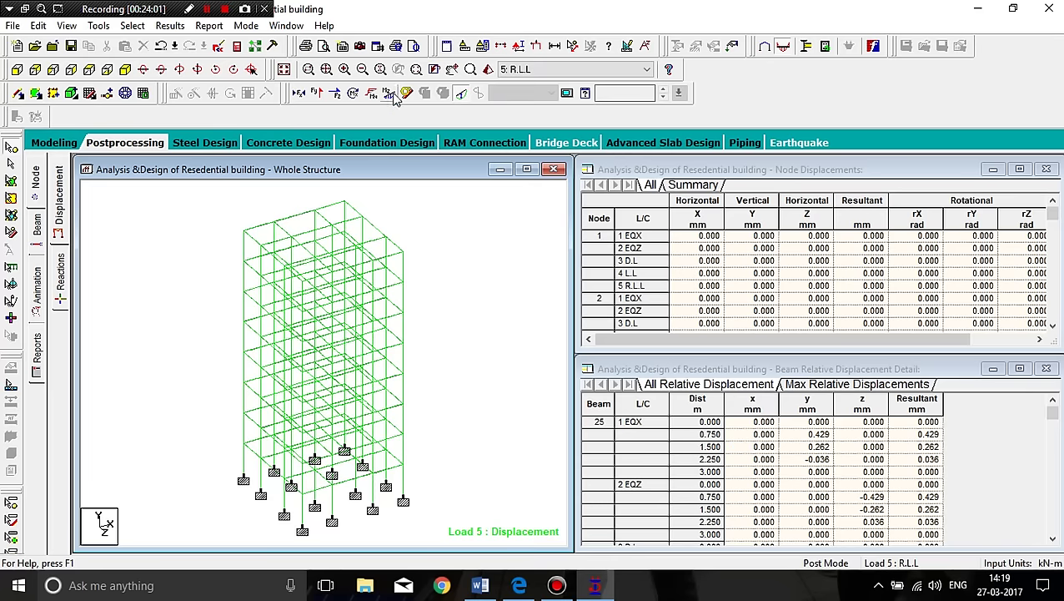
scroll(309, 267, "up", 5)
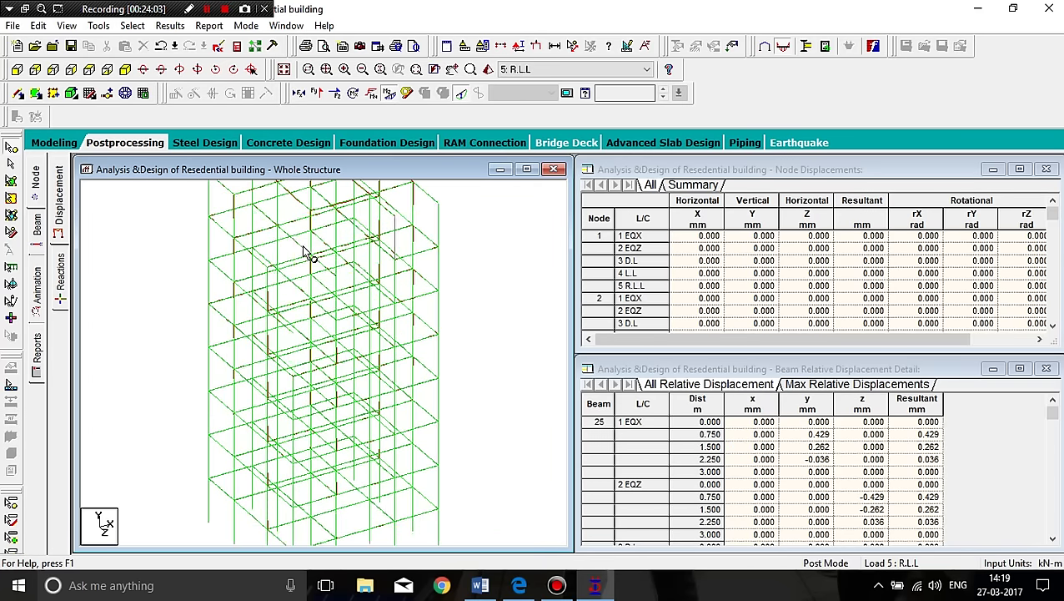
scroll(297, 245, "down", 3)
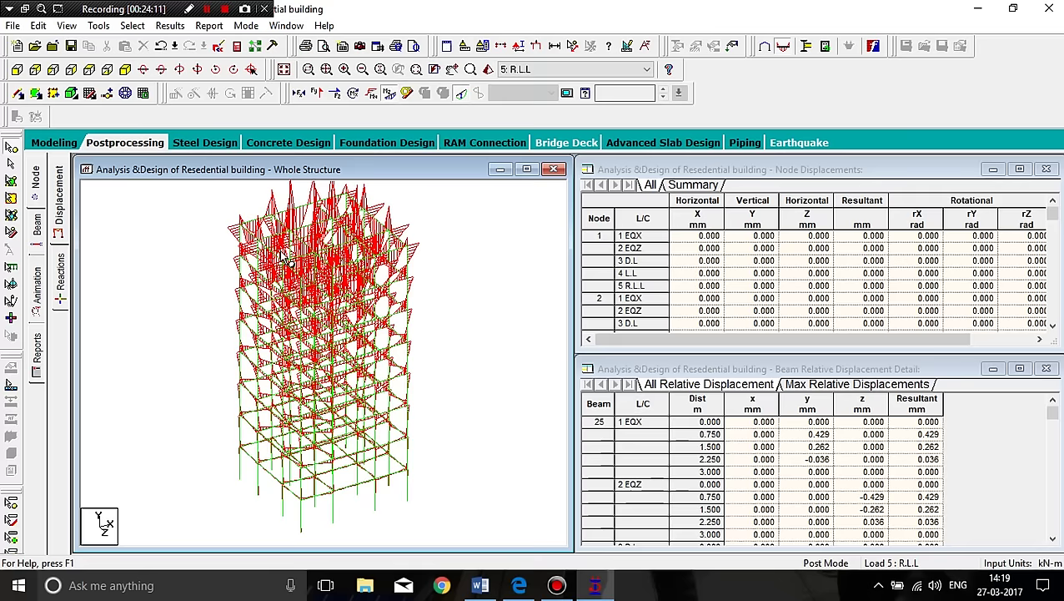
left_click(322, 95)
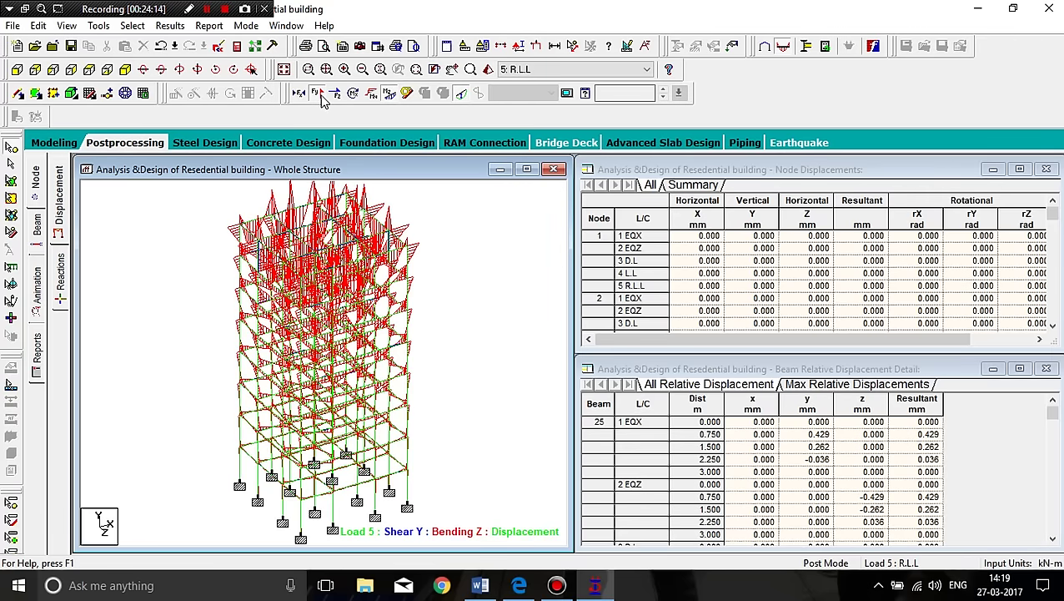
Examine the support reactions of the structure and return to modeling mode.
left_click(60, 287)
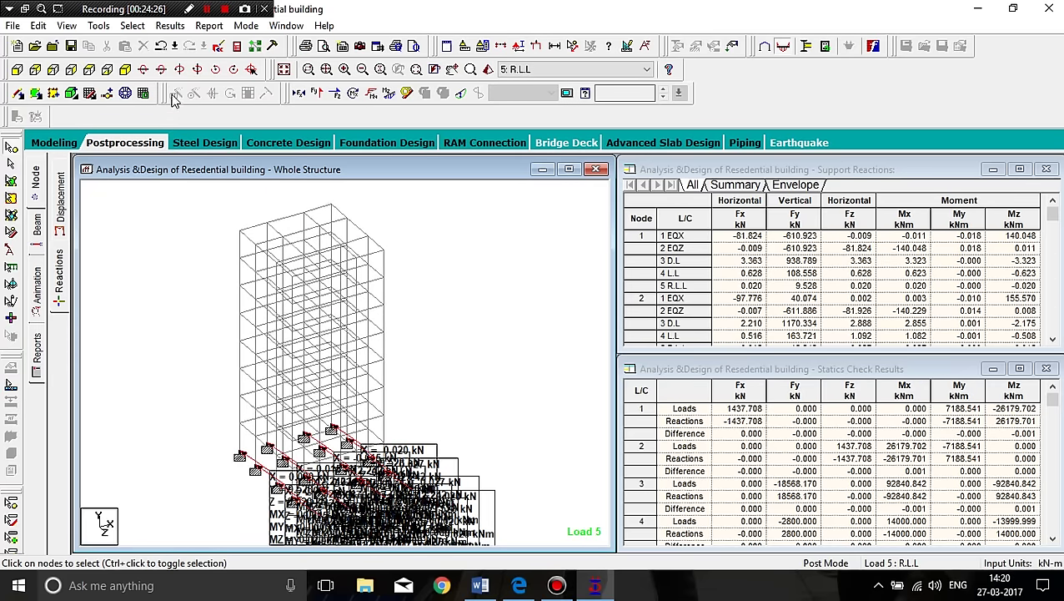
left_click(208, 9)
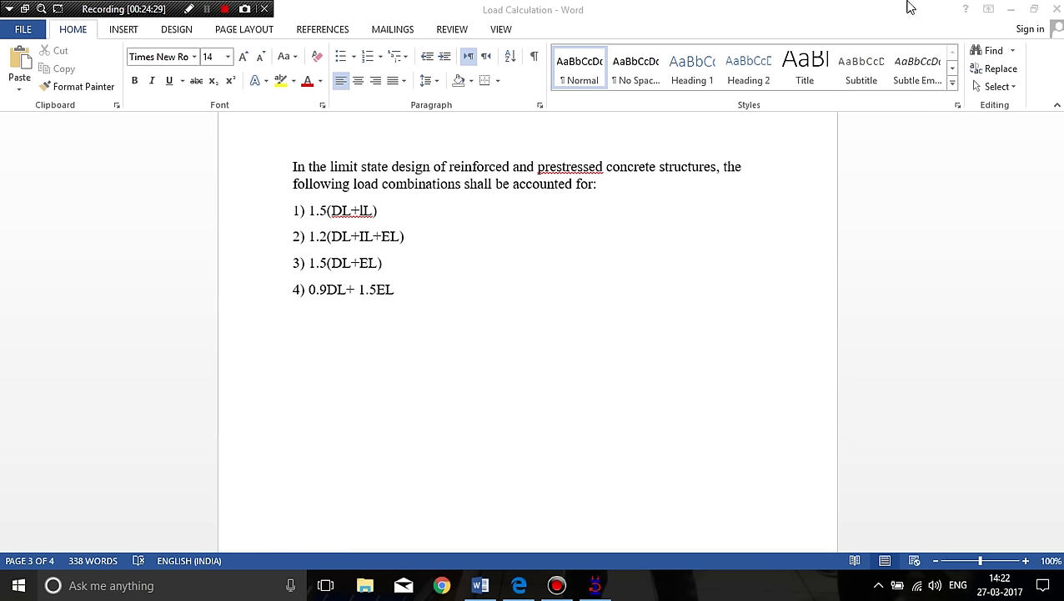
left_click(1010, 9)
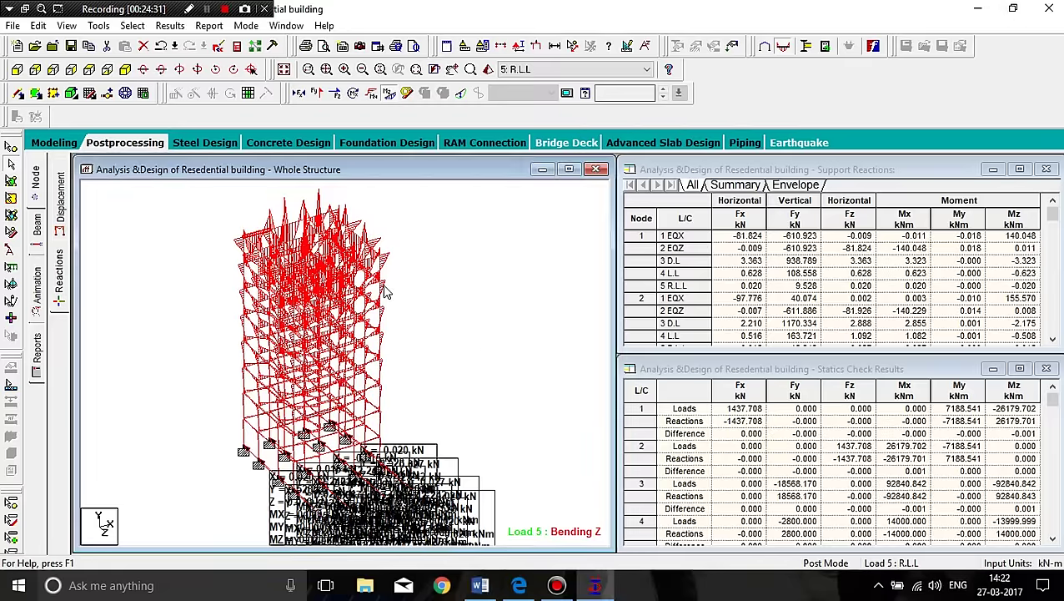
left_click(53, 144)
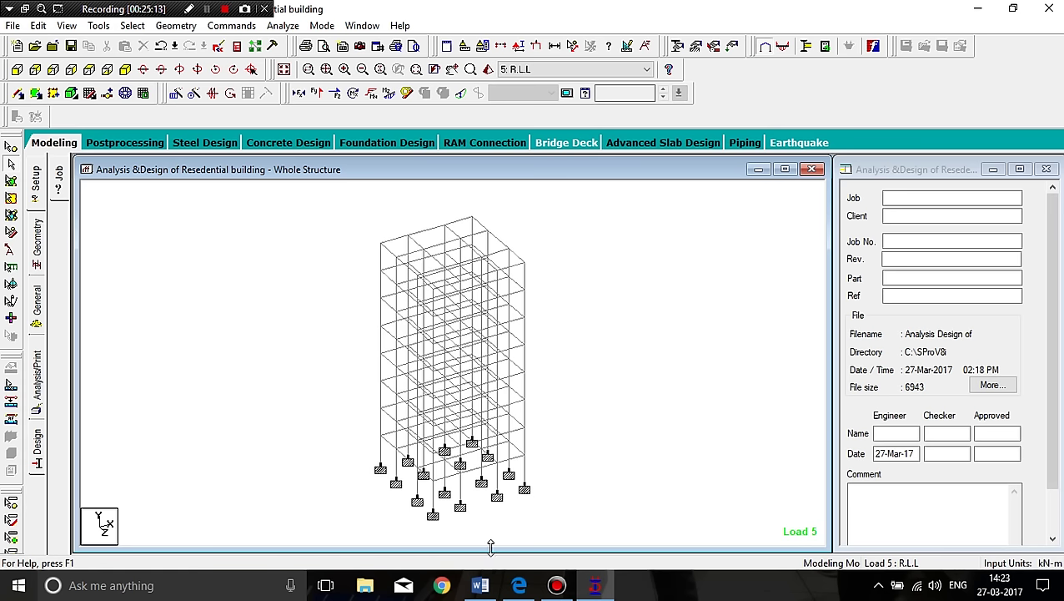
Switch to the Load Calculation document in Word and review the four limit state load combinations.
left_click(488, 588)
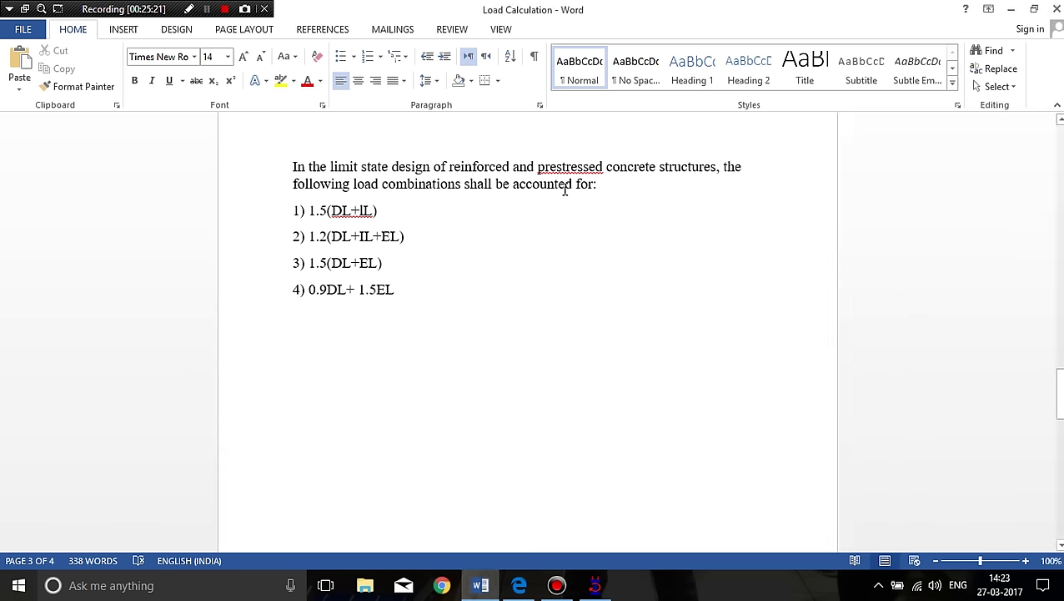
left_click(609, 185)
left_click_drag(309, 210, 388, 305)
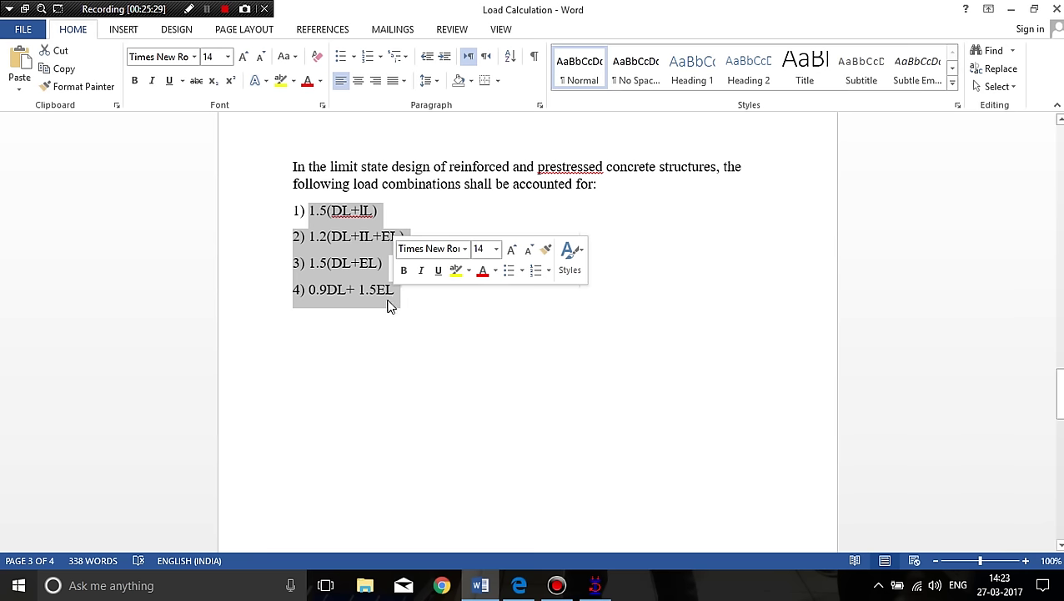
left_click(368, 316)
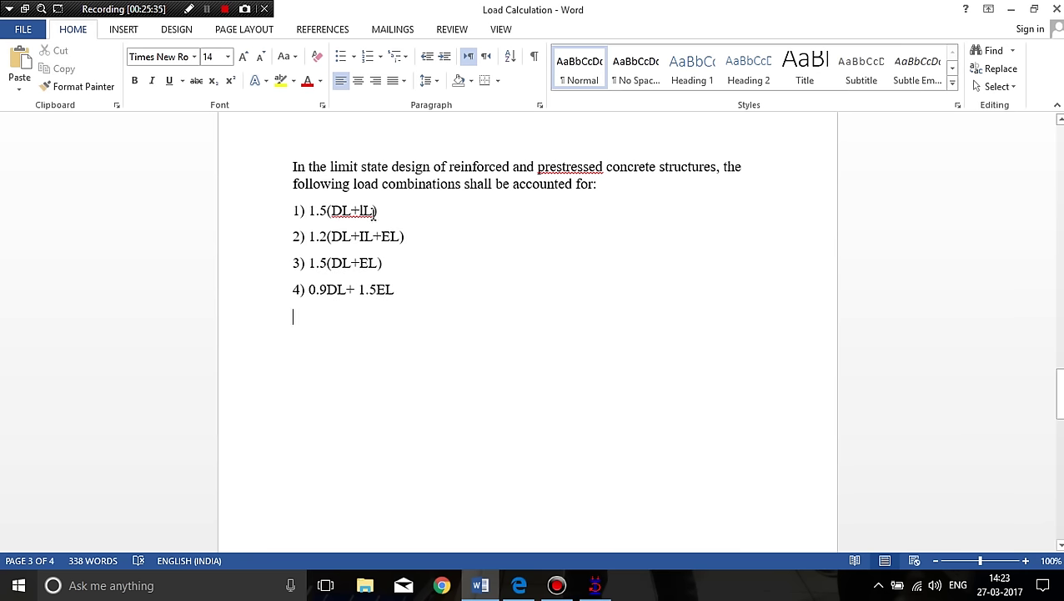
Change the second load combination in the document to 1.2(DL+IL+-EL) and switch back to STAAD.Pro.
left_click(380, 239)
type("-")
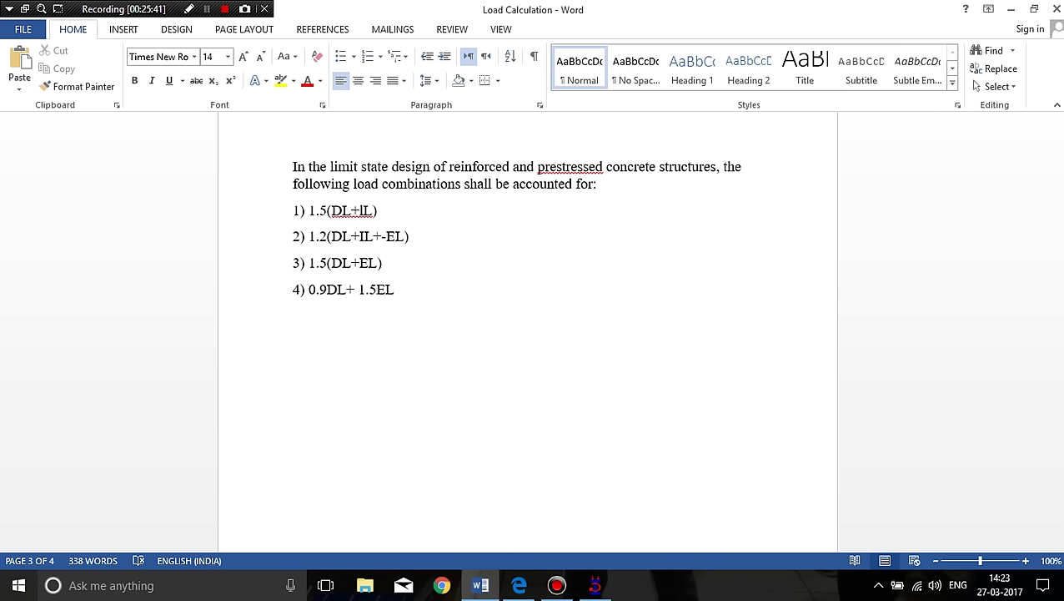
key("Right")
key("Right")
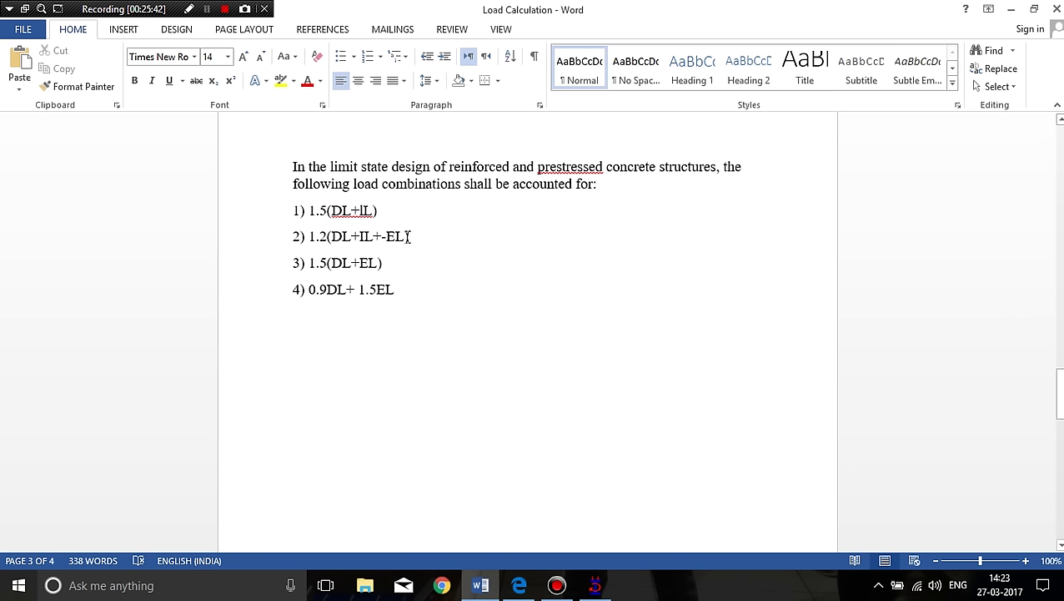
left_click(359, 264)
left_click(1011, 9)
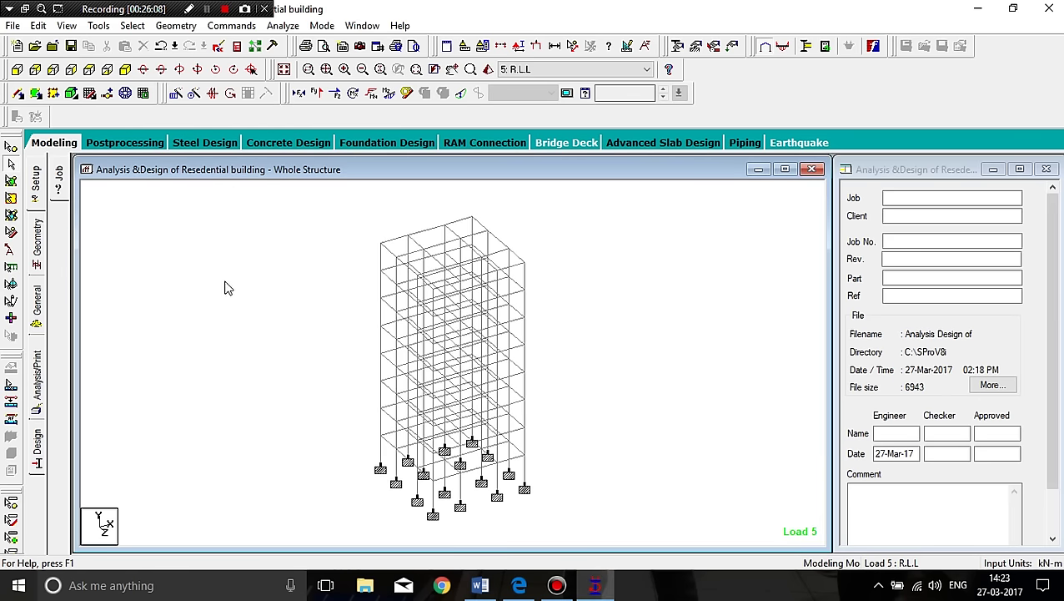
Start a new load combination definition under the load case details of the model.
left_click(37, 302)
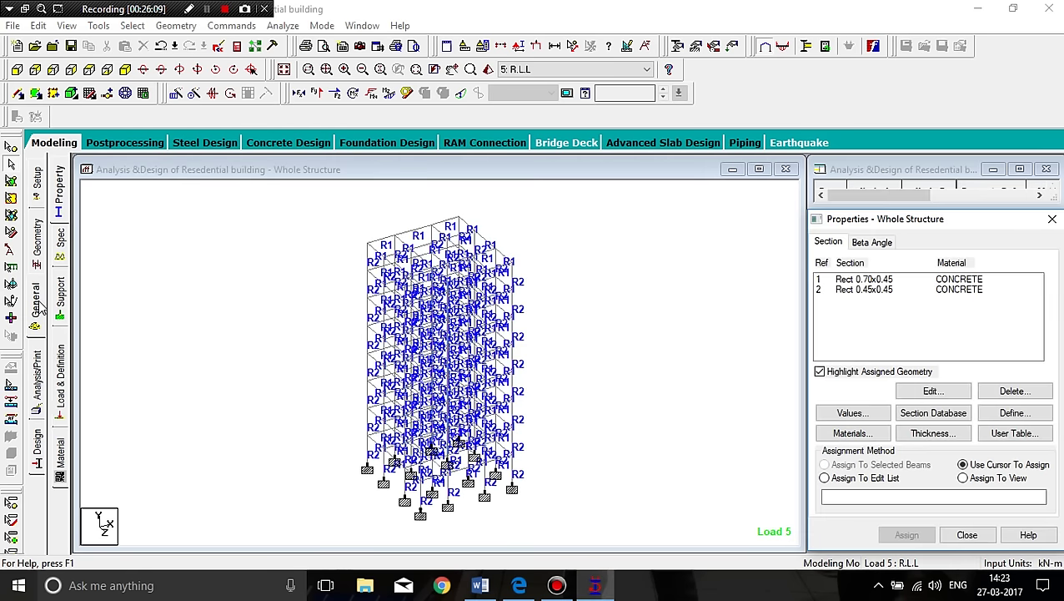
left_click(62, 388)
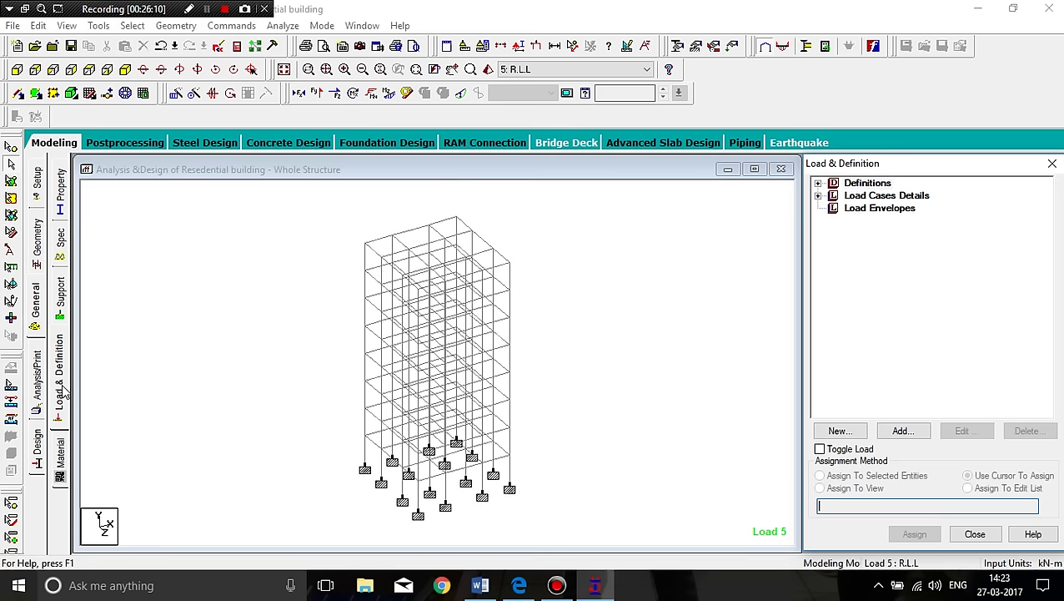
left_click(817, 183)
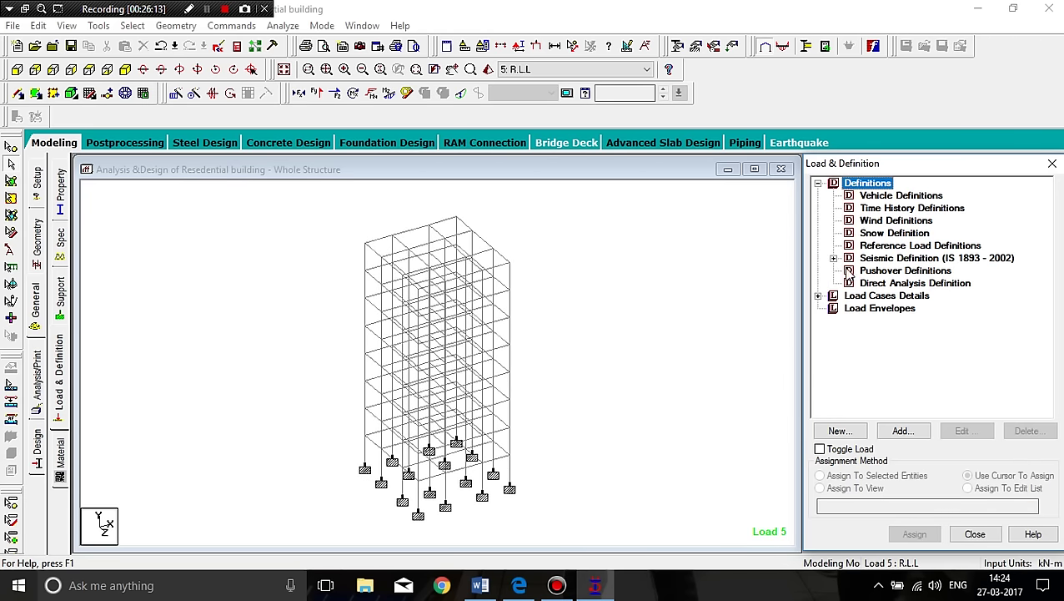
left_click(818, 183)
left_click(870, 197)
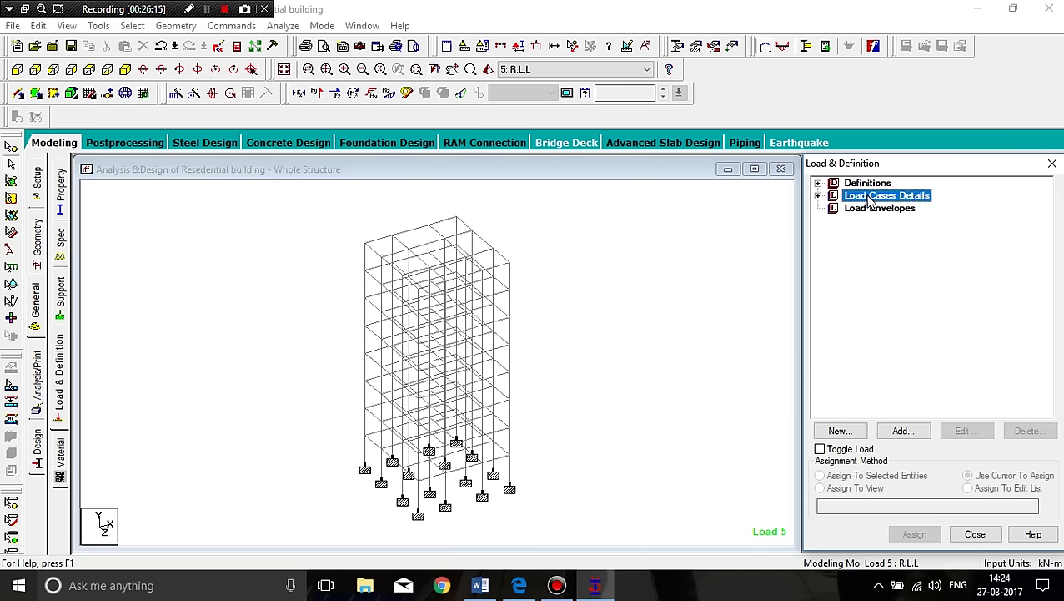
left_click(905, 431)
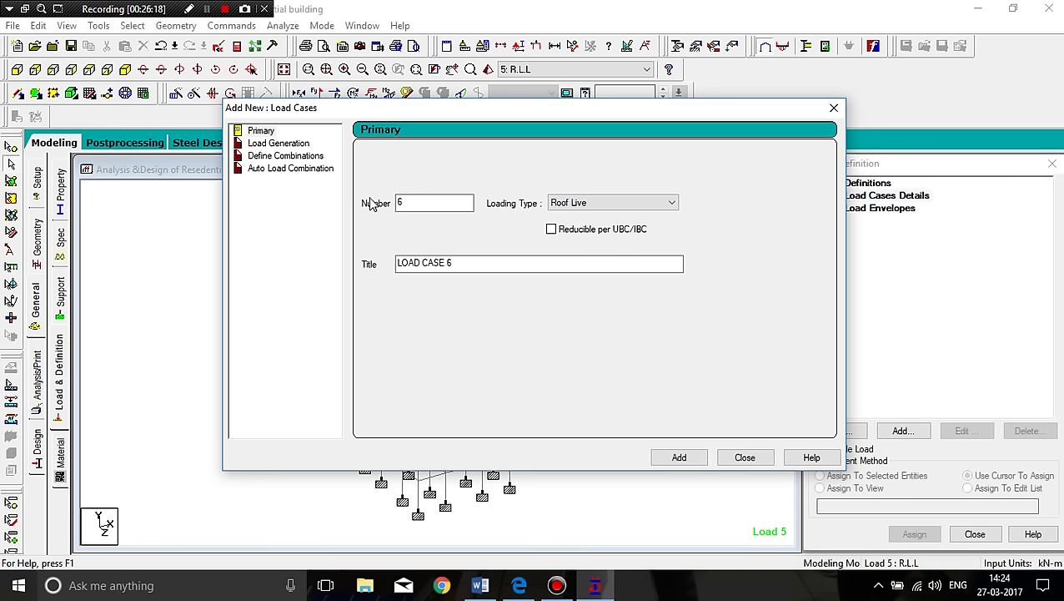
left_click(284, 158)
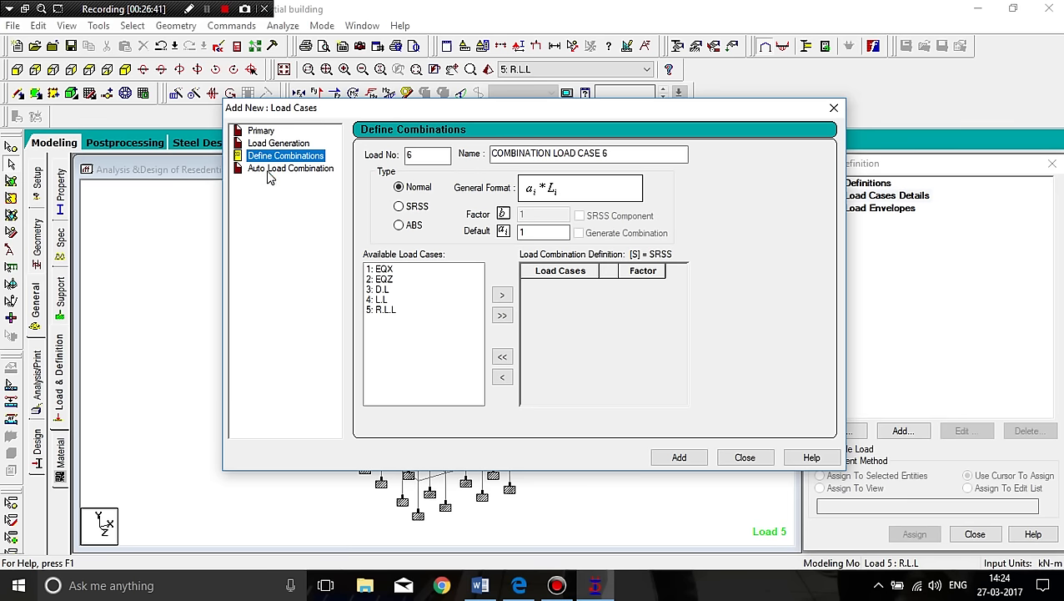
left_click(275, 170)
left_click(278, 158)
Add load combination 6 named 1.5(D.L+L.L), applying a factor of 1.5 to load cases D.L and L.L.
left_click_drag(622, 153, 484, 152)
type("1.5(D")
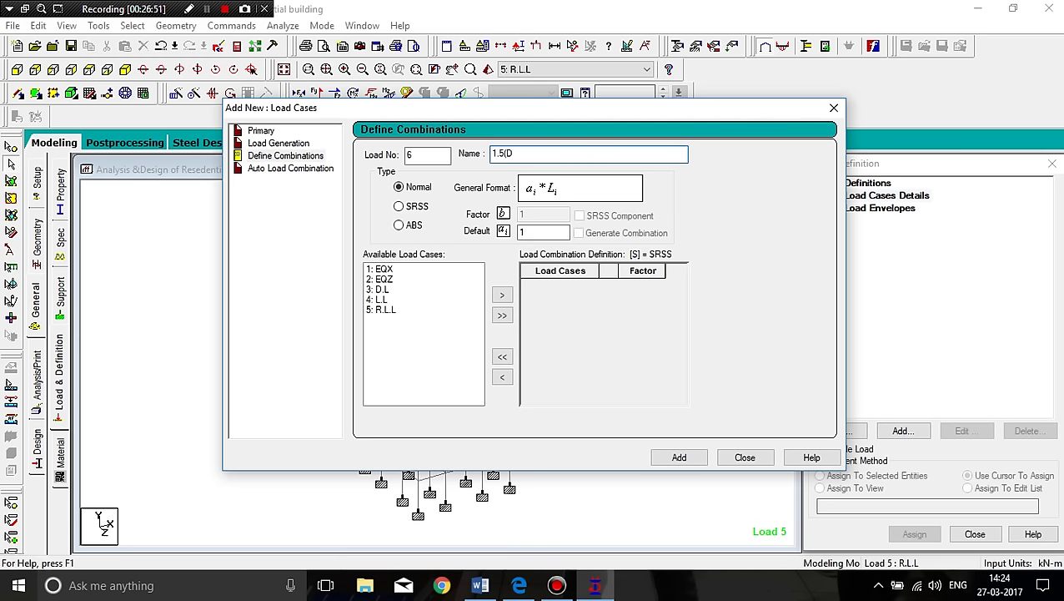
type(".L+L.L)")
double_click(521, 232)
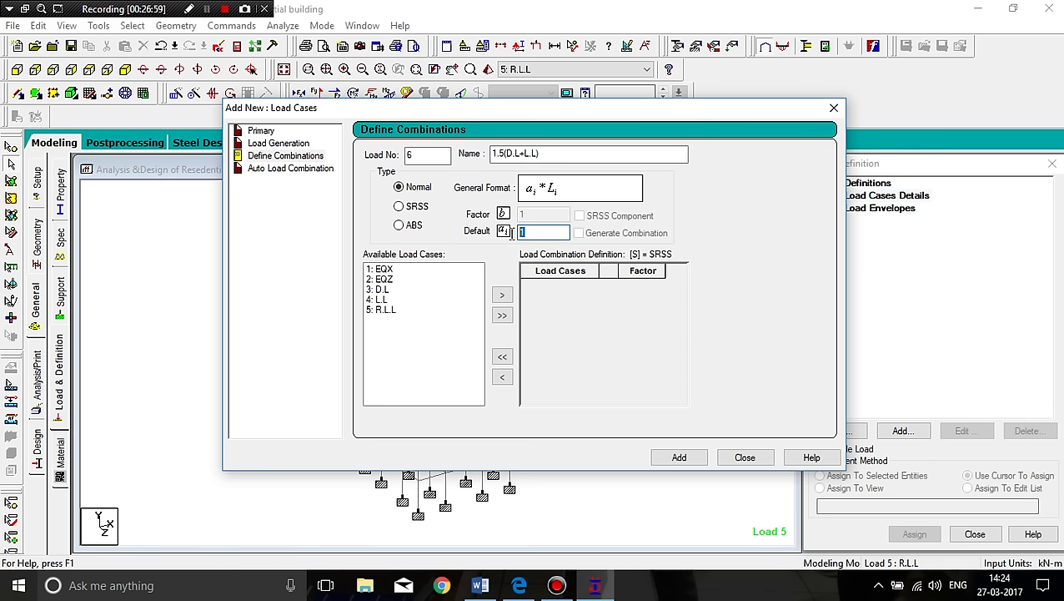
type("1.5")
left_click(382, 289)
left_click(386, 300, "ctrl")
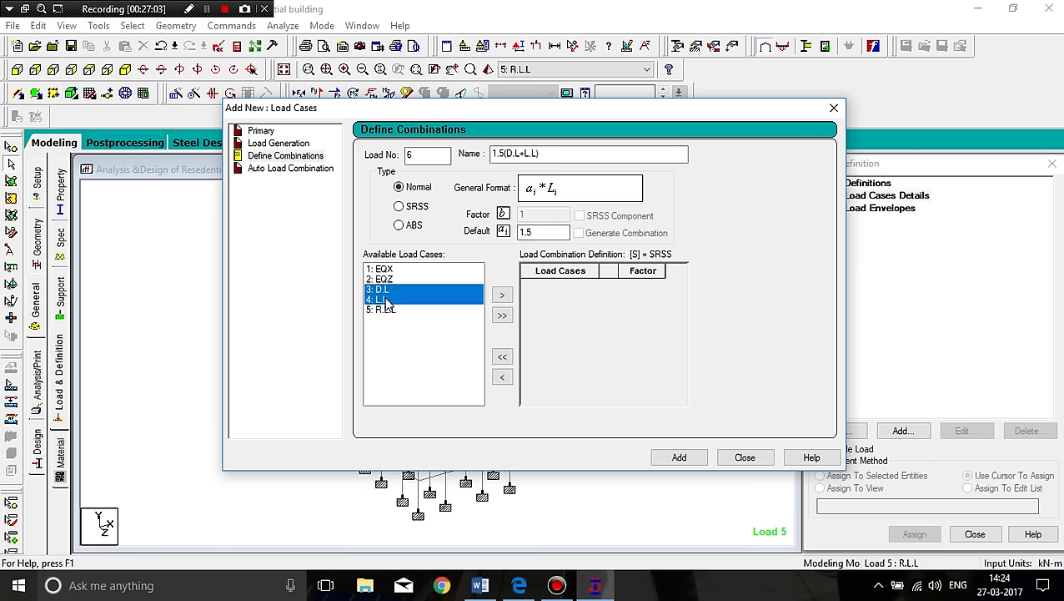
left_click(501, 295)
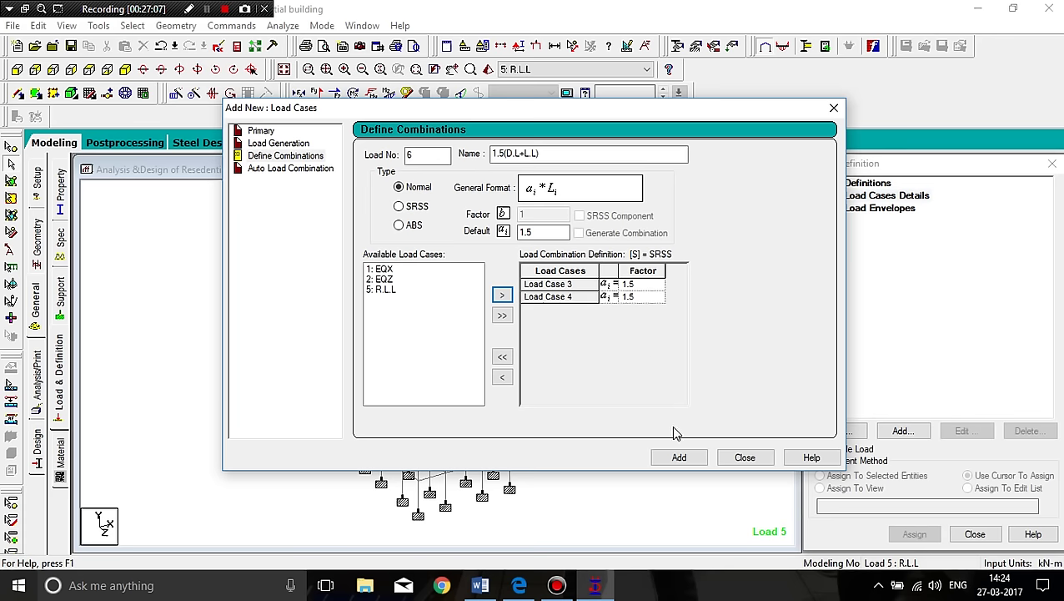
left_click(681, 459)
left_click(585, 332)
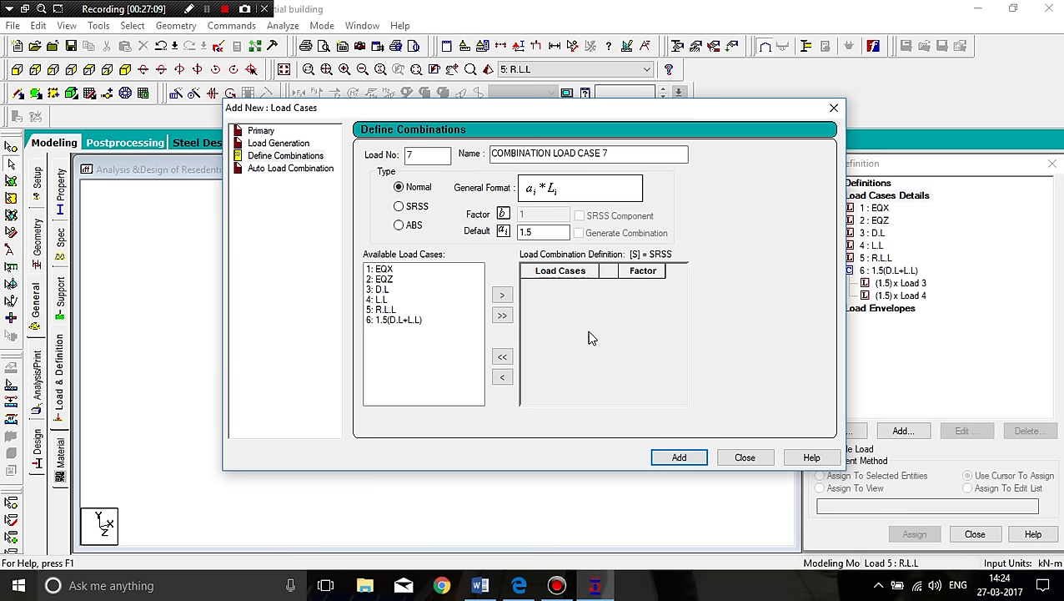
Add load combination 7 named 1.2(D.L+L.L+EQX), applying a factor of 1.2 to load cases EQX, D.L and L.L.
triple_click(576, 153)
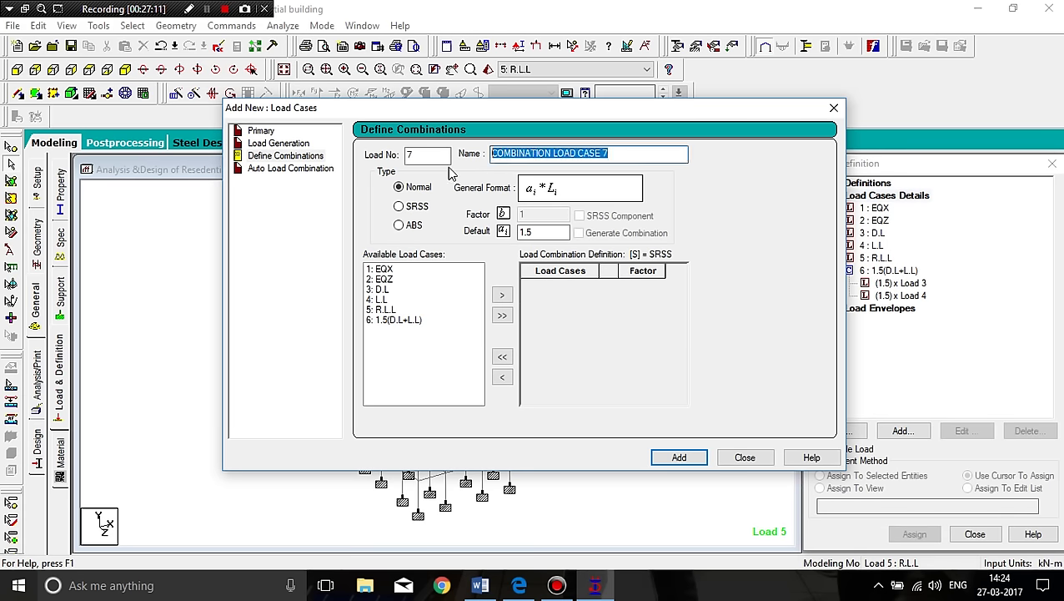
type("1.2")
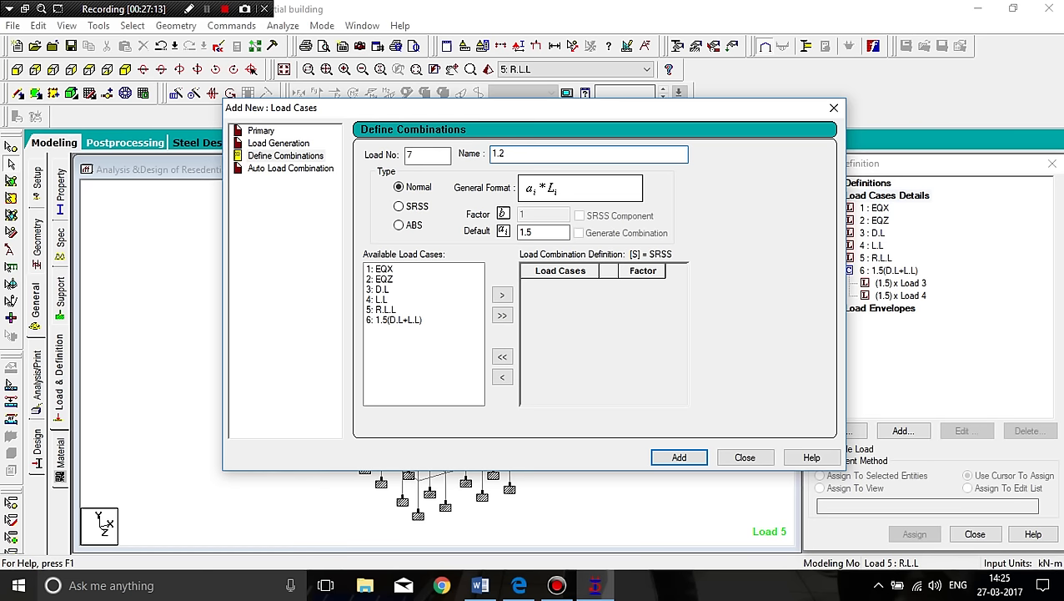
type("(D.L+L.L+EQX")
left_click(537, 233)
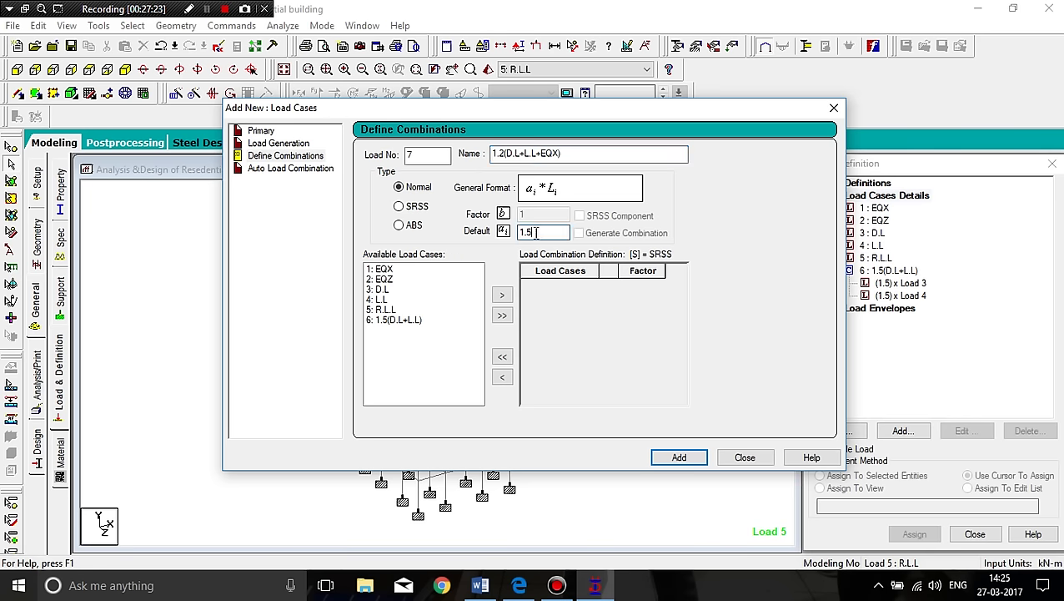
key("BackSpace")
left_click(382, 289)
left_click(380, 299, "ctrl")
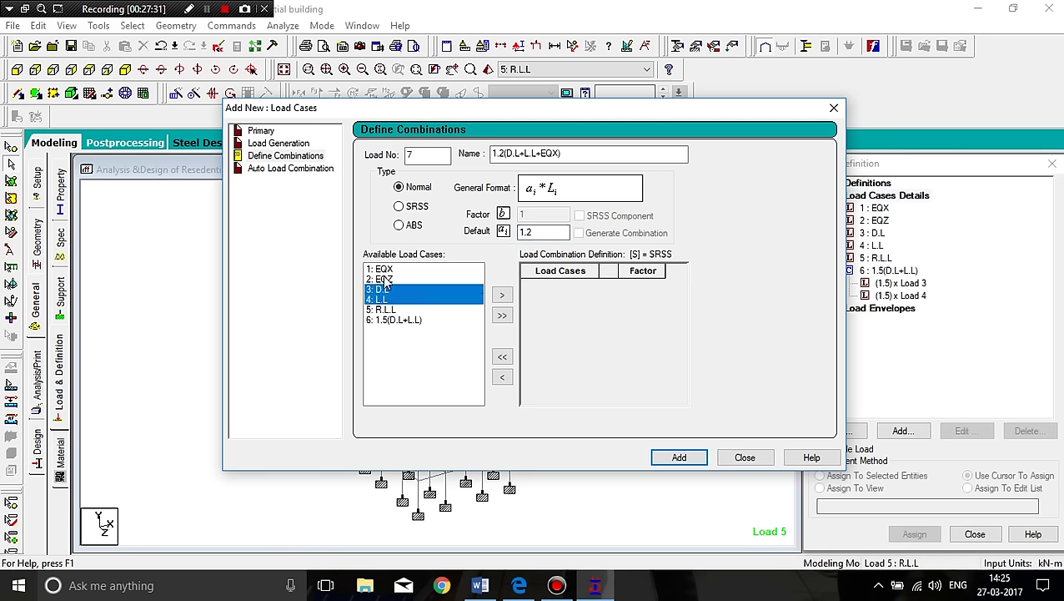
left_click(384, 270, "ctrl")
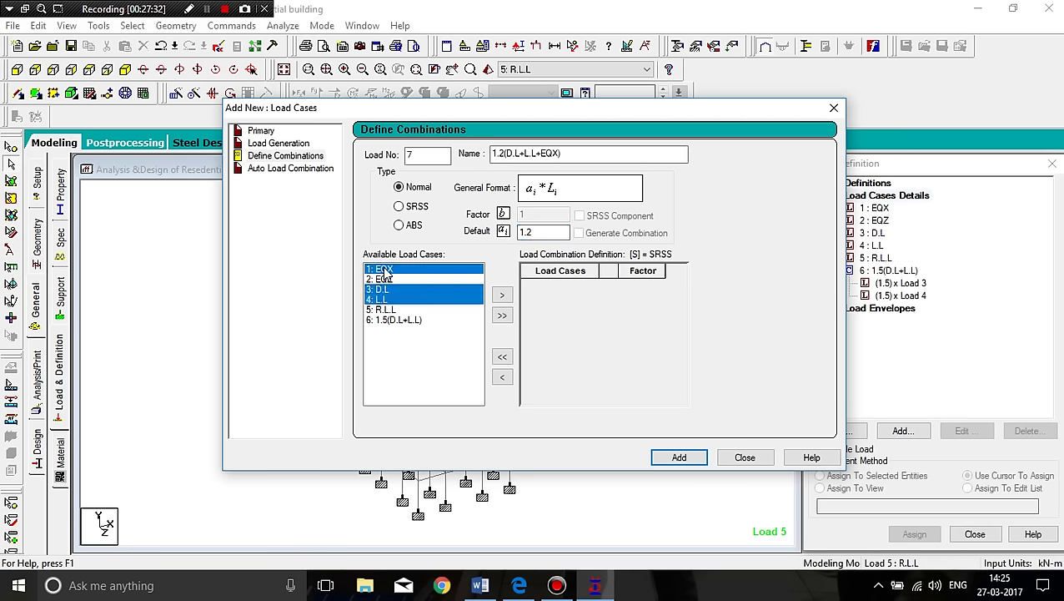
left_click(502, 294)
left_click(680, 458)
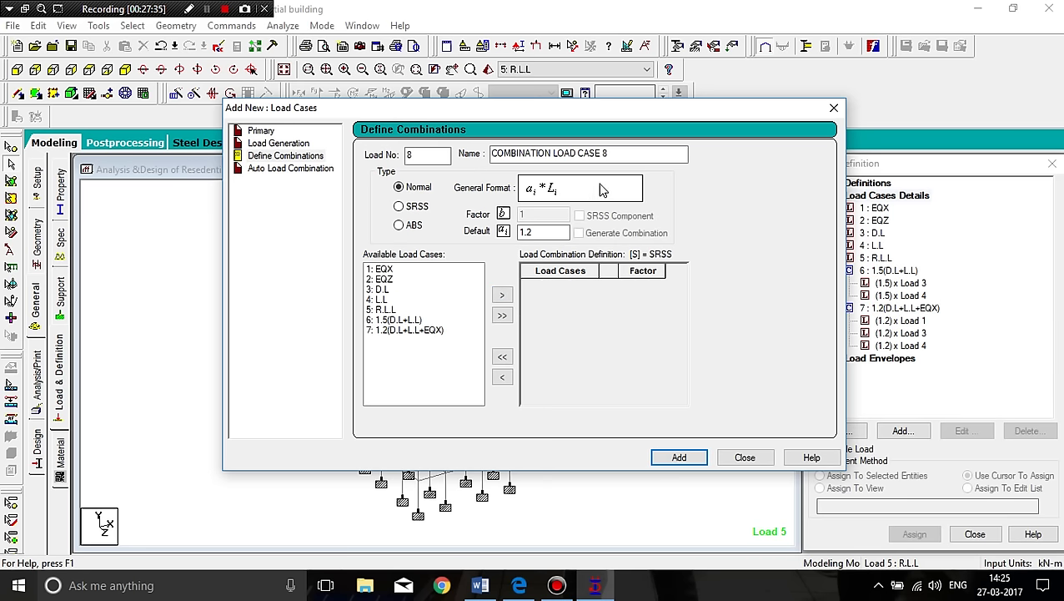
Name load combination 8 as 1.2(D.L+L.L-EQX) and include load cases EQX, D.L and L.L with a factor of 1.2.
type("1")
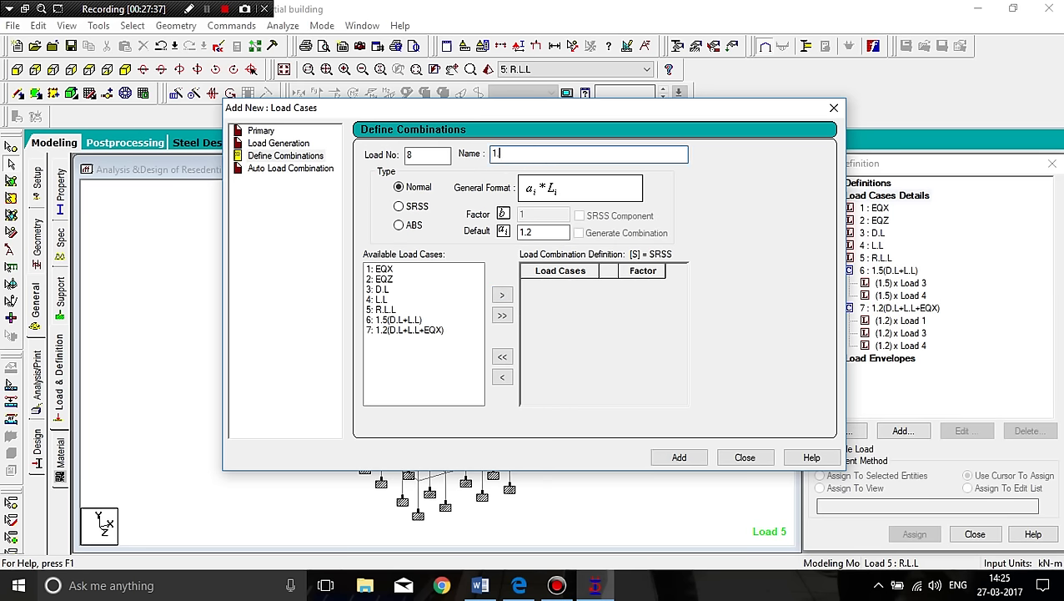
type(".2(D.L+L.L-EQX")
left_click(386, 290)
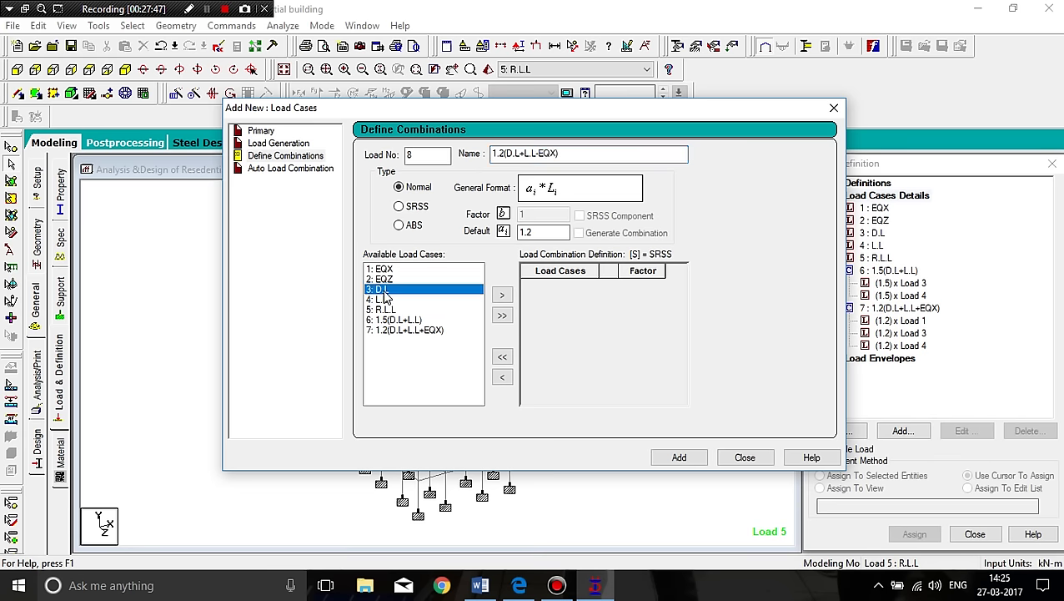
left_click(381, 300, "ctrl")
left_click(380, 270, "ctrl")
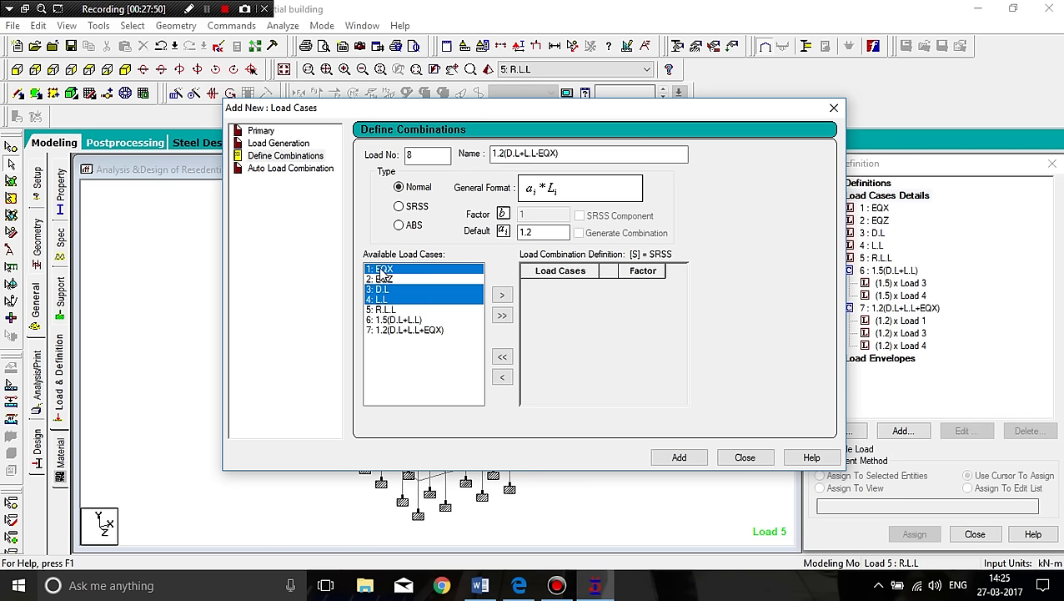
left_click(503, 296)
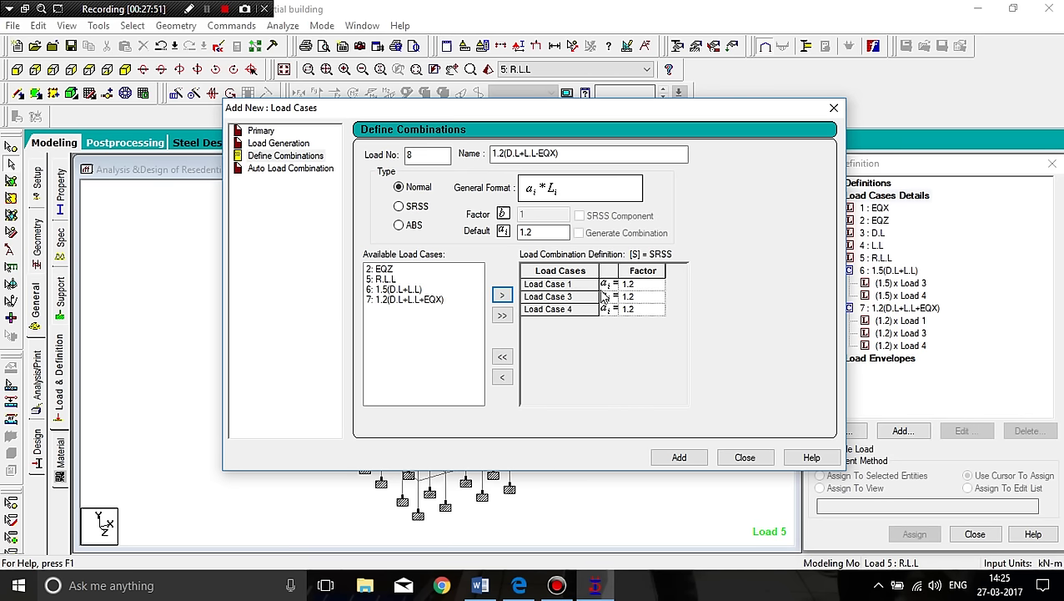
Set the factor of load case 4 to -1.2, copy the combination name for reuse and add load combination 8.
left_click(512, 157)
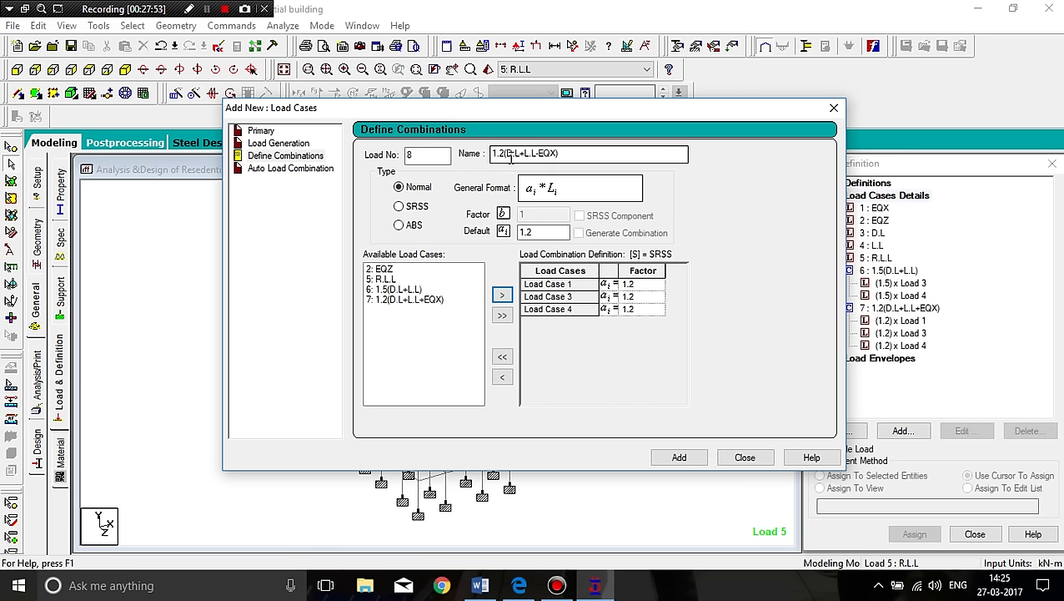
left_click(511, 158)
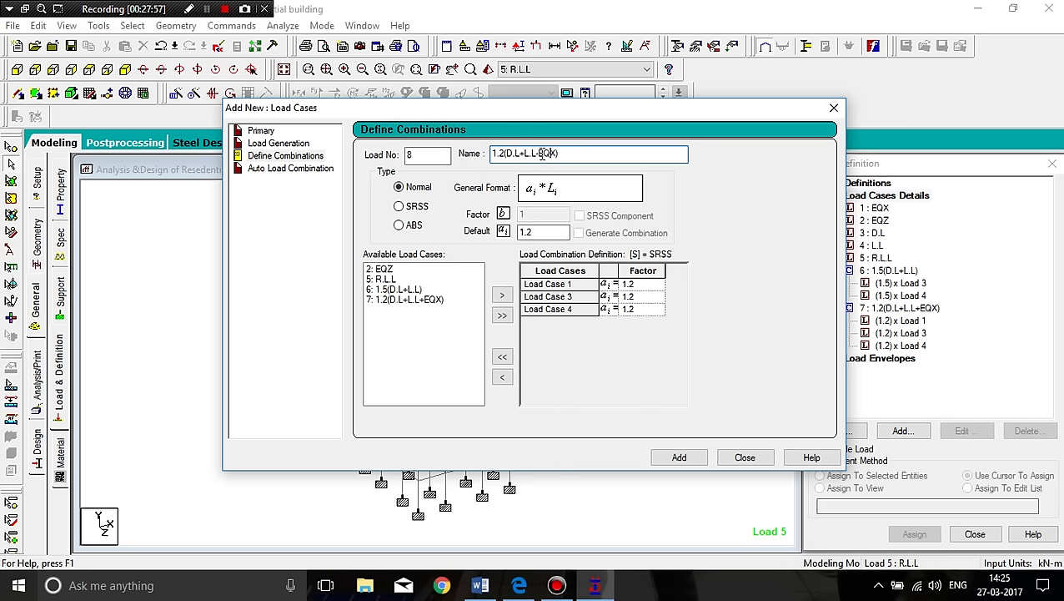
left_click(628, 310)
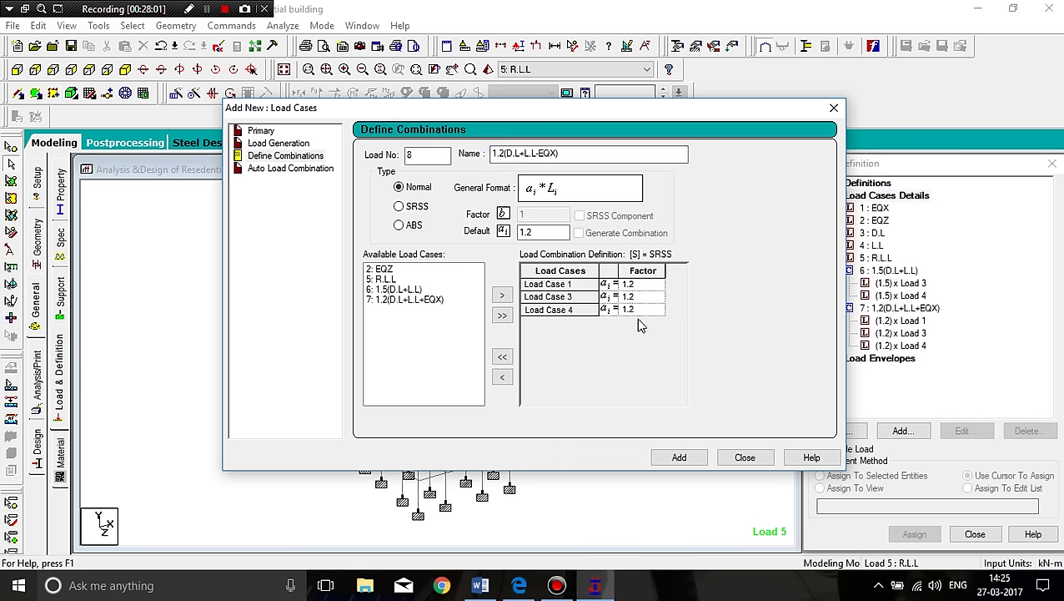
type("-")
double_click(534, 154)
right_click(504, 156)
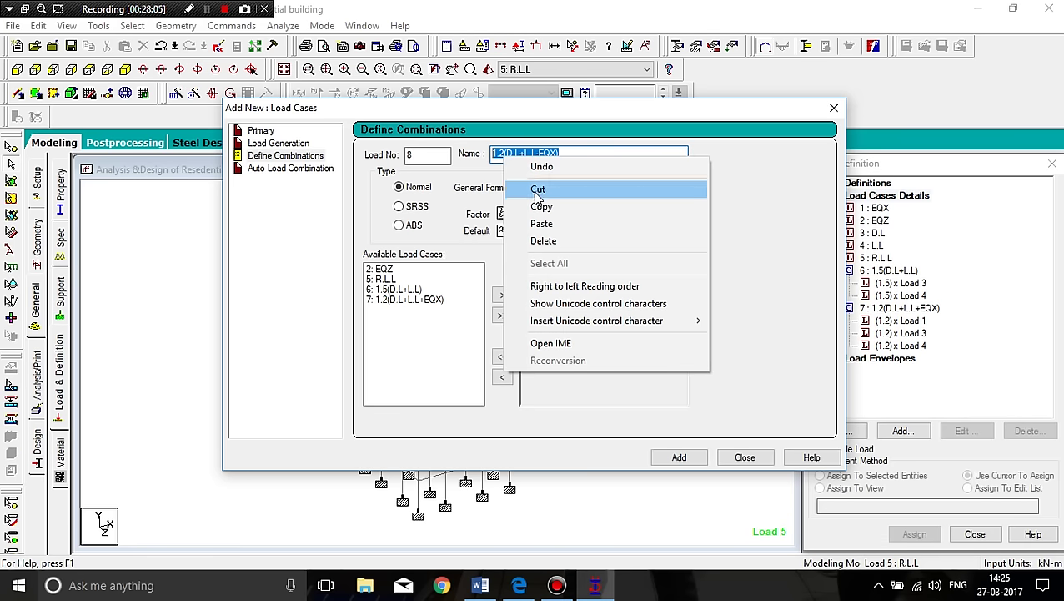
left_click(541, 207)
left_click(680, 458)
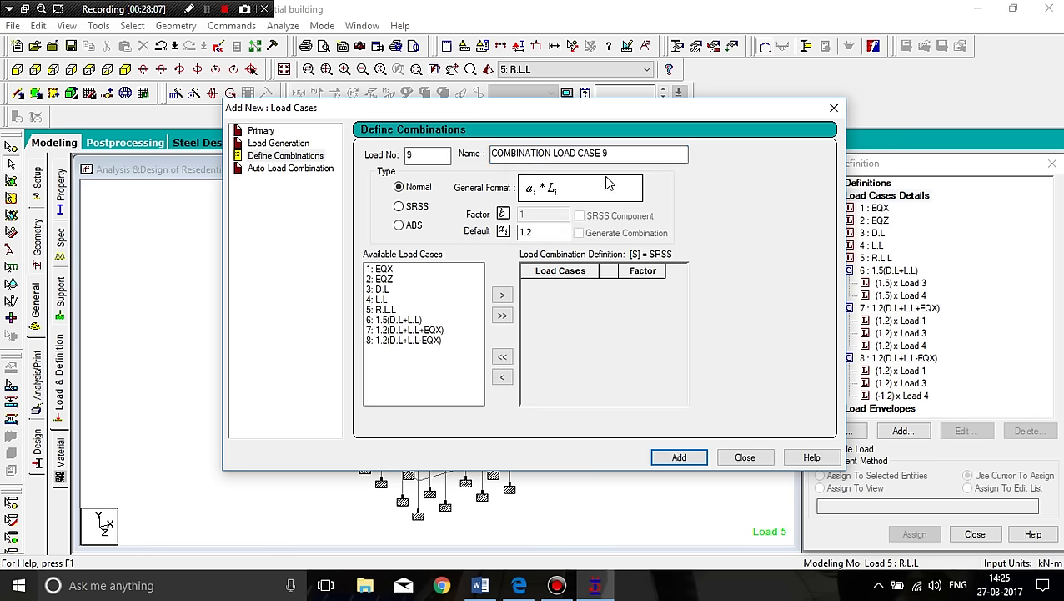
Name load combination 9 as 1.2(D.L+L.L+EQZ), reusing the copied combination name.
left_click_drag(609, 155, 453, 160)
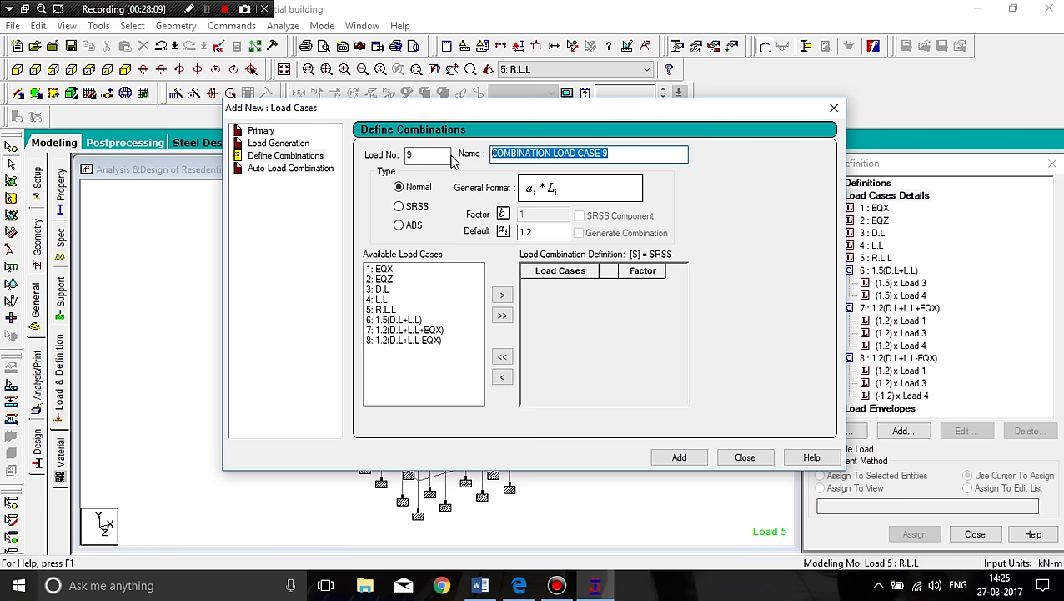
key("ctrl+v")
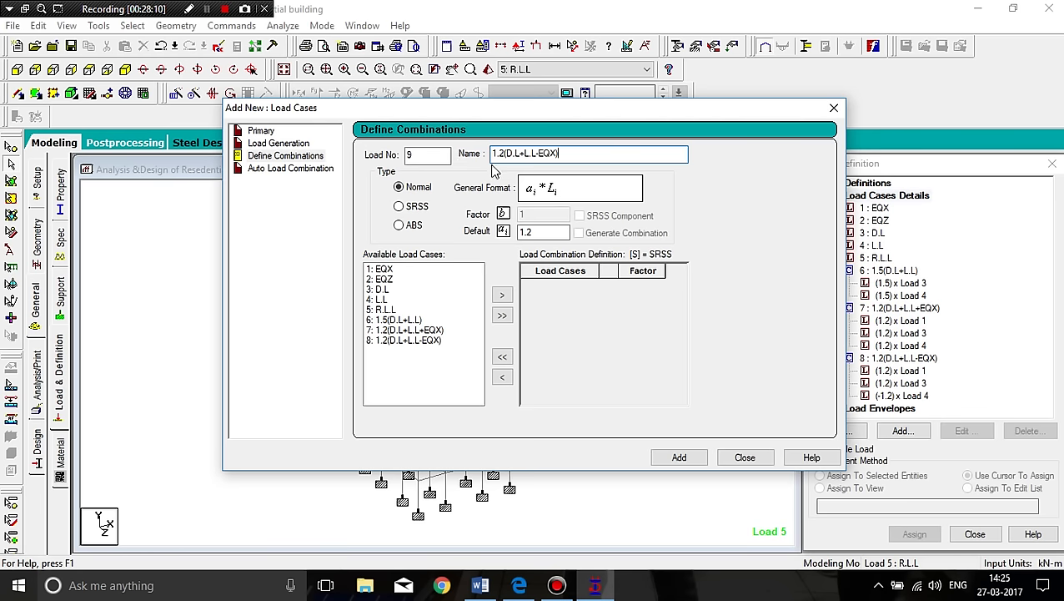
left_click(539, 156)
key("BackSpace")
type("+")
left_click(558, 153)
key("BackSpace")
type("Z")
Include load cases EQZ, D.L and L.L with a factor of 1.2 and add load combination 9.
left_click(387, 292)
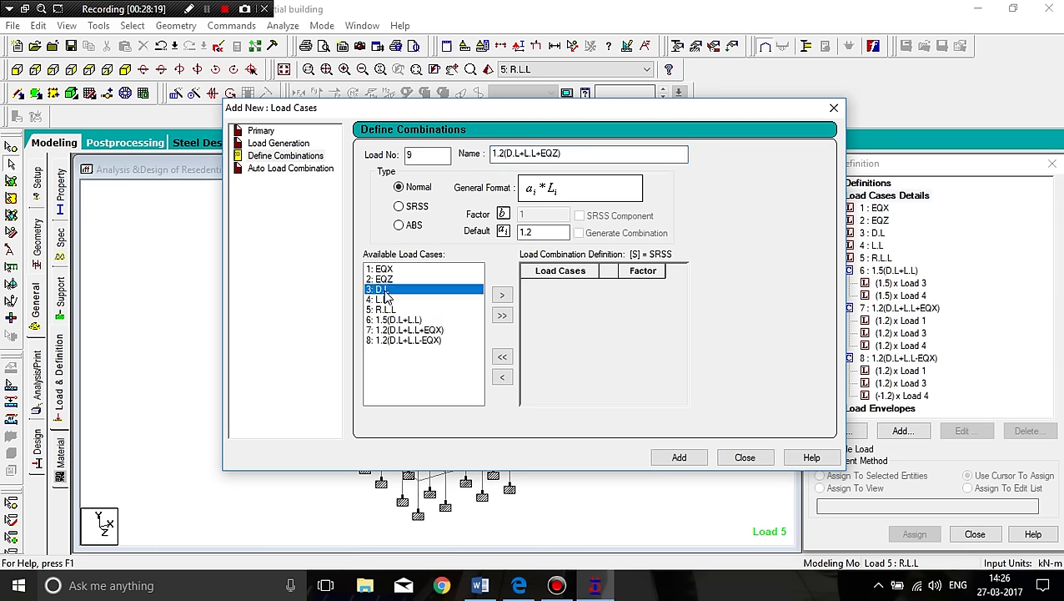
left_click(384, 300, "ctrl")
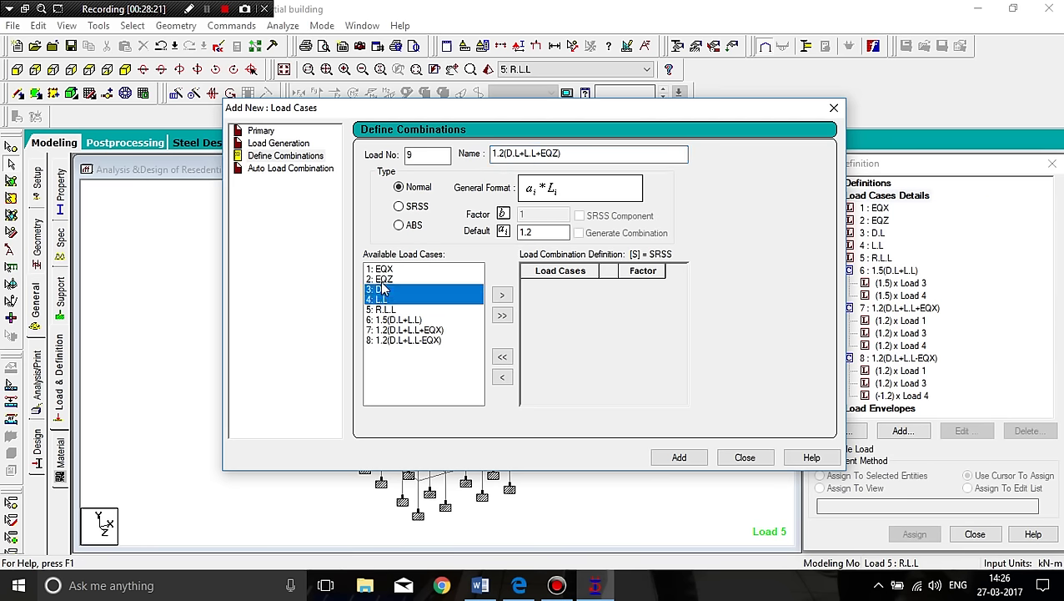
left_click(385, 280, "ctrl")
left_click(501, 295)
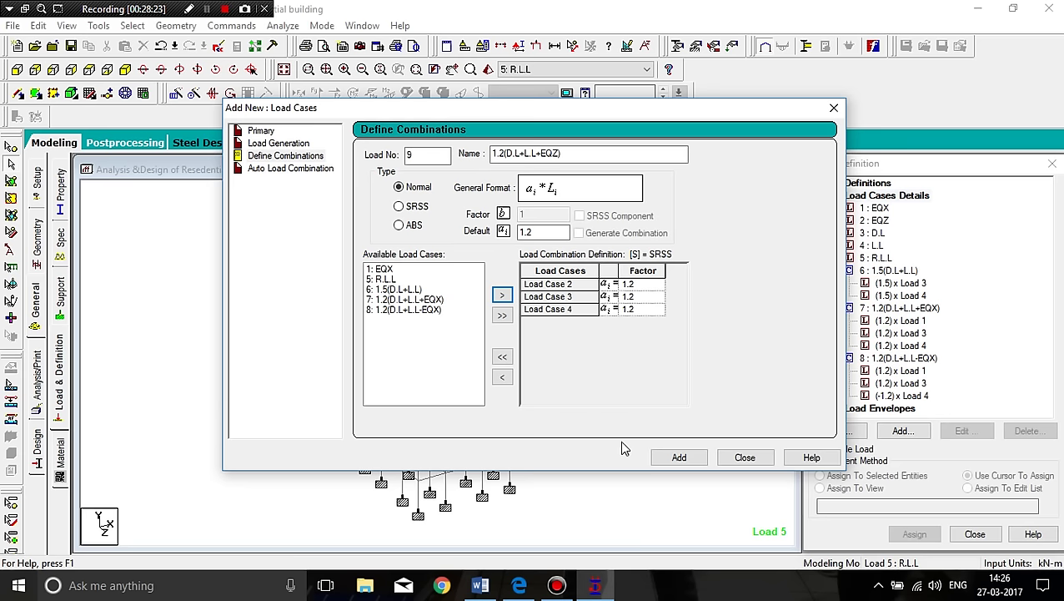
left_click(679, 457)
Name load combination 10 as 1.2(D.L+L.L-EQZ) and include load cases EQZ, D.L and L.L with a factor of 1.2.
key("ctrl+v")
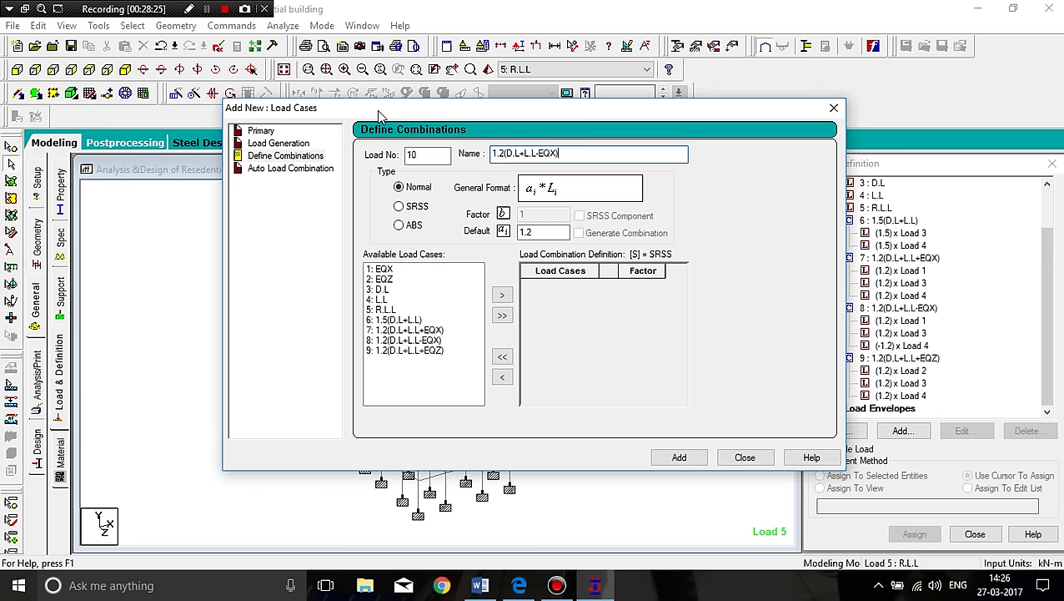
left_click(553, 155)
key("BackSpace")
type("Z")
left_click(384, 288)
left_click(386, 299)
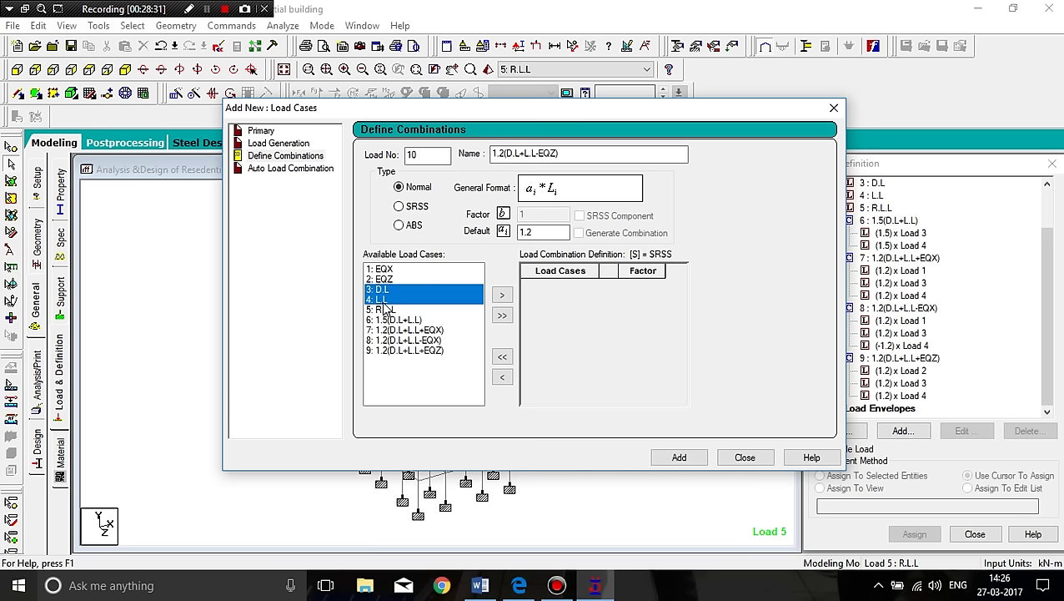
left_click(386, 280)
left_click(502, 296)
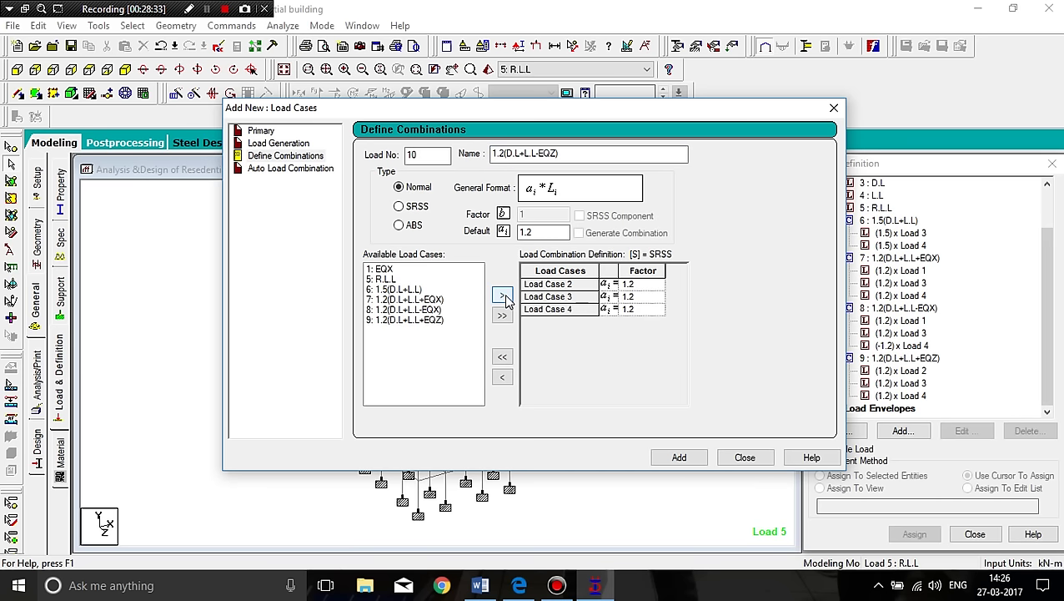
Set the factor of load case 4 to -1.2 and add load combination 10.
left_click(647, 314)
key("BackSpace")
key("BackSpace")
key("BackSpace")
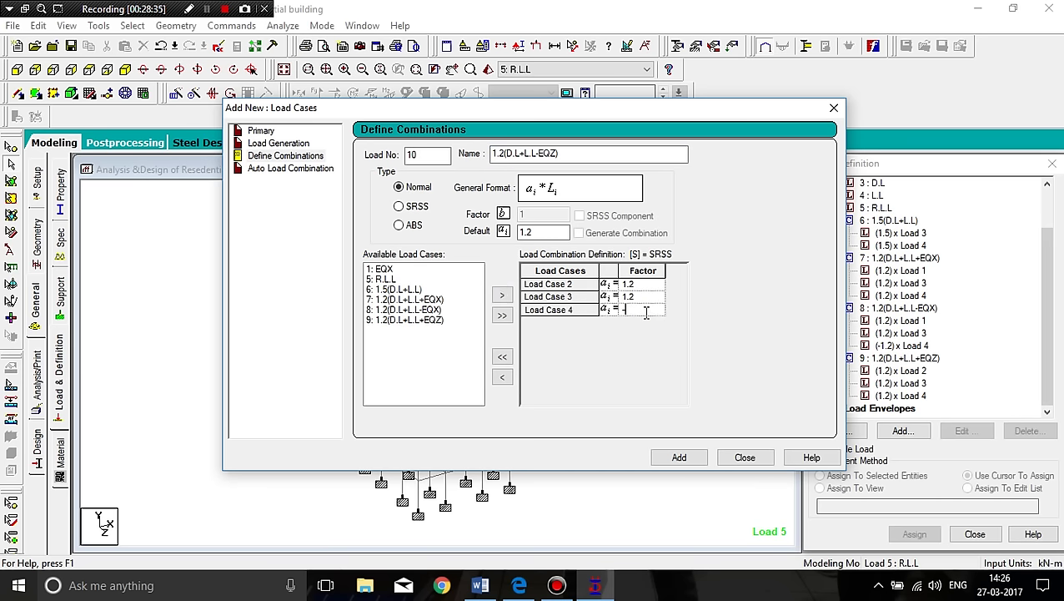
left_click(680, 458)
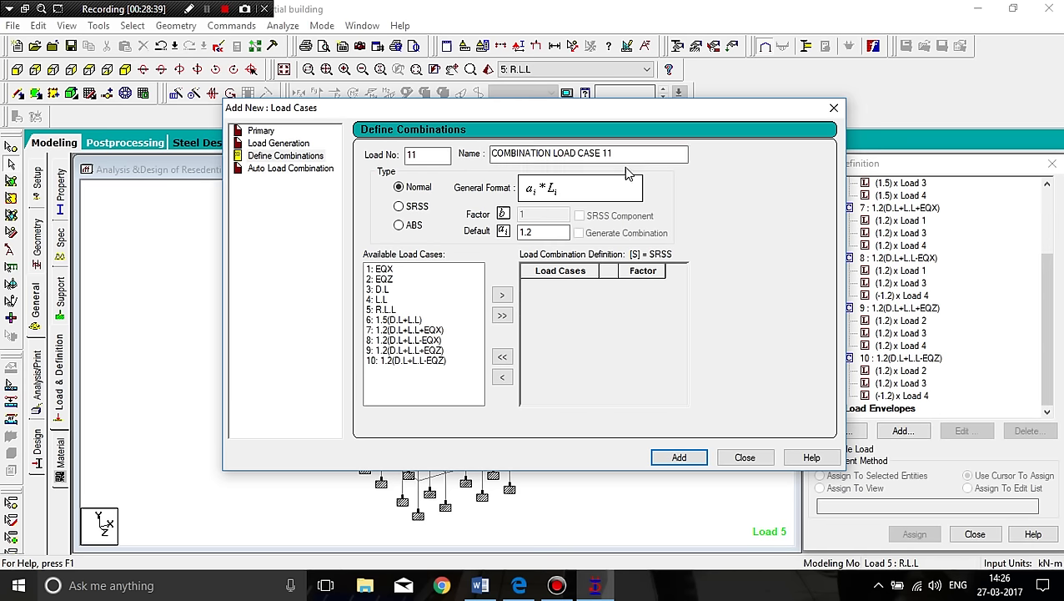
Name load combination 11 as 1.5(D.L+EQX) and set the default factor to 1.5.
left_click_drag(632, 155, 440, 148)
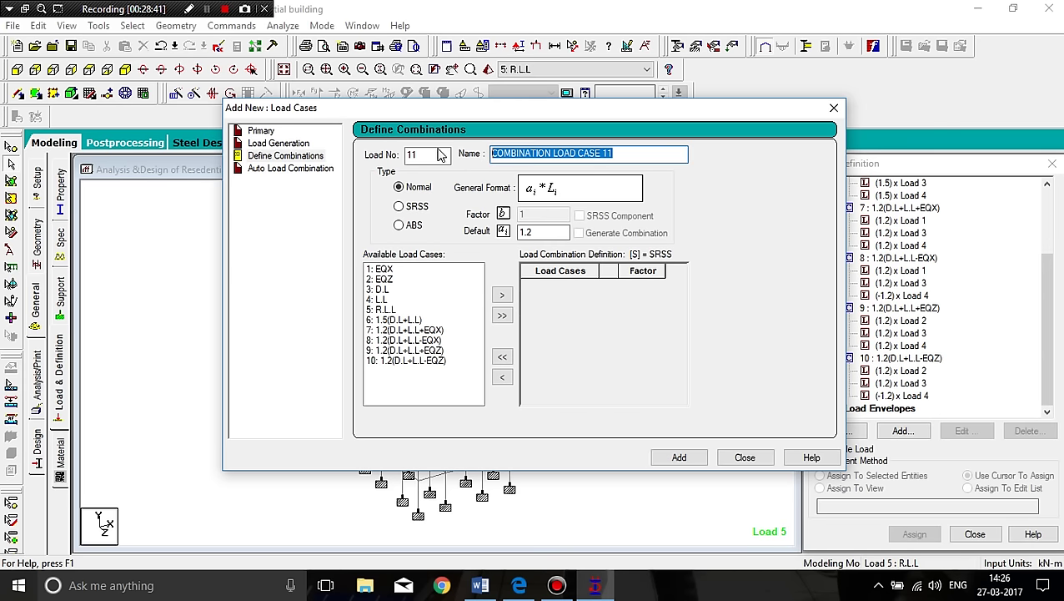
type("1.5(D.L+")
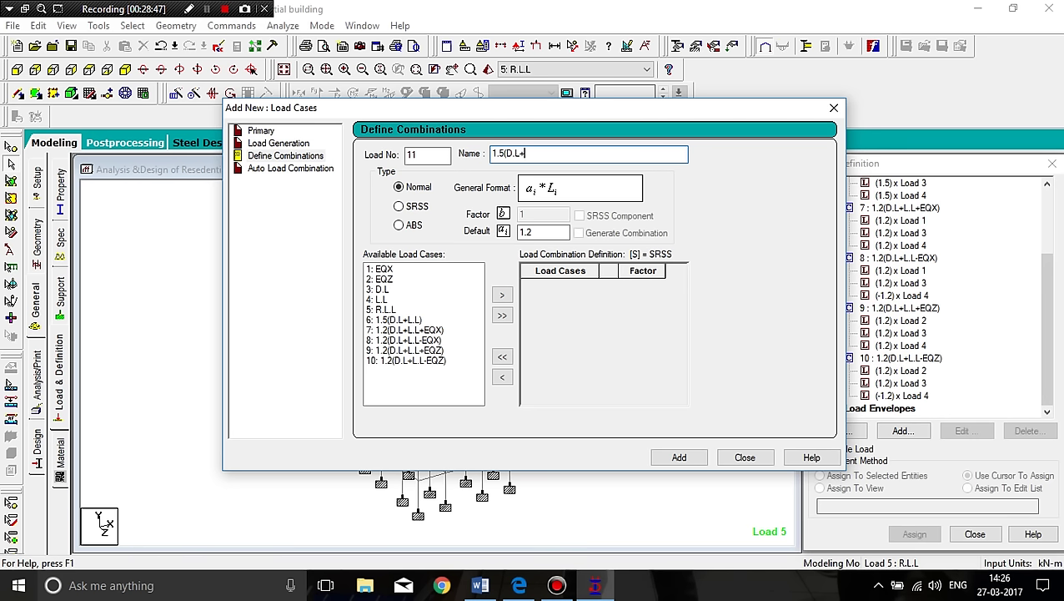
type("EQ")
type("X_")
left_click(538, 234)
type(".")
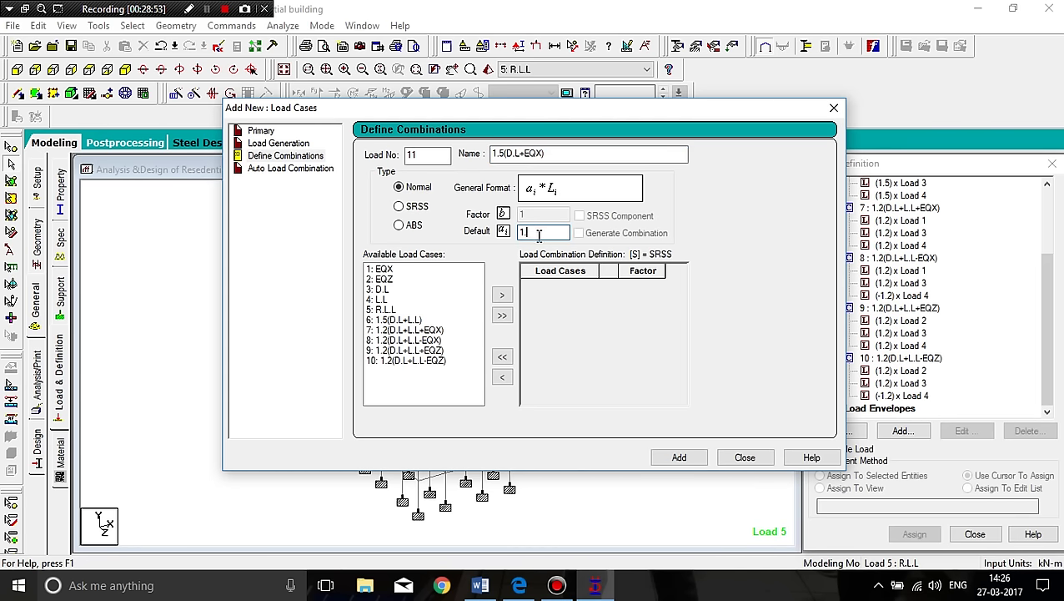
type("5")
Include load cases EQX and D.L with a factor of 1.5 and add load combination 11.
left_click(381, 290)
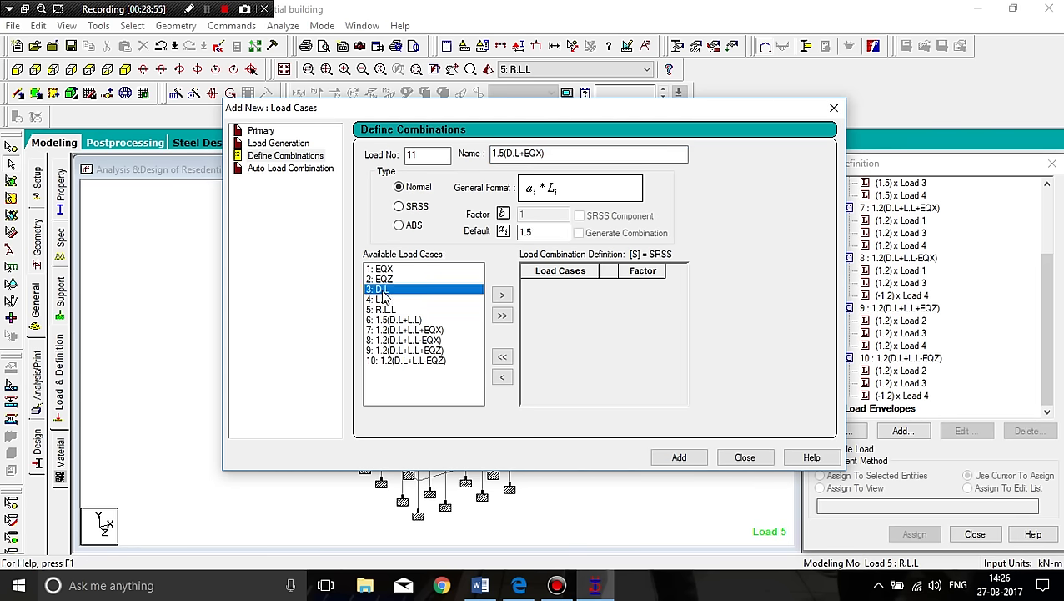
left_click(388, 270, "ctrl")
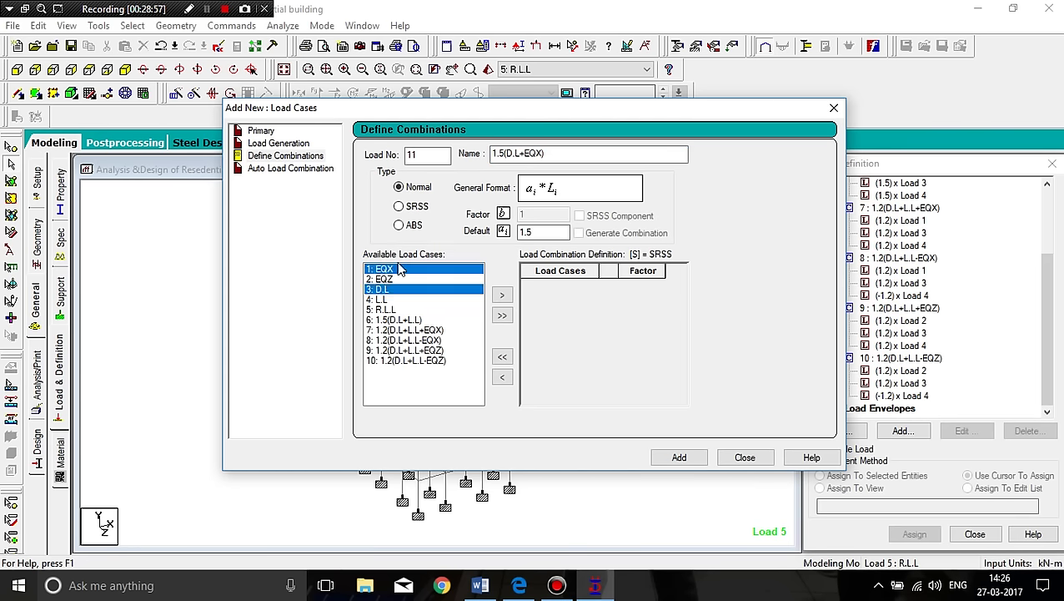
left_click(503, 295)
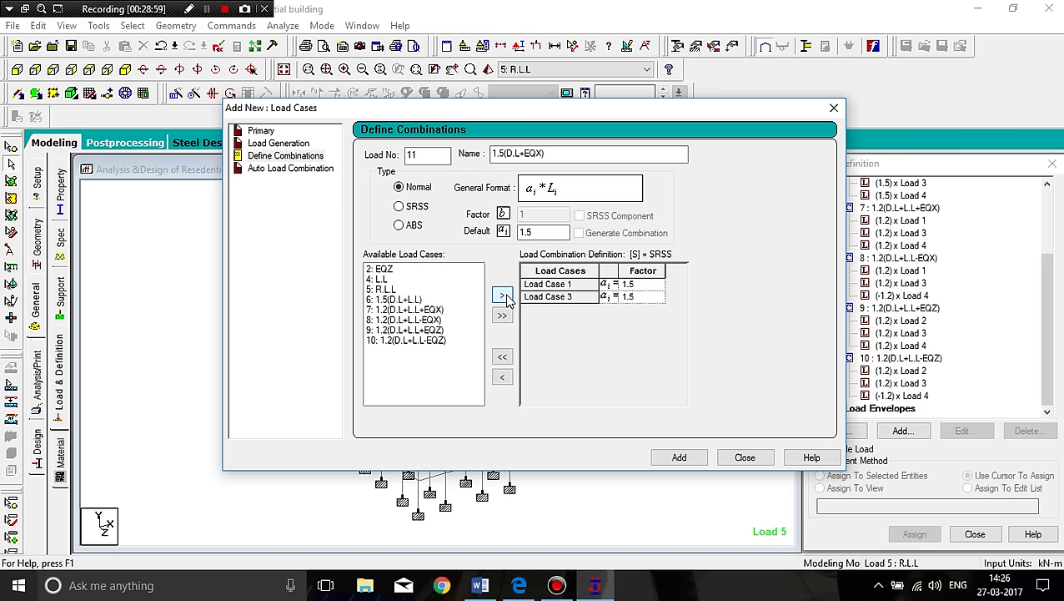
left_click(679, 457)
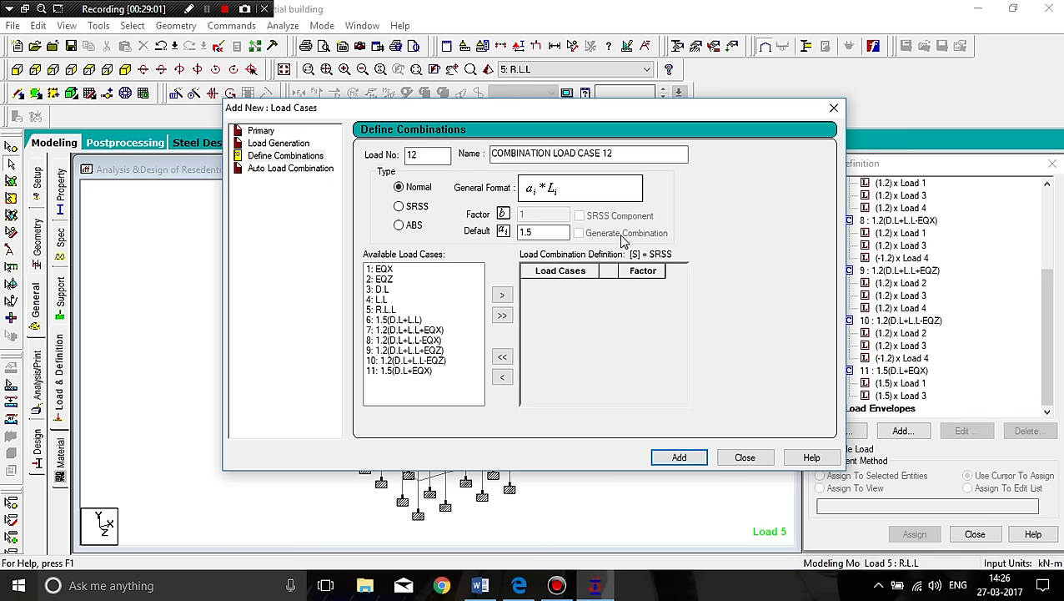
Name load combination 12 as 1.5(D.L-EQX) and copy that name for reuse.
key("shift+Home")
type("1.5")
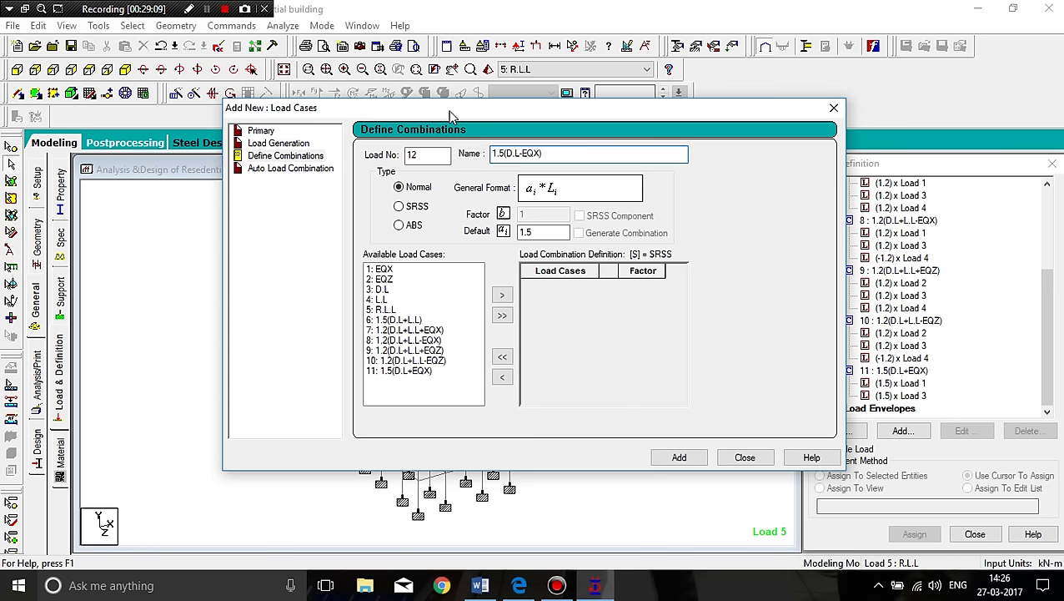
double_click(542, 154)
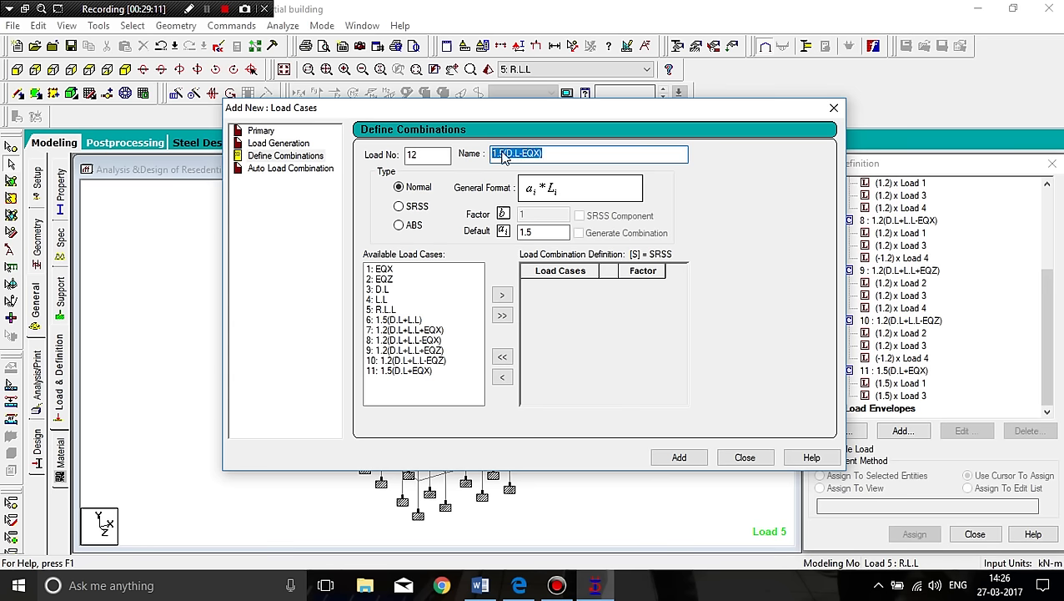
right_click(500, 155)
left_click(549, 203)
Include EQX with a factor of 1.5 and D.L with a factor of -1.5, and add load combination 12.
left_click(379, 290)
left_click(384, 268, "ctrl")
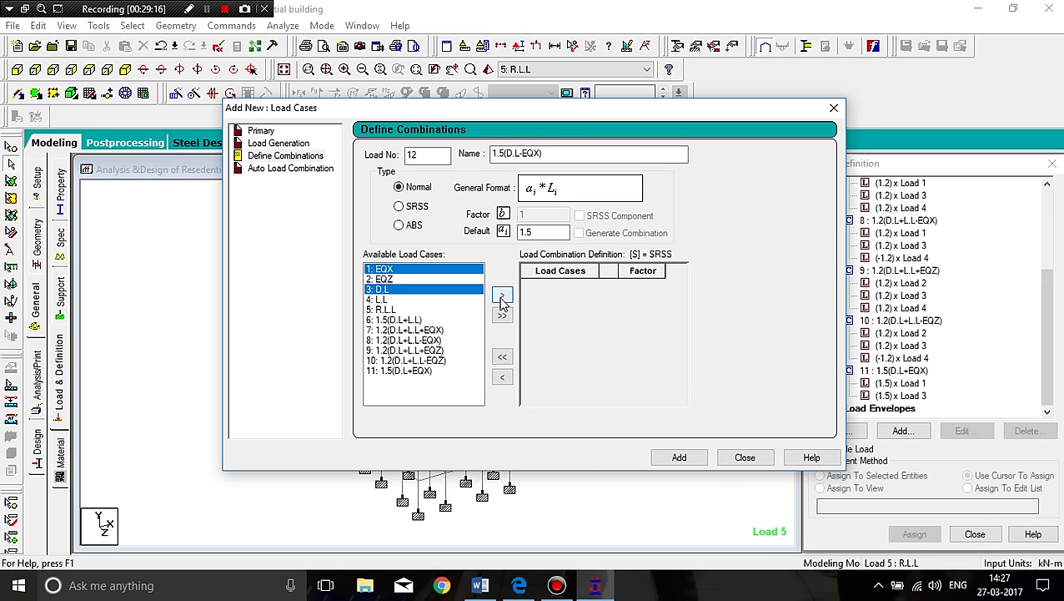
left_click(502, 295)
left_click(645, 299)
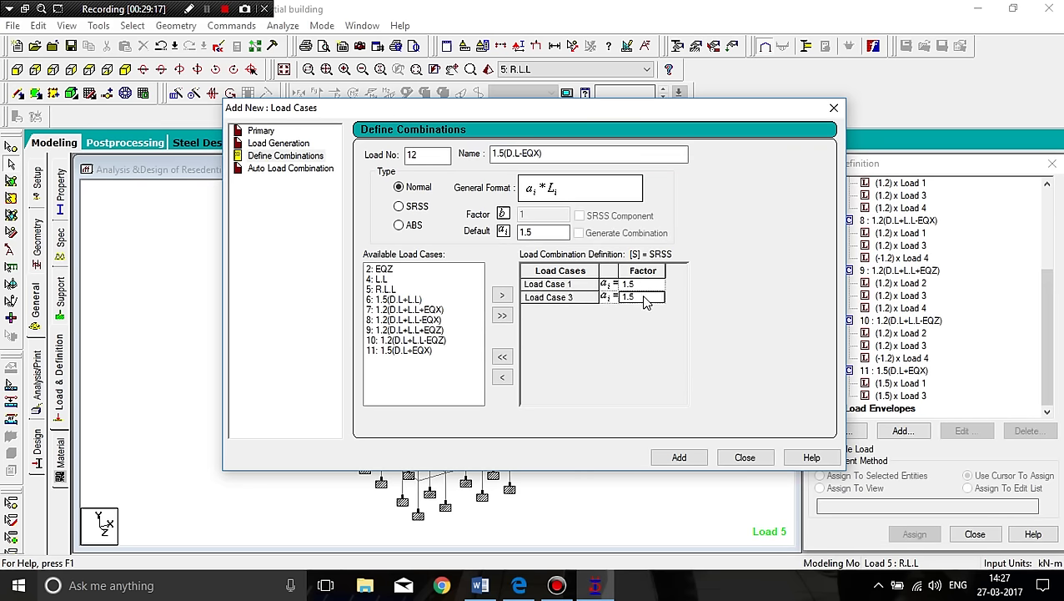
key("BackSpace")
key("BackSpace")
key("BackSpace")
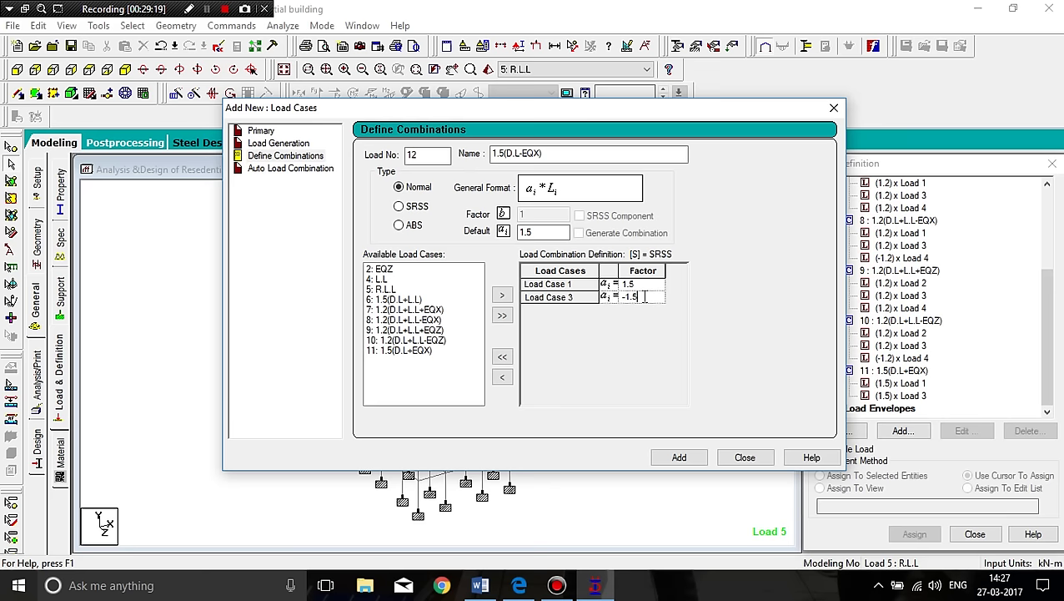
left_click(679, 457)
Name load combination 13 as 1.5(D.L+EQZ) and select load cases D.L and EQZ for it.
left_click_drag(618, 153, 450, 150)
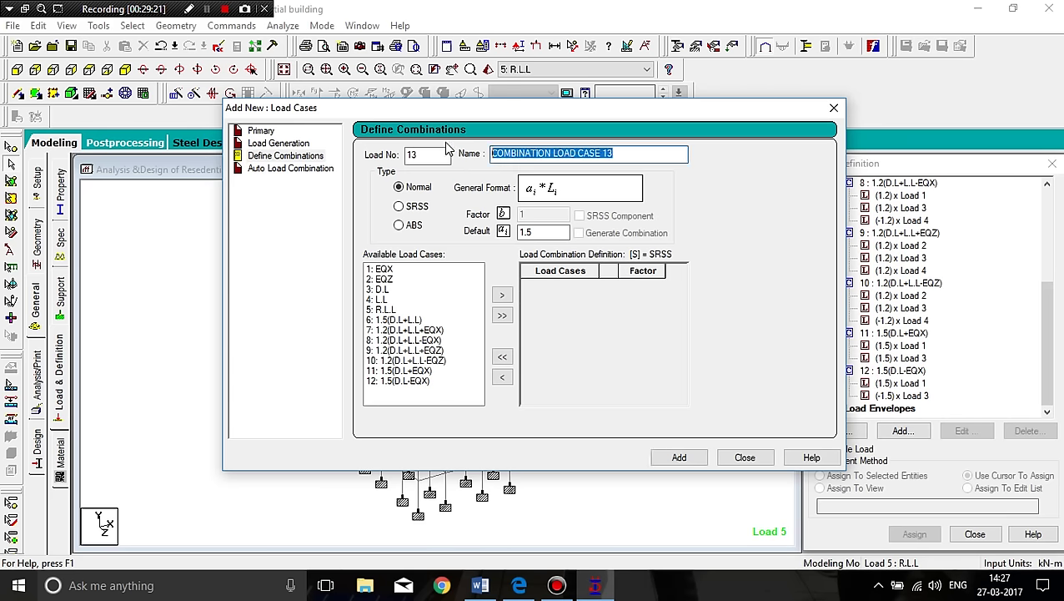
key("ctrl+v")
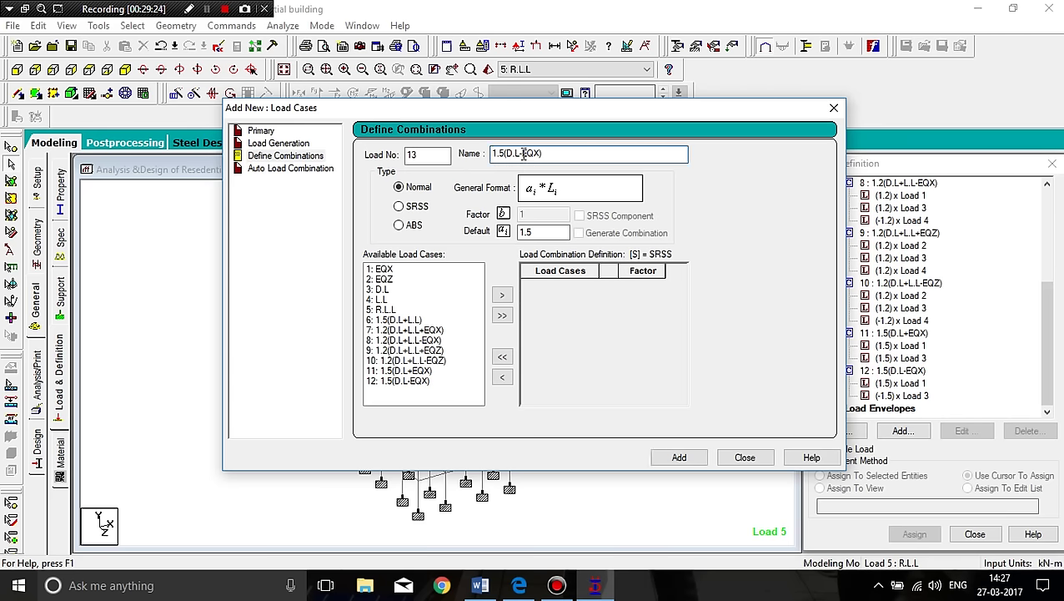
left_click(524, 155)
key("BackSpace")
type("+EQZ")
left_click(380, 290)
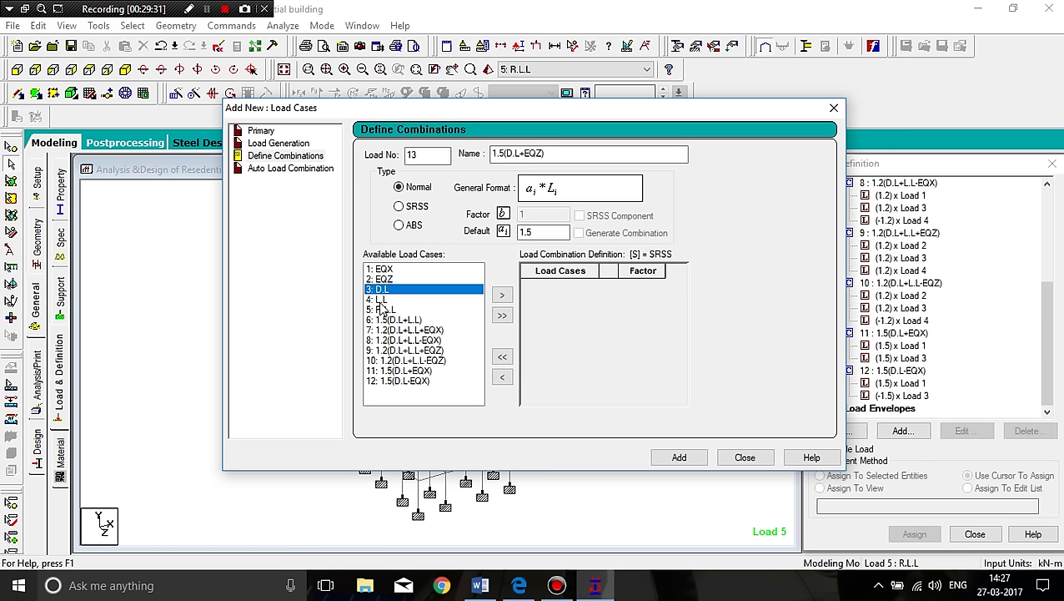
left_click(379, 279, "ctrl")
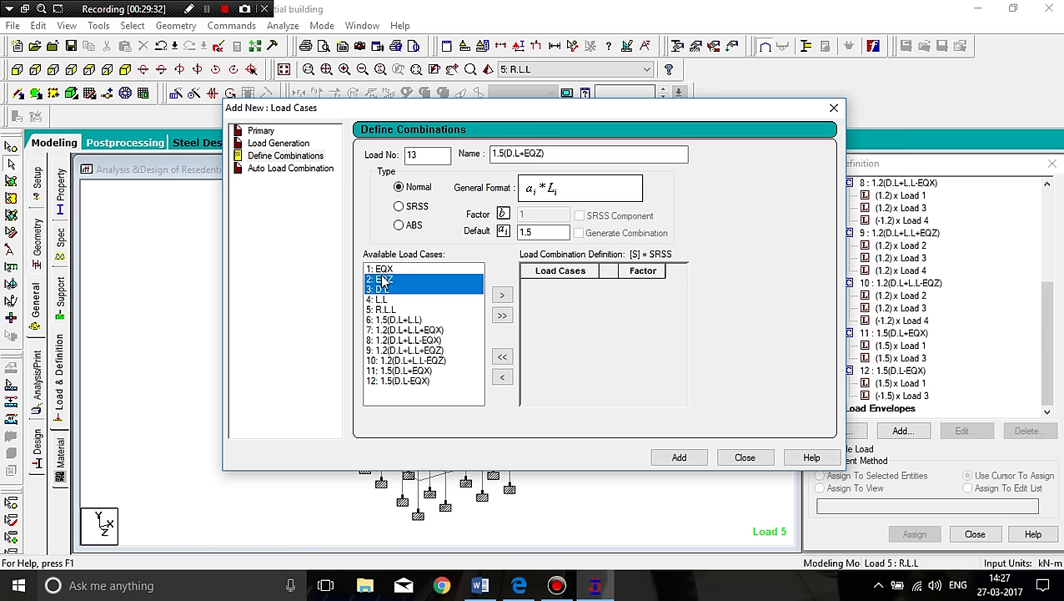
Include EQZ and D.L at factor 1.5 in combination 13, 1.5(D.L+EQZ), and add it to the load cases.
left_click(502, 296)
left_click(680, 457)
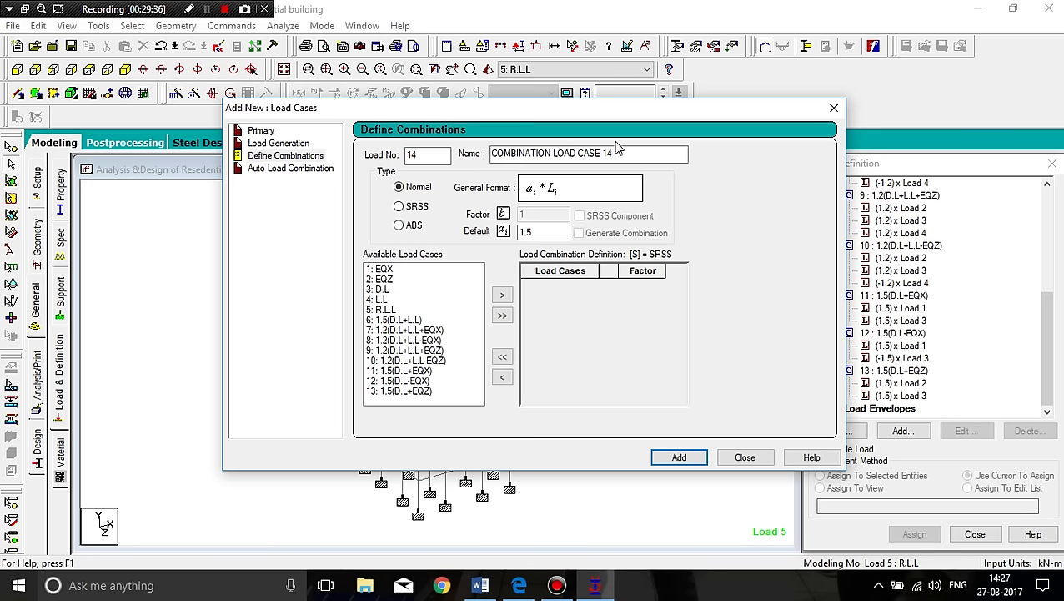
Name combination 14 1.5(D.L-EQZ) and include load cases EQZ and D.L with the default factor 1.5.
key("ctrl+v")
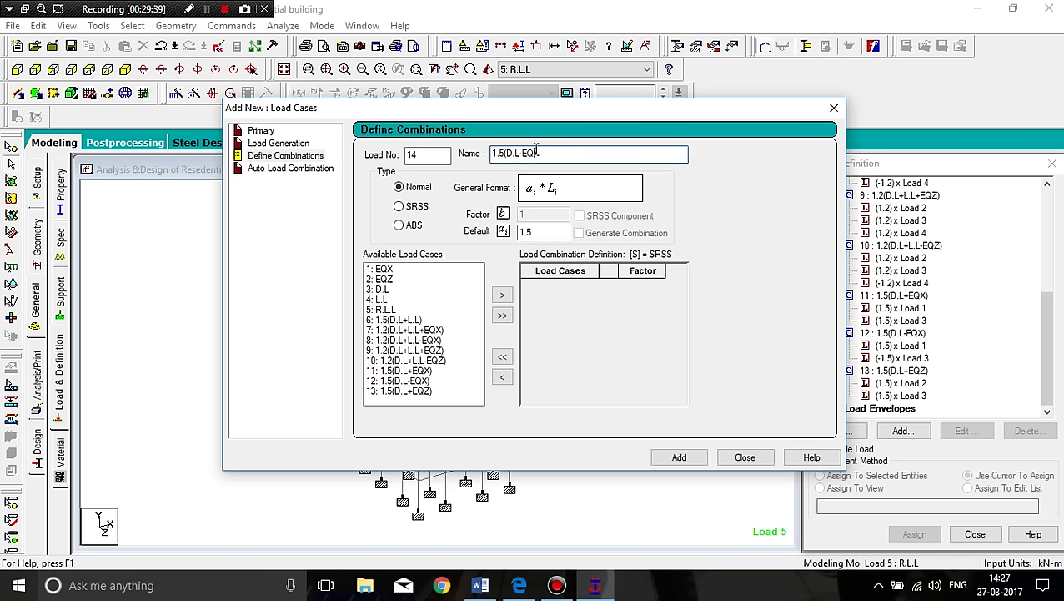
left_click(381, 288)
left_click(380, 278, "ctrl")
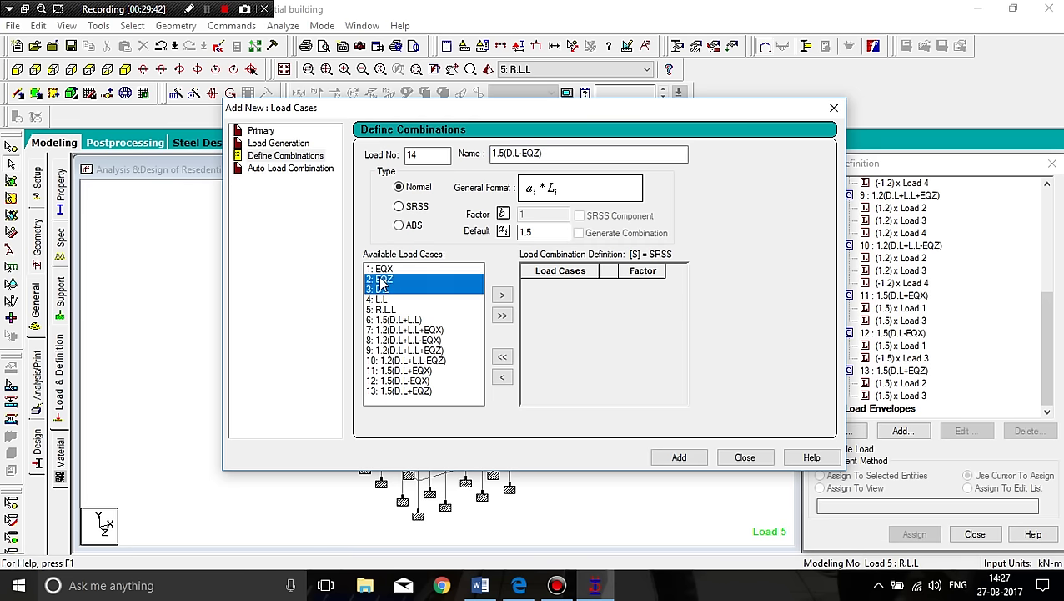
left_click(502, 295)
Set the factor of Load Case 3 to -1.5 in combination 14 and add the combination.
left_click(654, 284)
key("Down")
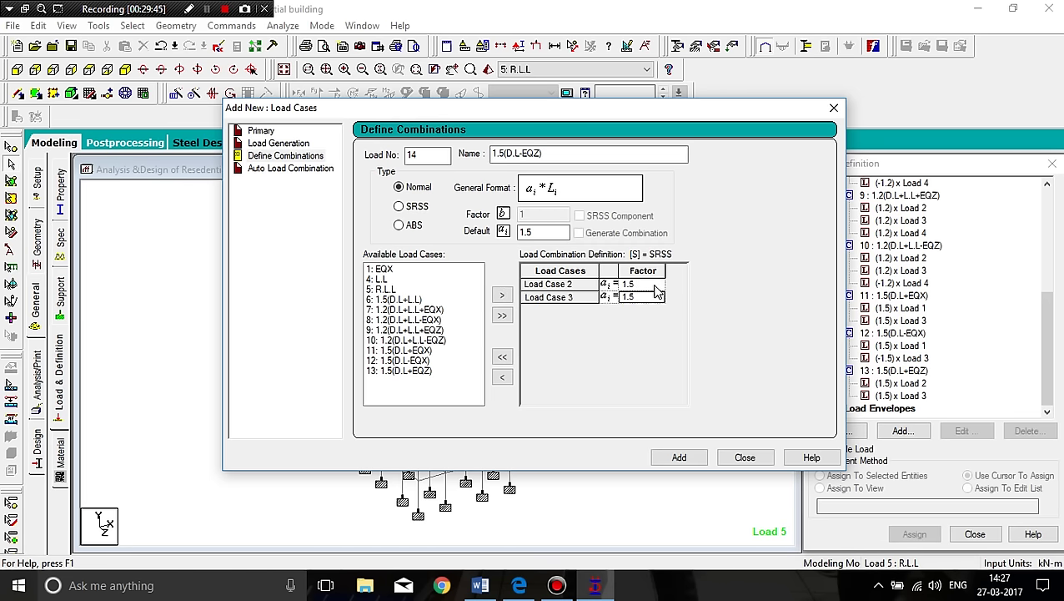
key("BackSpace")
key("BackSpace")
key("BackSpace")
type("-1")
left_click(681, 458)
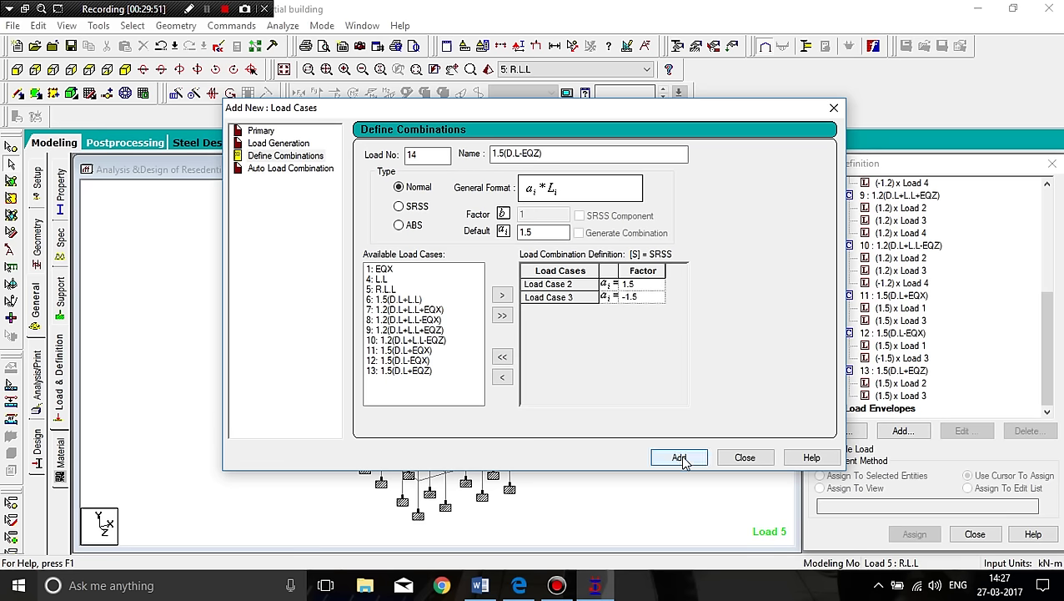
left_click(680, 458)
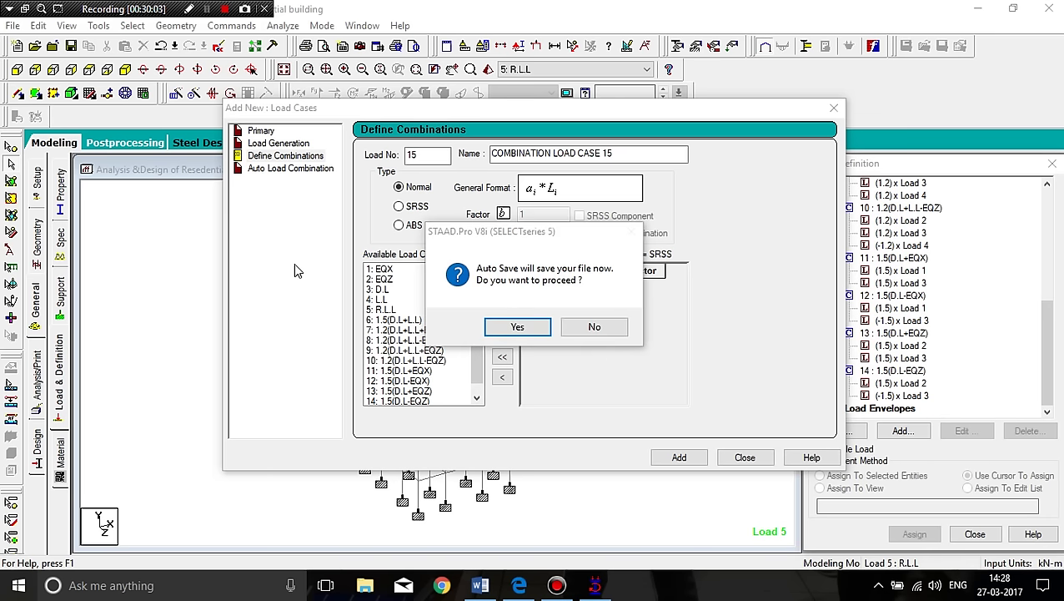
Accept the auto save of the model file.
left_click(513, 328)
left_click(440, 313)
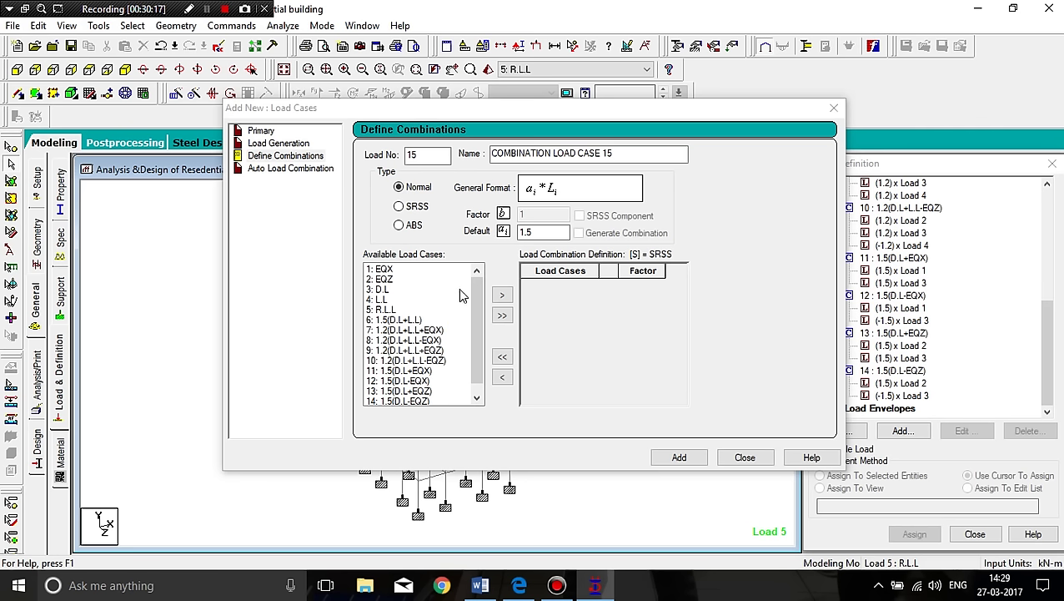
Switch to the Load Calculation document in Word and review its limit state and foundation load combinations.
left_click(480, 584)
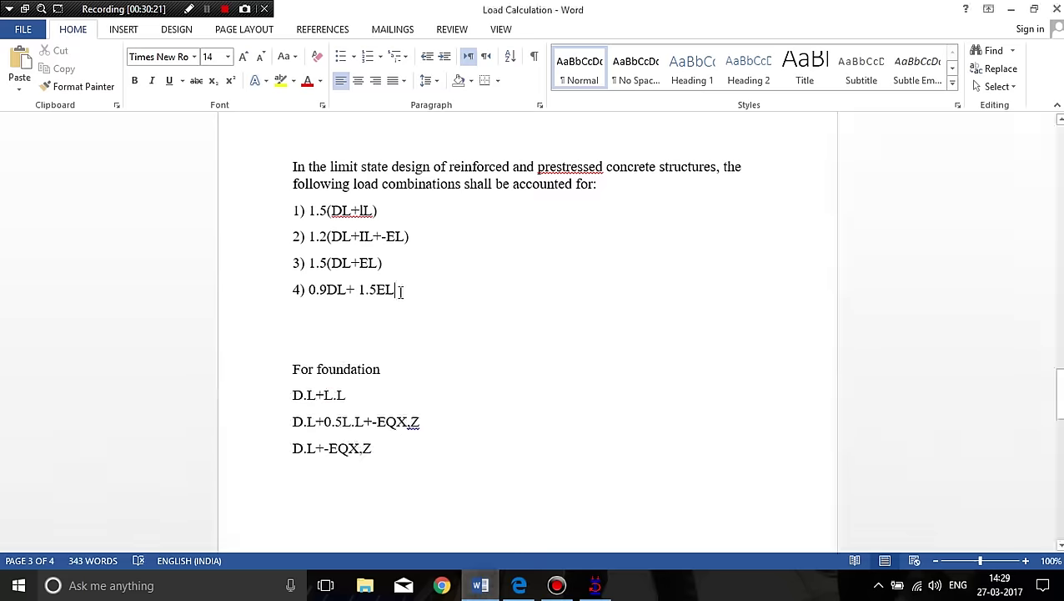
left_click_drag(399, 291, 291, 210)
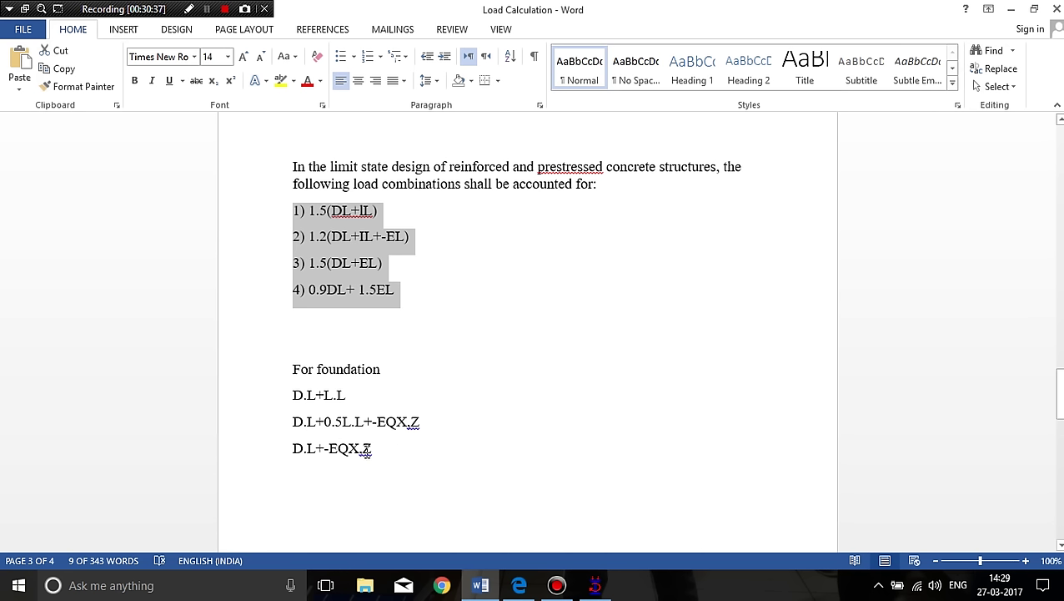
left_click(372, 448)
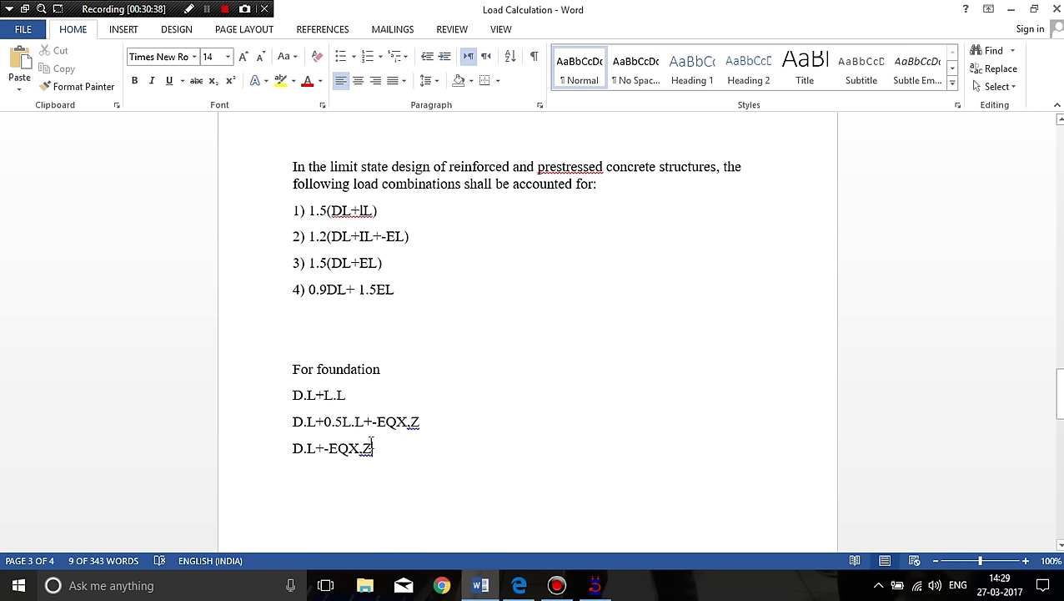
double_click(332, 423)
mouse_move(325, 423)
left_mouse_down()
mouse_move(350, 425)
mouse_move(340, 431)
left_mouse_up()
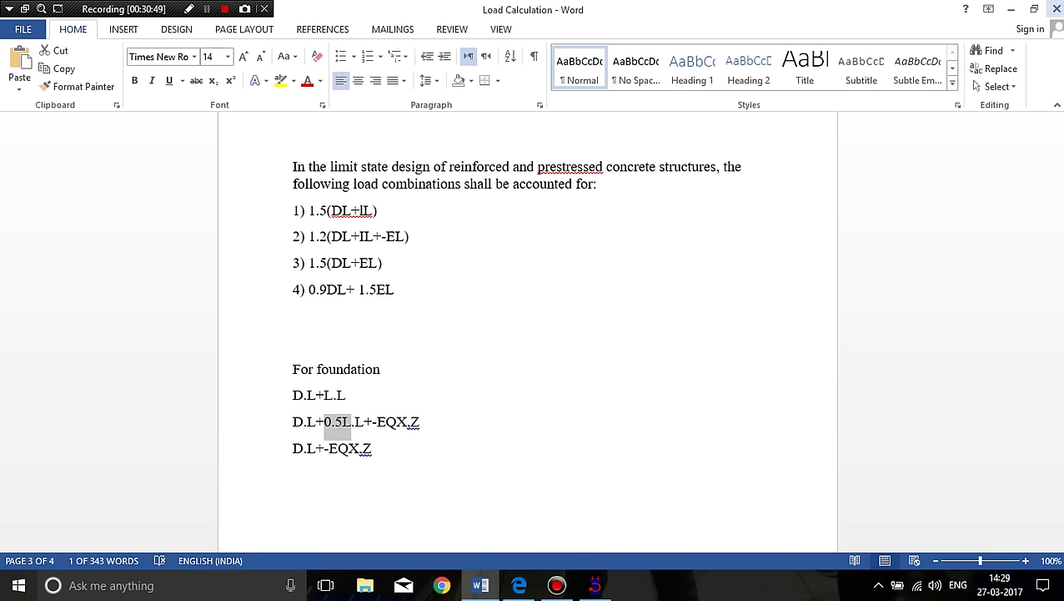
left_click_drag(291, 395, 381, 454)
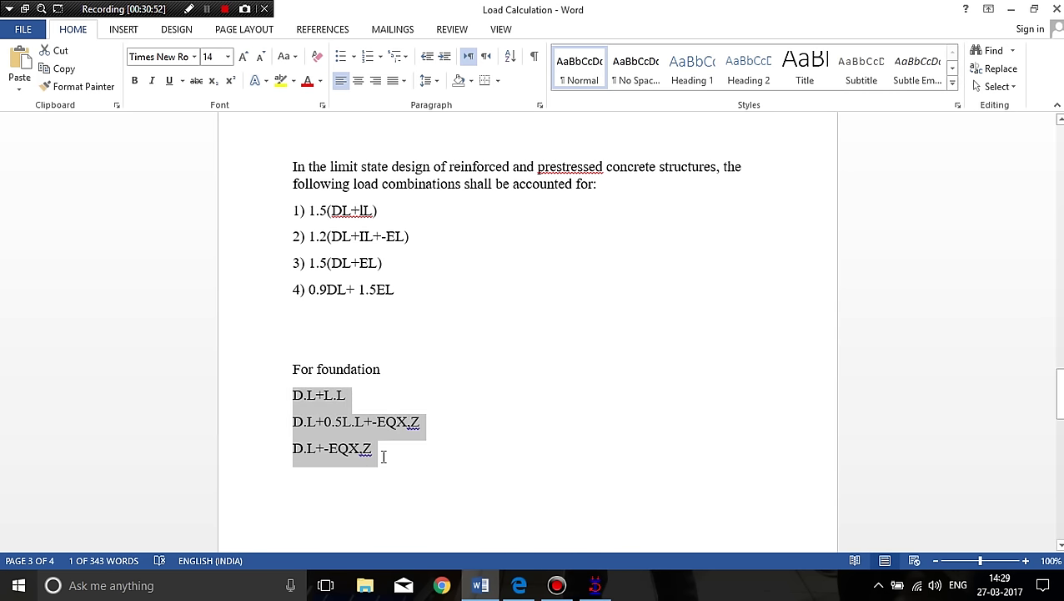
left_click(1011, 12)
Name load combination 15 D.L+L.L.
left_click_drag(614, 154, 494, 158)
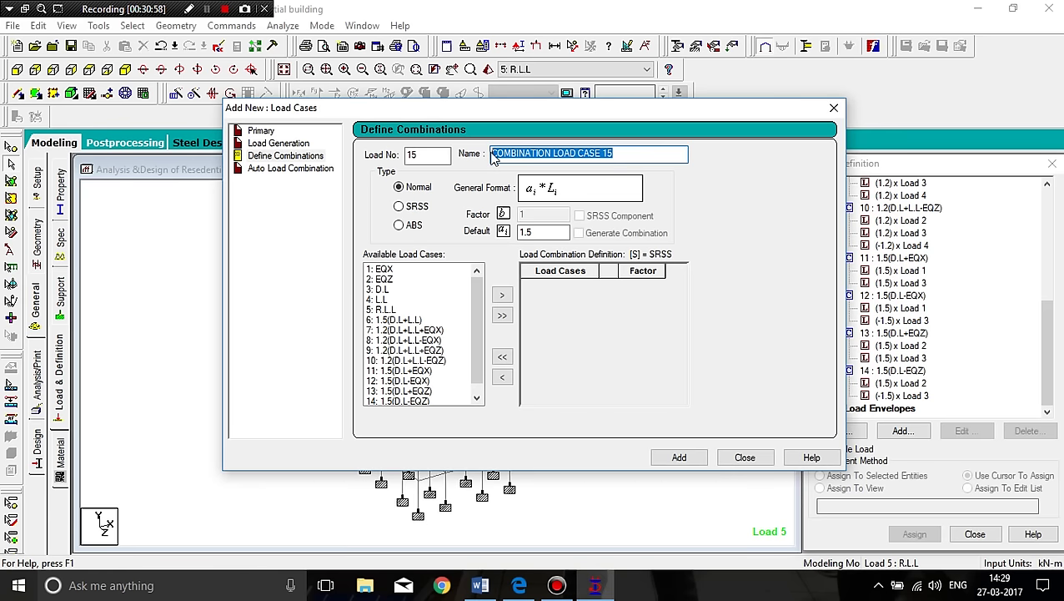
type("D")
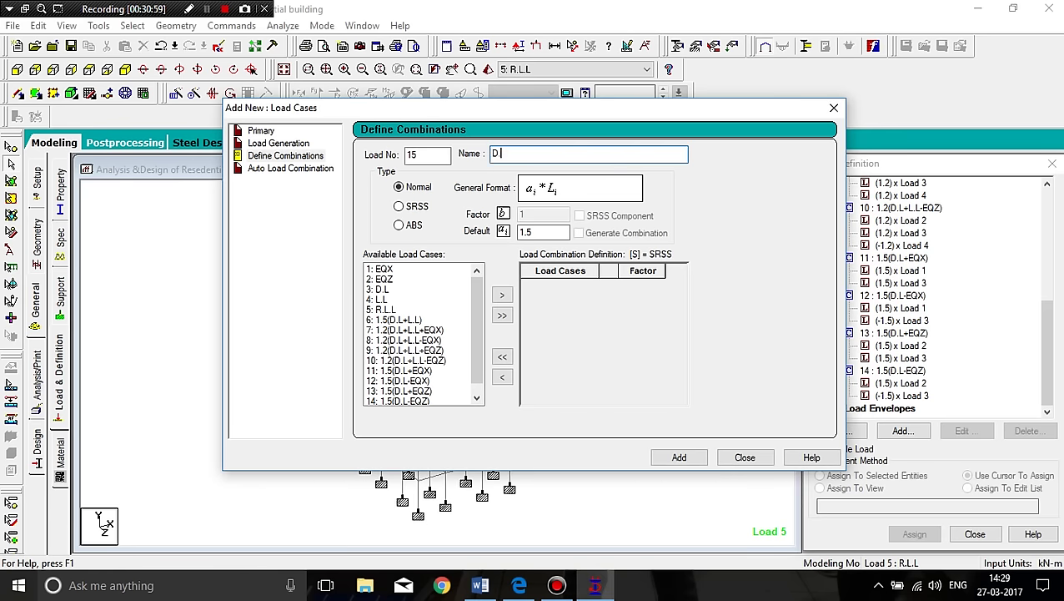
type("L.L+L.L")
Set the default factor to 1, include D.L and L.L in combination 15, and add it.
left_click(386, 291)
left_click(387, 300, "ctrl")
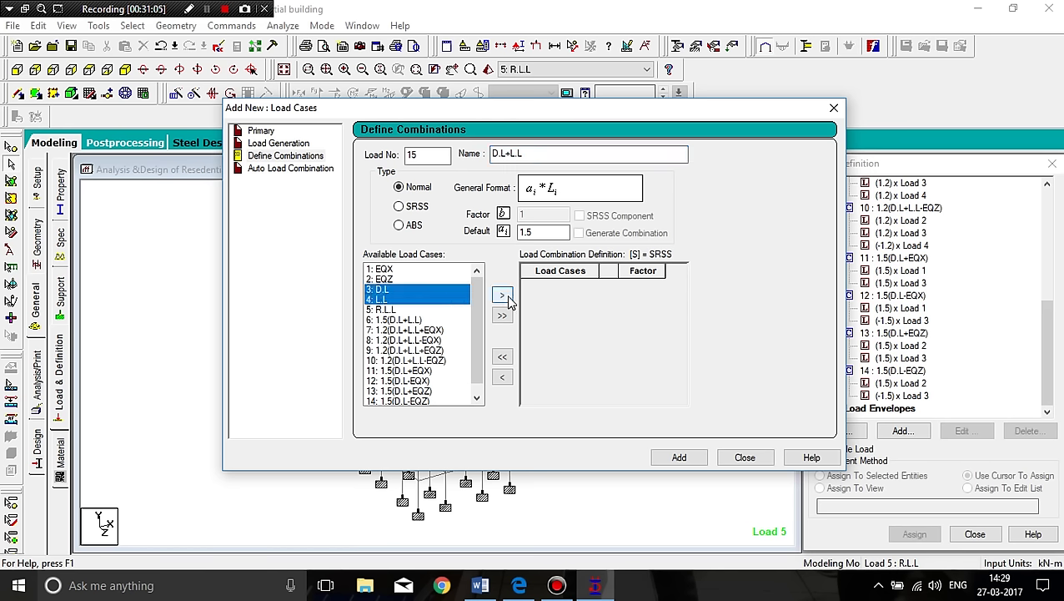
left_click_drag(539, 232, 495, 231)
type("1")
left_click(503, 297)
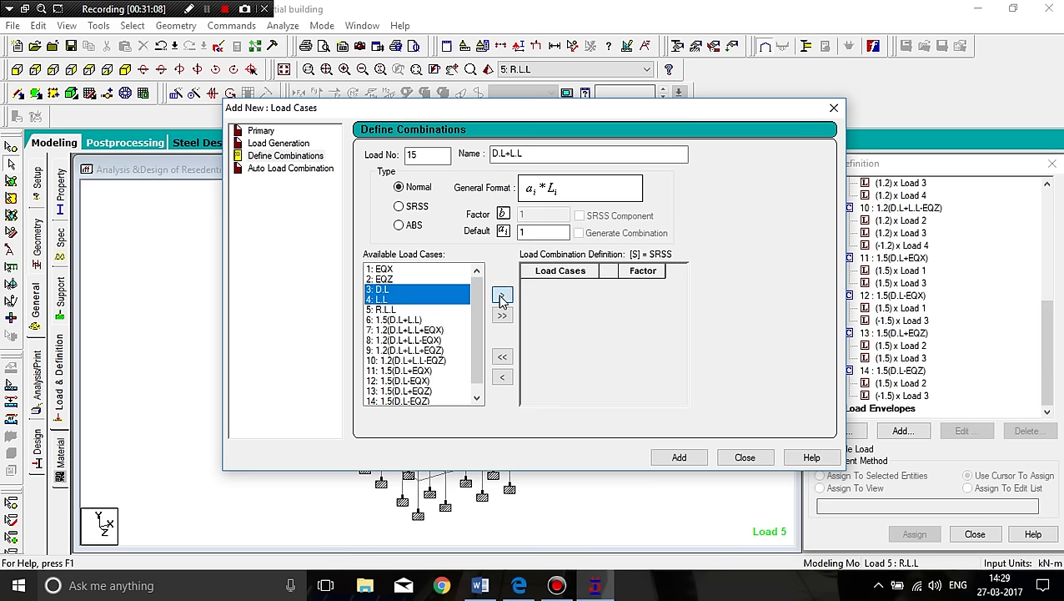
left_click(679, 458)
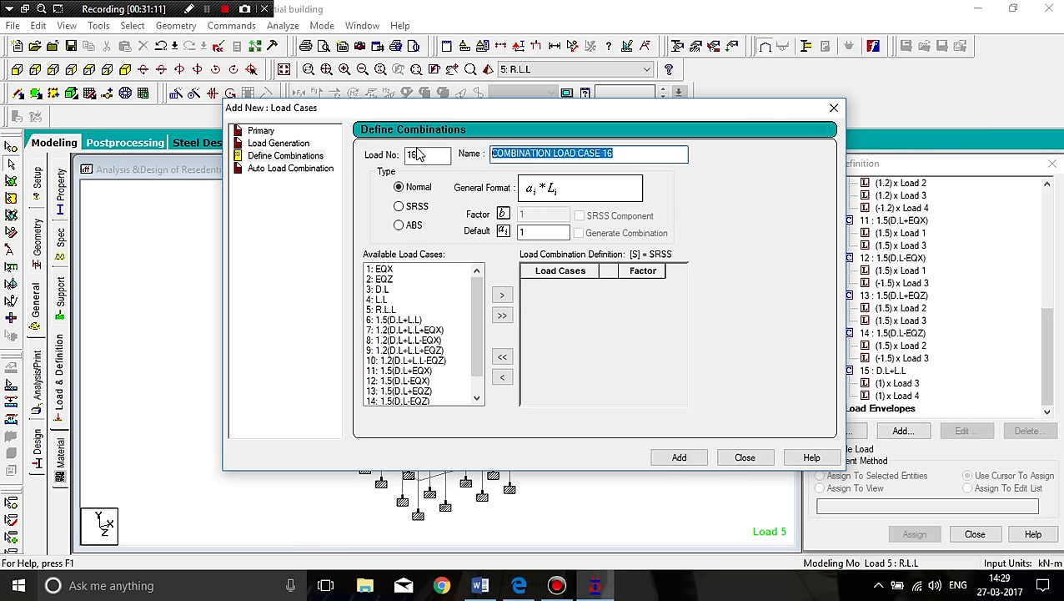
Add combination 16 named D.L+0.5L.L+EQX, containing EQX, D.L and L.L at factor 1, and copy its name.
type("D.L+0.5L.L")
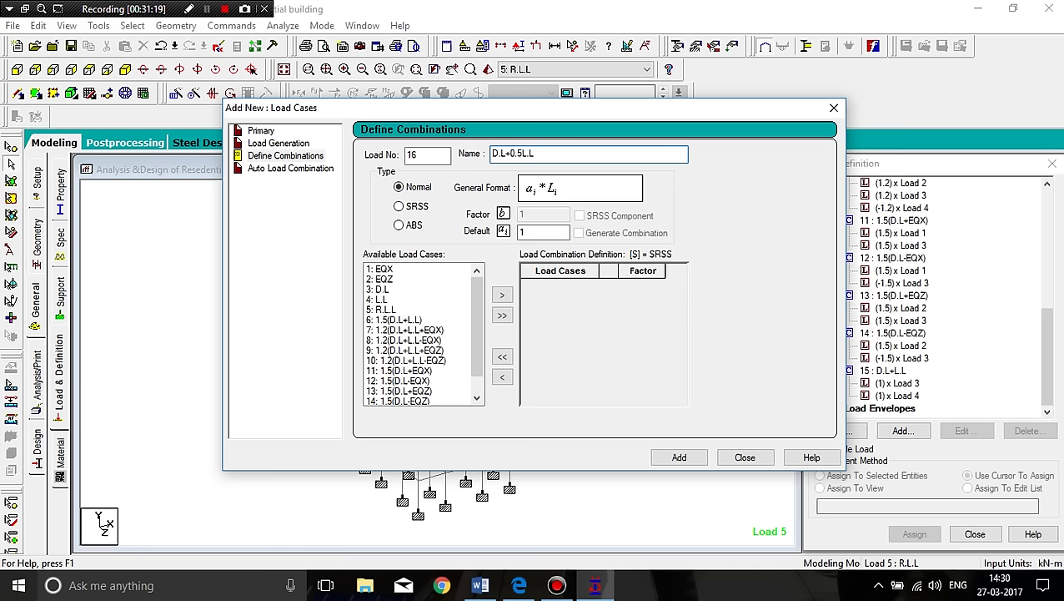
type("+EQX")
left_click(382, 289)
left_click(382, 300, "ctrl")
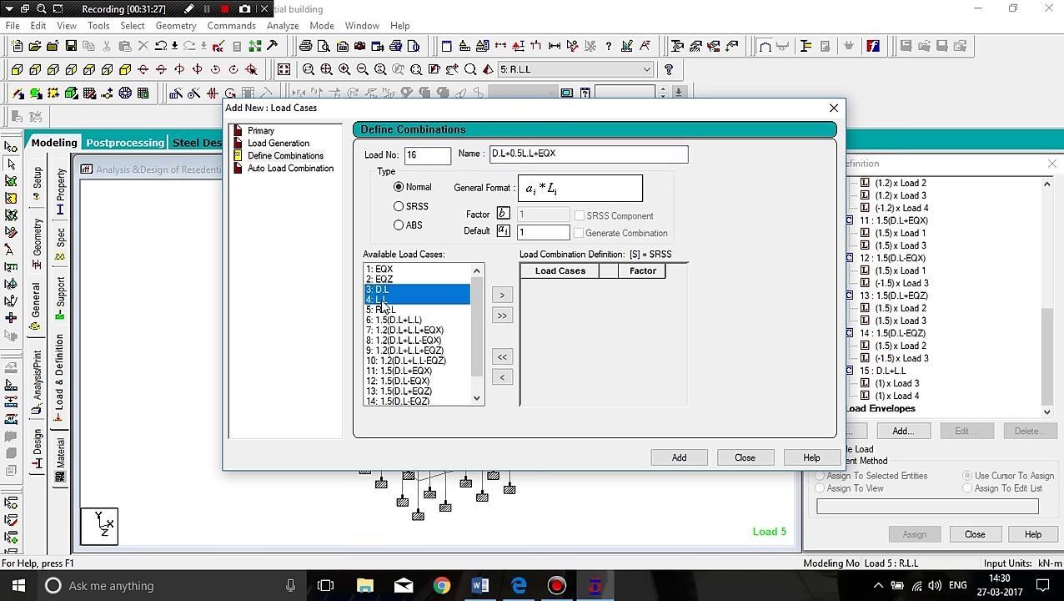
left_click(383, 270, "ctrl")
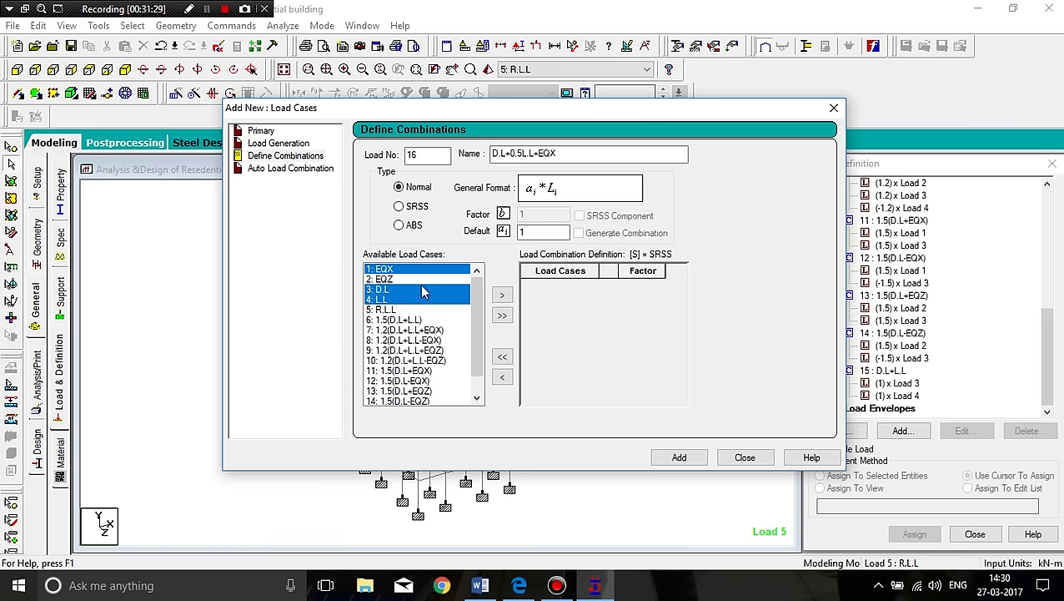
left_click_drag(568, 158, 338, 158)
key("ctrl+c")
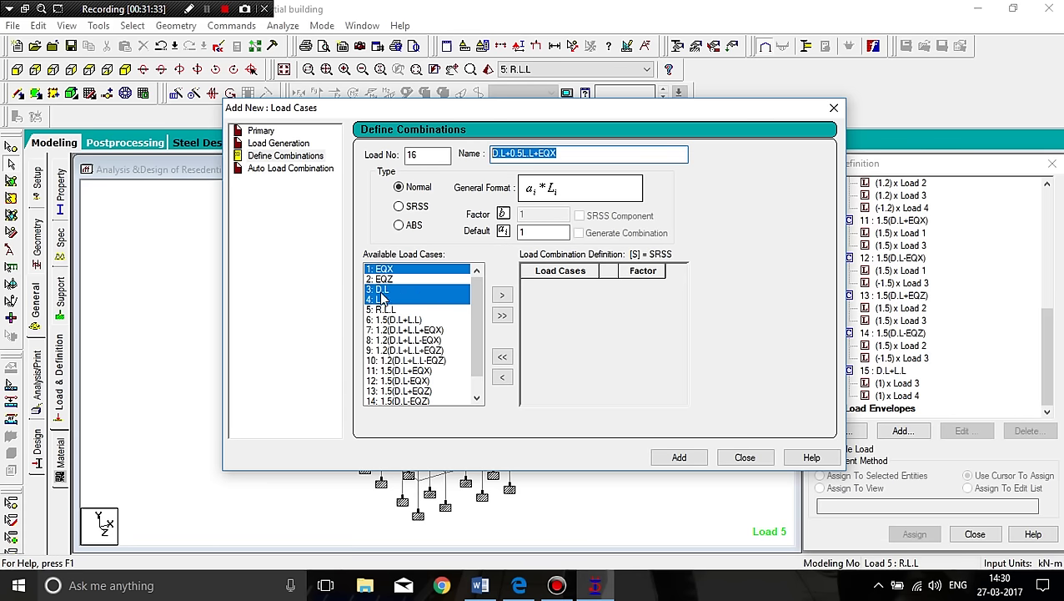
left_click(502, 295)
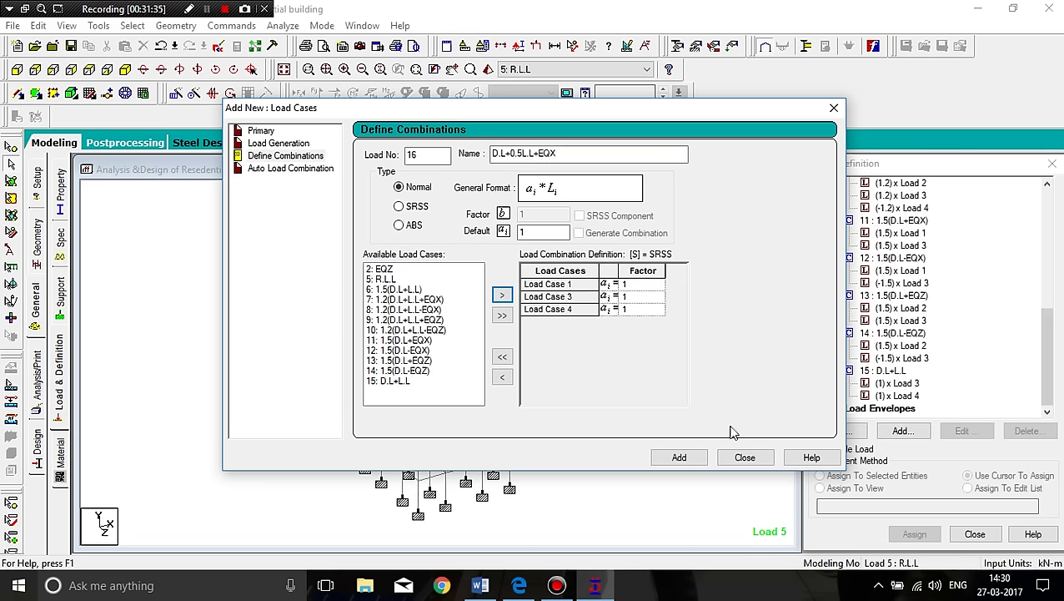
left_click(680, 458)
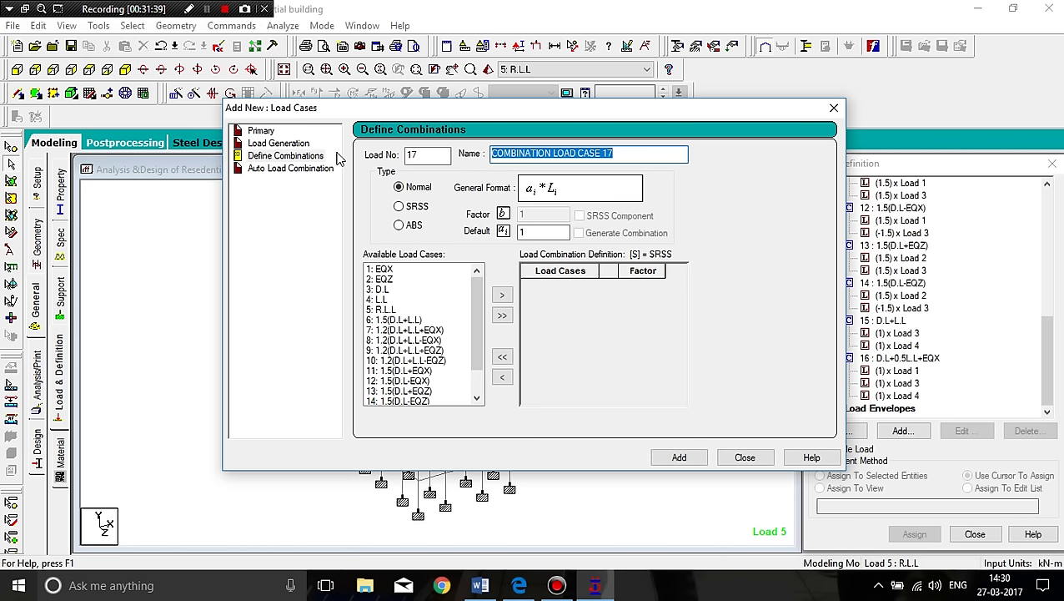
Name combination 17 D.L+0.5L.L-EQX by reusing the copied name and changing the sign before EQX to minus.
key("ctrl+v")
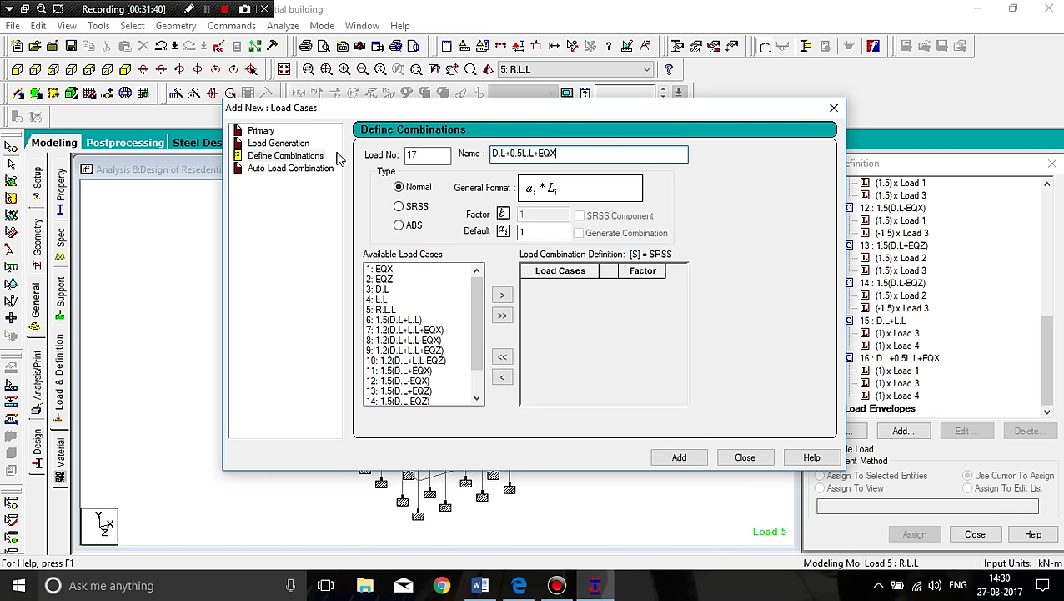
left_click(543, 159)
key("BackSpace")
type("-")
Include EQX and D.L at factor 1 and L.L at factor -1 in combination 17, and add it.
left_click(392, 290)
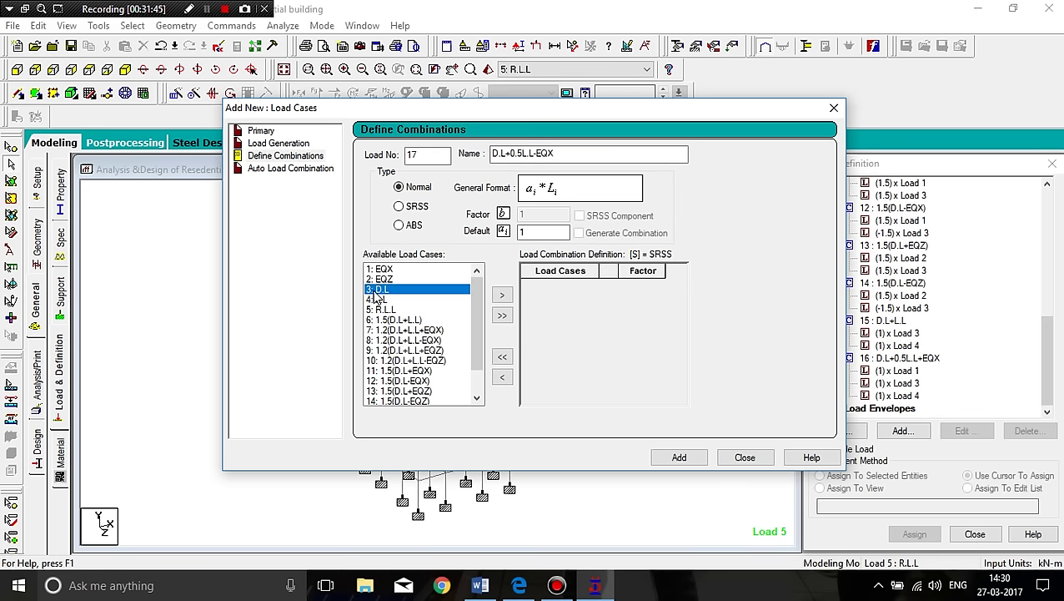
left_click(380, 300, "ctrl")
left_click(384, 269, "ctrl")
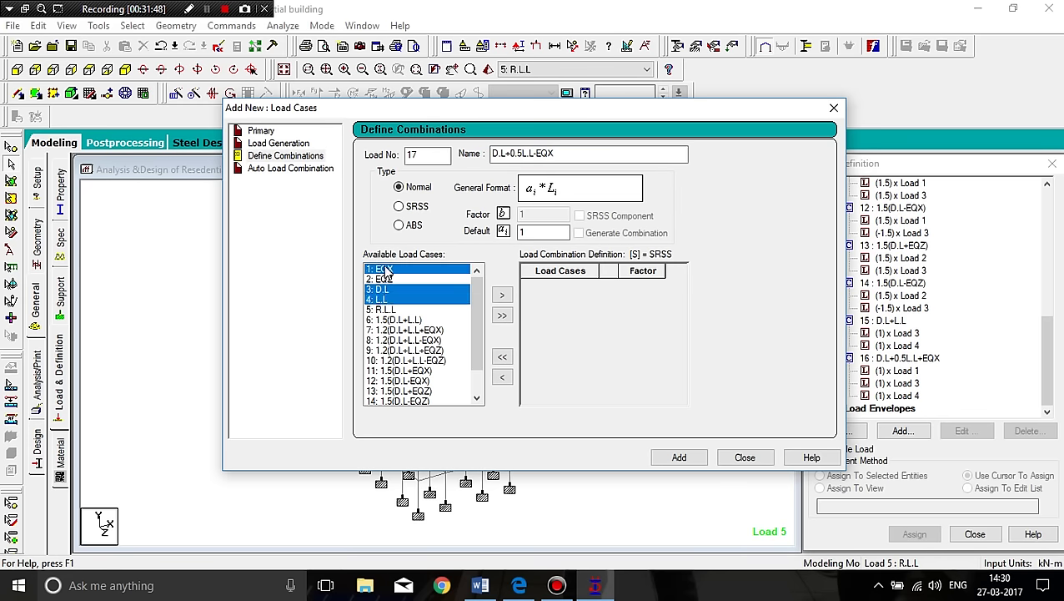
left_click(502, 294)
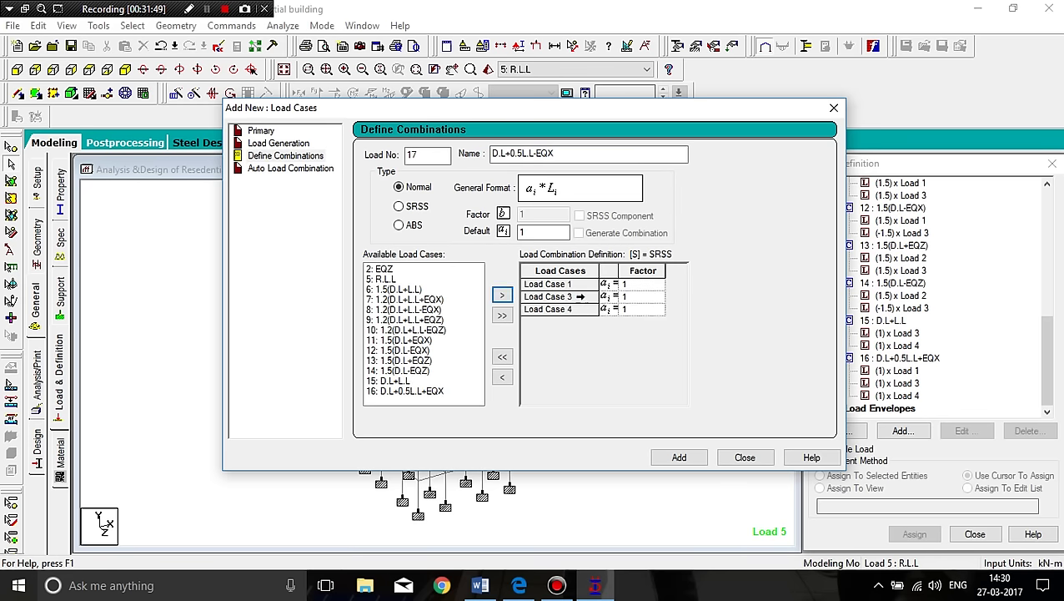
left_click(632, 298)
left_click(632, 308)
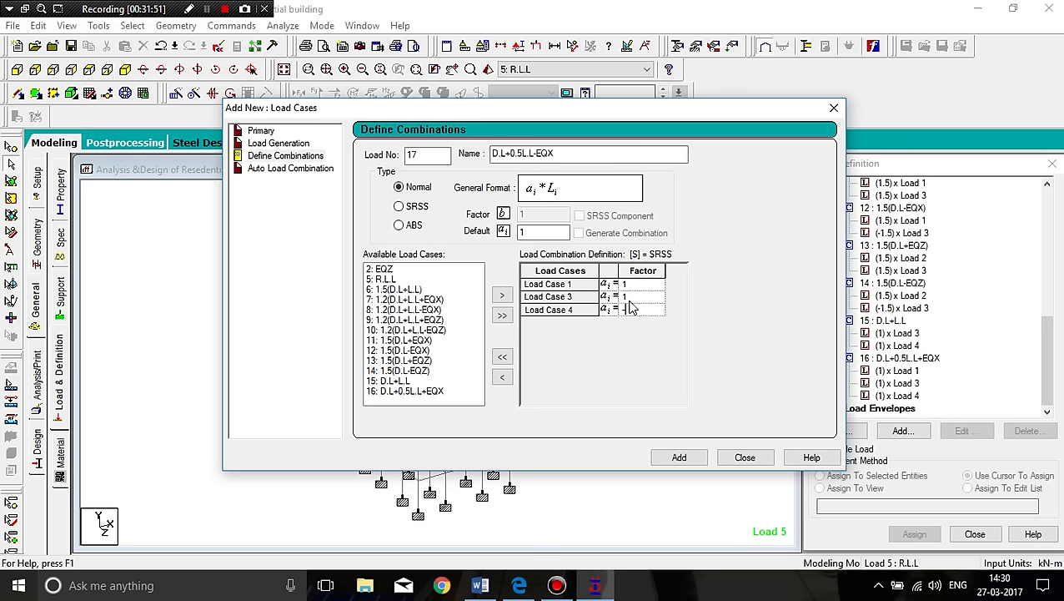
left_click(675, 458)
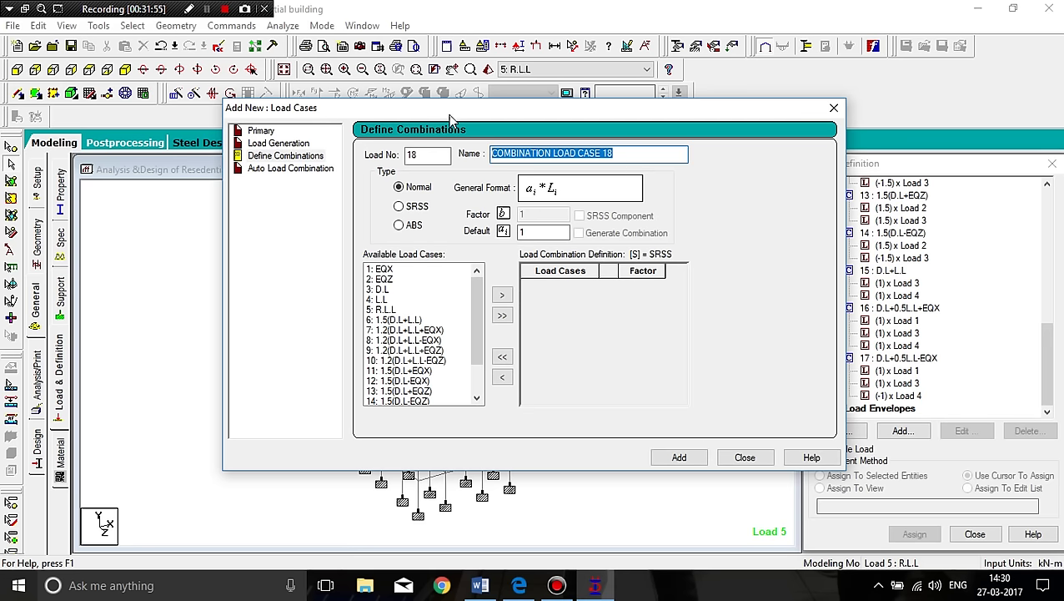
Add combination 18 named D.L+0.5L.L+EQZ, containing load cases EQZ, D.L and L.L at factor 1.
key("ctrl+v")
key("BackSpace")
type("Z")
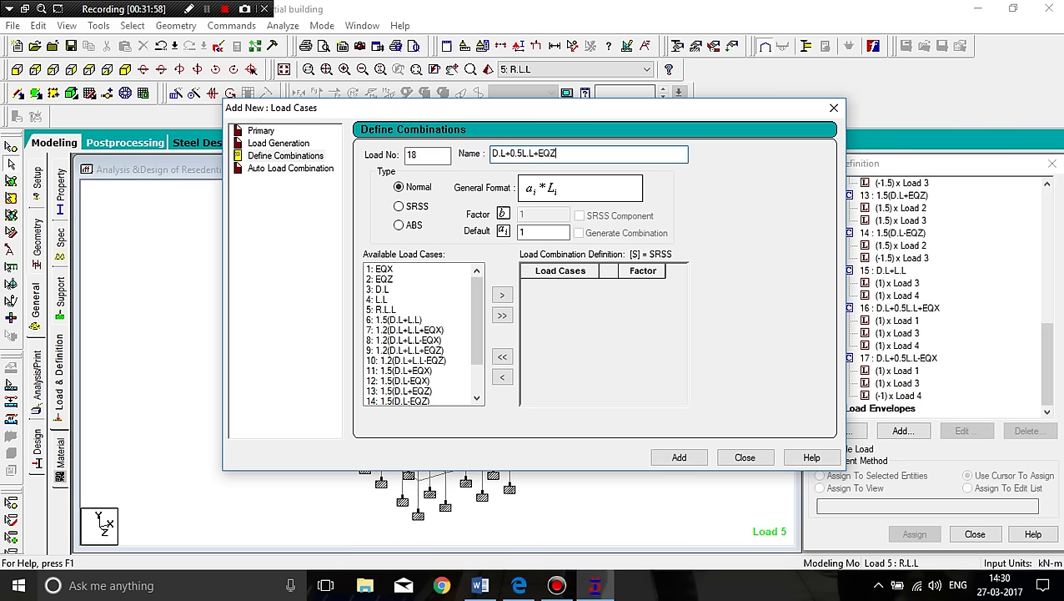
left_click(377, 290)
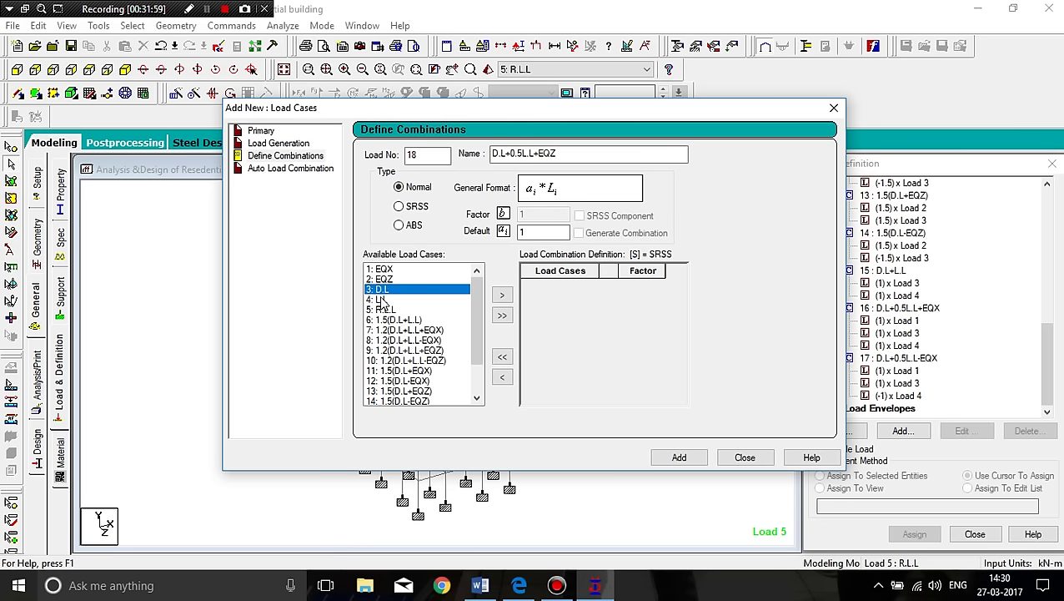
left_click(383, 300, "ctrl")
left_click(382, 280, "ctrl")
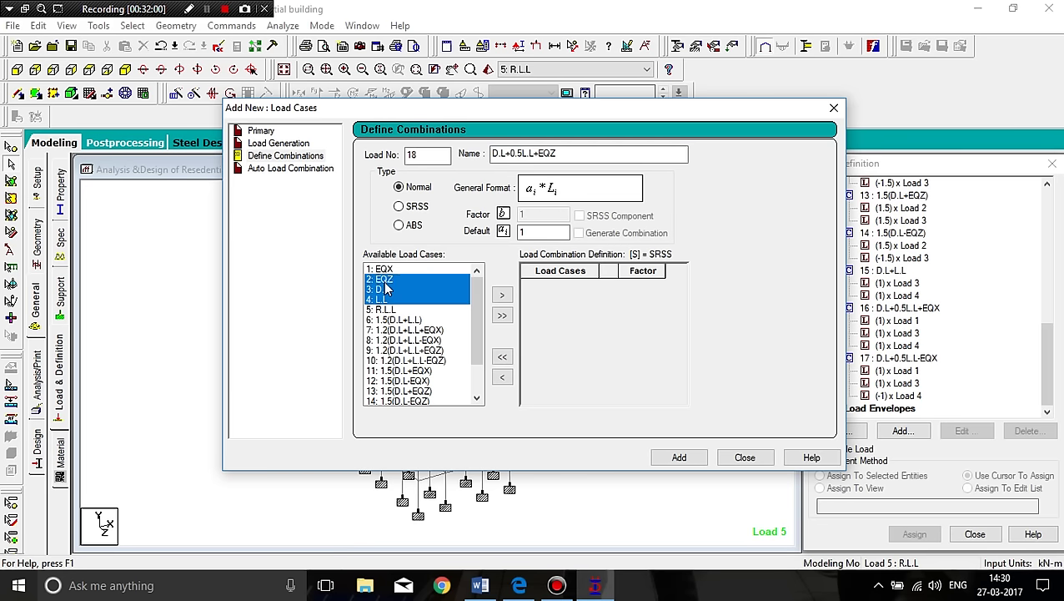
left_click(503, 297)
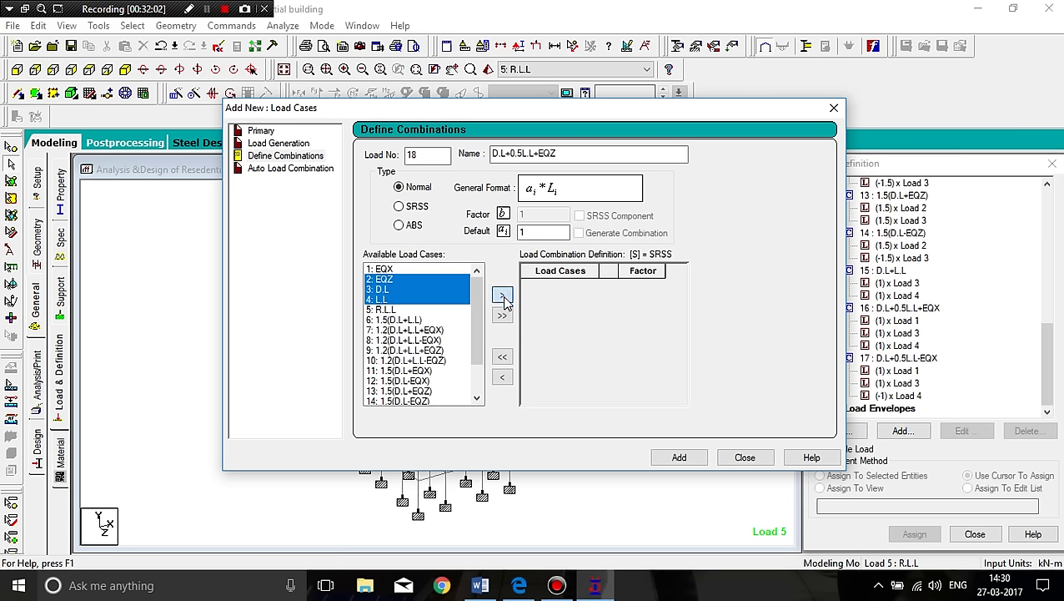
left_click(687, 460)
Name combination 19 D.L+0.5L.L-EQZ by reusing the copied name and changing its ending from +EQX to -EQZ.
left_click_drag(687, 153, 374, 144)
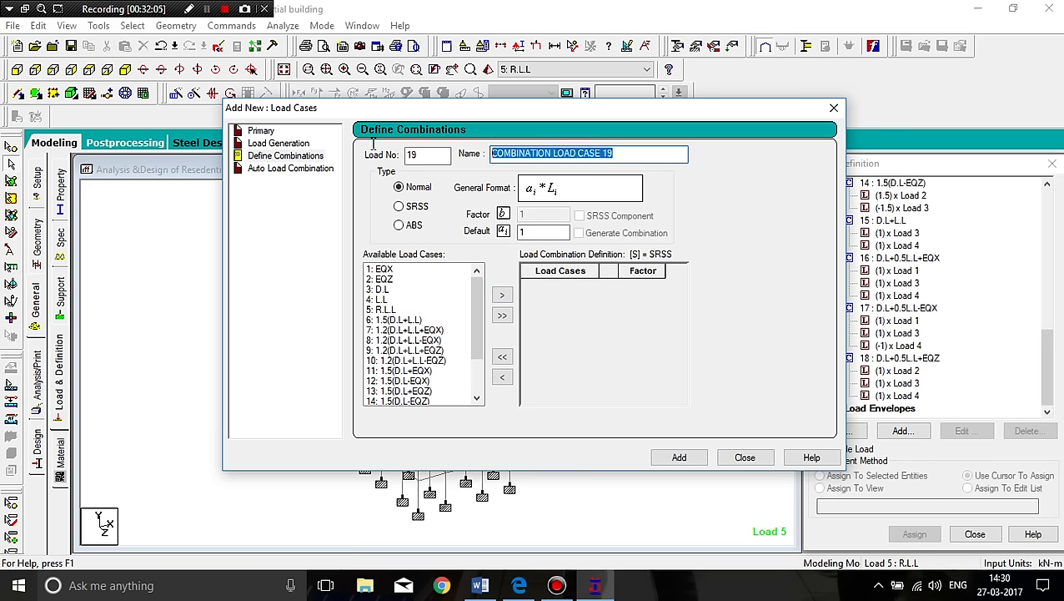
key("ctrl+v")
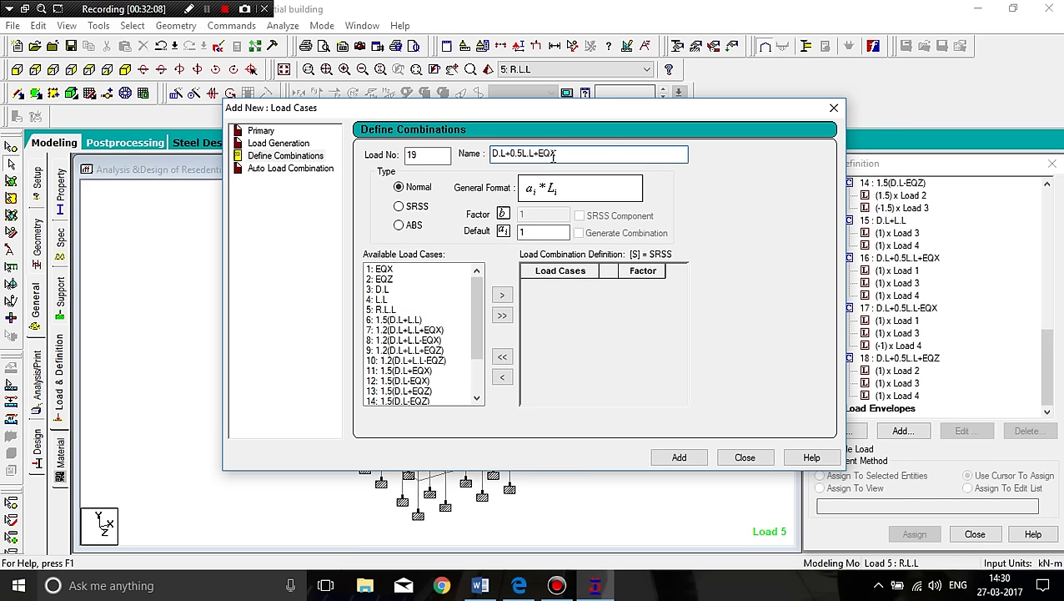
key("BackSpace")
type("Z")
left_click(537, 153)
key("BackSpace")
type("-")
Include EQZ and D.L at factor 1 and L.L at factor -1 in combination 19, and add it.
left_click(385, 290)
left_click(382, 301, "shift")
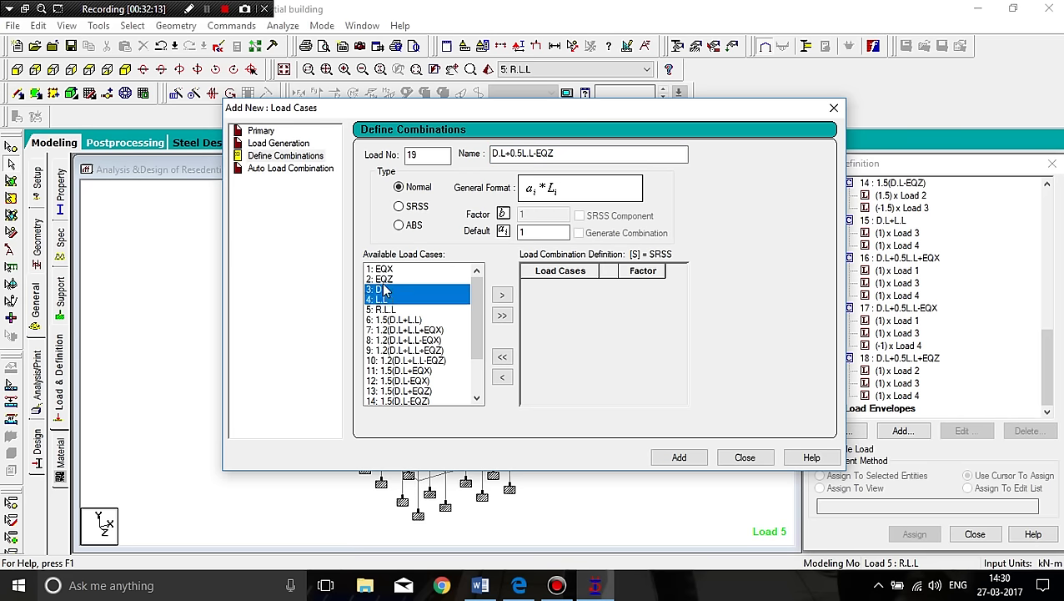
left_click(384, 279, "ctrl")
left_click(501, 295)
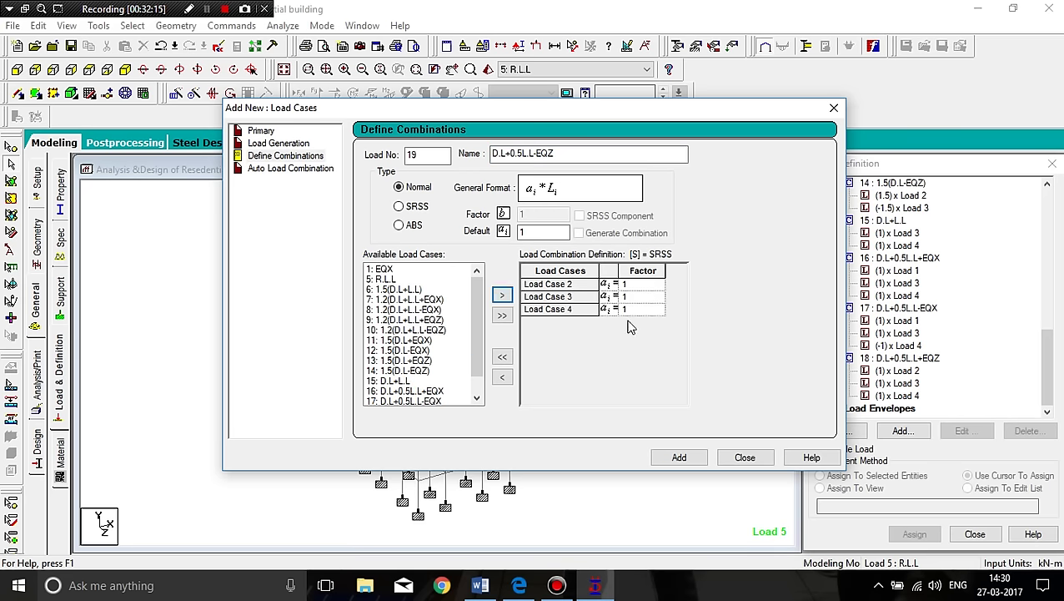
left_click(632, 309)
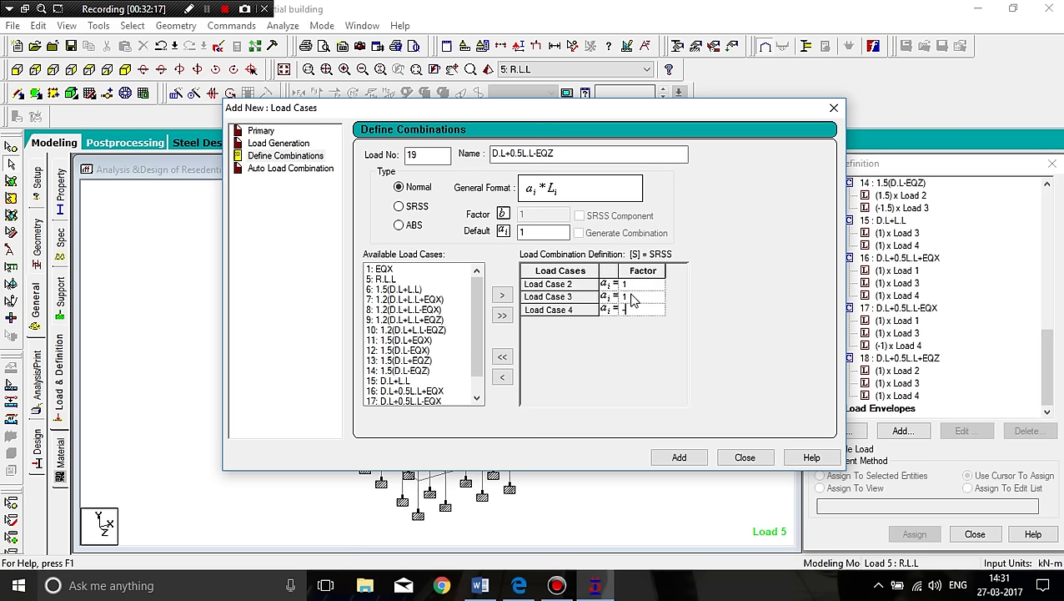
type("-1")
left_click(677, 461)
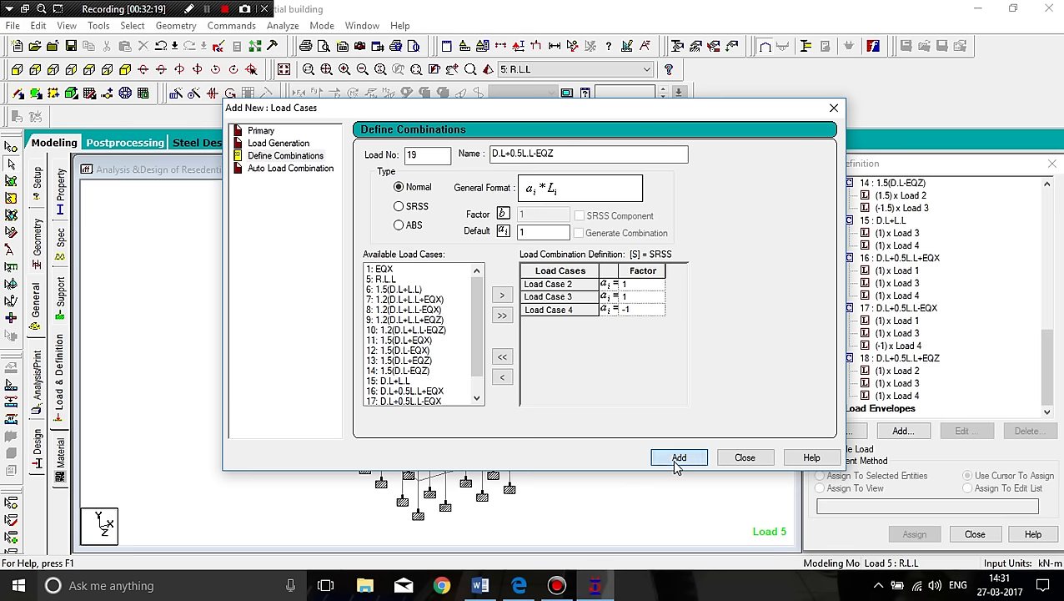
Add combination 20 named D.L+EQX, containing load cases EQX and D.L at factor 1.
left_click_drag(659, 152, 492, 150)
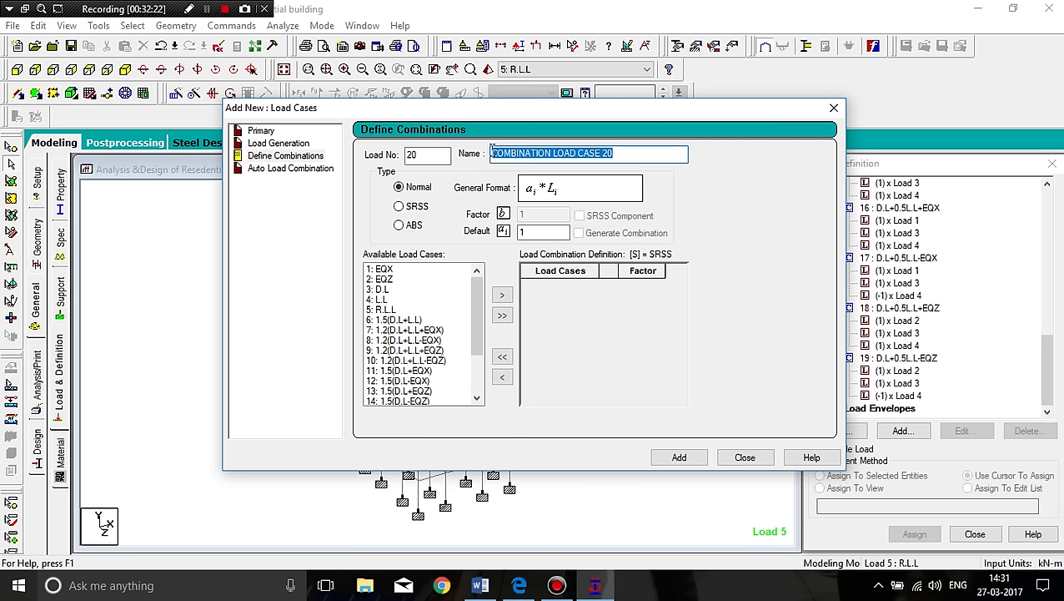
type("D.L+EQX")
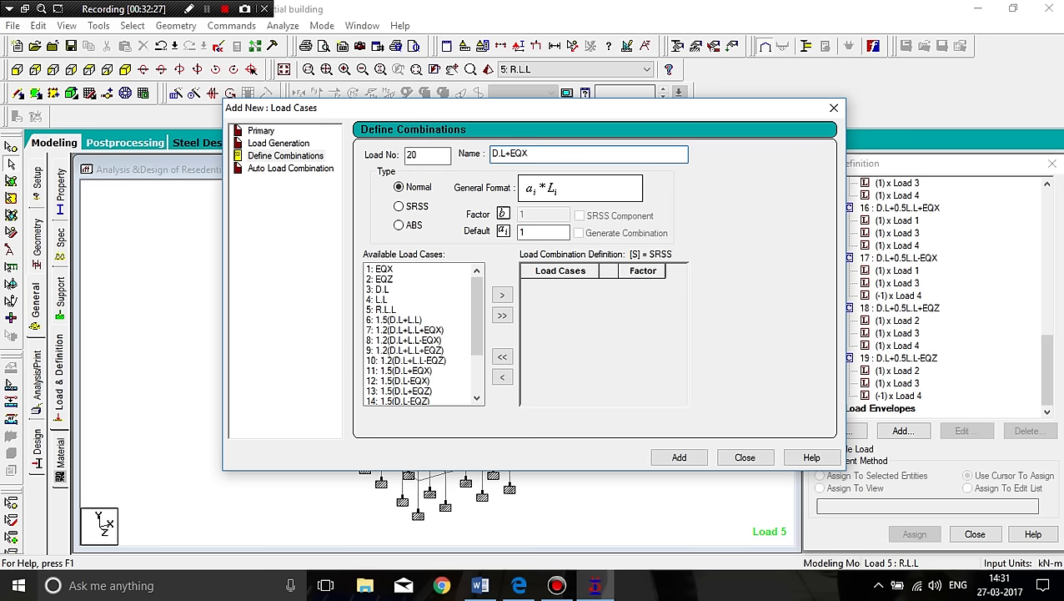
left_click(382, 290)
left_click(380, 271, "ctrl")
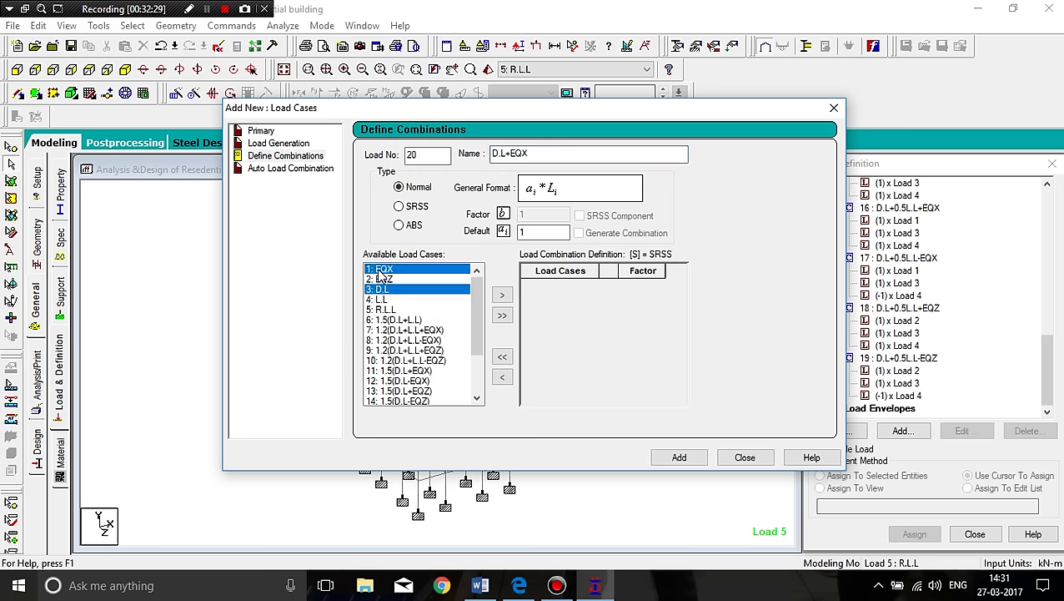
left_click(501, 294)
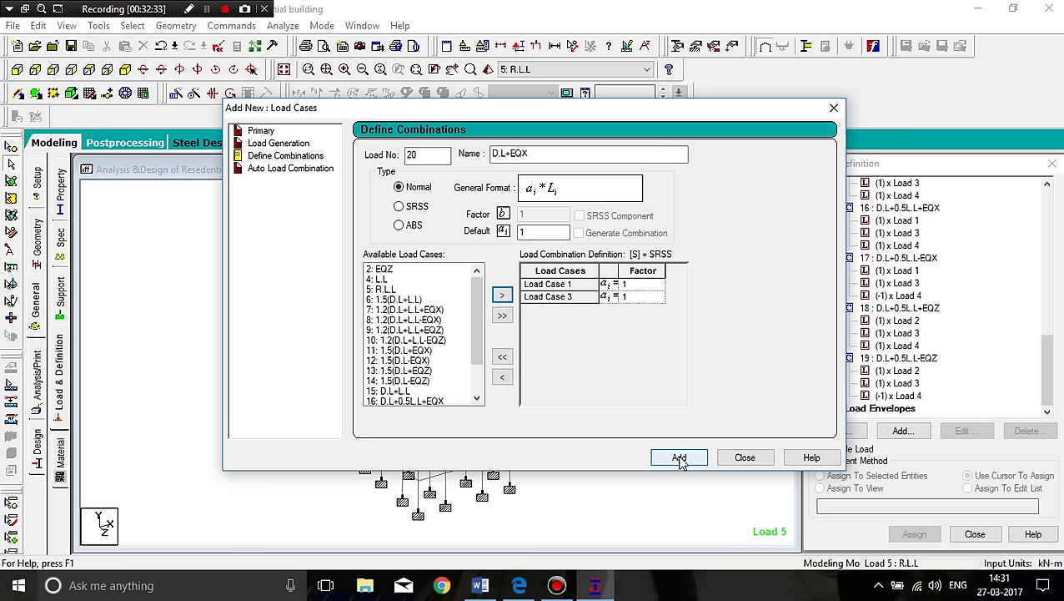
left_click(680, 460)
Add combination 21 named D.L-EQX, containing EQX at factor 1 and D.L at factor -1.
key("Tab")
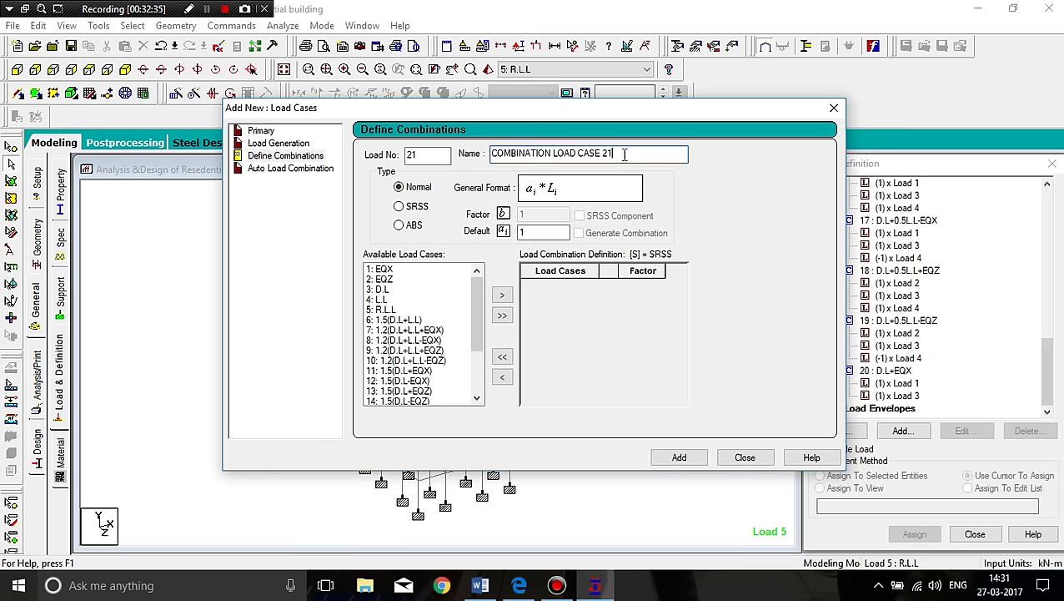
type("D.L")
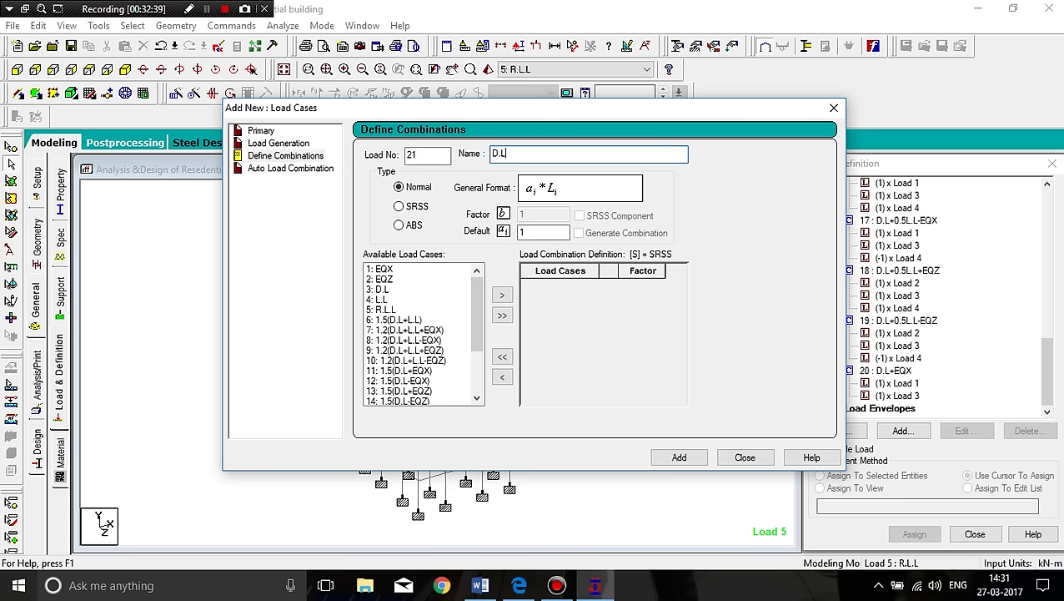
type("-EQX")
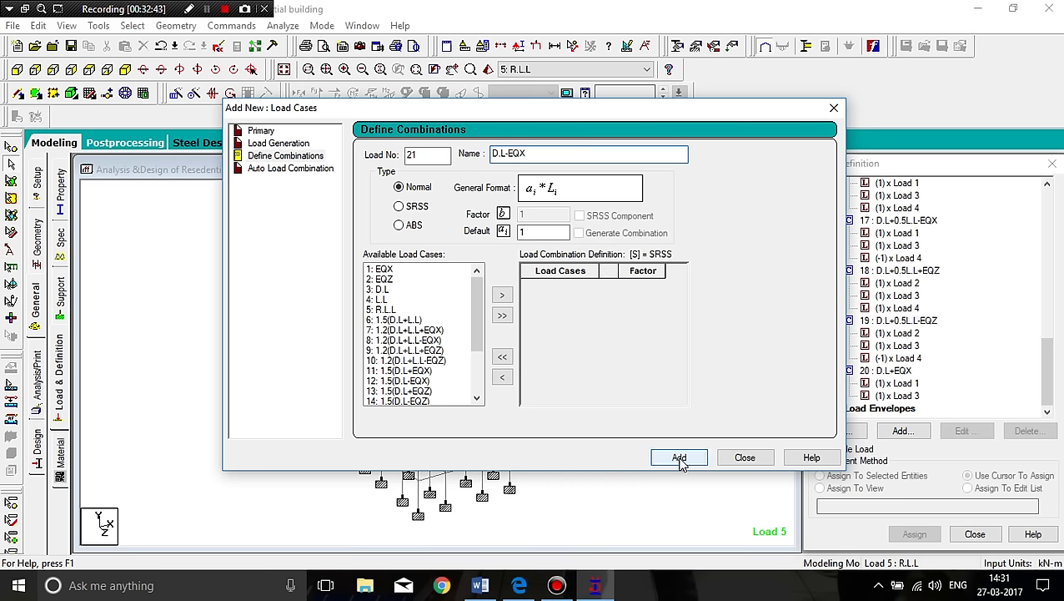
left_click(504, 296)
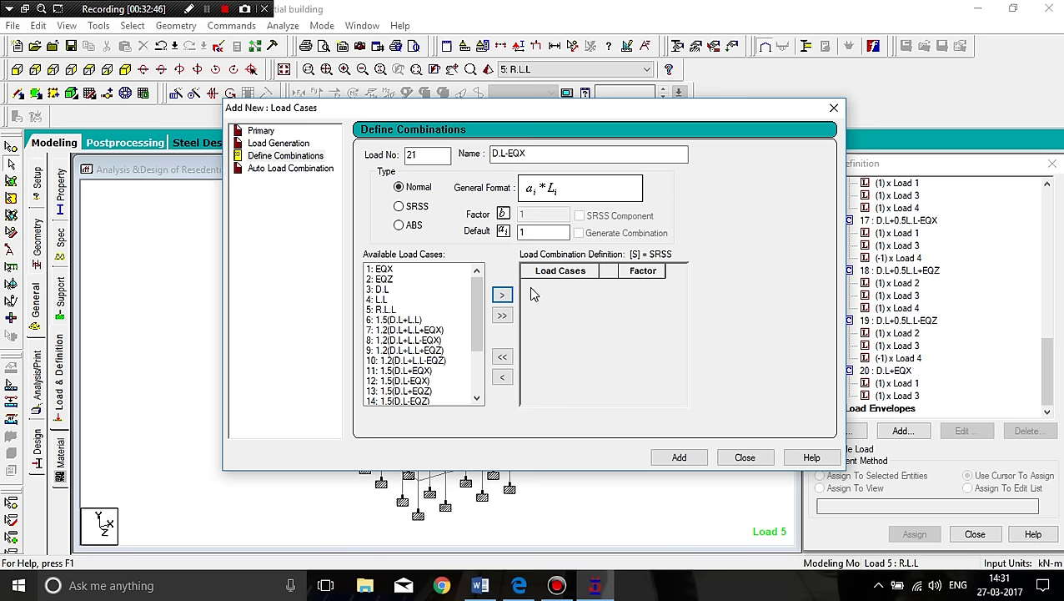
left_click(385, 290)
left_click(379, 269, "ctrl")
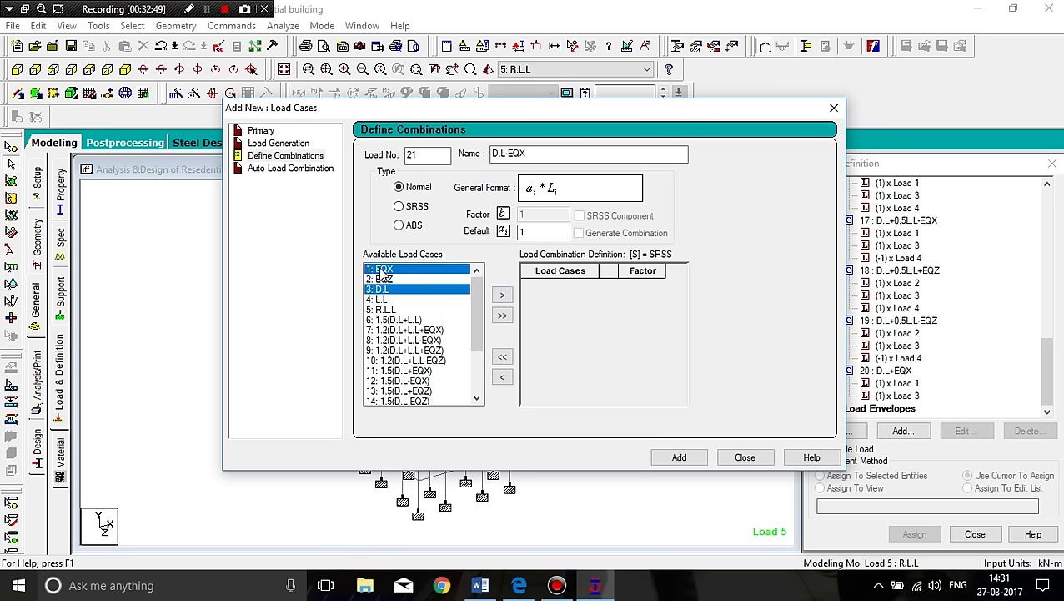
left_click(503, 294)
left_click(639, 289)
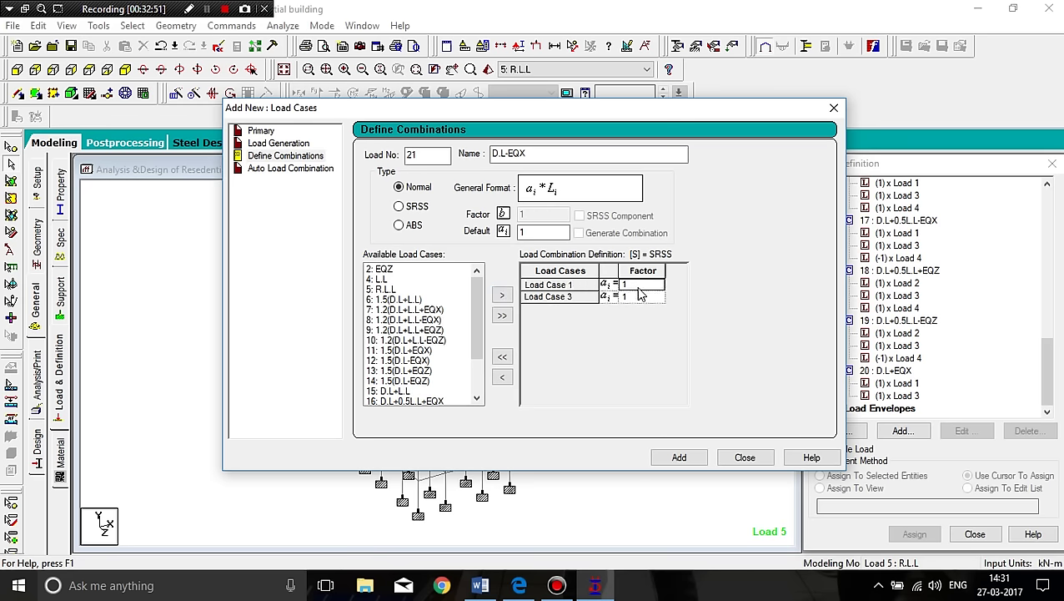
key("Down")
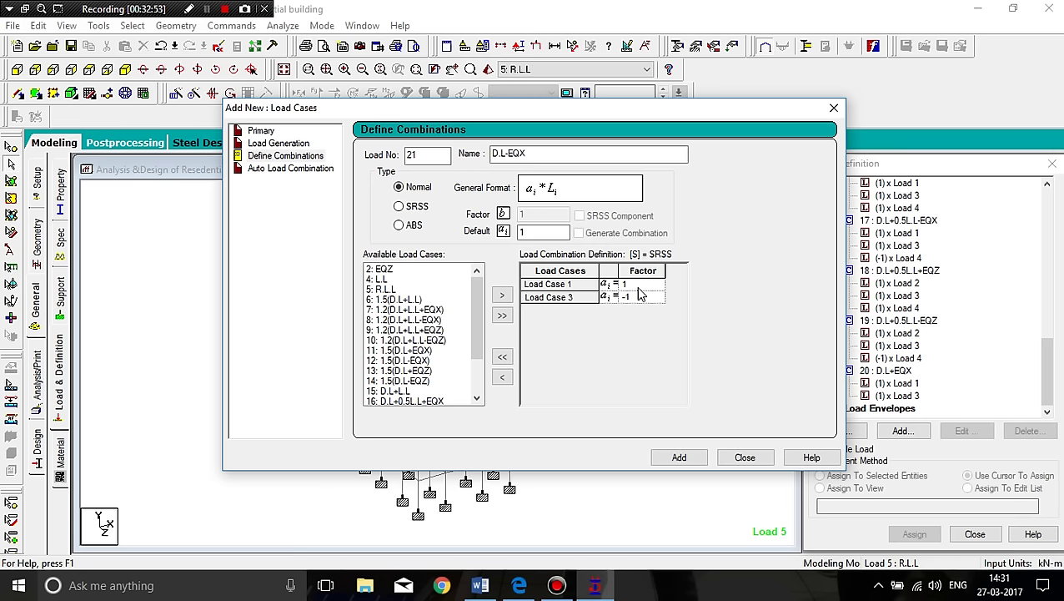
left_click(679, 457)
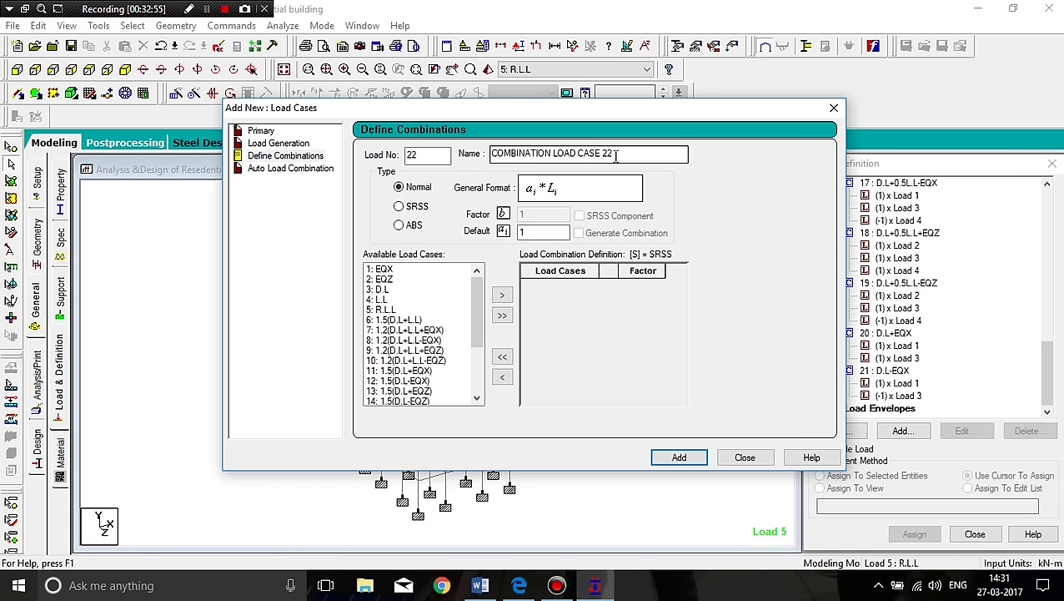
Add combination 22 named D.L+EQZ, containing load cases EQZ and D.L at factor 1.
left_click_drag(616, 157, 449, 164)
type("D.L+EQZ")
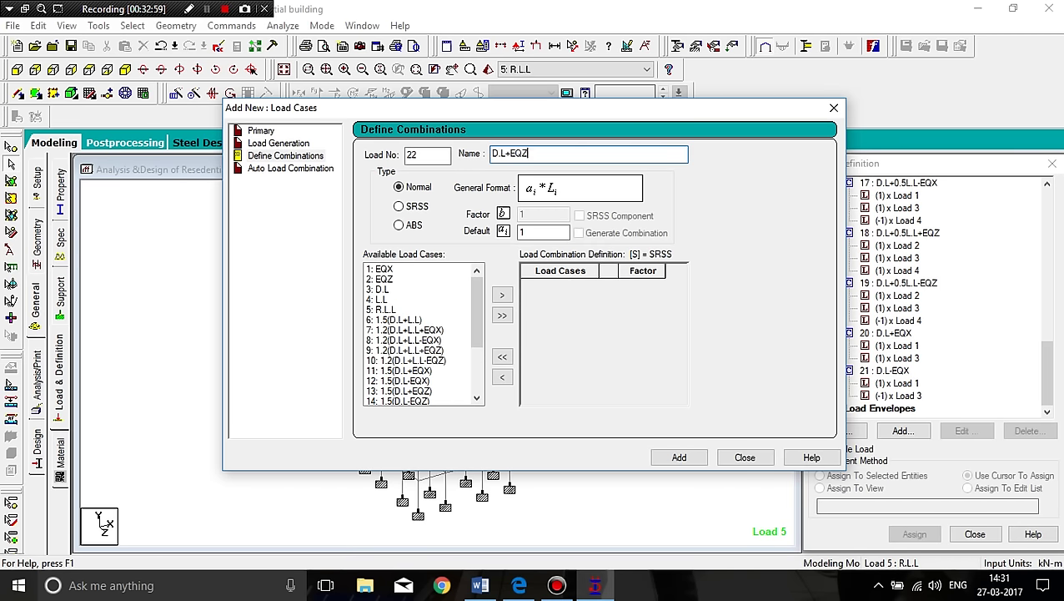
left_click(379, 288)
left_click(382, 280, "shift")
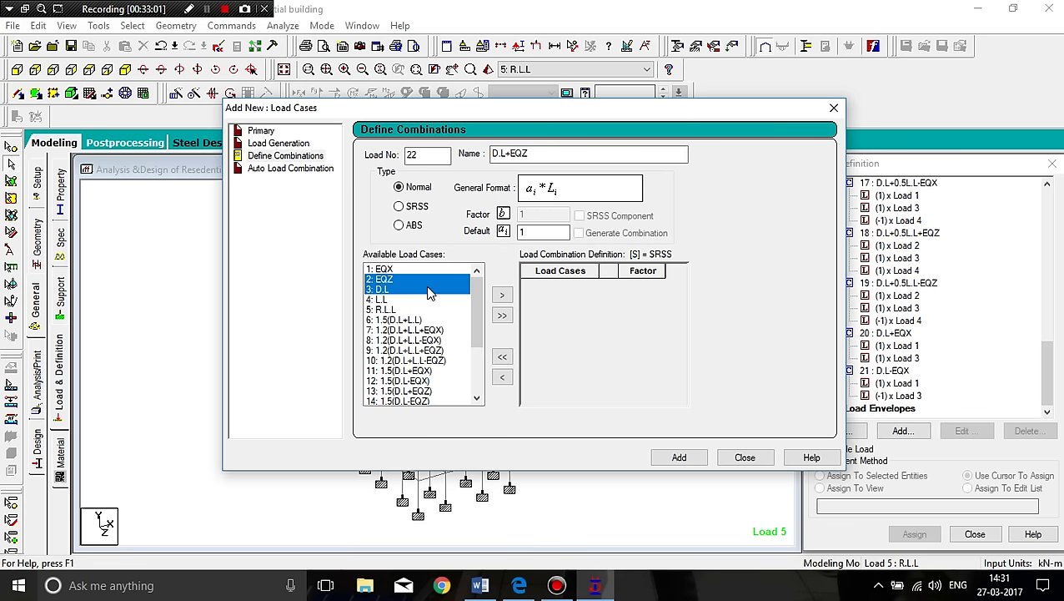
left_click(508, 295)
left_click(680, 458)
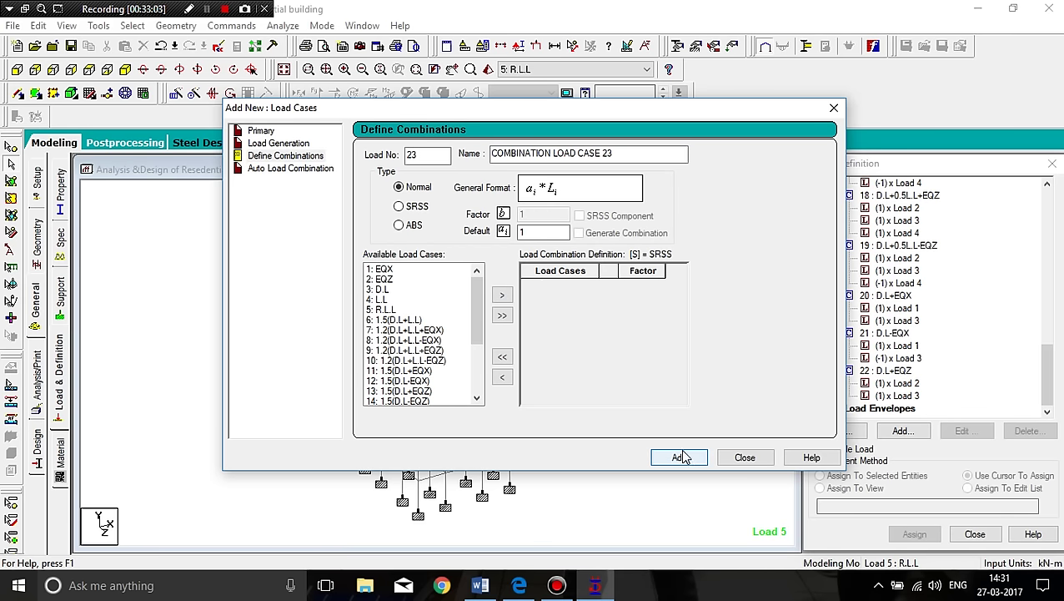
Add combination 23 named D.L-EQZ, containing EQZ at factor 1 and D.L at factor -1, and finish adding load cases.
left_click_drag(617, 154, 489, 156)
type("D.L-EQZ")
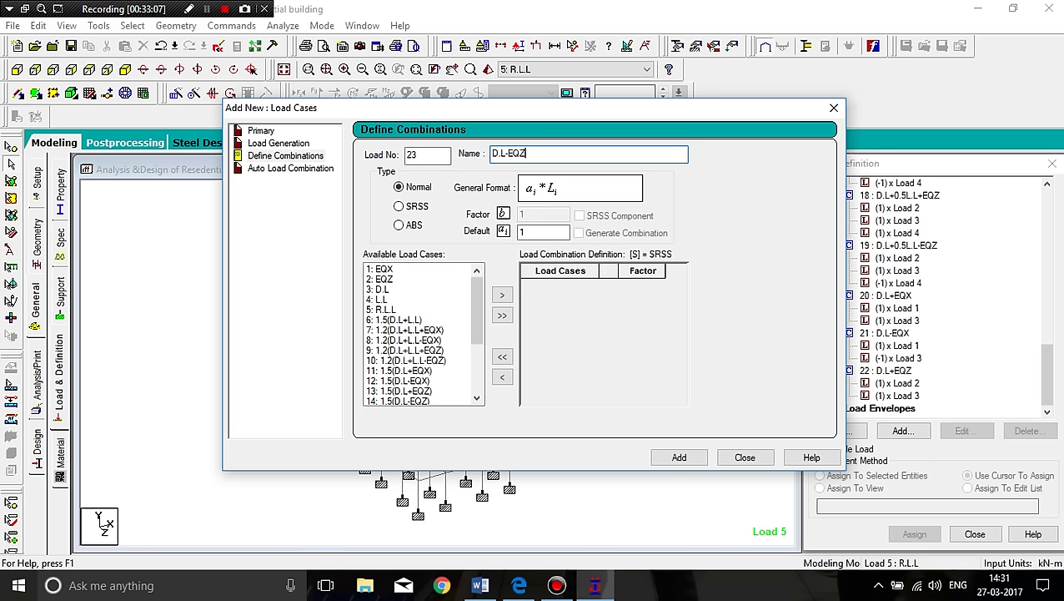
left_click(380, 290)
left_click(382, 280, "shift")
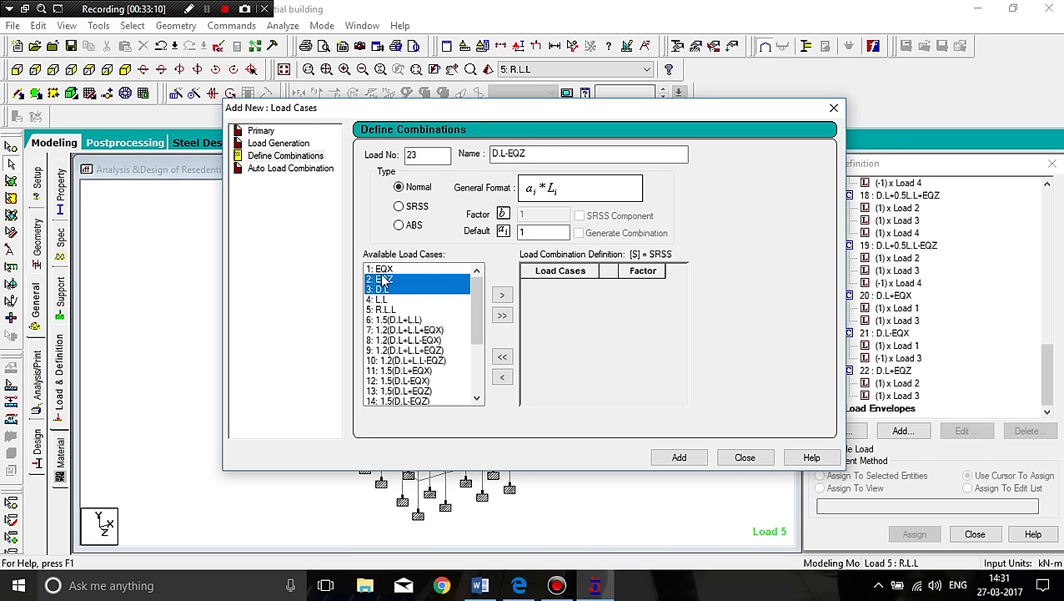
left_click(501, 294)
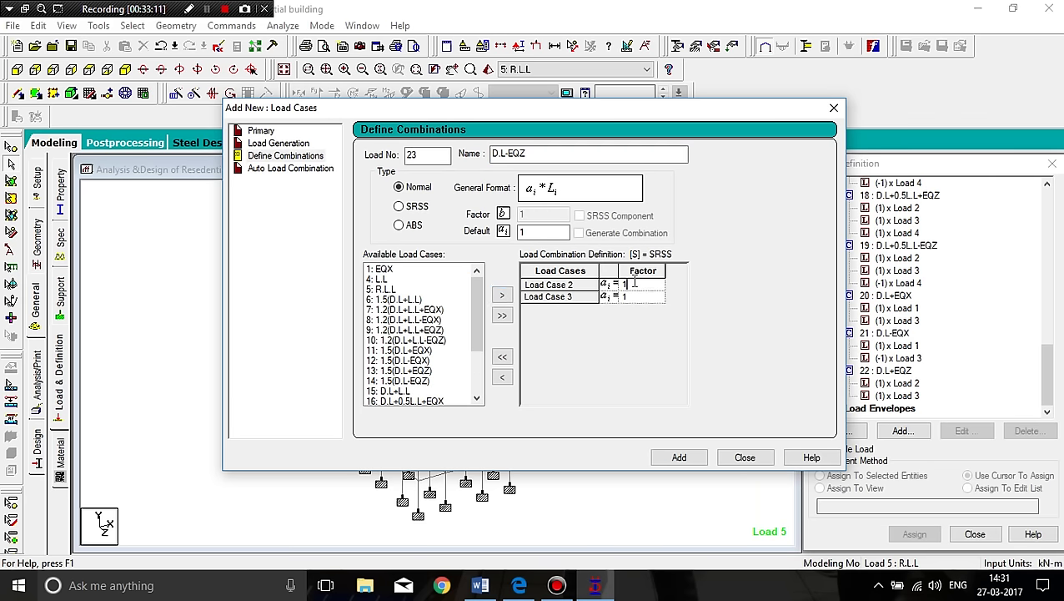
key("Down")
type("-1")
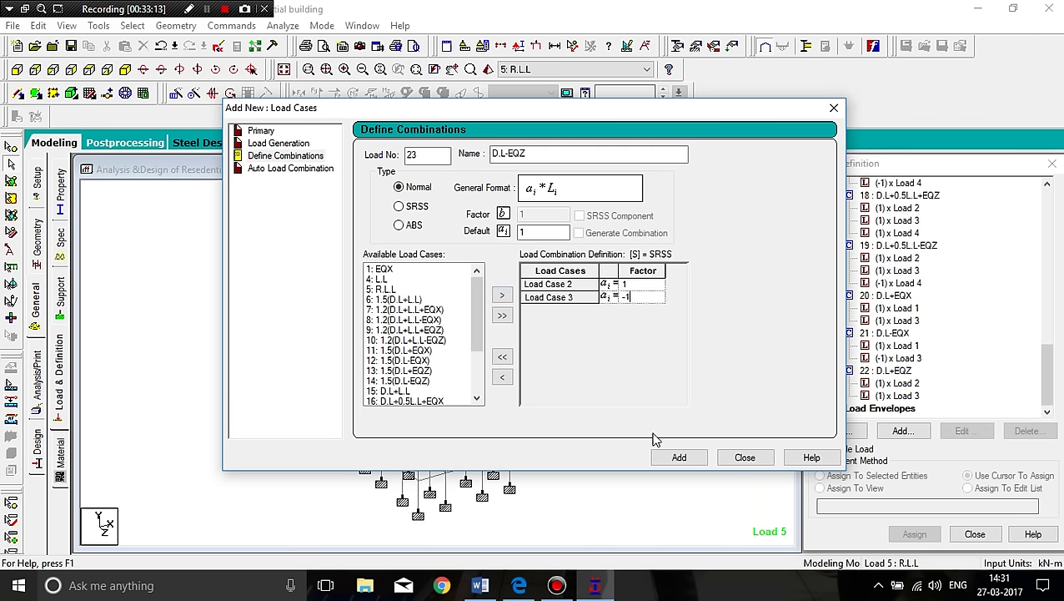
left_click(672, 458)
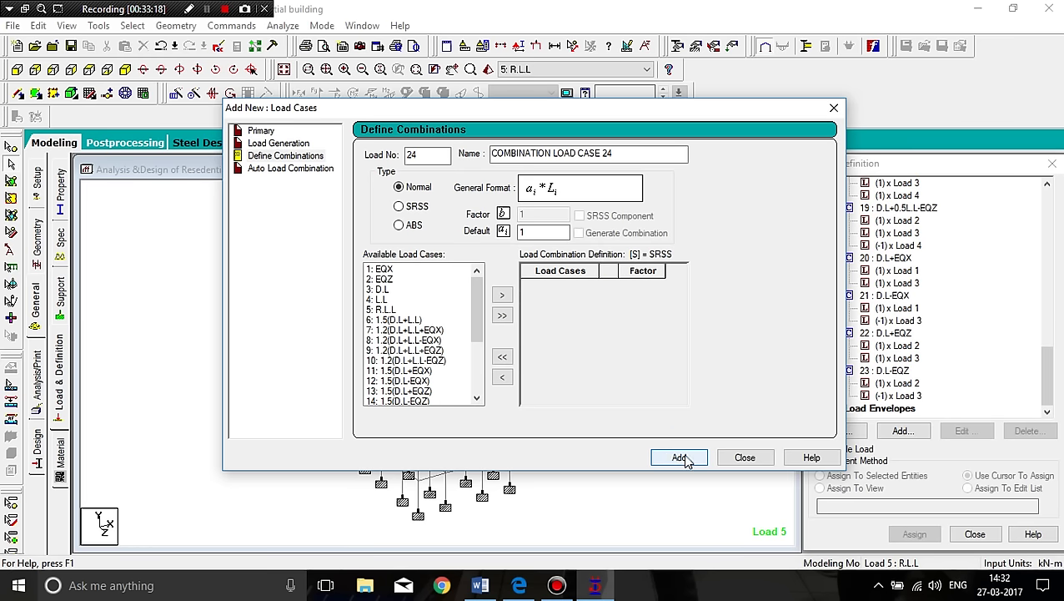
left_click(745, 459)
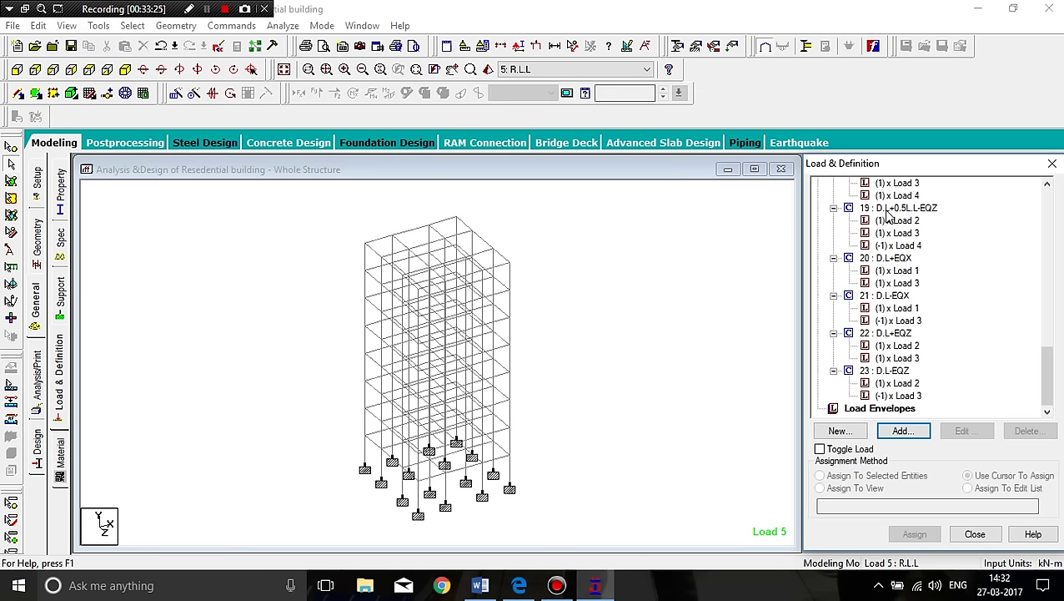
Add a Perform Analysis command with the No Print option to the whole structure.
scroll(917, 219, "up", 1)
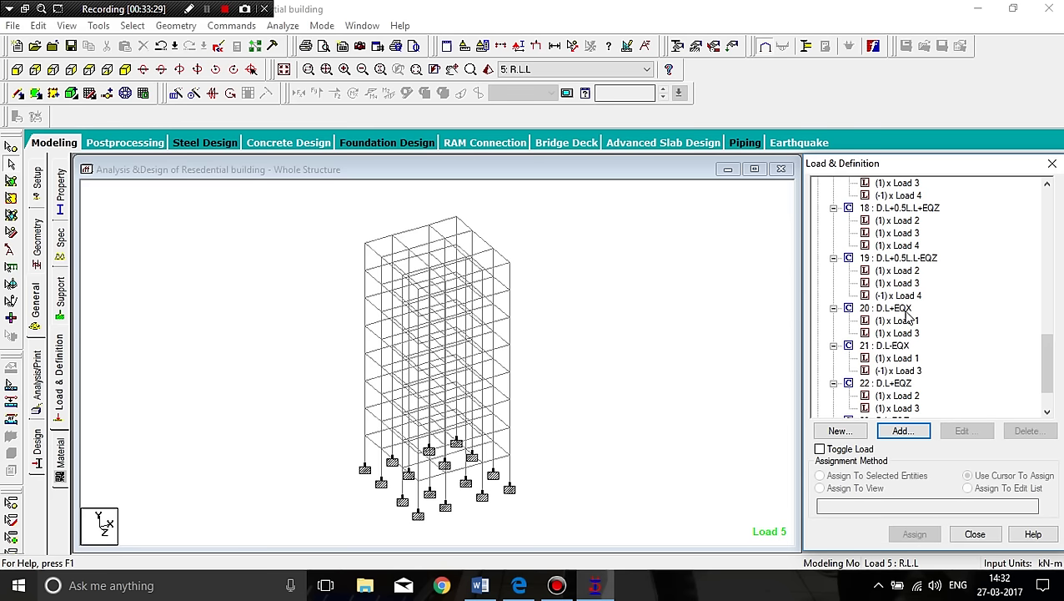
scroll(907, 300, "up", 2)
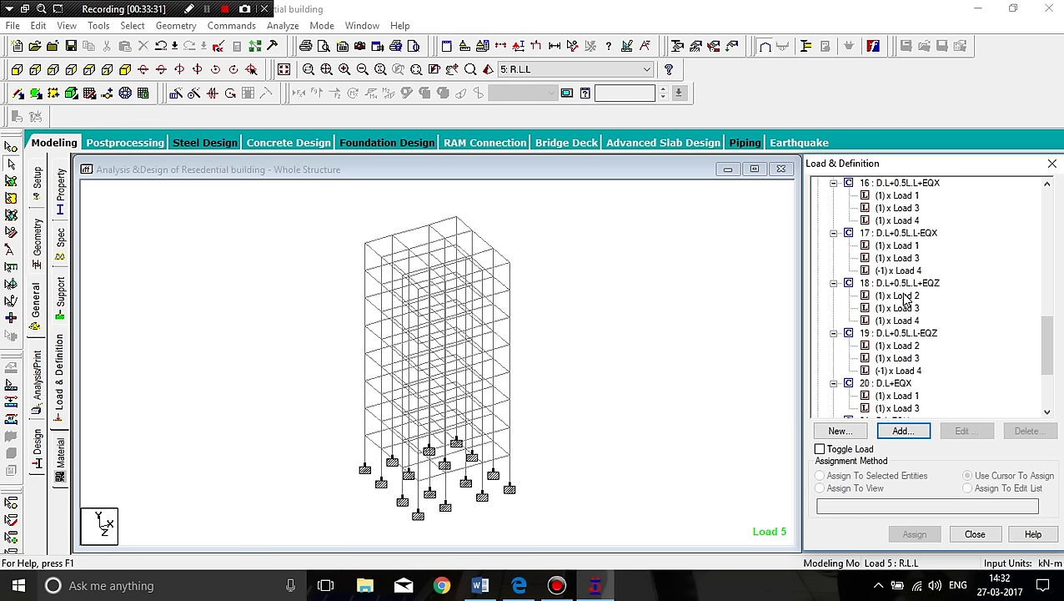
scroll(898, 244, "up", 1)
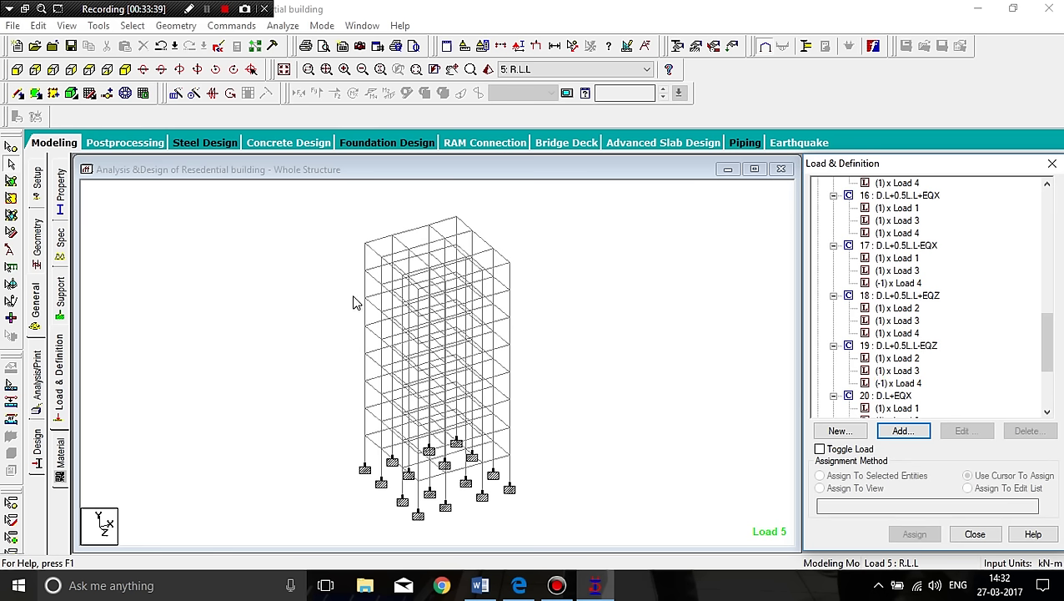
left_click(37, 389)
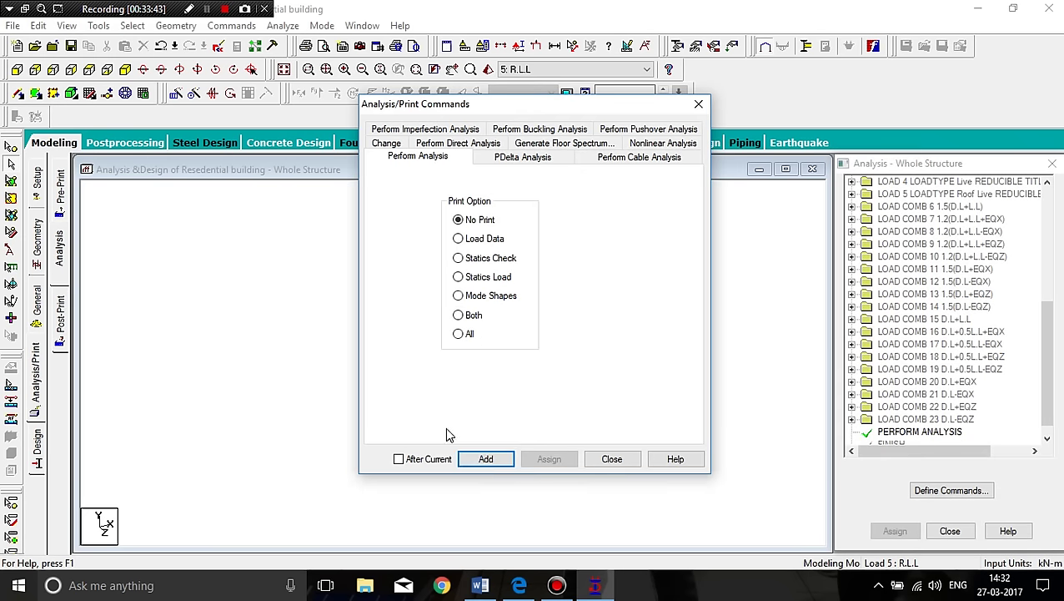
left_click(486, 459)
left_click(612, 459)
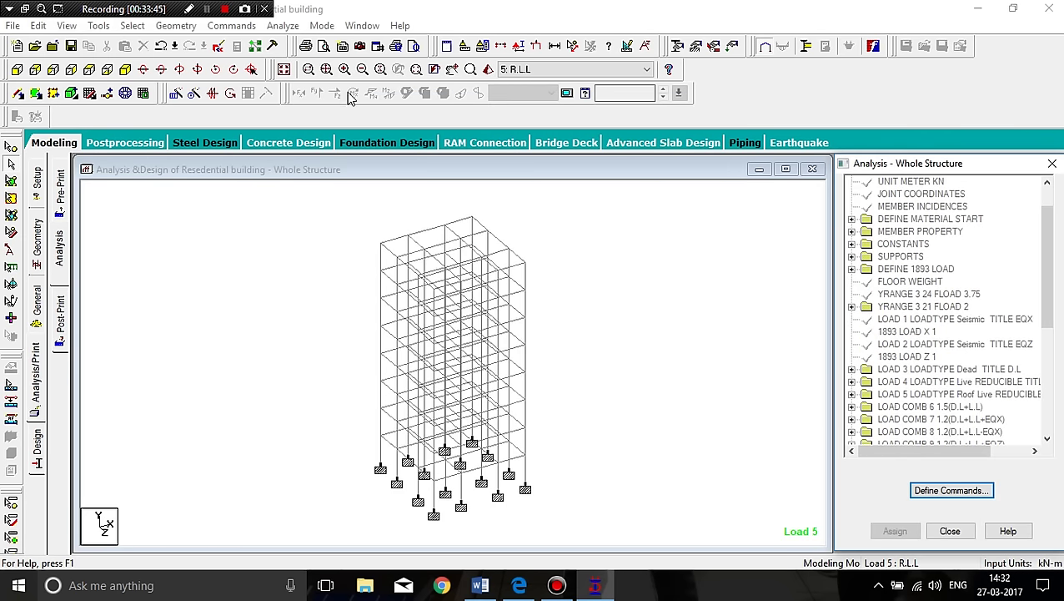
Run the analysis, saving the modified structure, and open the analysis output file.
left_click(282, 26)
left_click(305, 40)
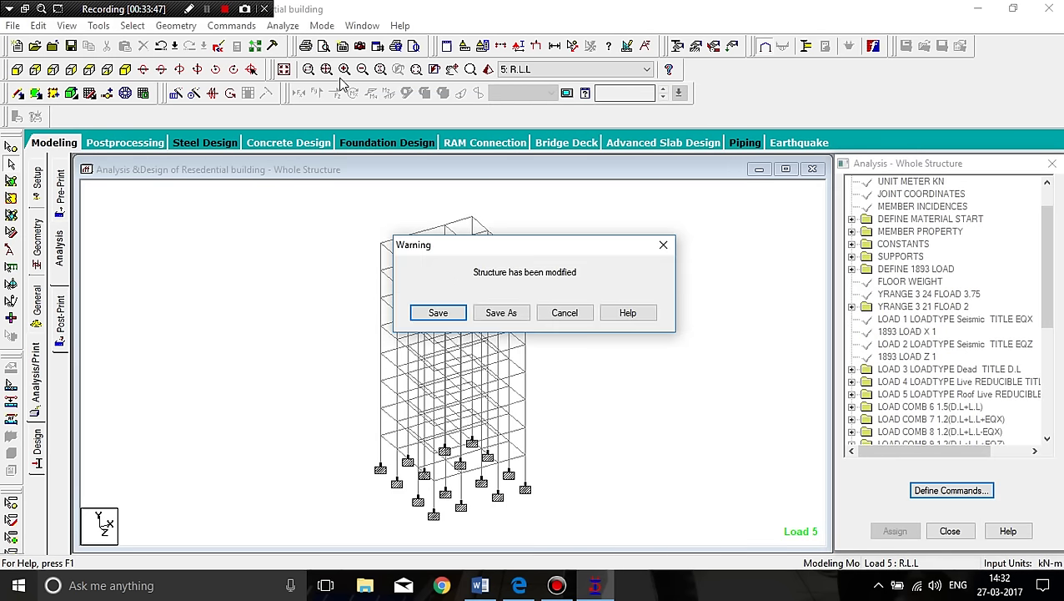
left_click(436, 315)
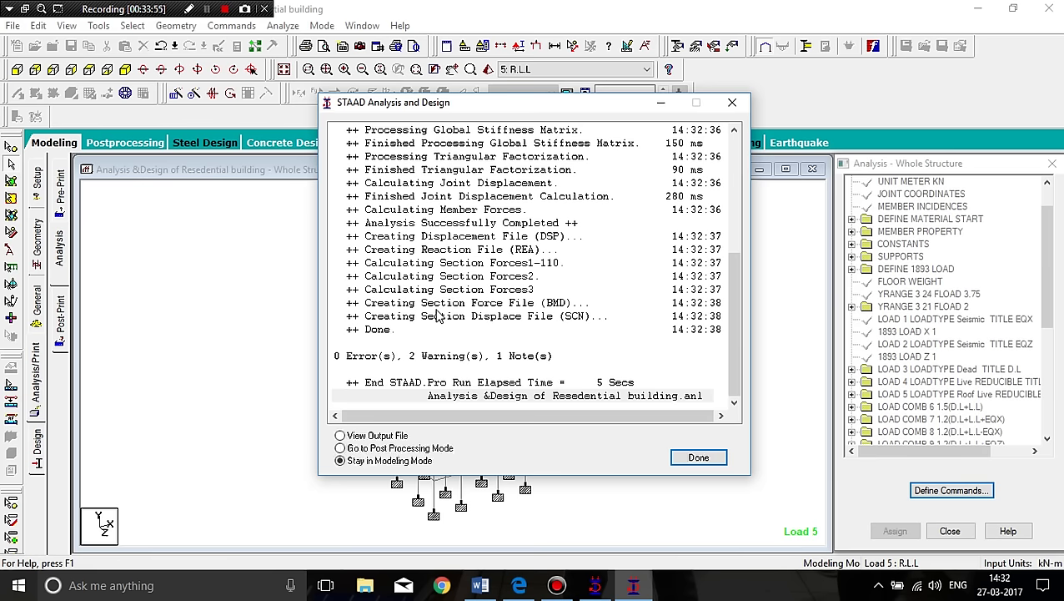
left_click(368, 437)
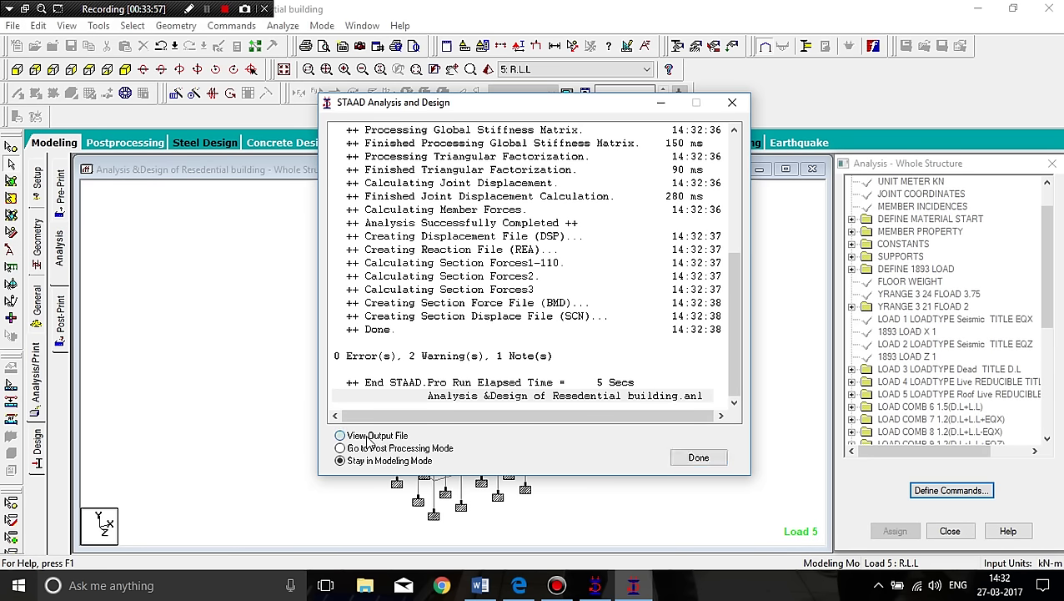
left_click(369, 437)
left_click(699, 457)
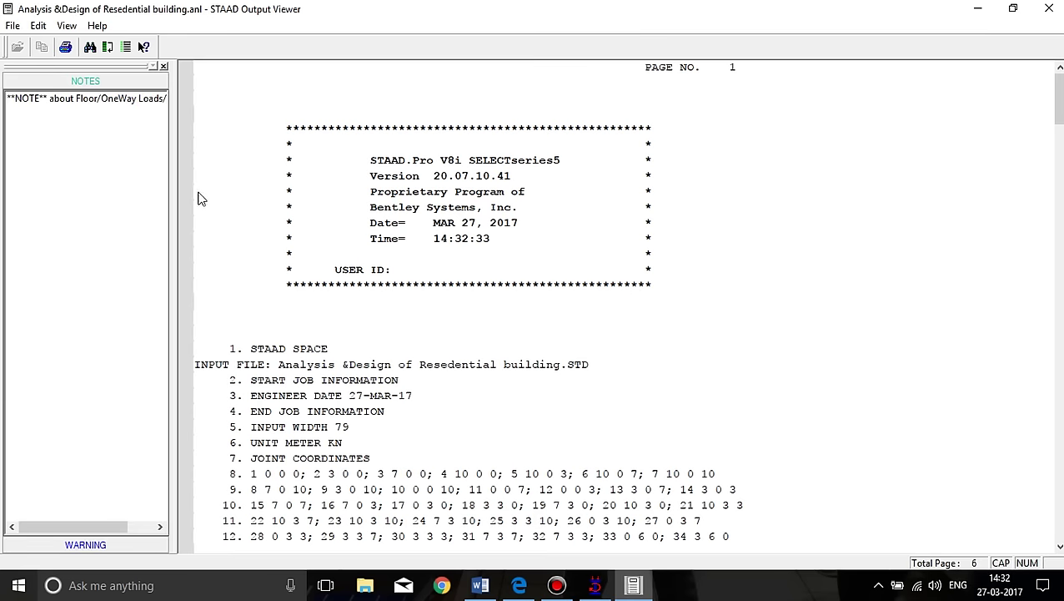
Review the floor load note and both warnings in the analysis output, then close the output file.
left_click(83, 99)
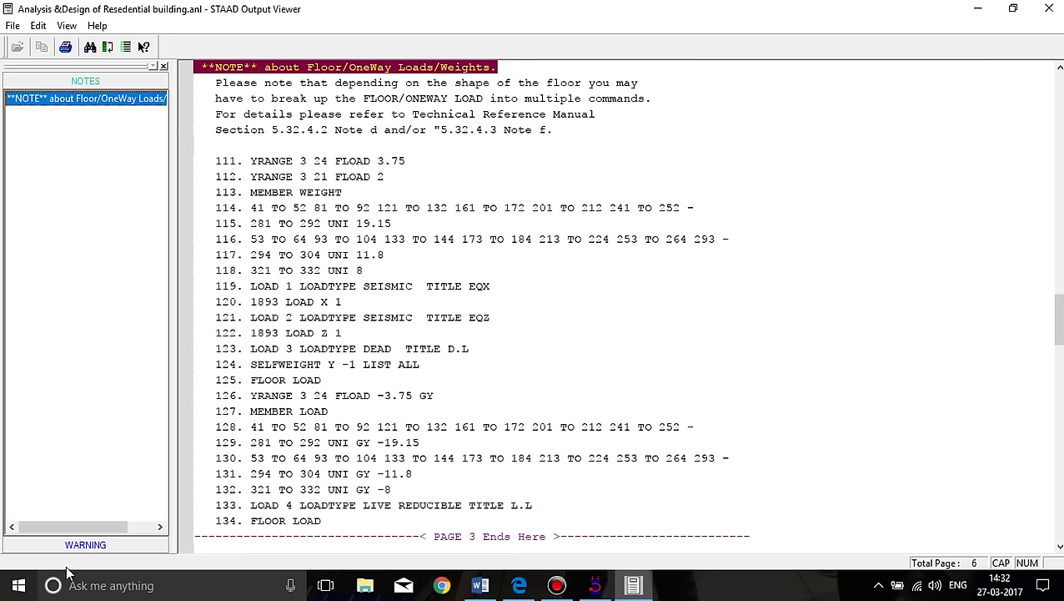
left_click(75, 546)
left_click(98, 117)
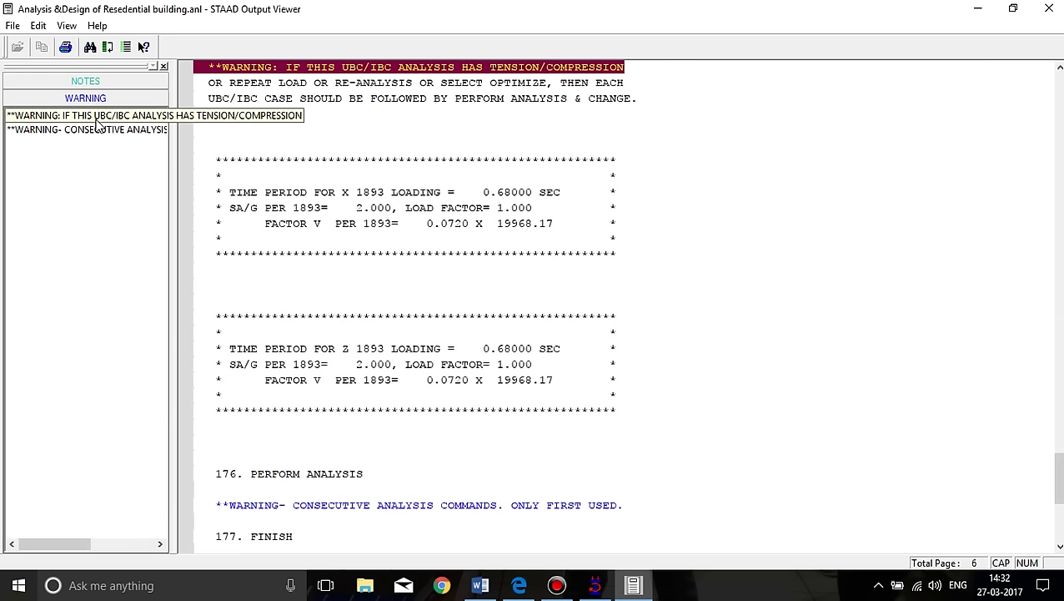
left_click(115, 129)
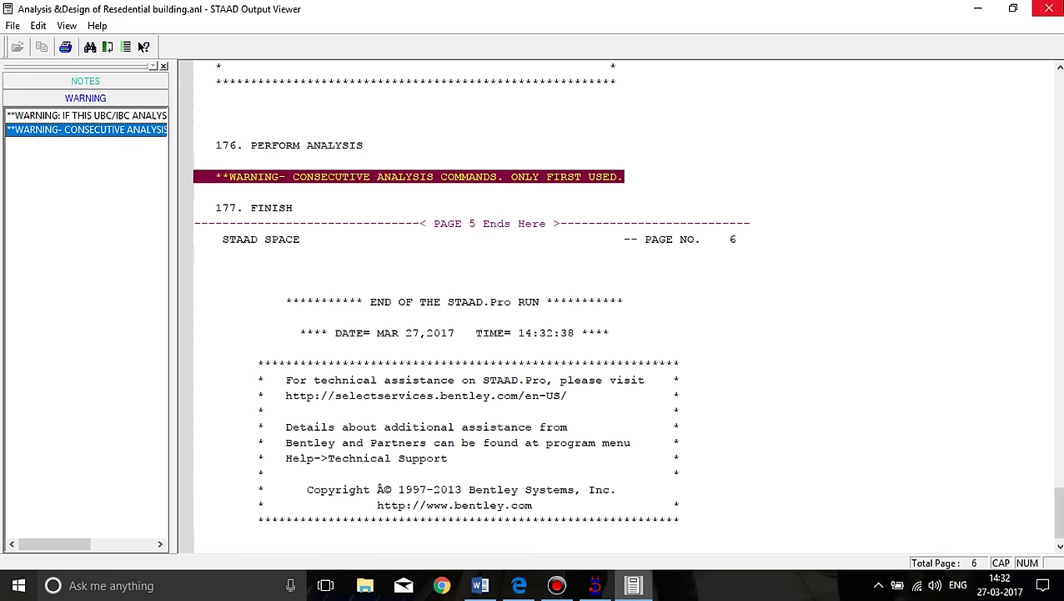
left_click(1048, 10)
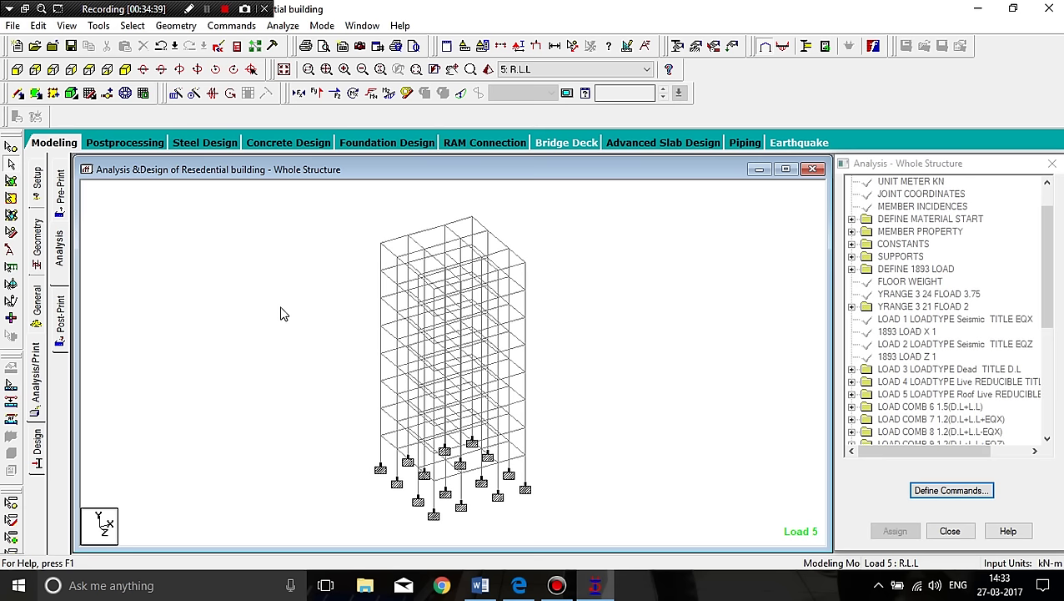
Open the model's input command file and examine its load definitions, load combinations and analysis commands.
left_click(218, 48)
scroll(164, 305, "down", 20)
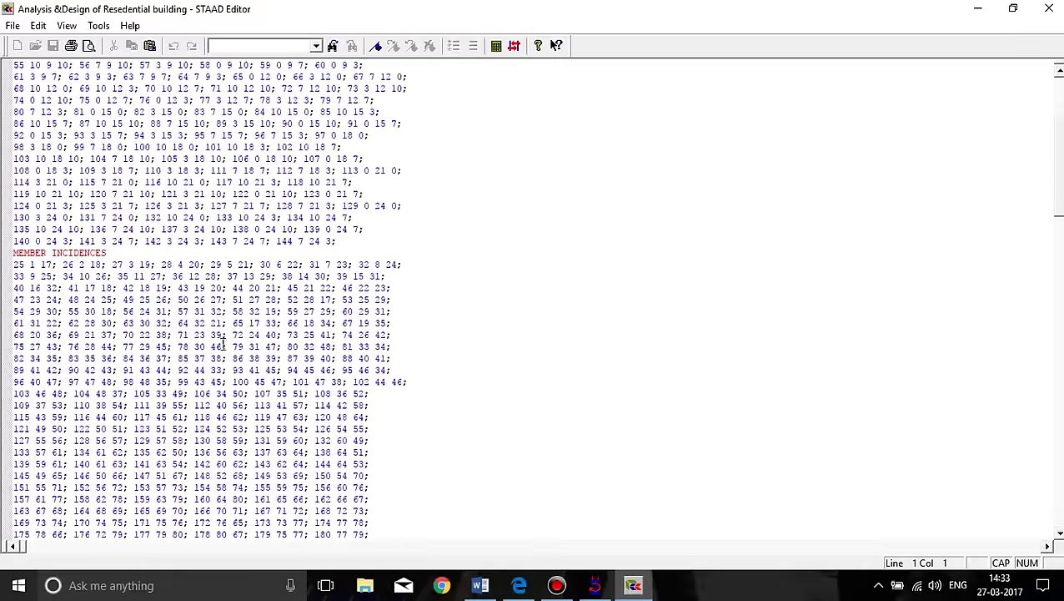
scroll(164, 304, "down", 20)
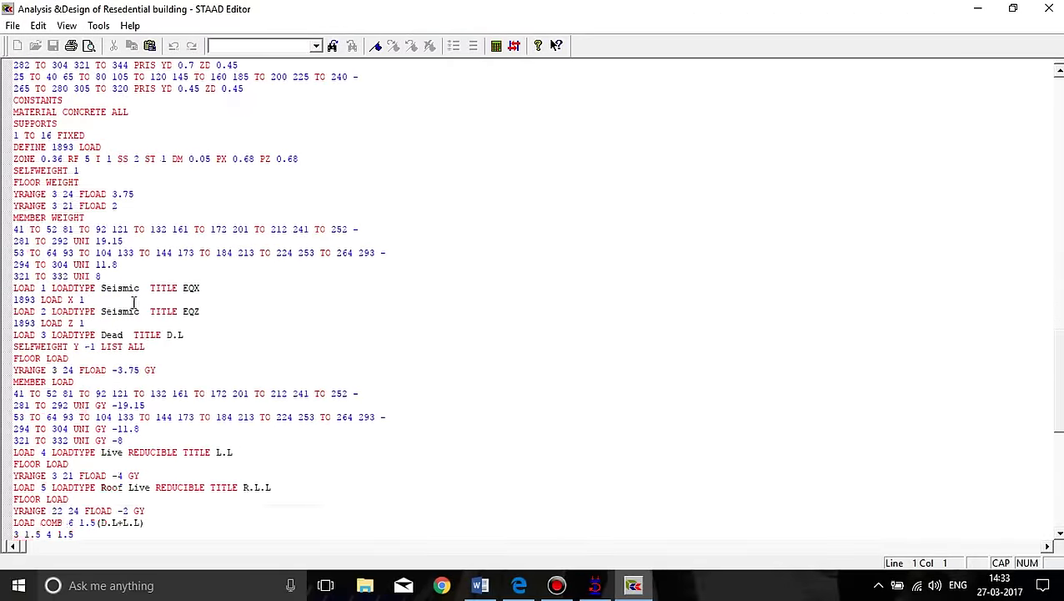
scroll(91, 242, "down", 5)
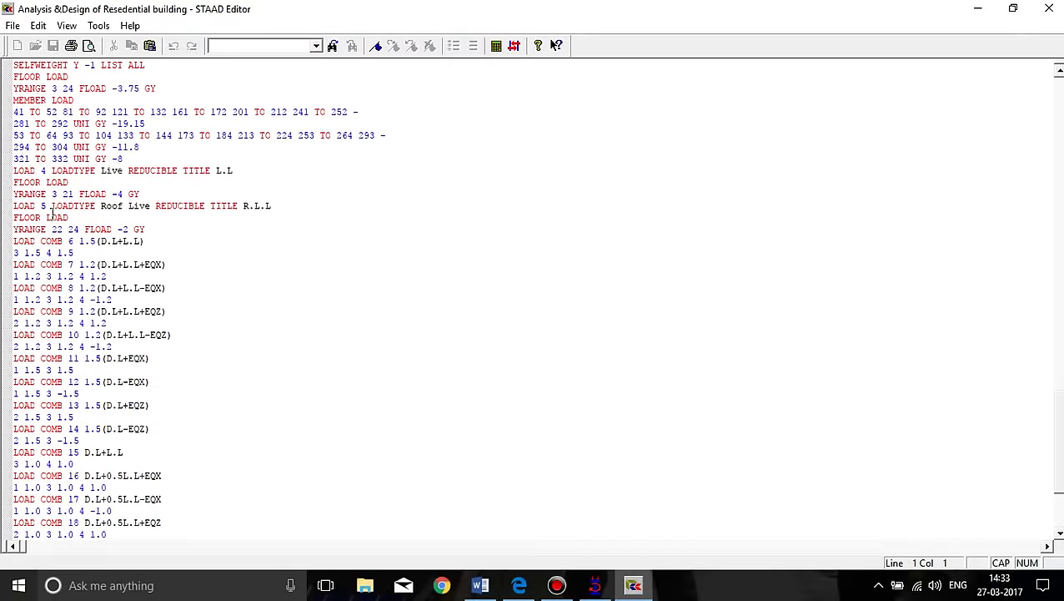
scroll(82, 229, "down", 9)
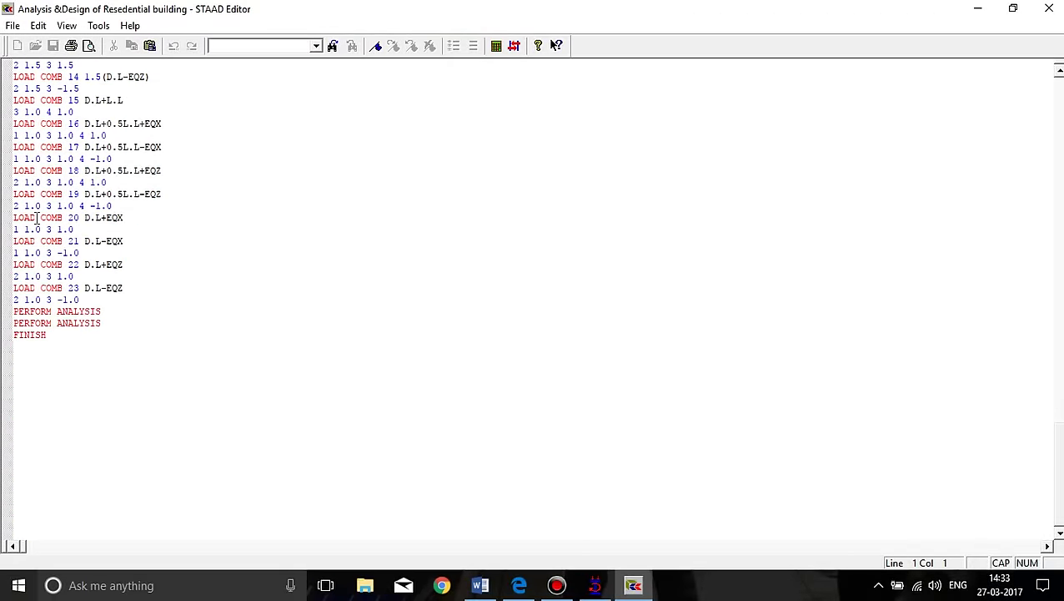
scroll(37, 218, "up", 11)
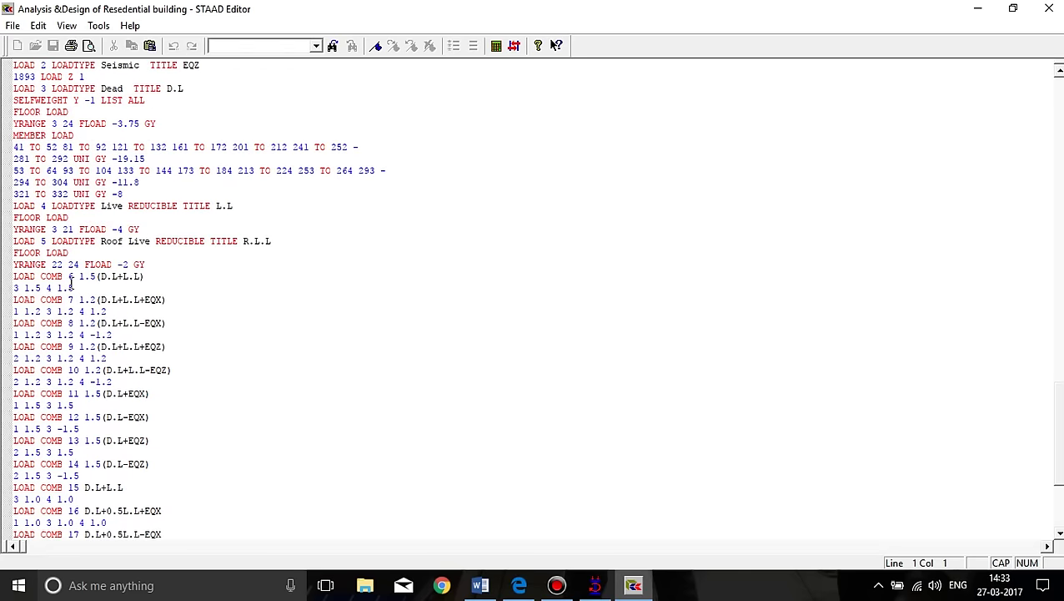
scroll(71, 285, "up", 1)
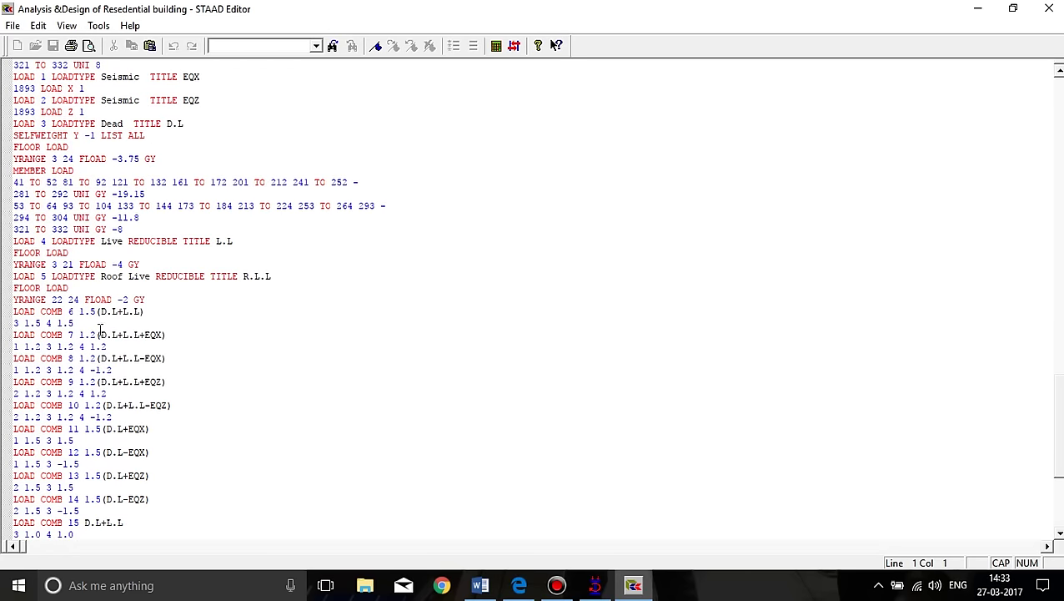
scroll(99, 328, "down", 4)
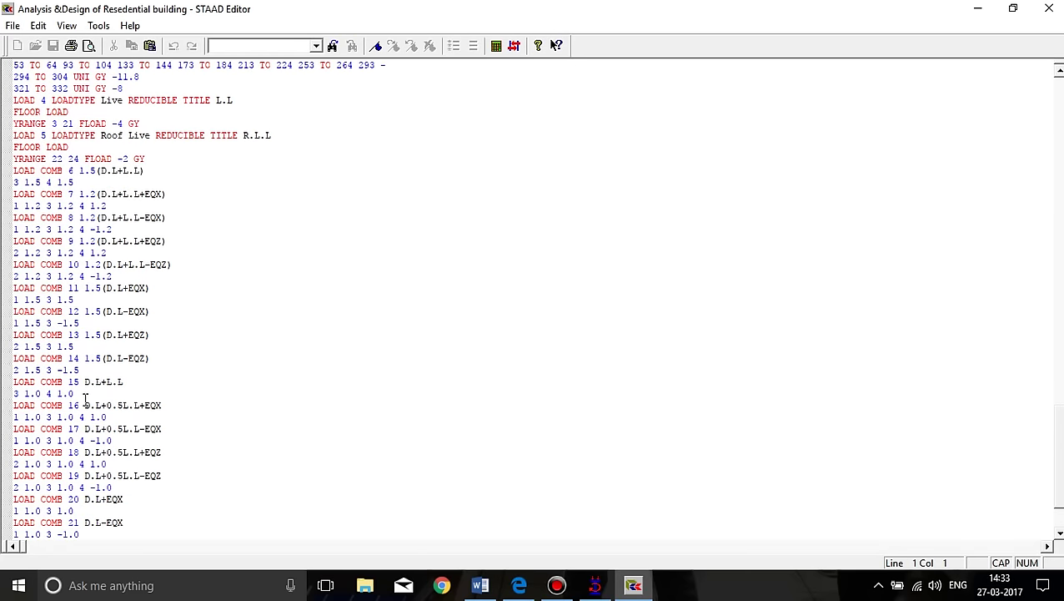
scroll(85, 398, "down", 2)
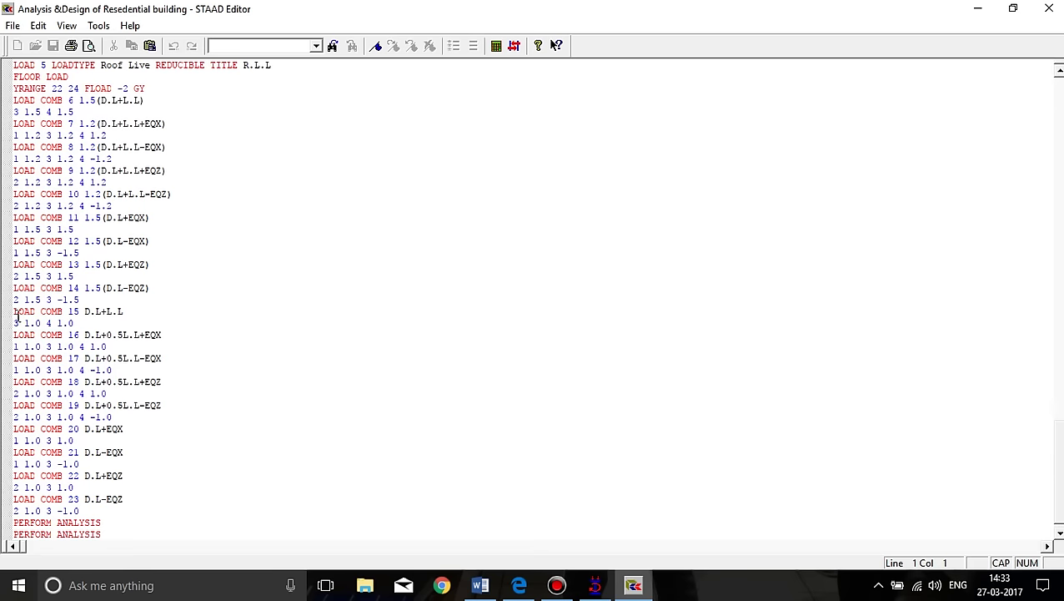
Examine the two groups of combinations in the command file, highlighting LOAD COMB 15 to 23 and LOAD COMB 6 to 14.
left_click_drag(14, 311, 124, 316)
left_click(83, 297)
scroll(84, 300, "up", 6)
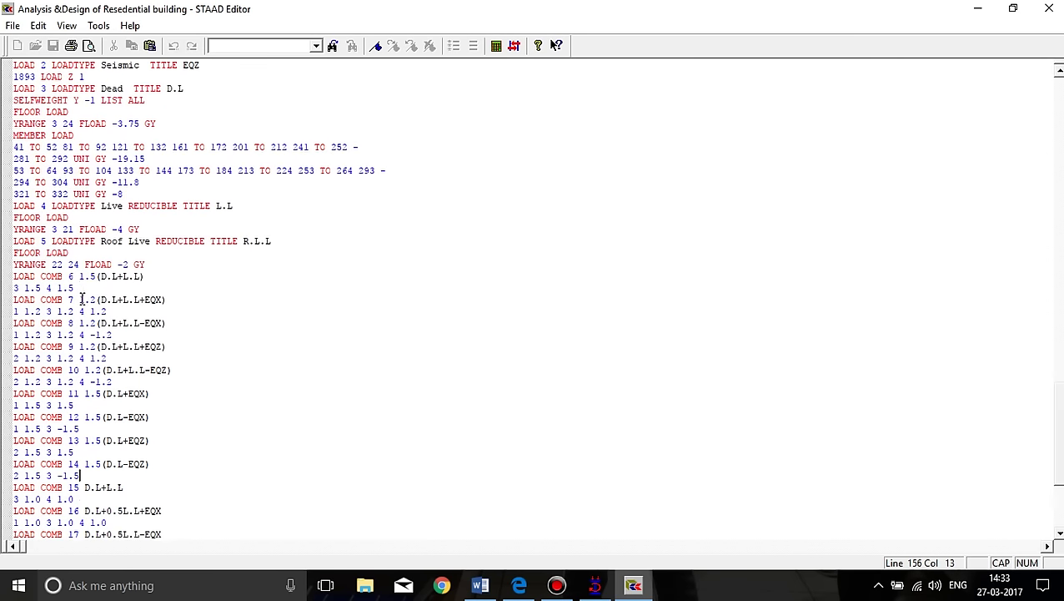
scroll(85, 302, "down", 5)
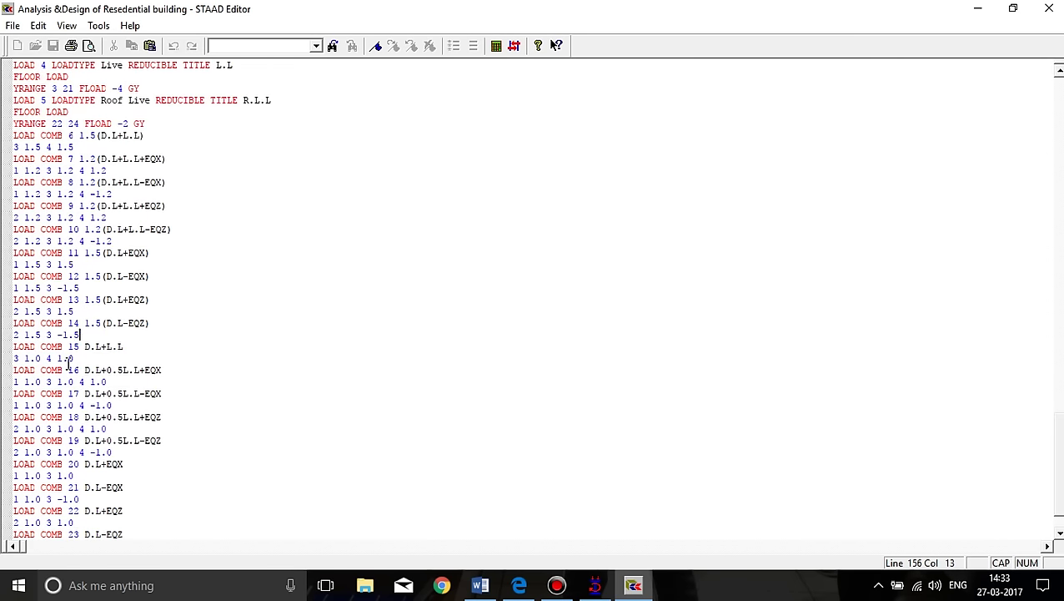
left_click_drag(15, 345, 150, 499)
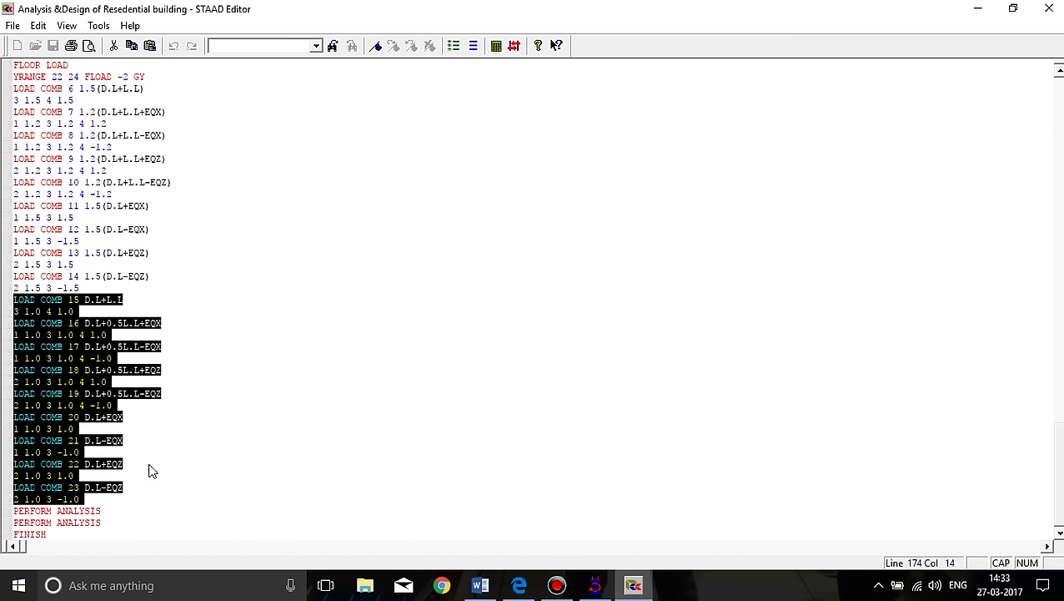
scroll(91, 346, "up", 7)
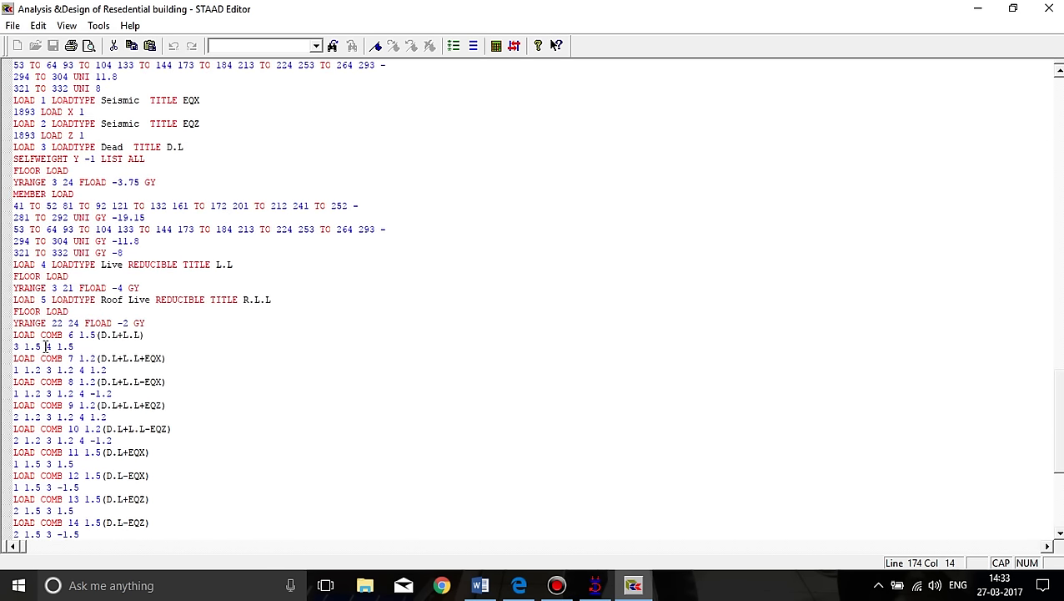
left_click_drag(15, 334, 153, 522)
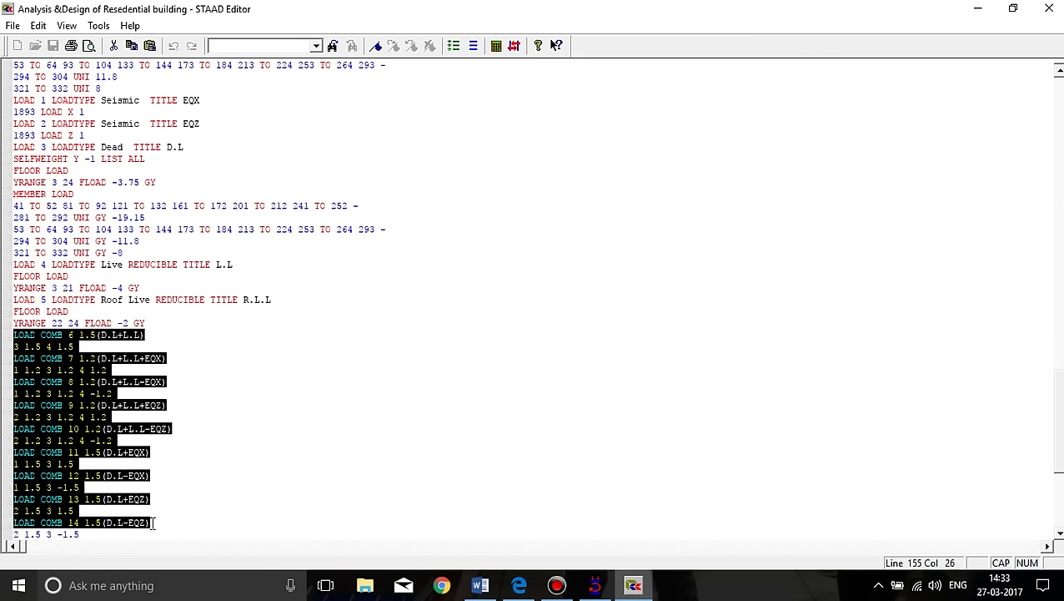
Insert two separator rows of asterisks between the roof live load definition and LOAD COMB 6.
left_click(154, 322)
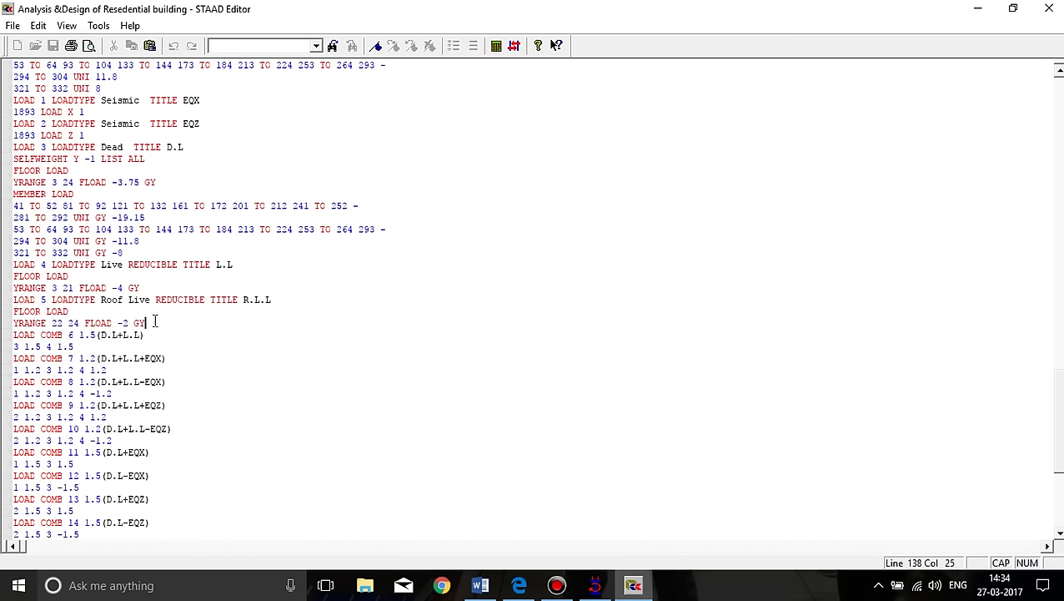
key("Return")
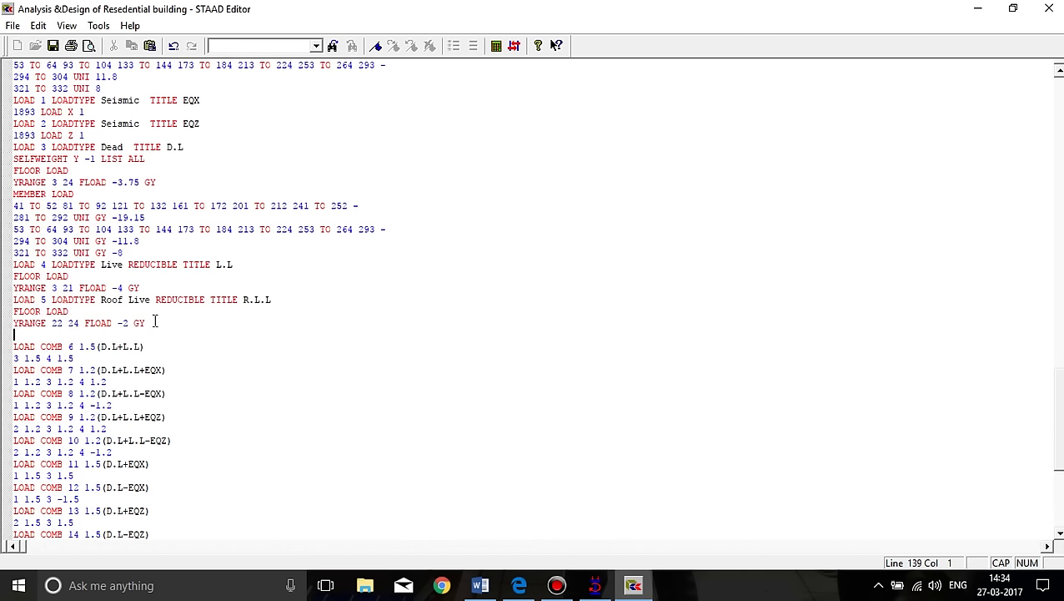
type("*******************")
key("Return")
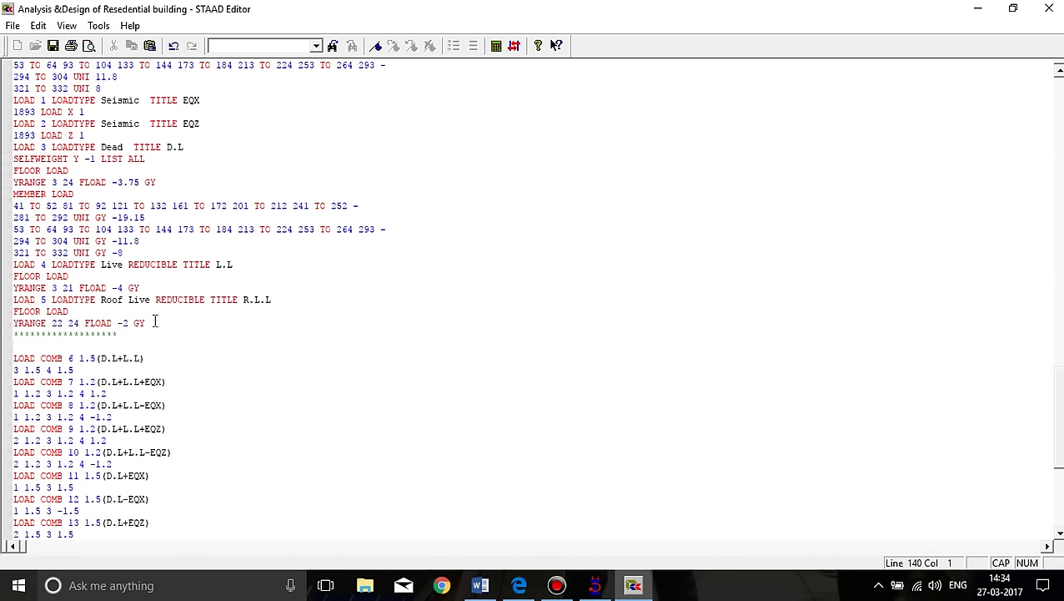
type("******************")
key("Return")
Add the heading line "Load Combination for Frame design" below the asterisk rows.
type("Lo")
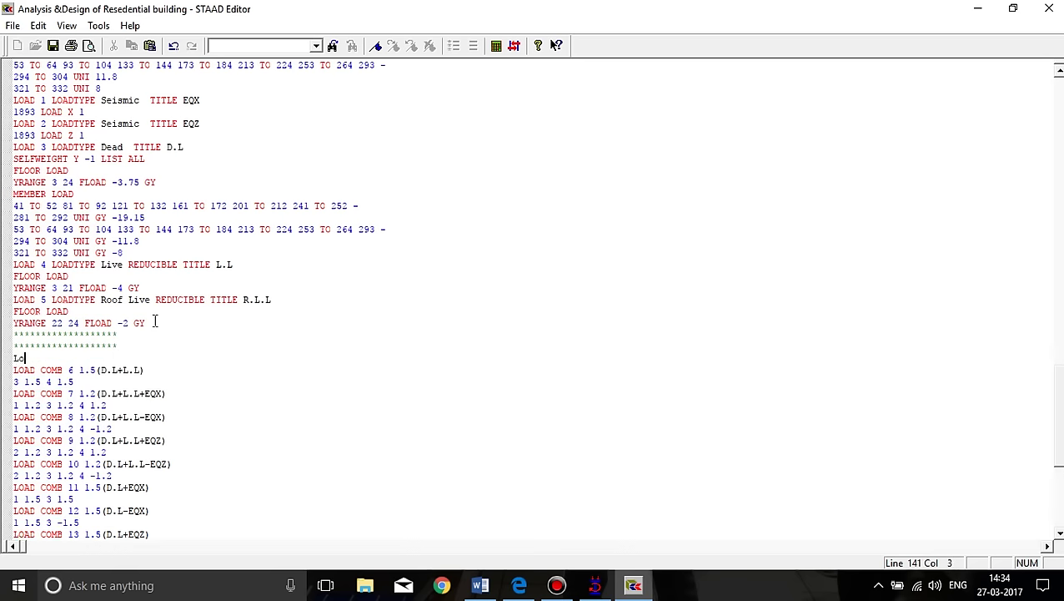
type("ad Combination for ")
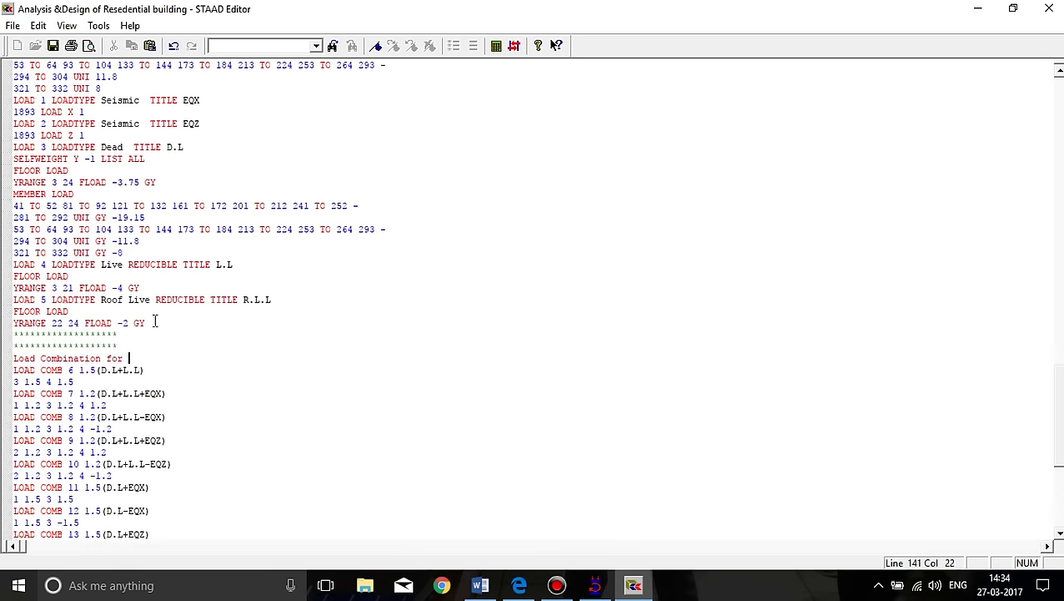
type("Frame design")
scroll(154, 322, "up", 1)
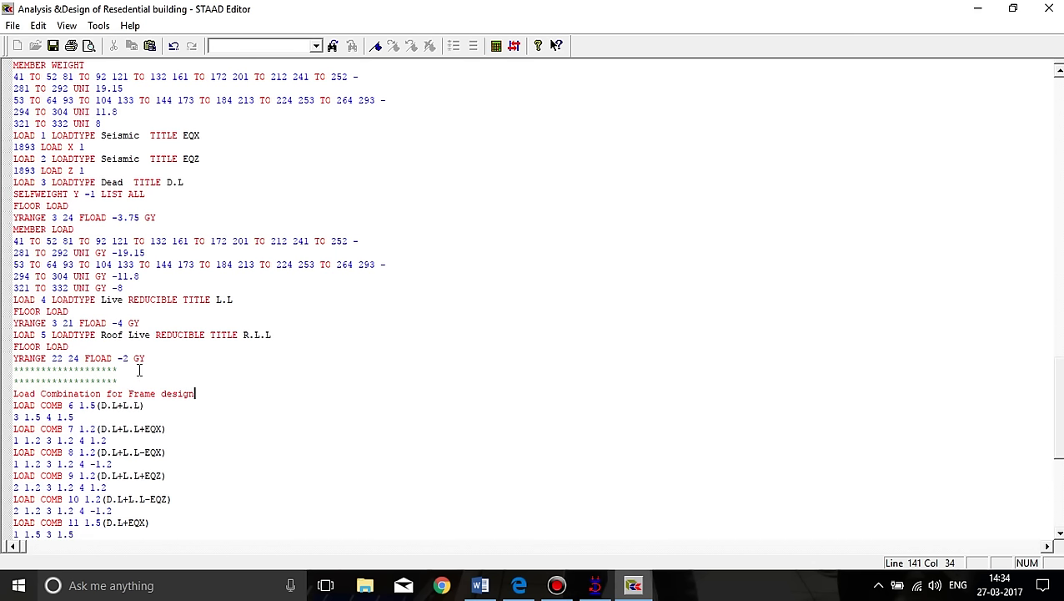
key("Return")
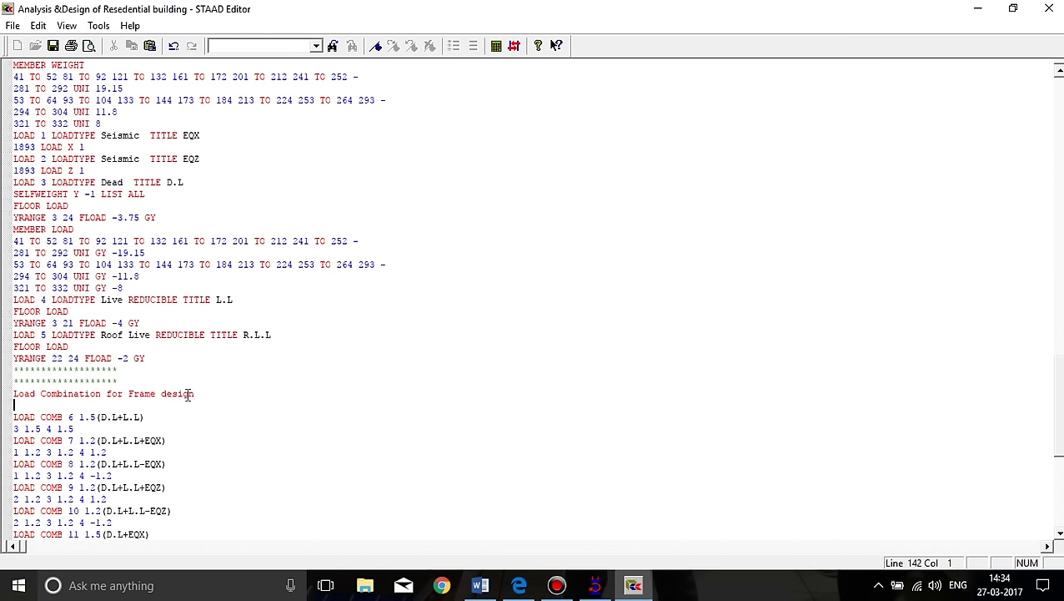
Turn the "Load Combination for Frame design" heading into a comment and remove the blank line below it.
left_click_drag(198, 395, 12, 395)
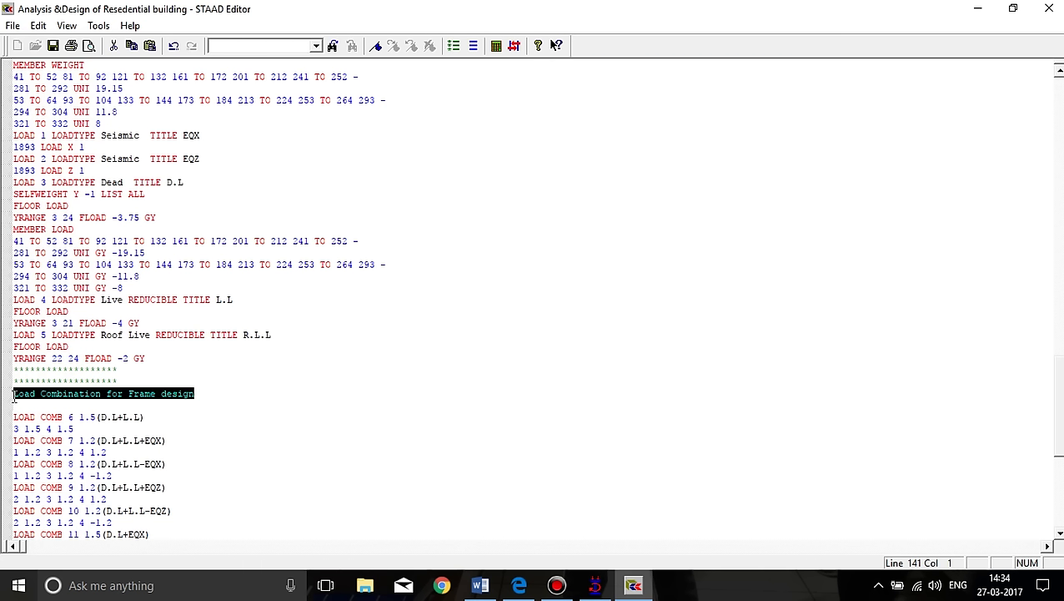
left_click(456, 48)
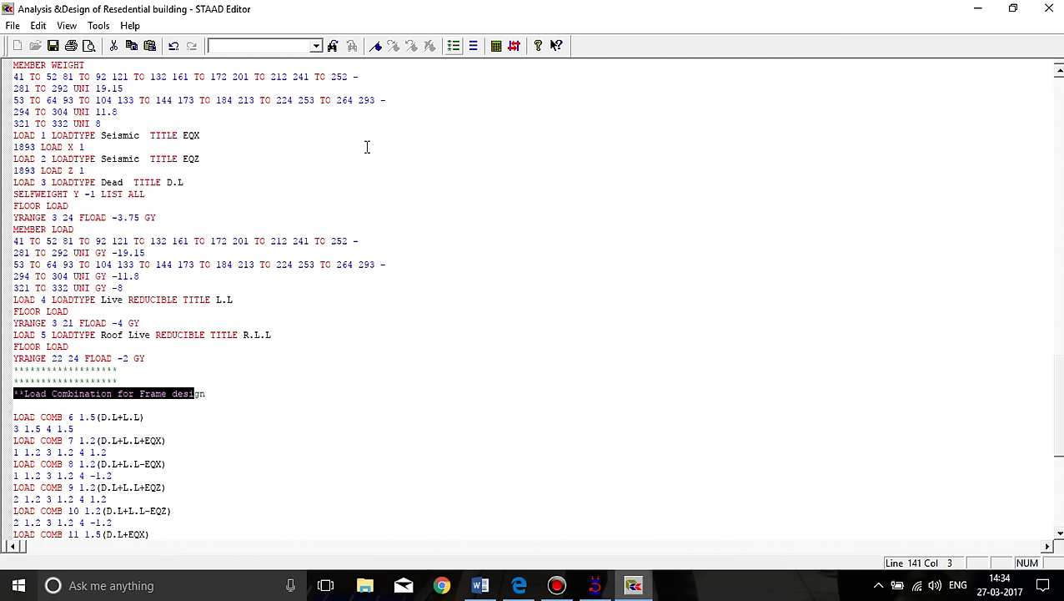
left_click(167, 412)
left_click(13, 417)
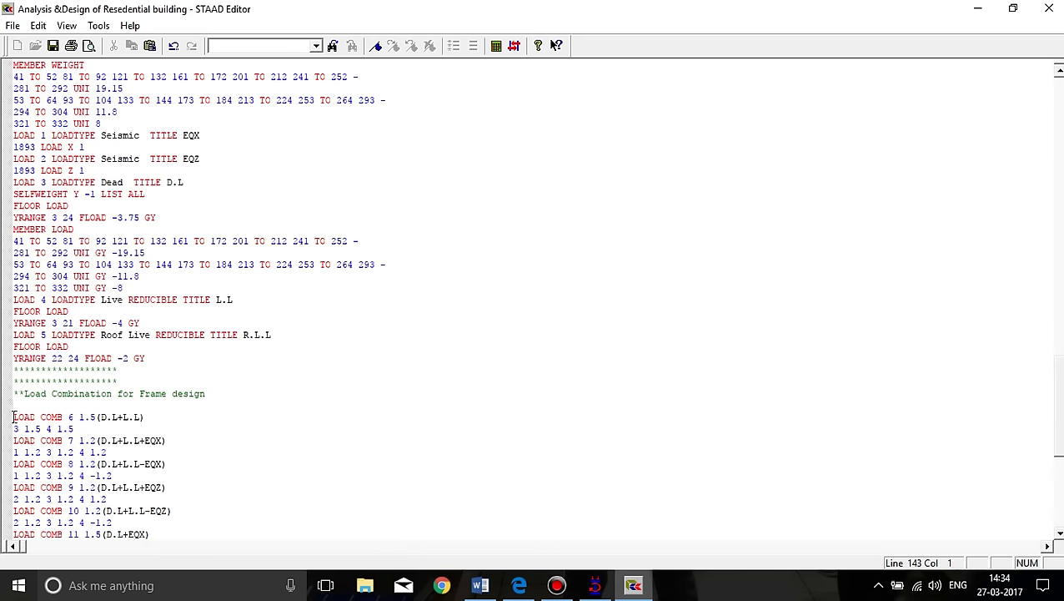
key("BackSpace")
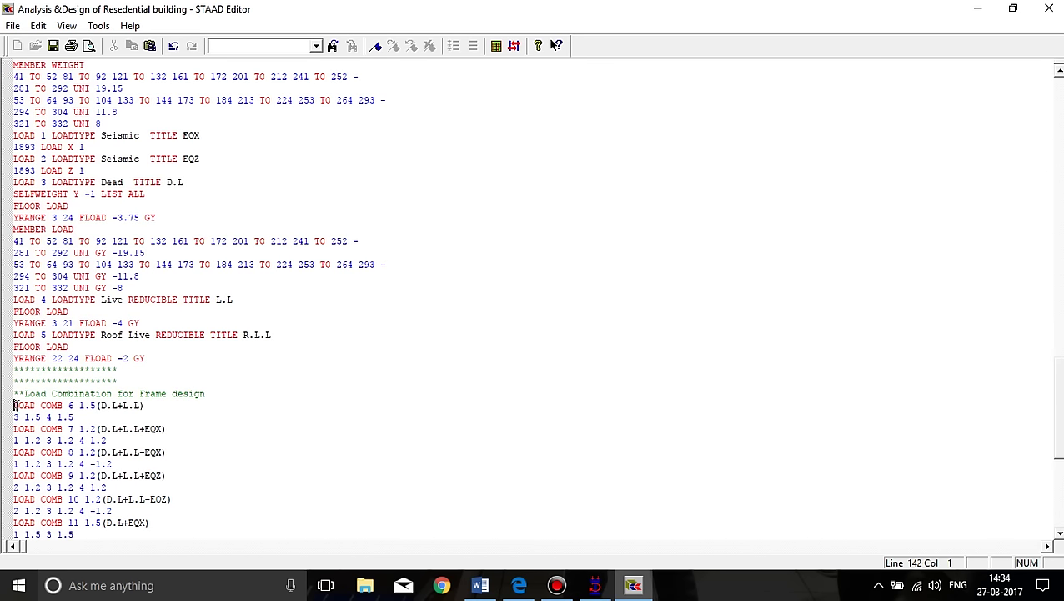
Insert two separator rows of asterisks between the LOAD COMB 14 factors and LOAD COMB 15.
scroll(15, 405, "down", 2)
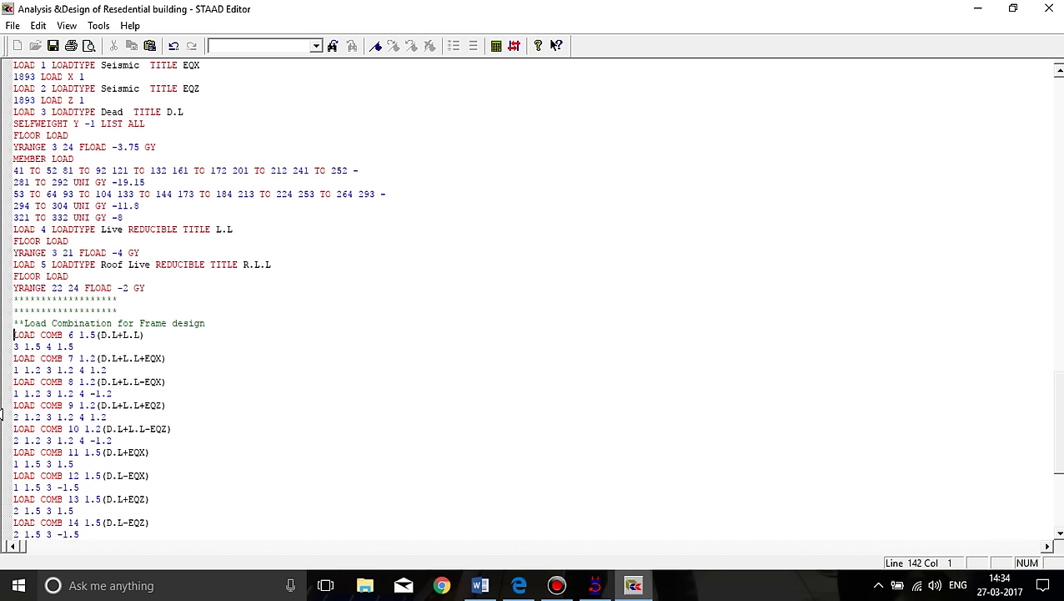
scroll(35, 385, "down", 2)
scroll(65, 369, "down", 6)
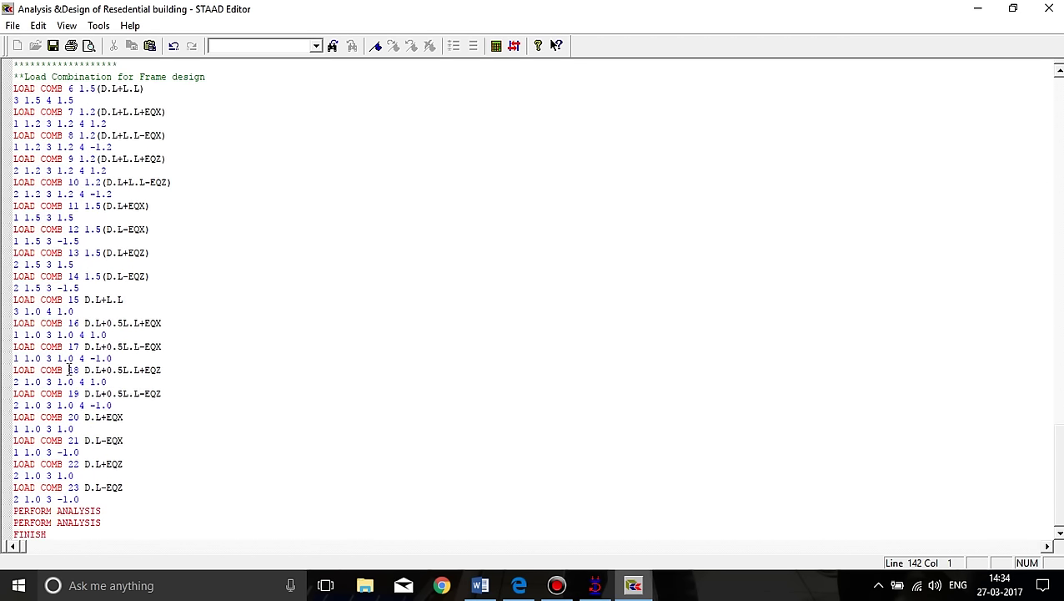
scroll(76, 357, "up", 1)
scroll(76, 357, "up", 1)
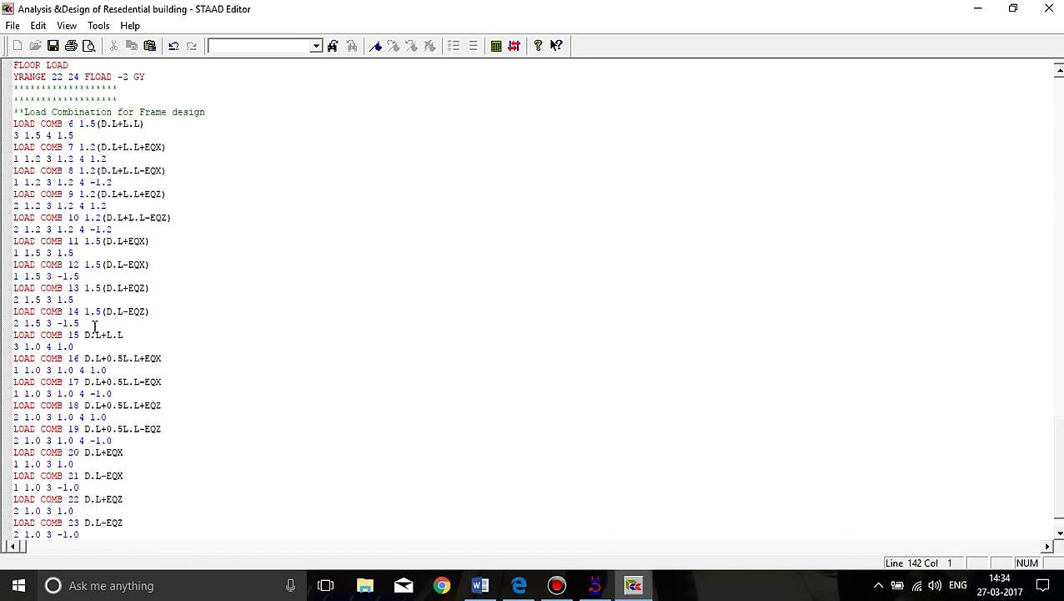
key("Return")
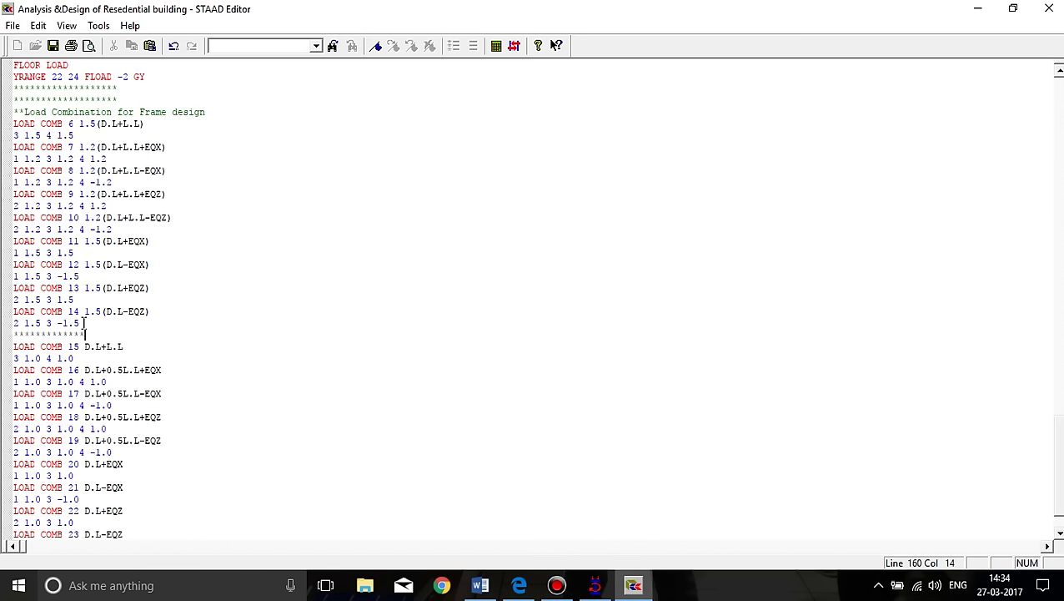
key("Return")
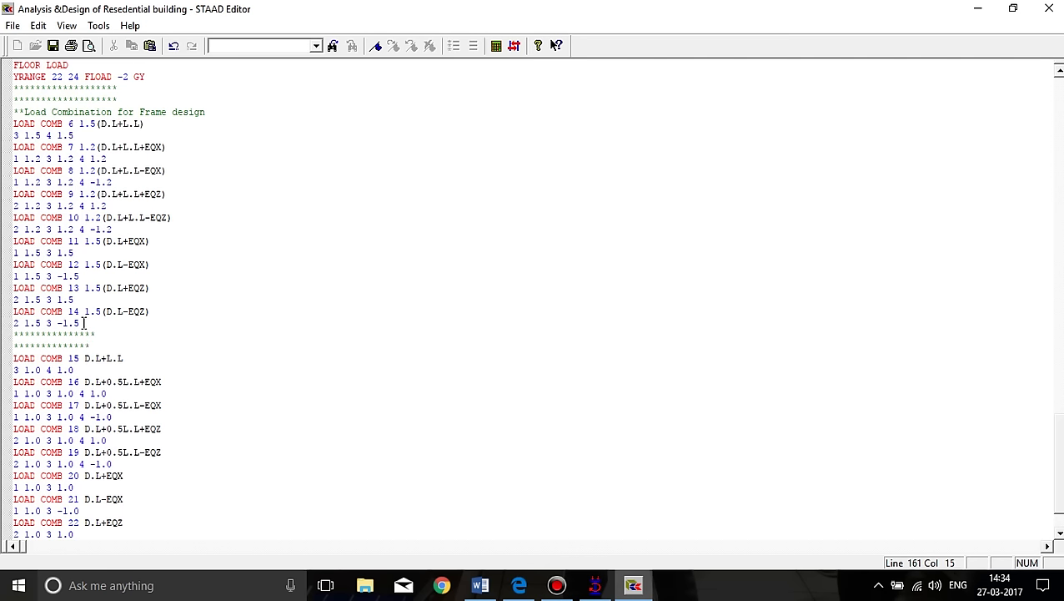
Add the heading line "Load Combination for Foundation" below the new asterisk rows, above LOAD COMB 15.
key("Return")
type("Loa")
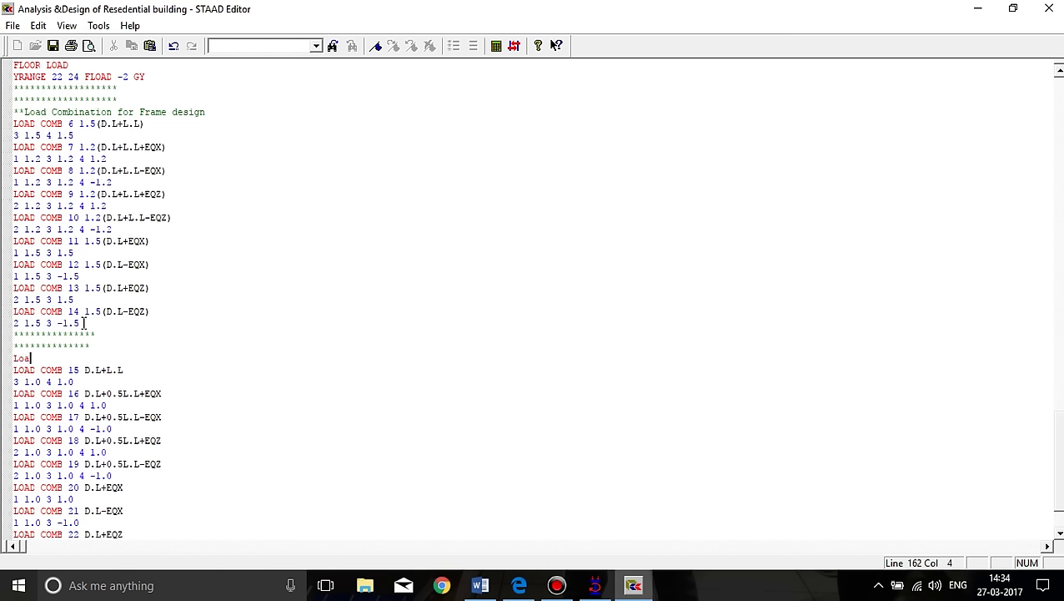
type("d")
key("Caps_Lock")
type("Combination for")
key("Caps_Lock")
type("F")
key("Caps_Lock")
type("ou")
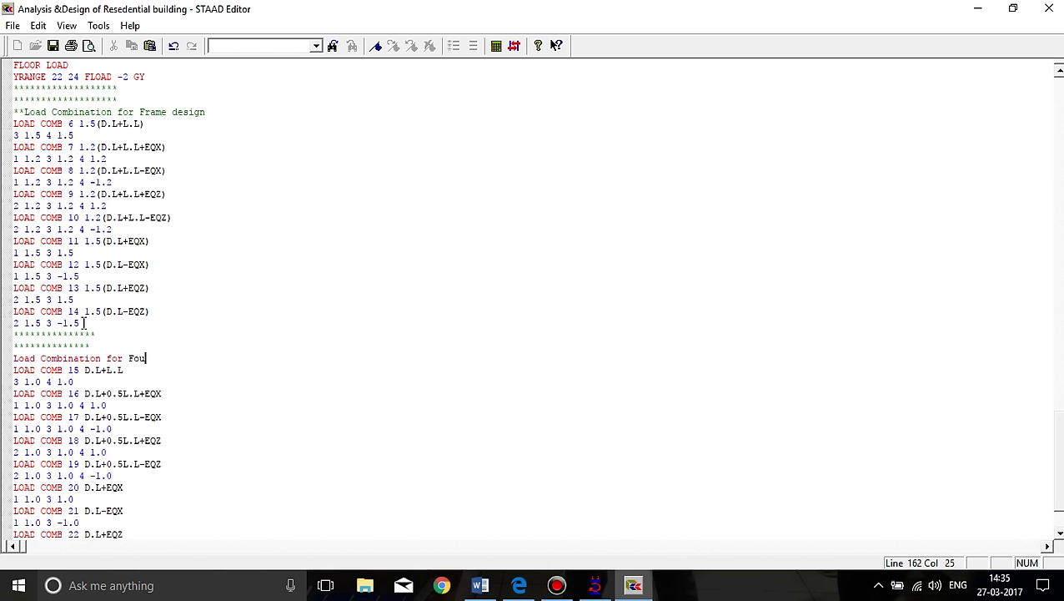
type("ndation")
key("Return")
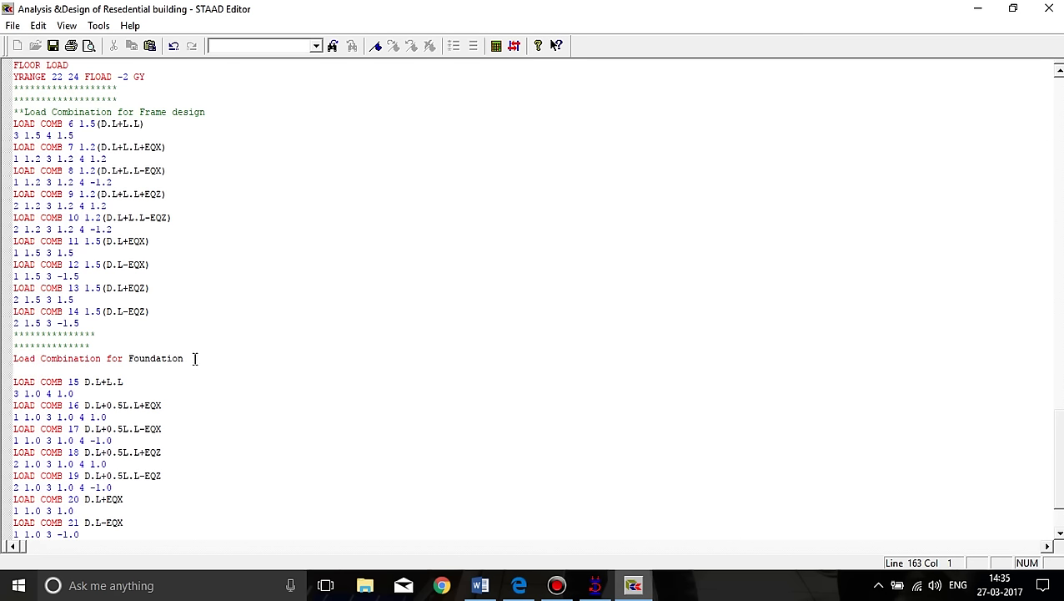
Turn the "Load Combination for Foundation" heading into a comment.
left_click_drag(194, 358, 11, 361)
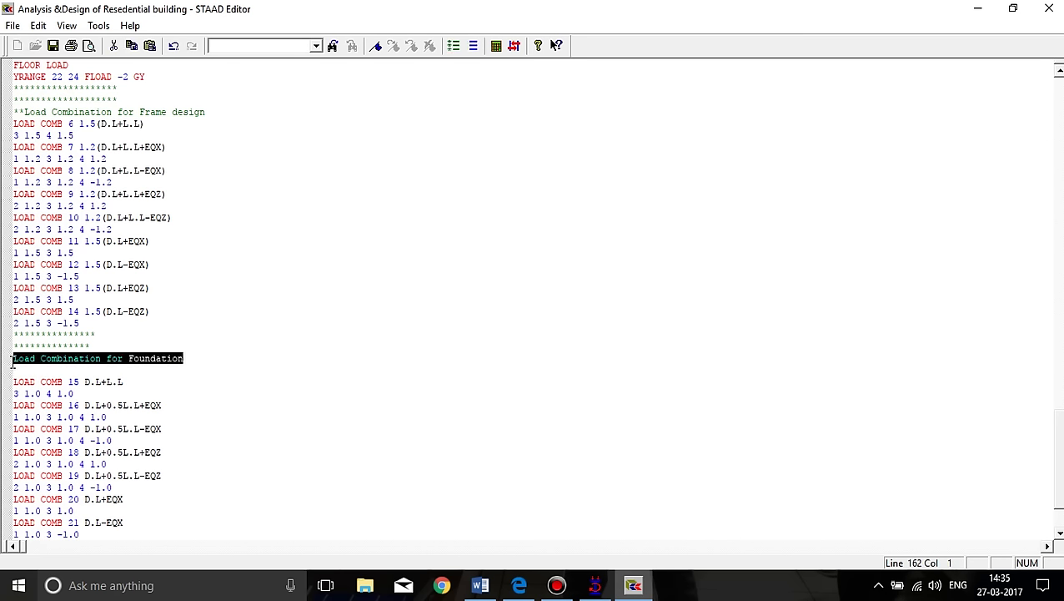
left_click(455, 46)
left_click(36, 382)
Comment out LOAD COMB 15 to 23 with their factor lines, and close the editor and the analysis command dialog.
scroll(24, 364, "down", 2)
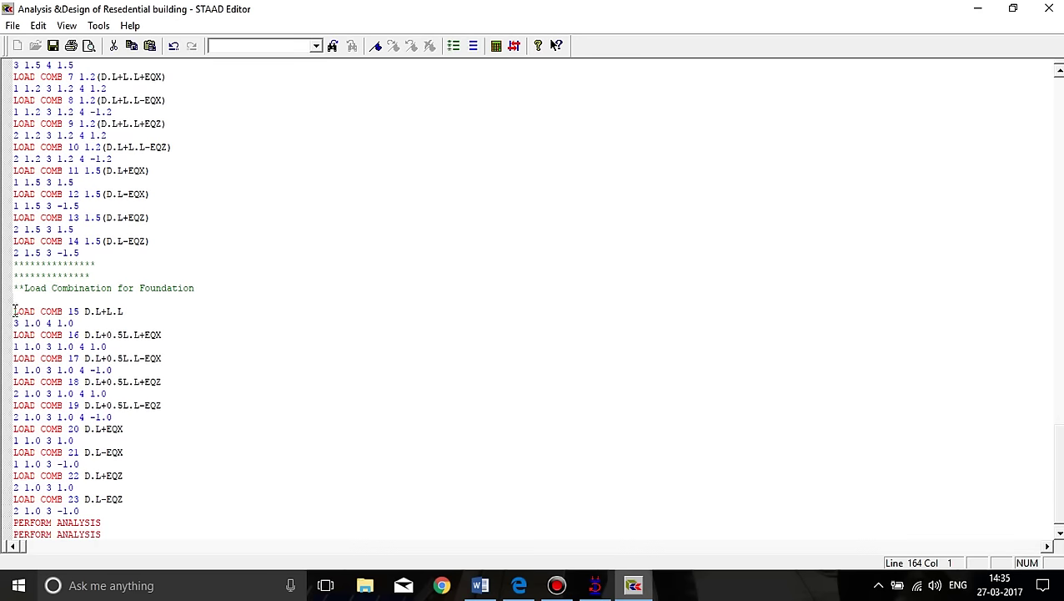
left_click_drag(14, 310, 123, 514)
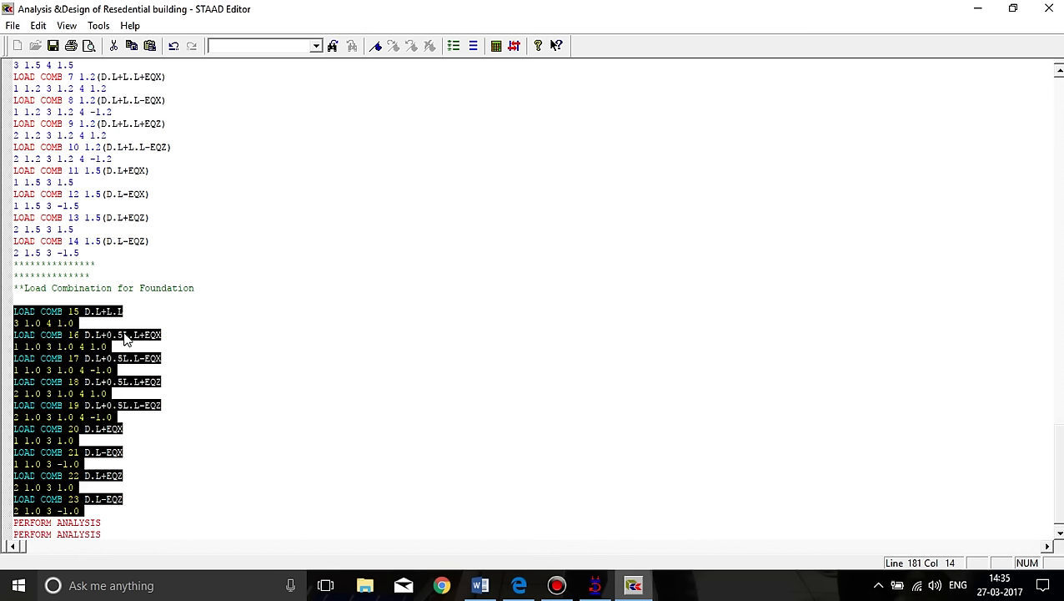
left_click(454, 46)
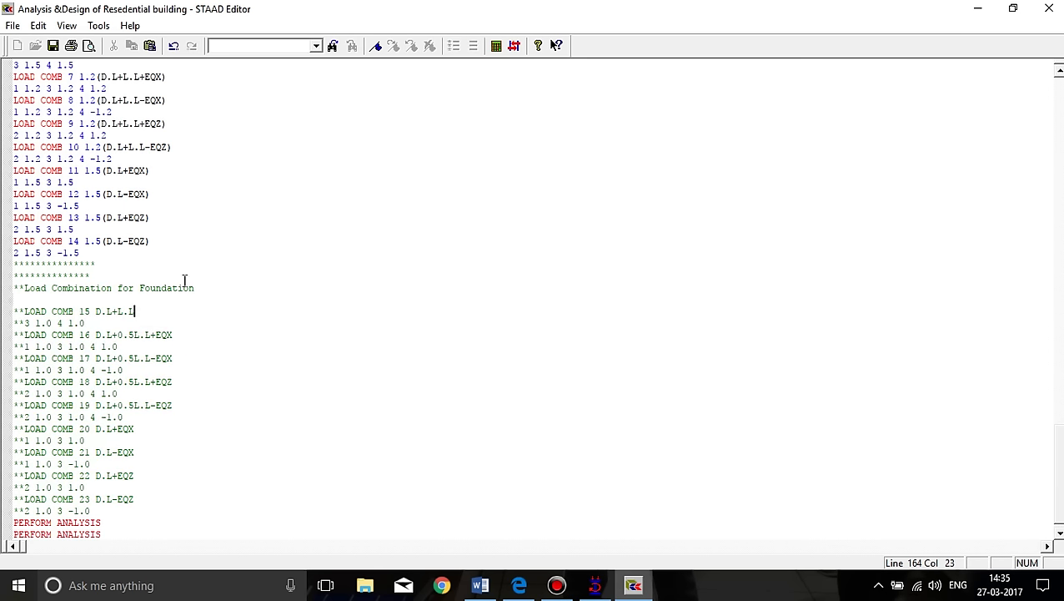
left_click(1050, 8)
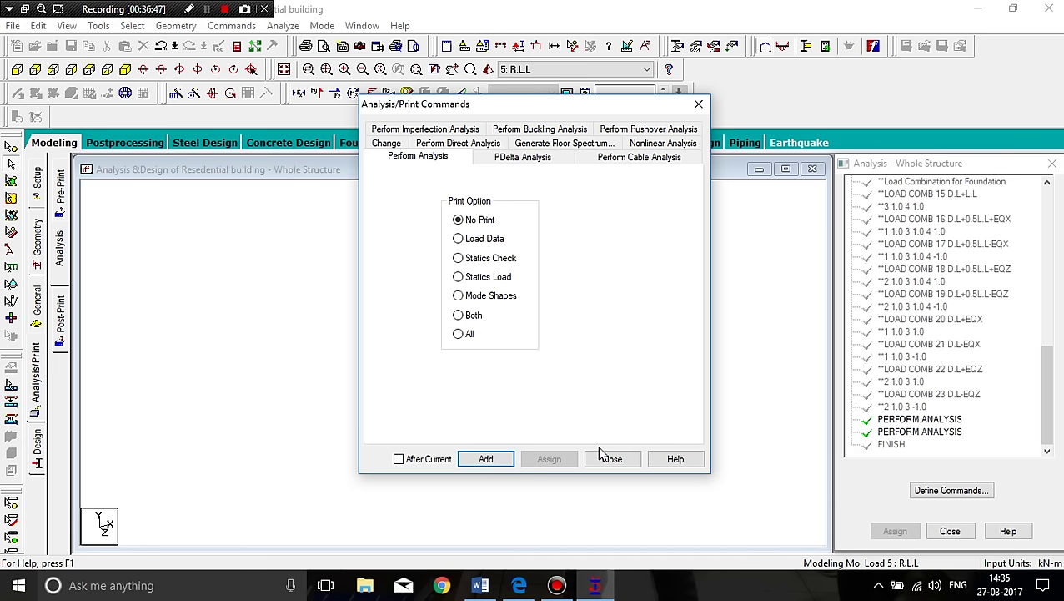
left_click(611, 459)
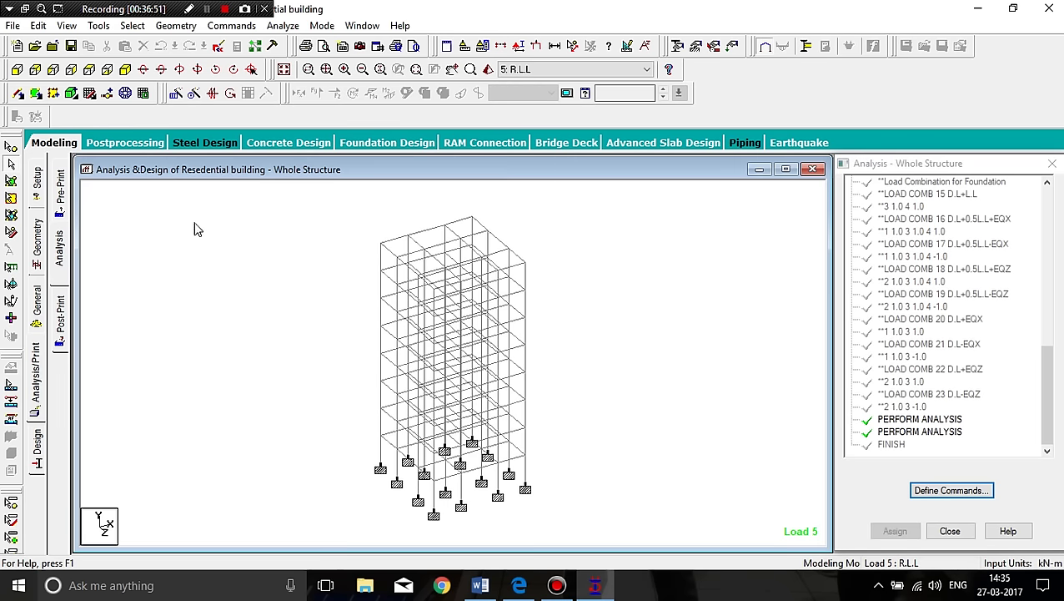
Switch to concrete design for the structure and set the current design code to IS456.
left_click(36, 450)
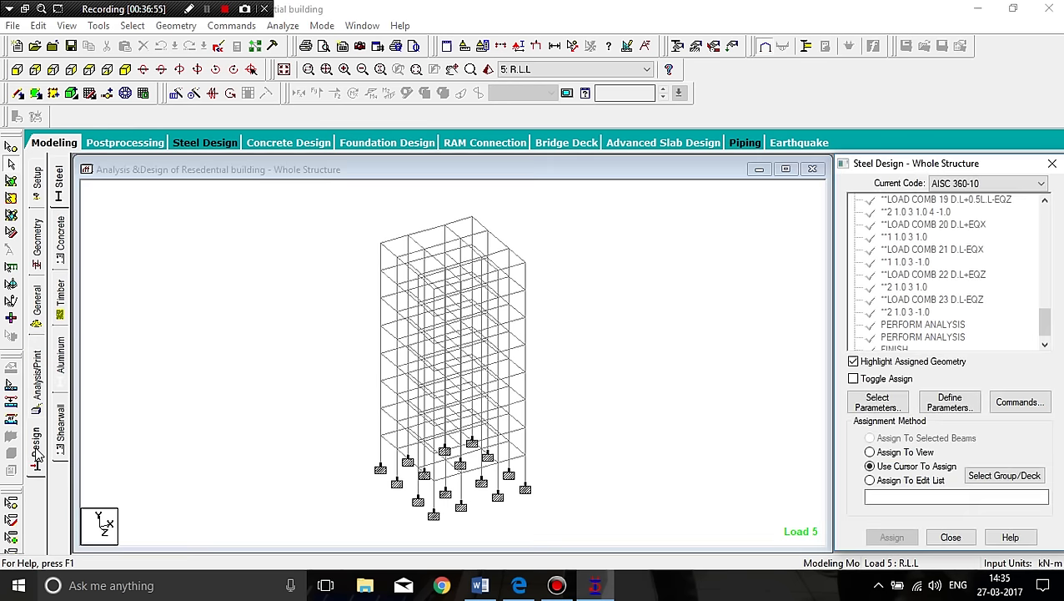
left_click(61, 242)
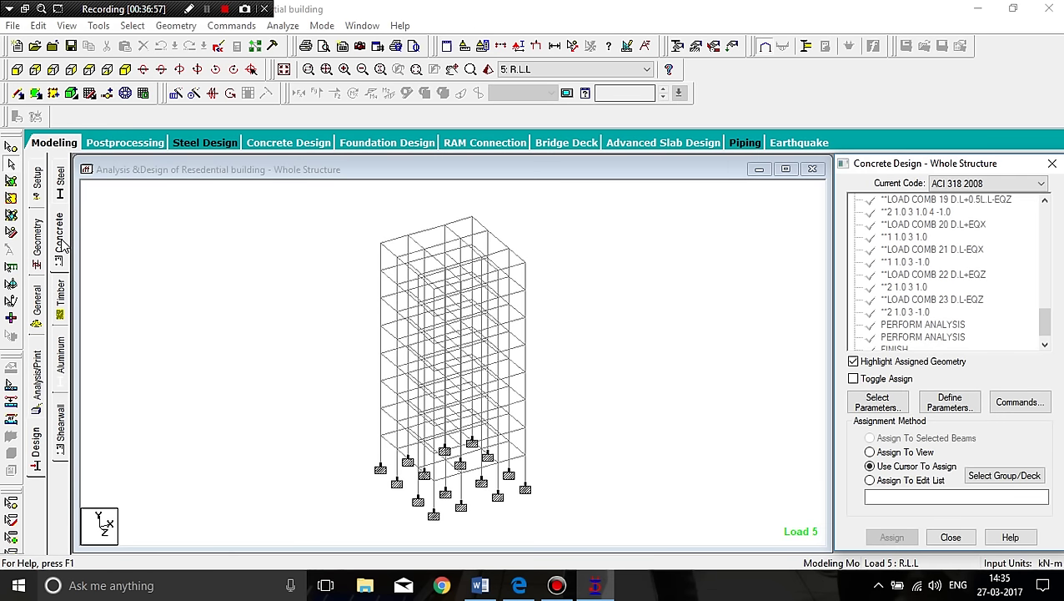
left_click(971, 185)
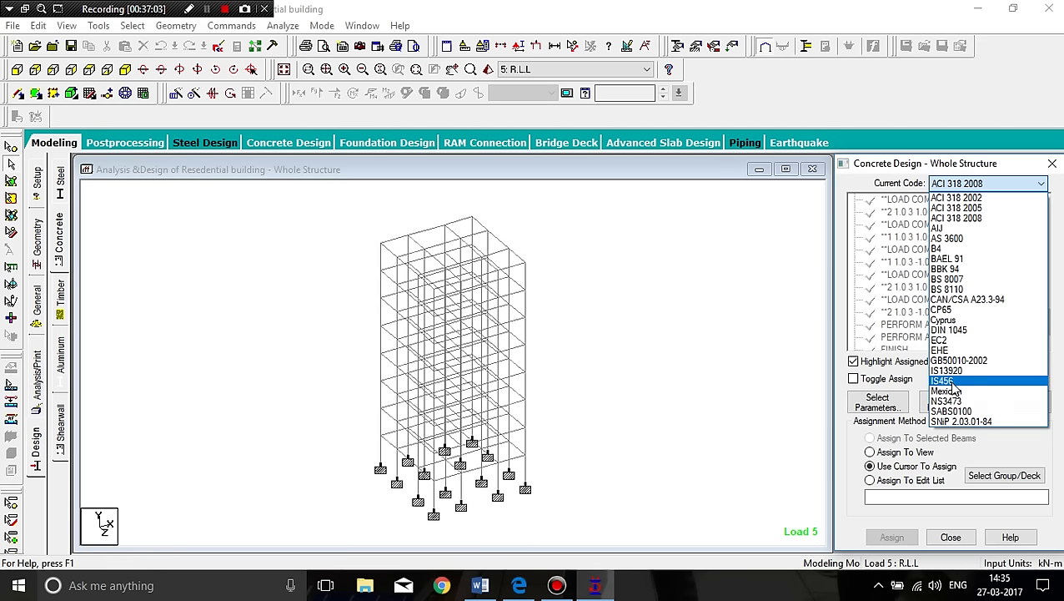
left_click(949, 381)
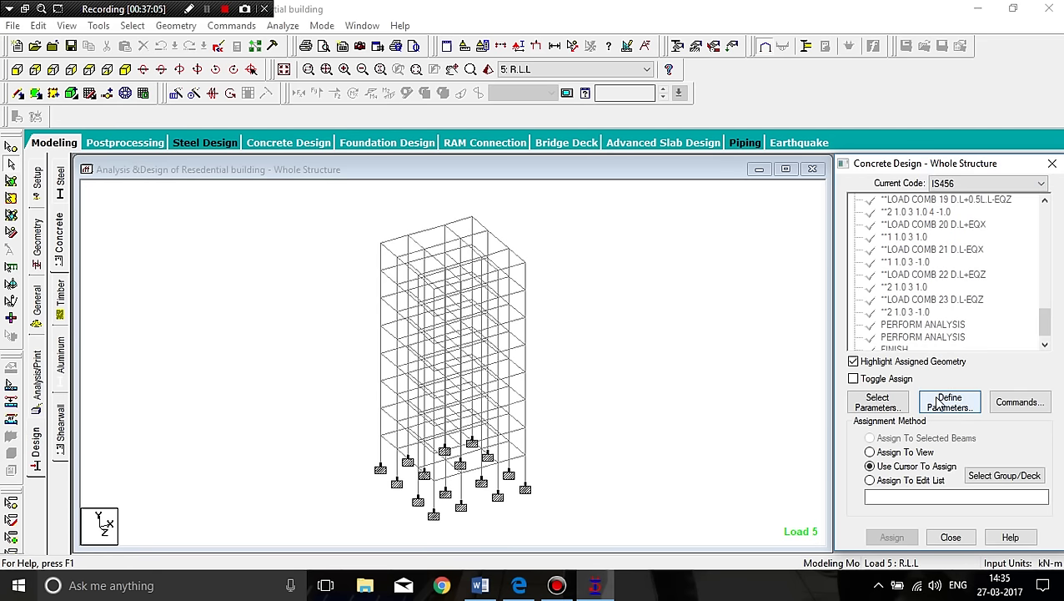
Define two CLEAR design parameters for the reinforcement cover, the first with a distance of 0.025 m.
left_click(948, 402)
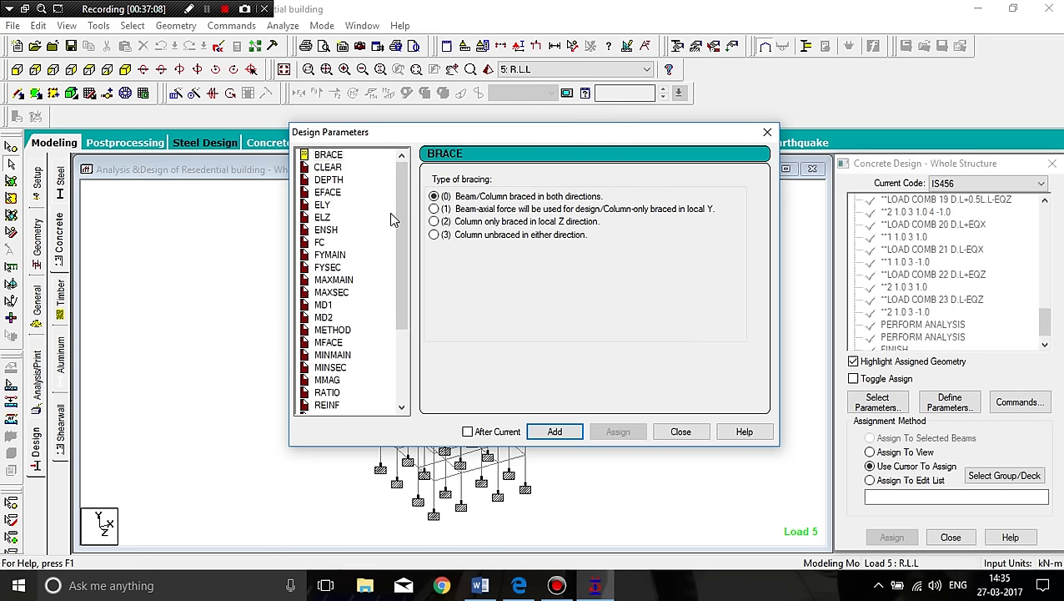
left_click(327, 166)
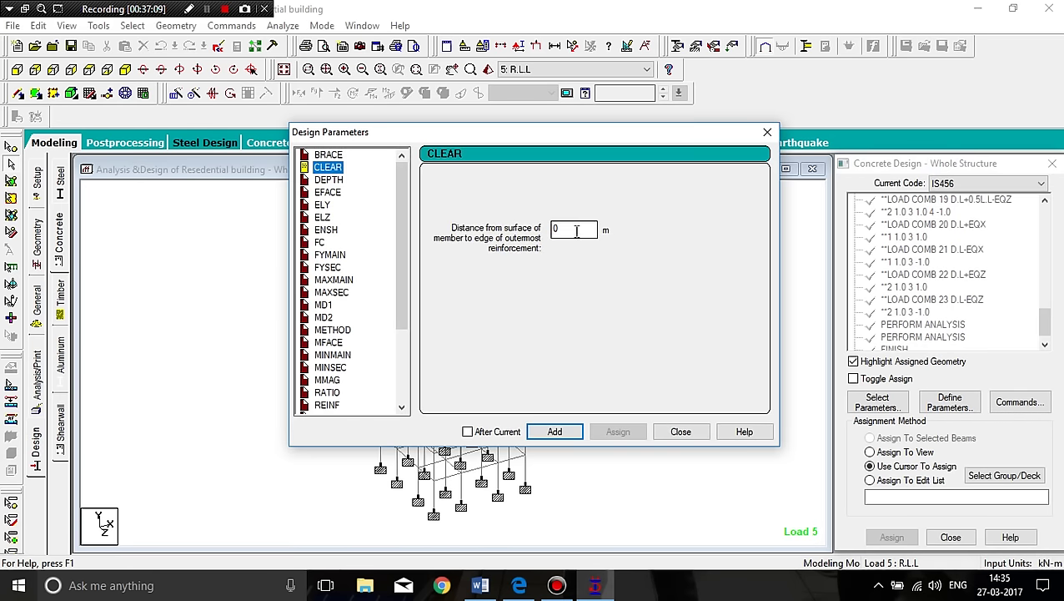
left_click(576, 230)
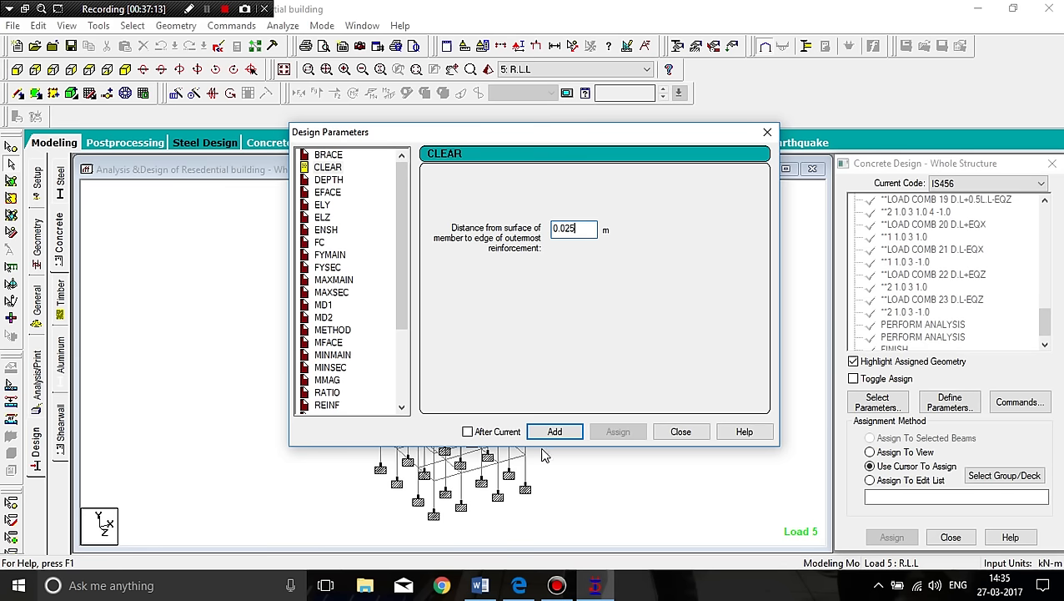
left_click(554, 431)
left_click(586, 229)
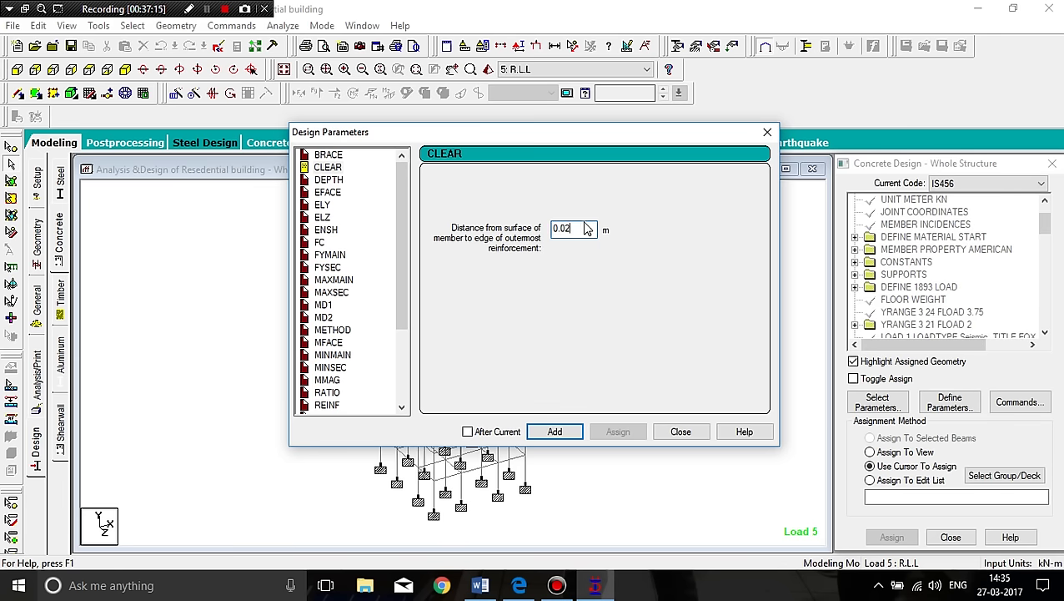
left_click(554, 431)
Add the FC design parameter with a concrete compressive strength of 30000 kN/m2.
left_click(320, 242)
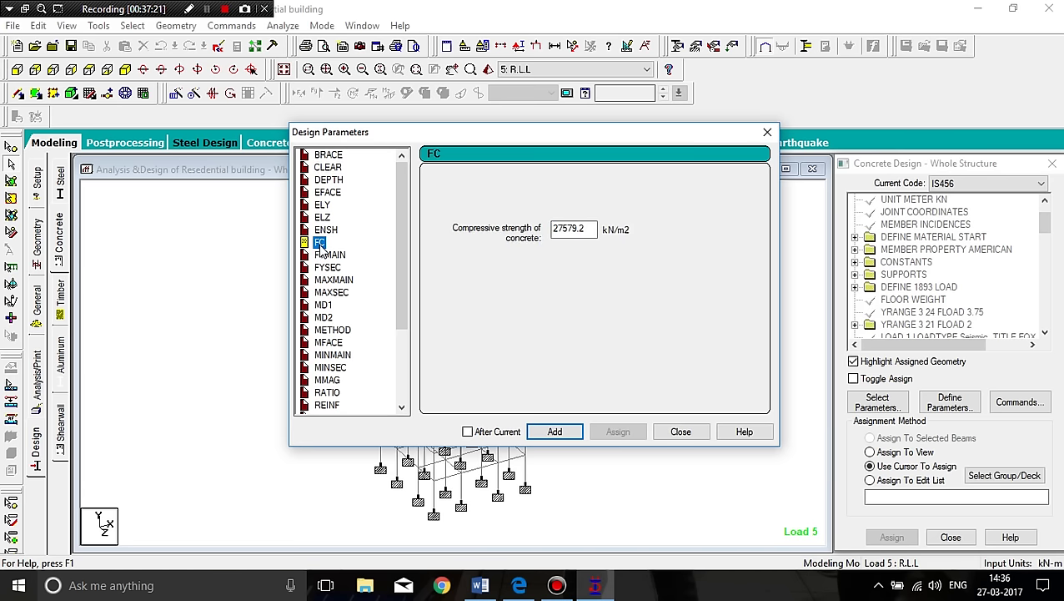
left_click_drag(590, 227, 542, 242)
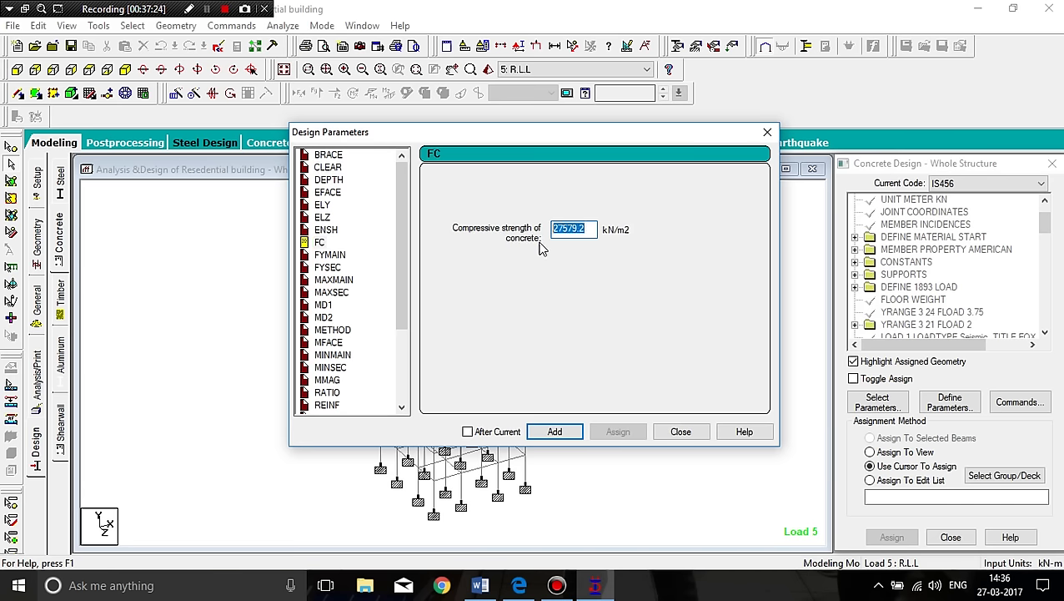
type("30000")
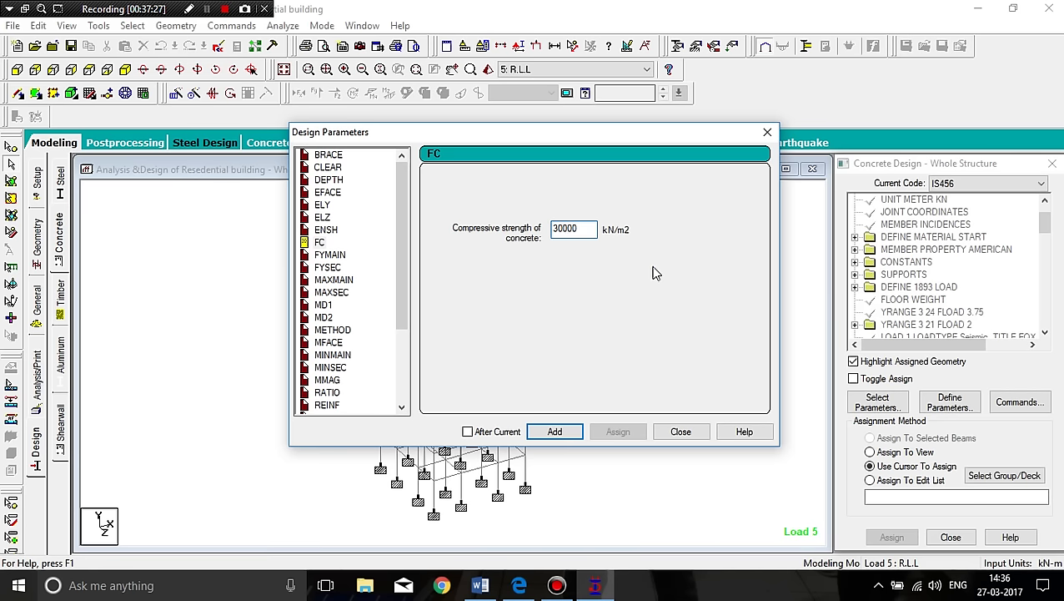
left_click(552, 432)
Add the FYMAIN design parameter with a main reinforcement yield strength of 415000 kN/m2.
left_click(330, 254)
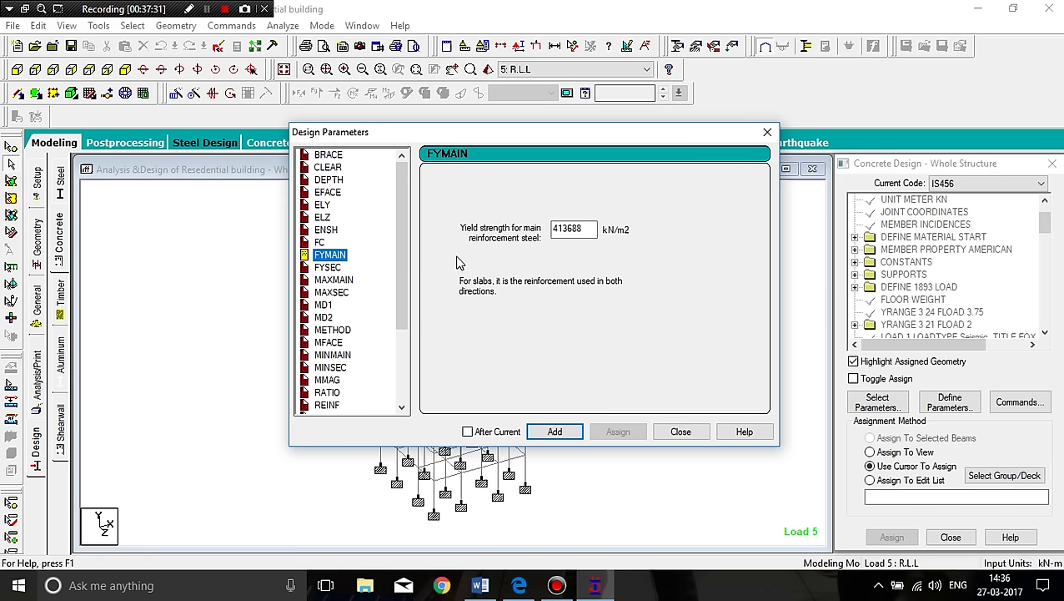
double_click(564, 229)
left_click(569, 234)
double_click(564, 229)
type("415000")
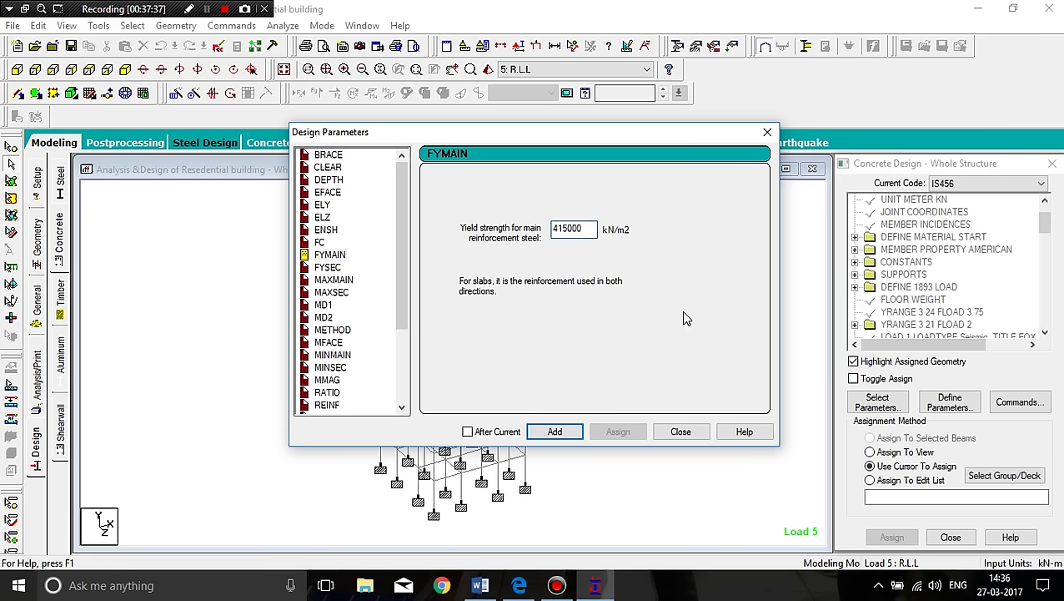
left_click(558, 434)
Add the FYSEC design parameter with a shear reinforcement yield strength of 415000 kN/m2.
left_click(322, 268)
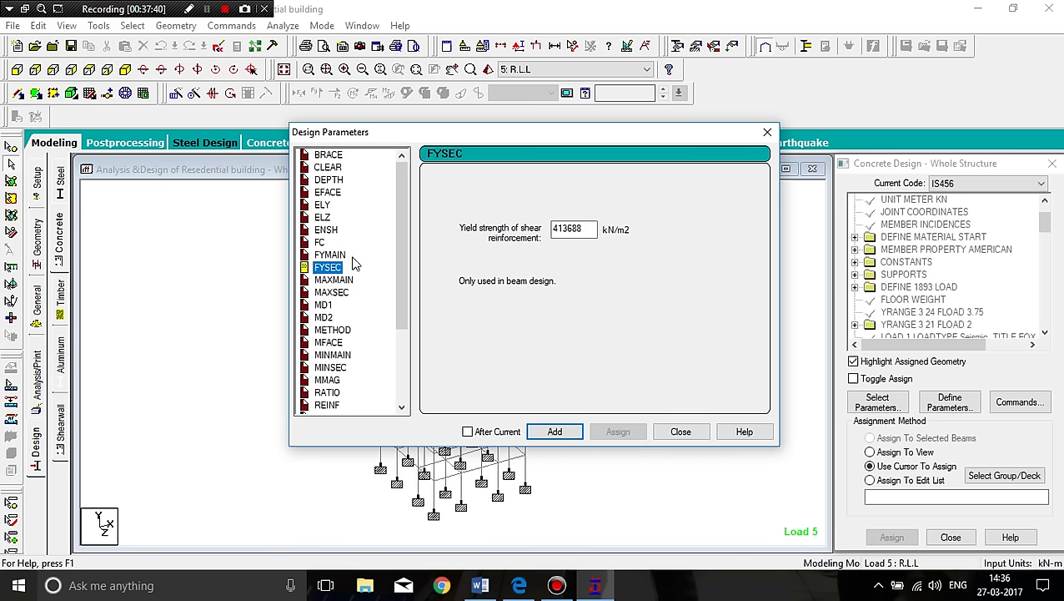
left_click_drag(587, 227, 559, 230)
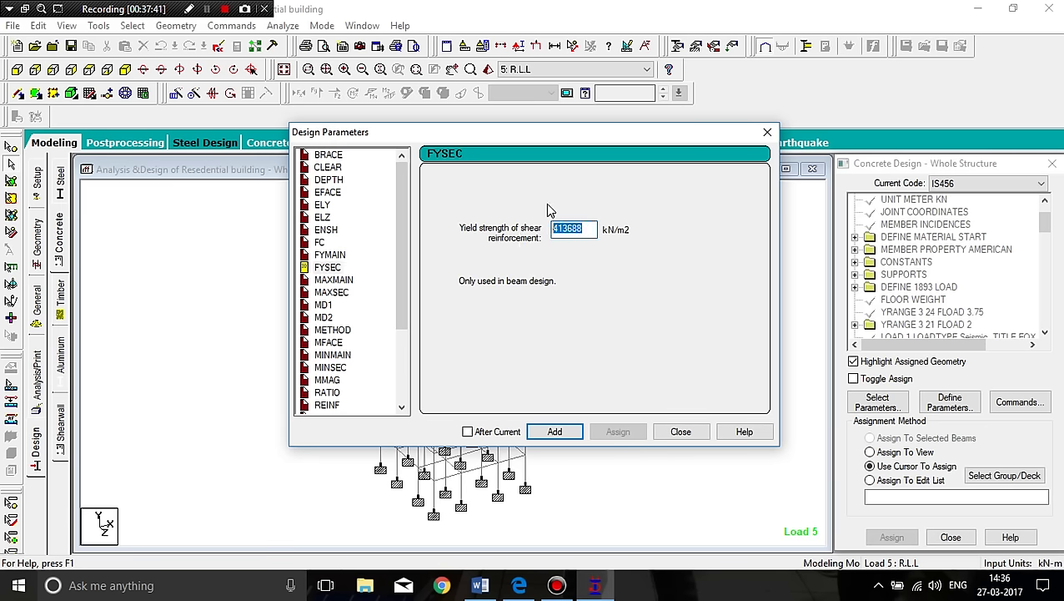
type("415000")
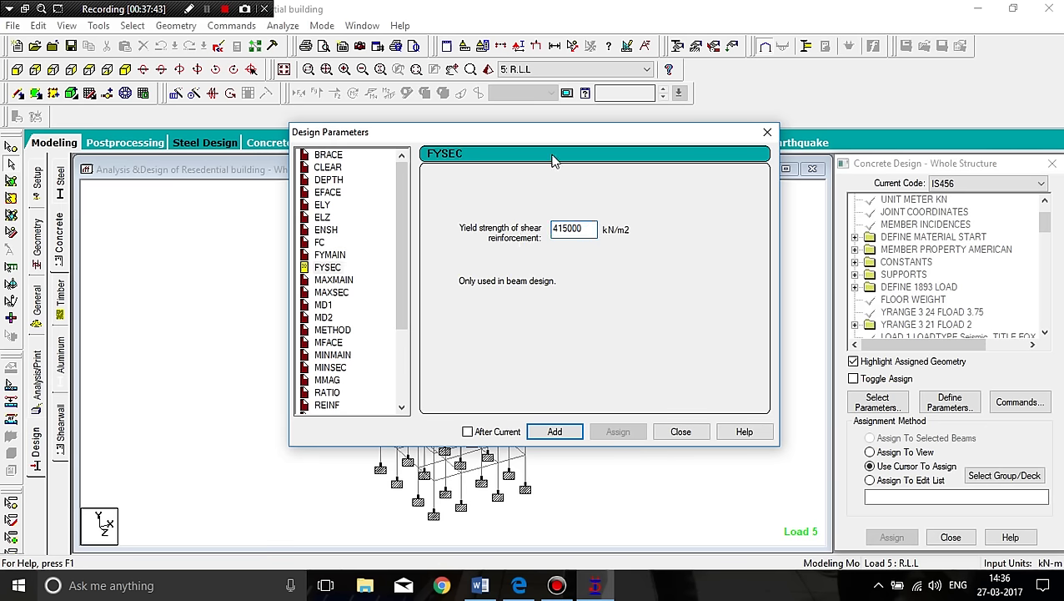
left_click(561, 432)
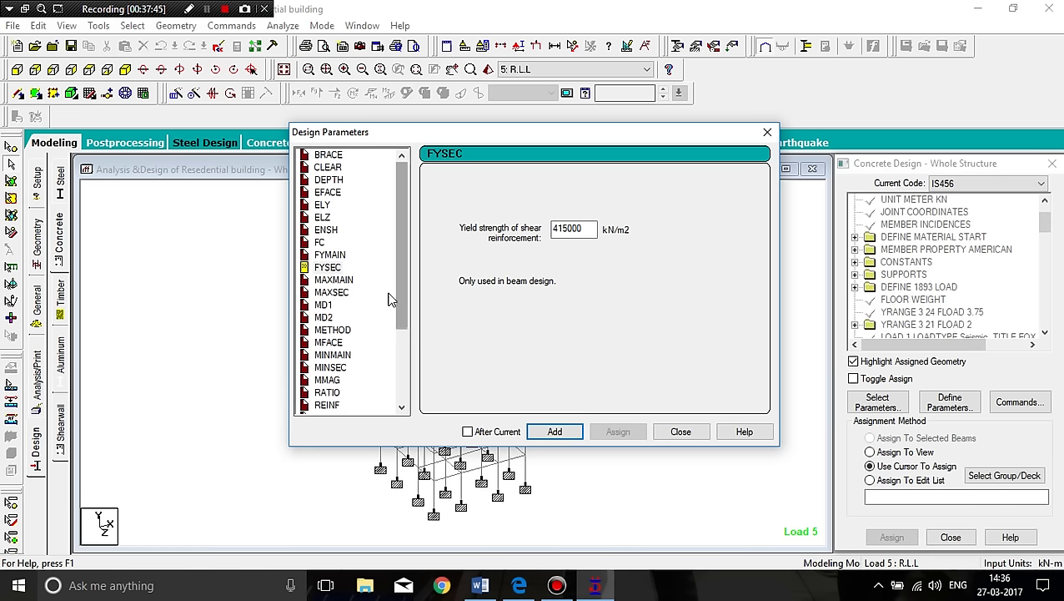
Add the MAXMAIN design parameter with a maximum main reinforcement size of 25 mm.
left_click(342, 280)
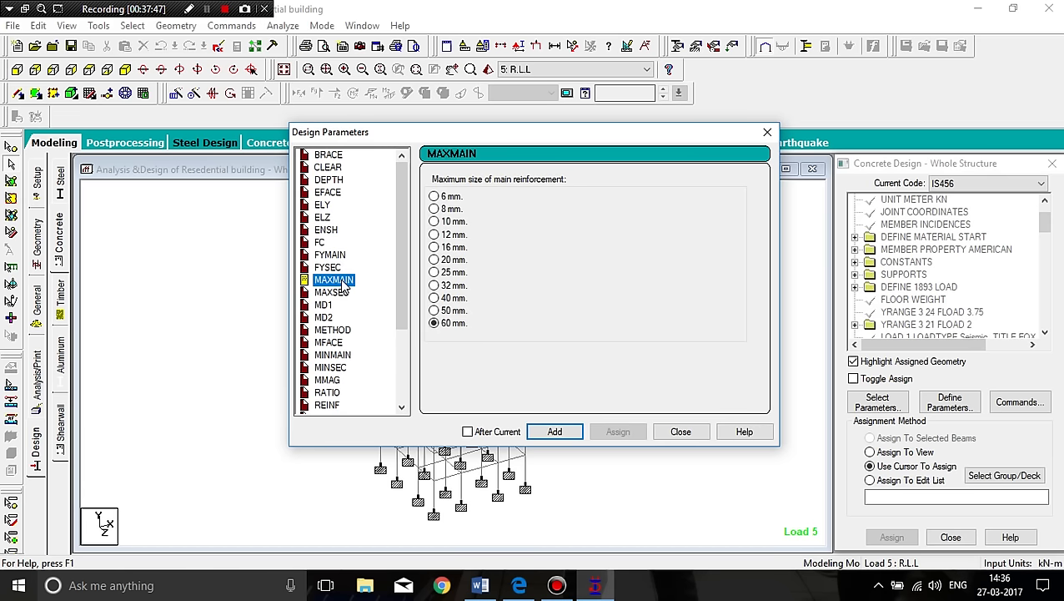
left_click(433, 273)
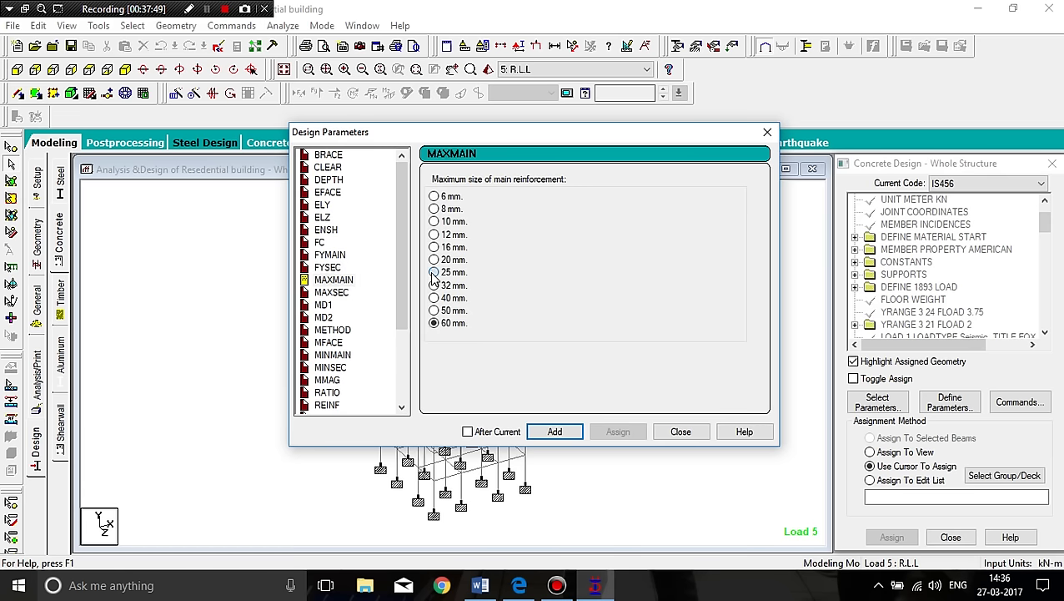
left_click(556, 432)
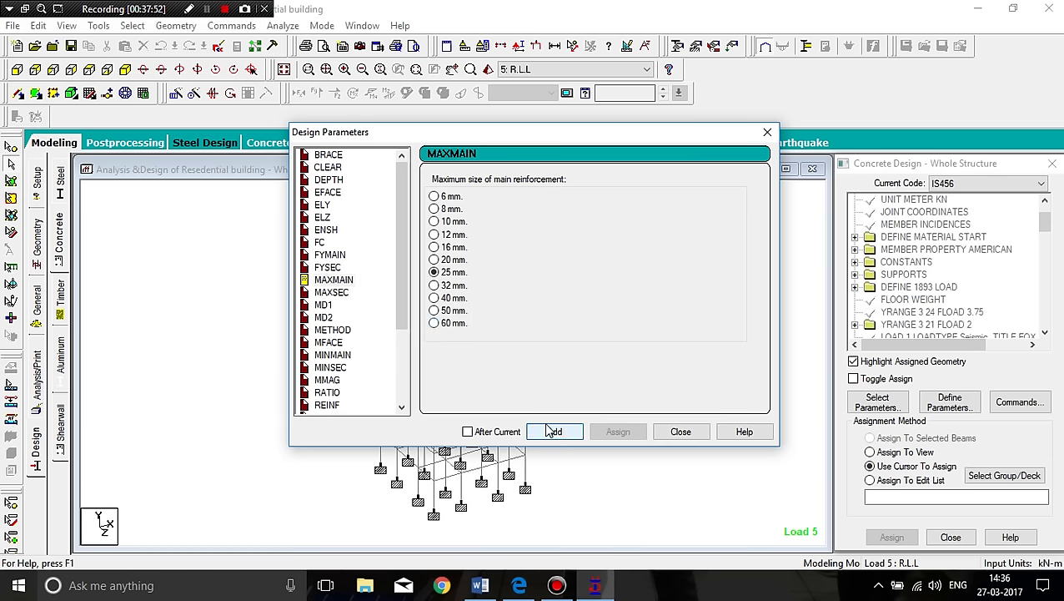
Add the MAXSEC design parameter with a maximum secondary reinforcement size of 16 mm.
left_click(329, 294)
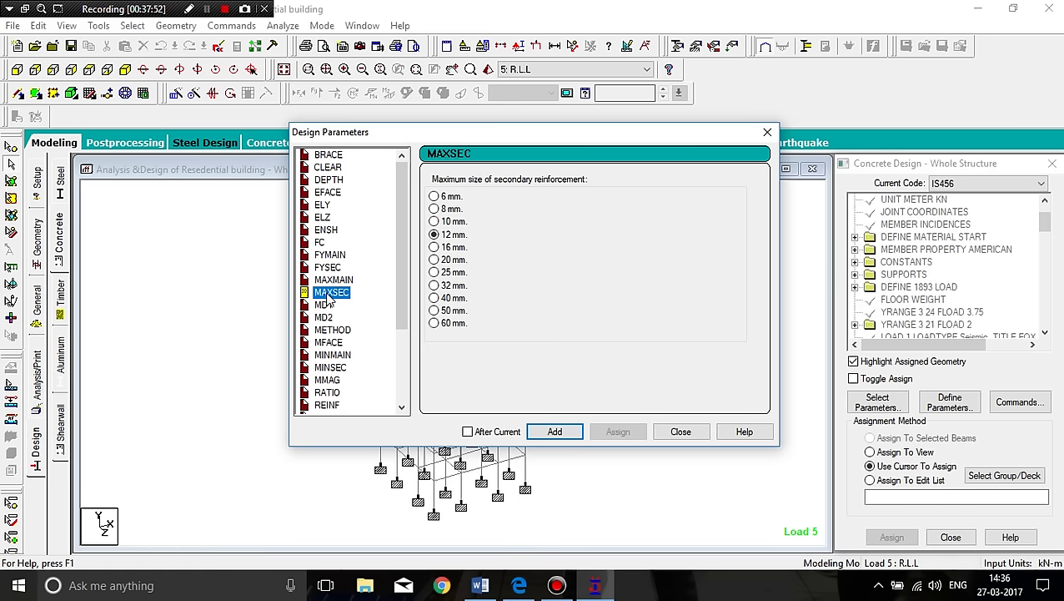
left_click(433, 247)
left_click(555, 432)
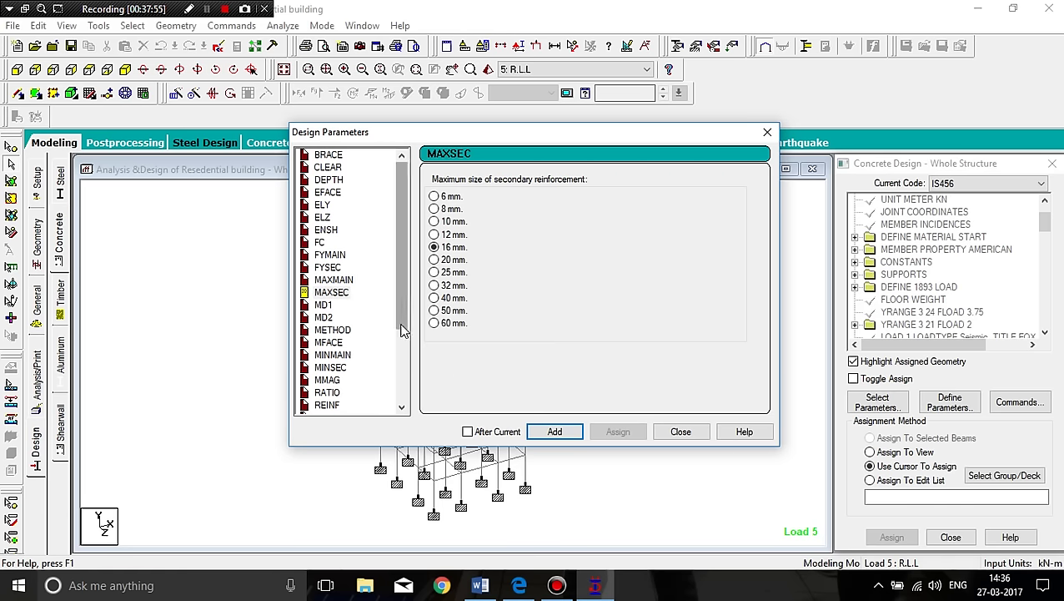
Add the RATIO design parameter with 4% maximum longitudinal reinforcement, and close the parameter definitions.
scroll(405, 339, "down", 2)
left_click(332, 343)
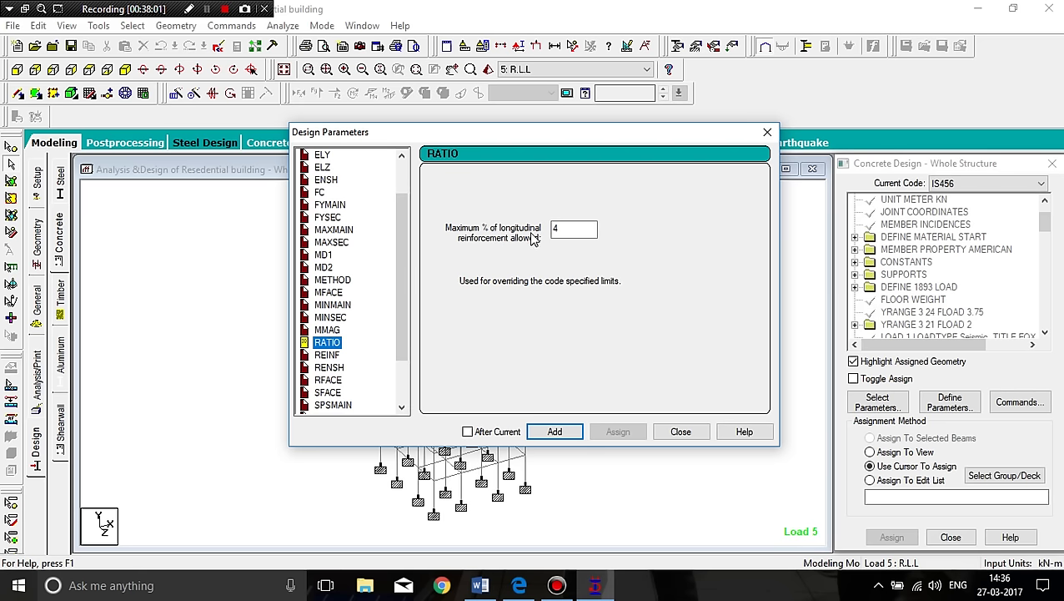
double_click(556, 231)
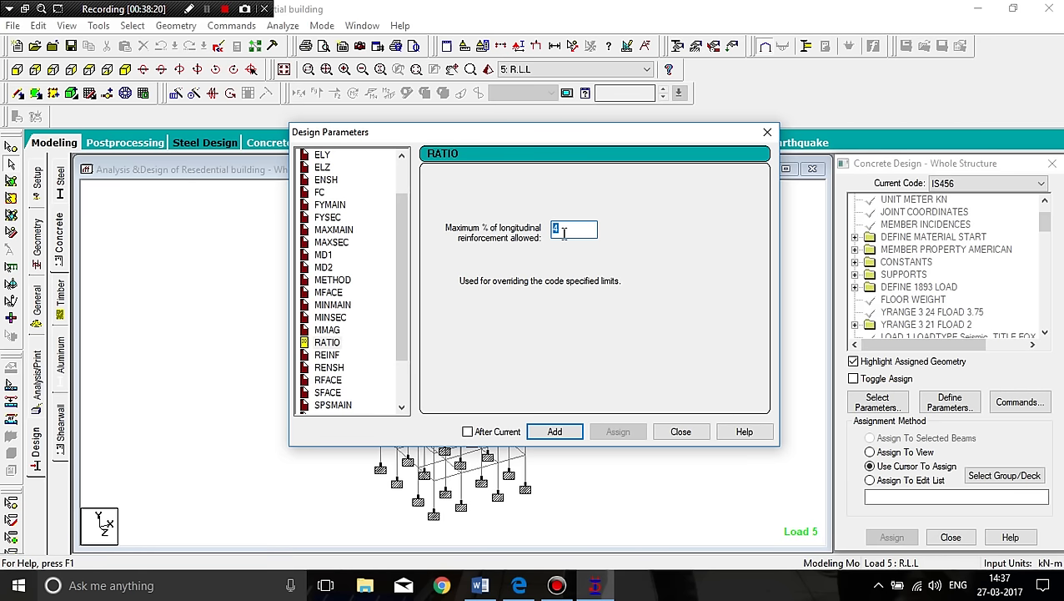
left_click(554, 432)
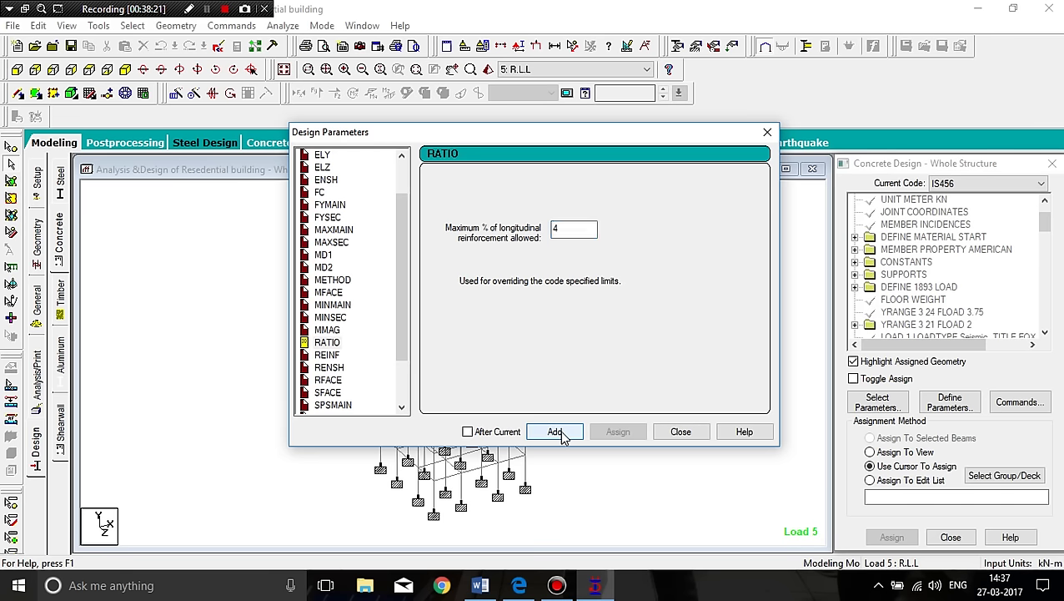
left_click_drag(399, 344, 403, 392)
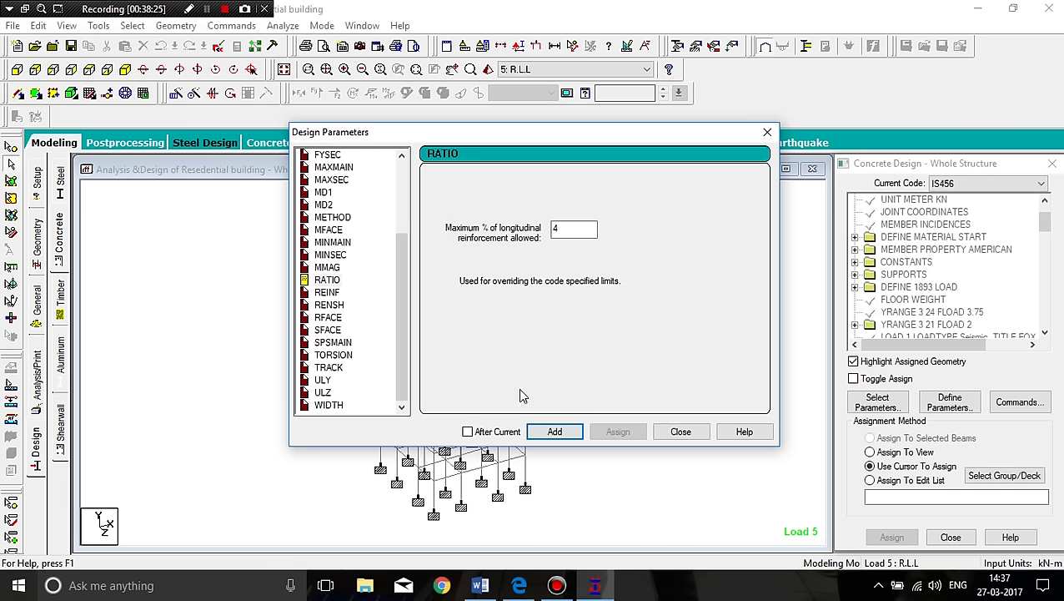
left_click(681, 431)
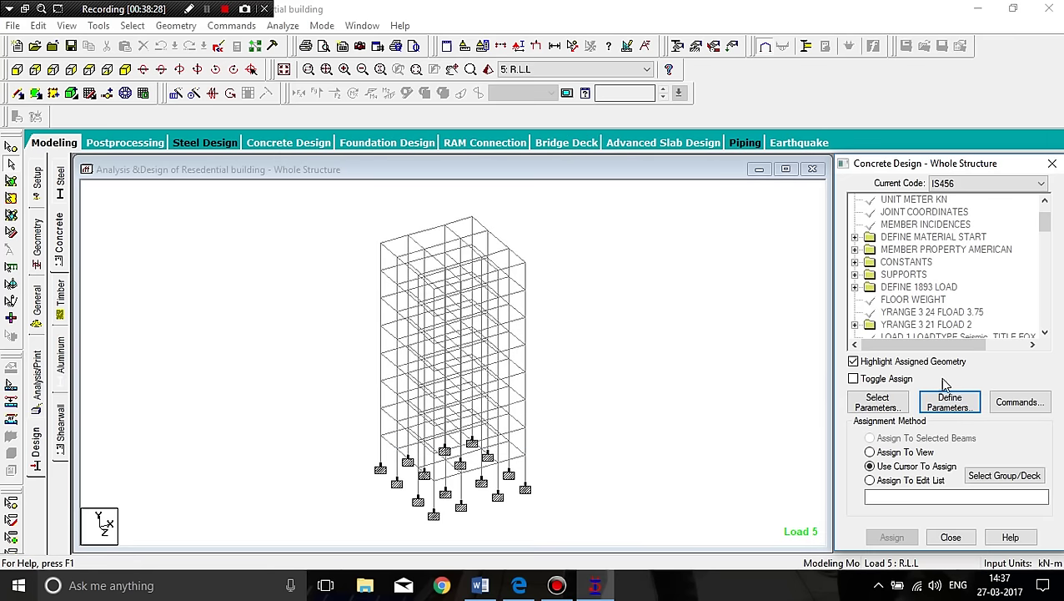
Assign the CLEAR 0.025 parameter to all beams parallel to X and Z.
left_click(1047, 224)
left_click_drag(1047, 224, 1050, 322)
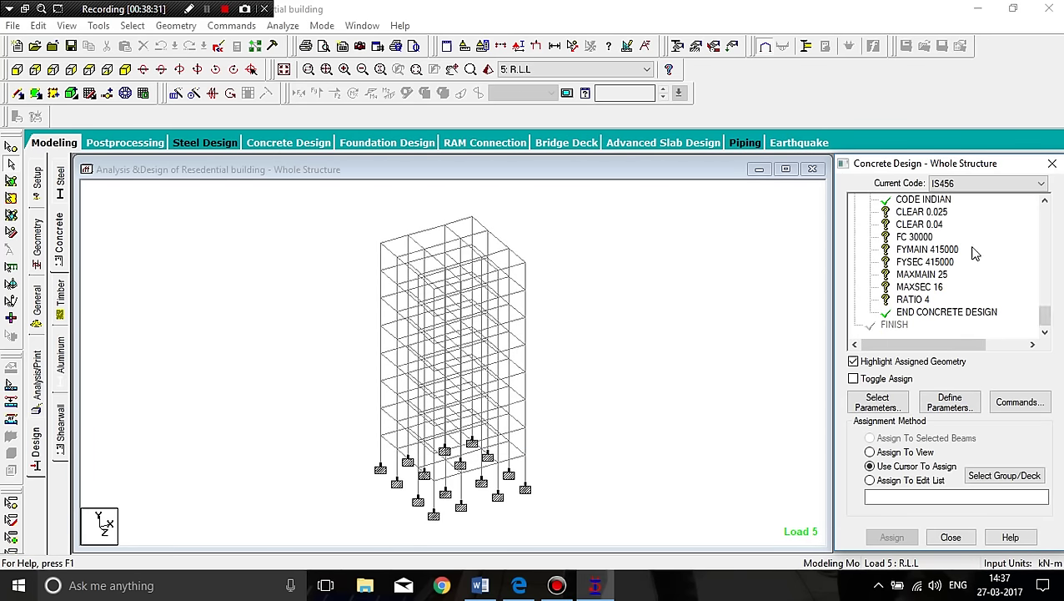
left_click(931, 215)
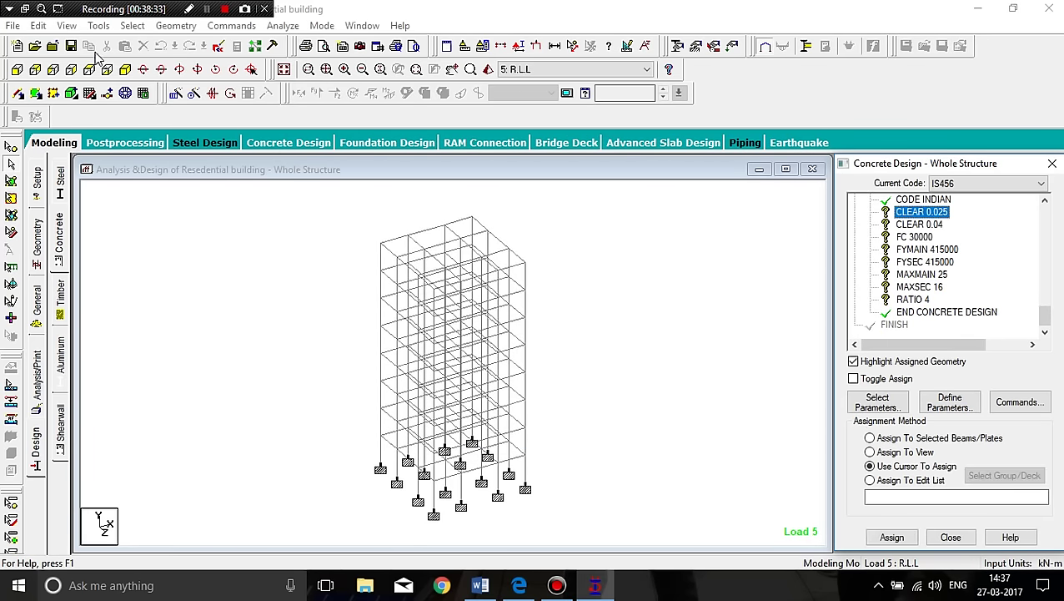
left_click(133, 27)
mouse_move(209, 306)
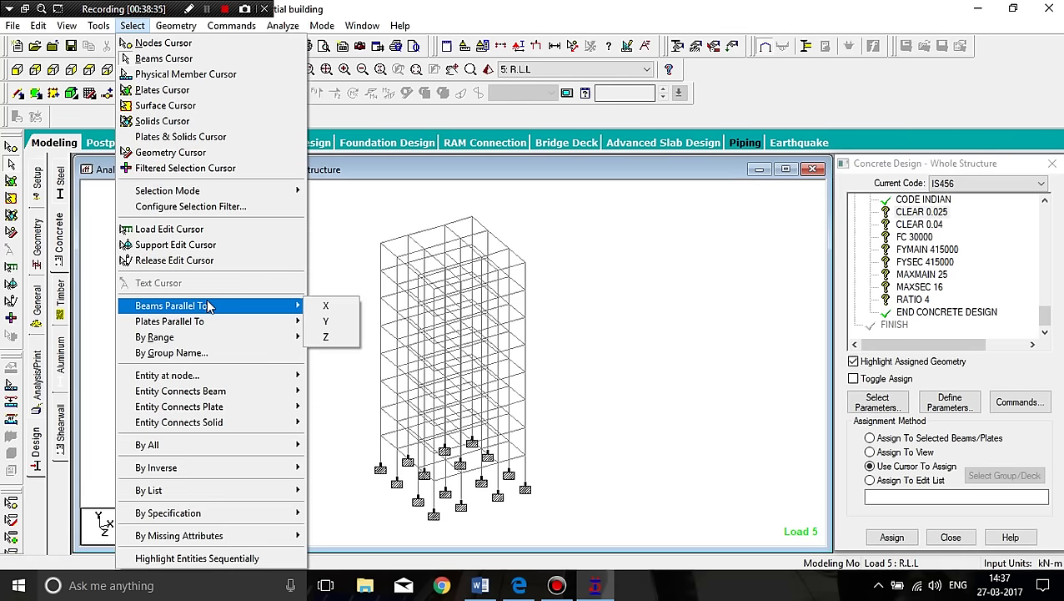
left_click(333, 309)
left_click(127, 27)
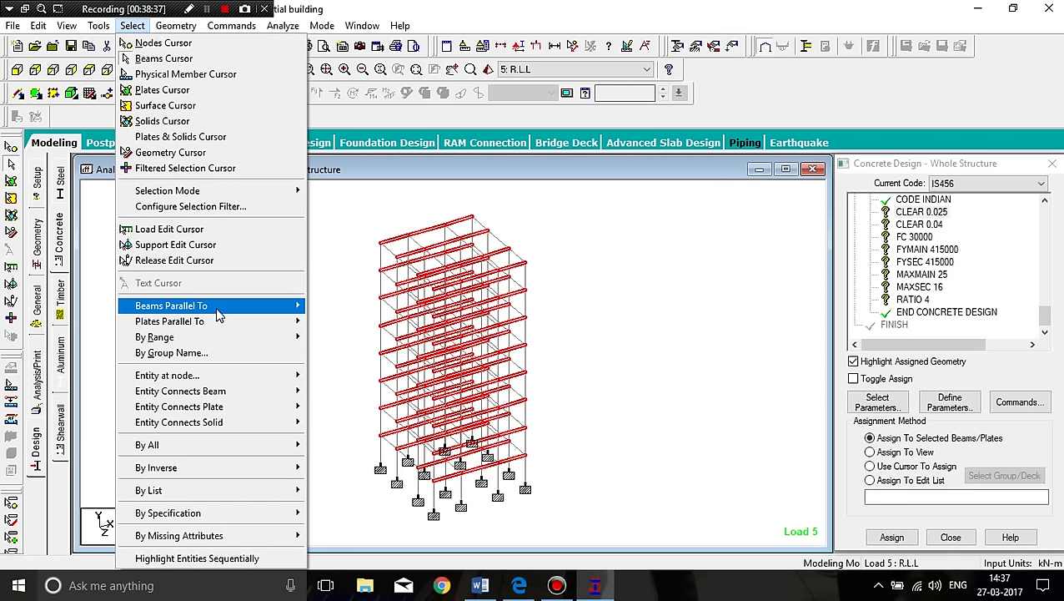
left_click(332, 338)
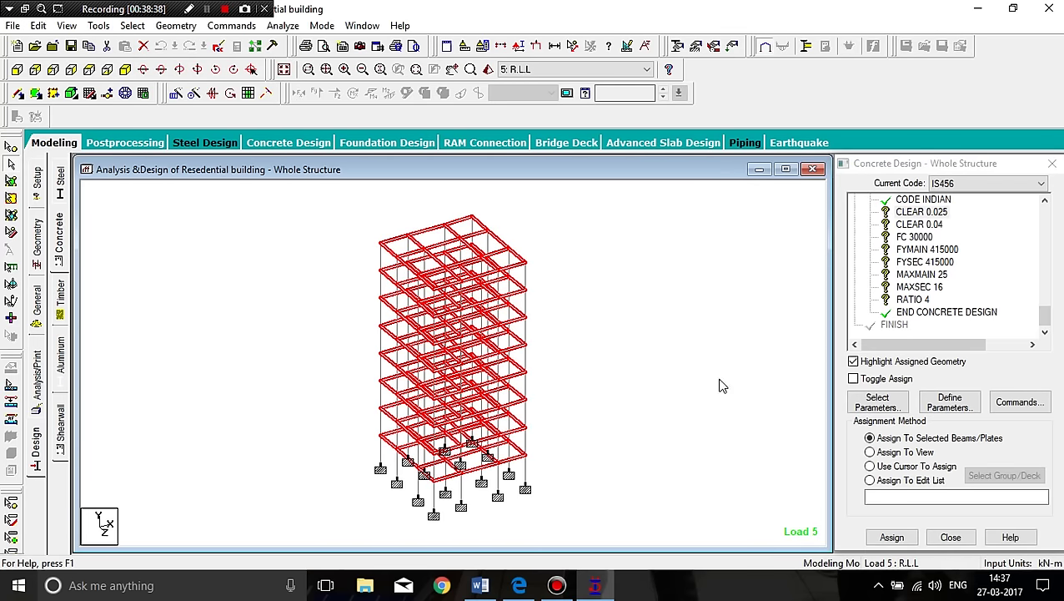
left_click(892, 537)
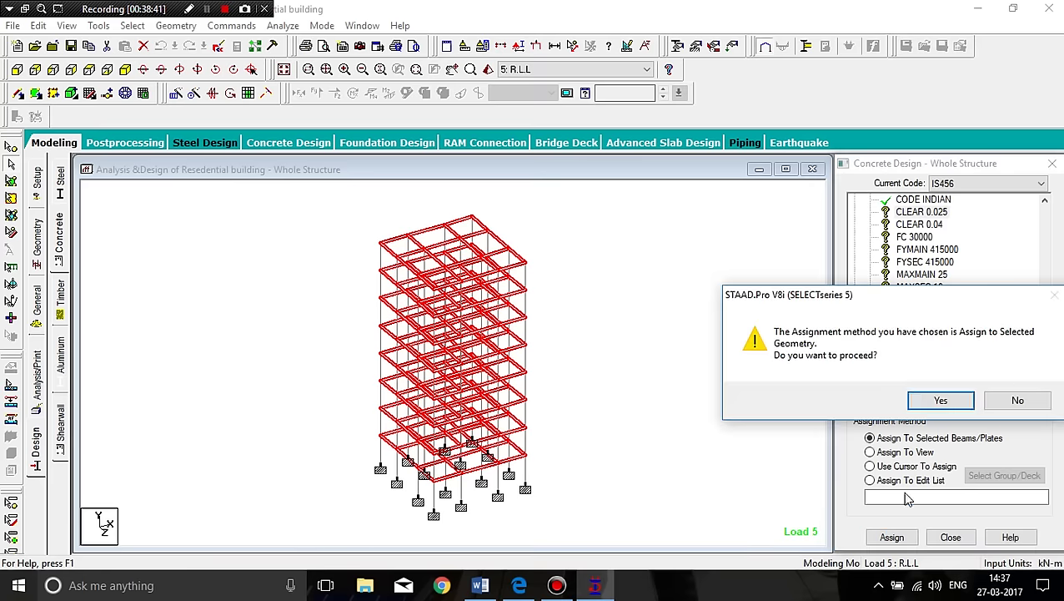
left_click(875, 400)
Assign the CLEAR 0.04 parameter to all columns parallel to Y.
left_click(919, 224)
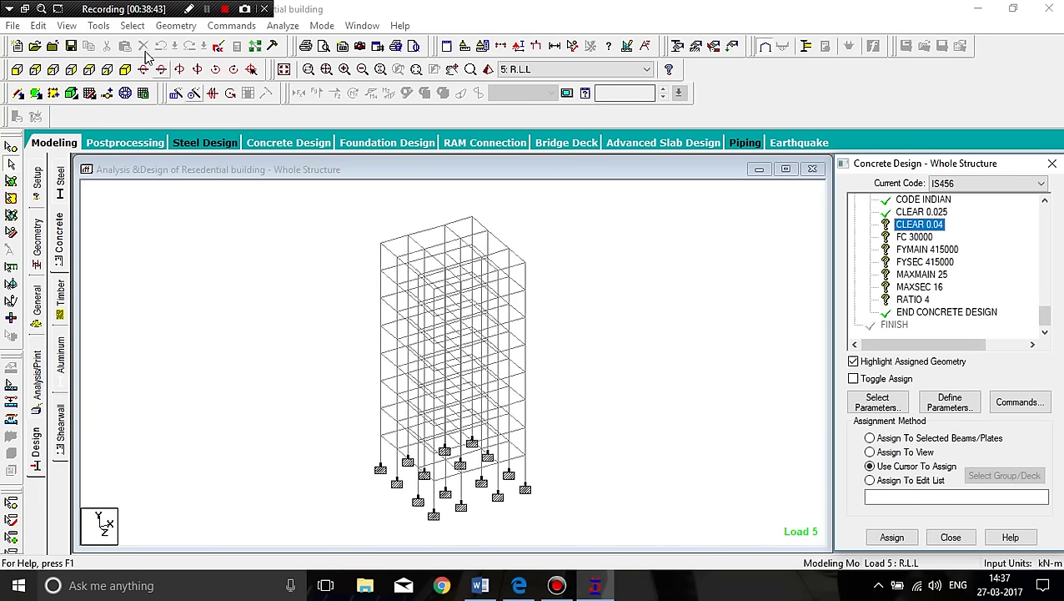
left_click(131, 26)
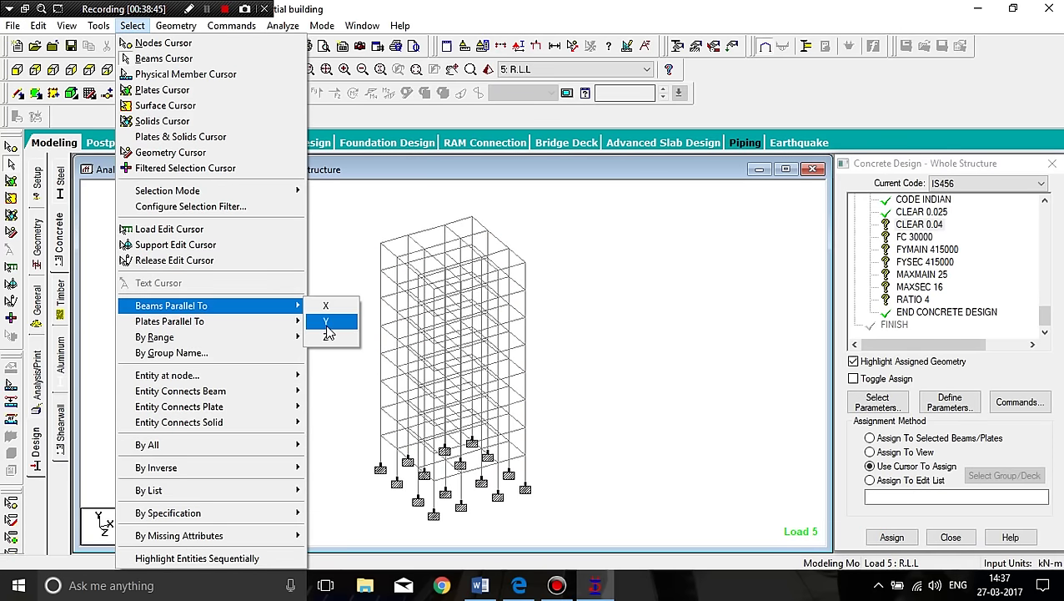
left_click(325, 324)
left_click(891, 537)
left_click(874, 400)
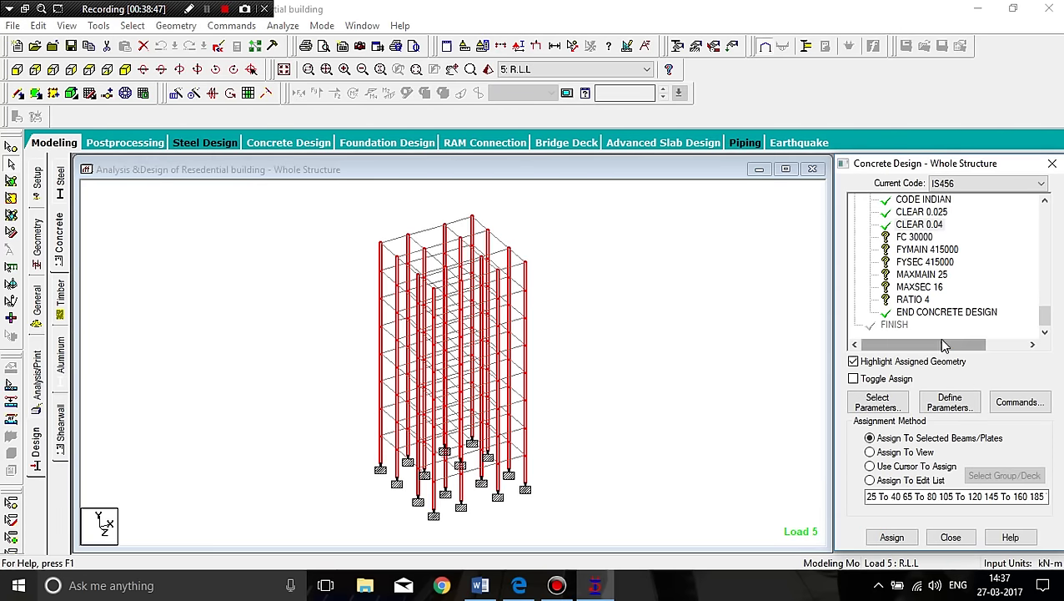
Assign the FC 30000 parameter to the whole structure in view.
left_click(920, 237)
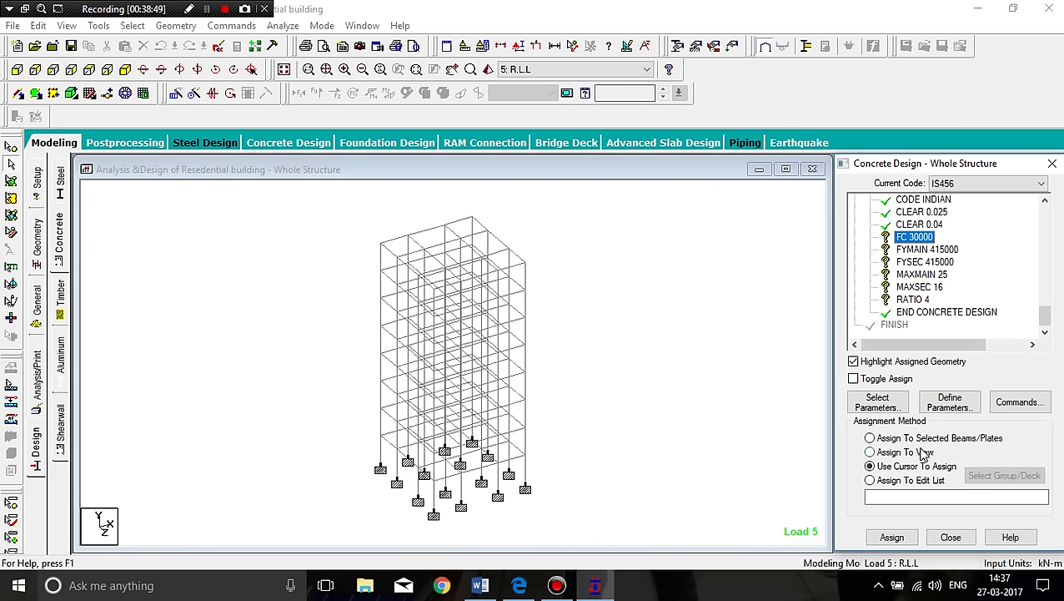
left_click(870, 452)
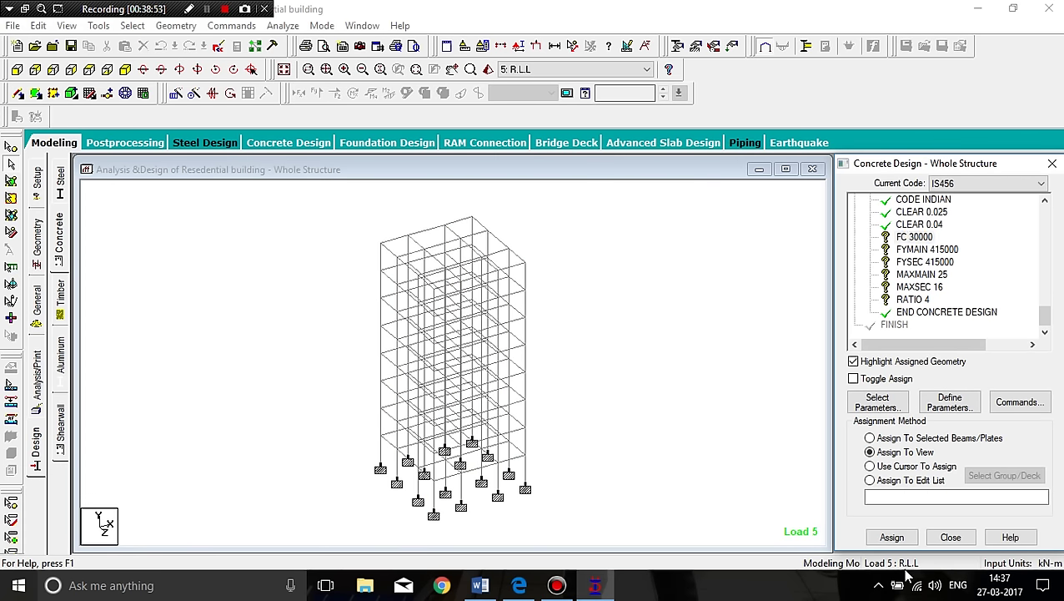
left_click(891, 537)
left_click(935, 393)
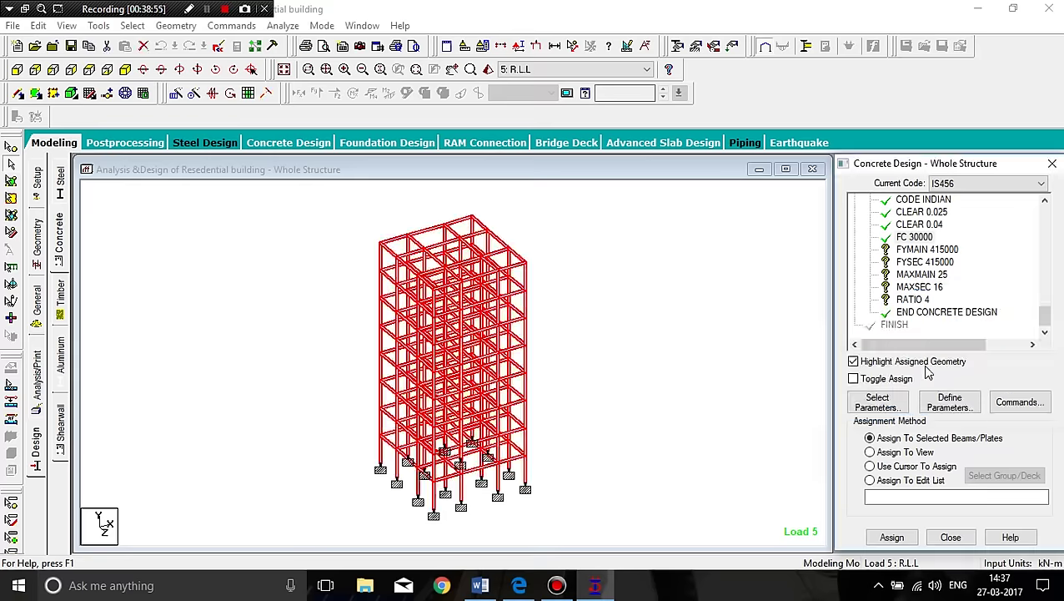
Assign the FYMAIN 415000 and FYSEC 415000 parameters to the whole structure in view.
left_click(928, 249)
left_click(904, 453)
left_click(892, 537)
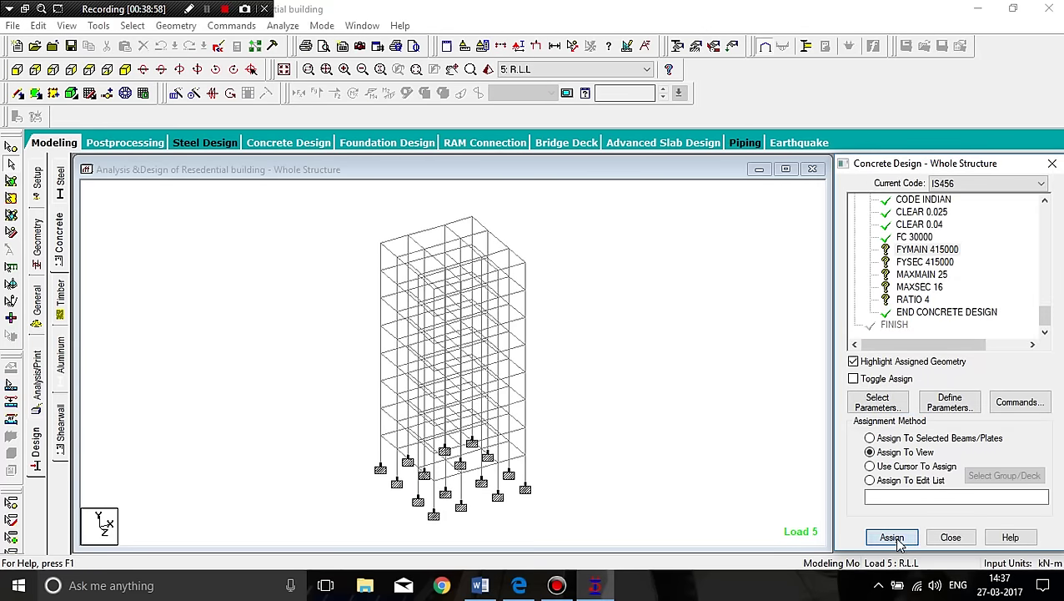
left_click(936, 394)
left_click(924, 262)
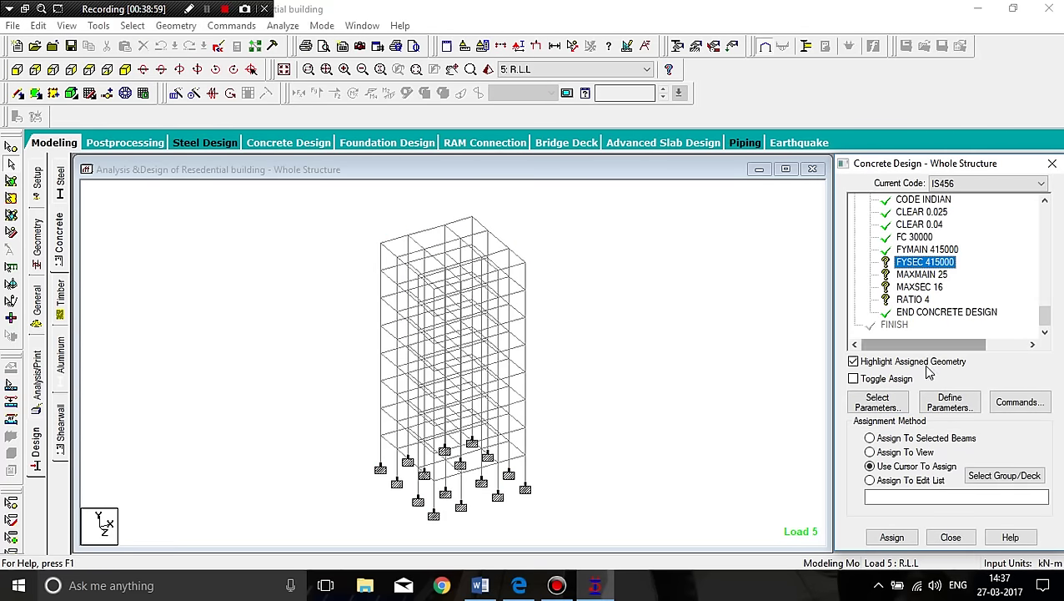
left_click(905, 452)
left_click(891, 537)
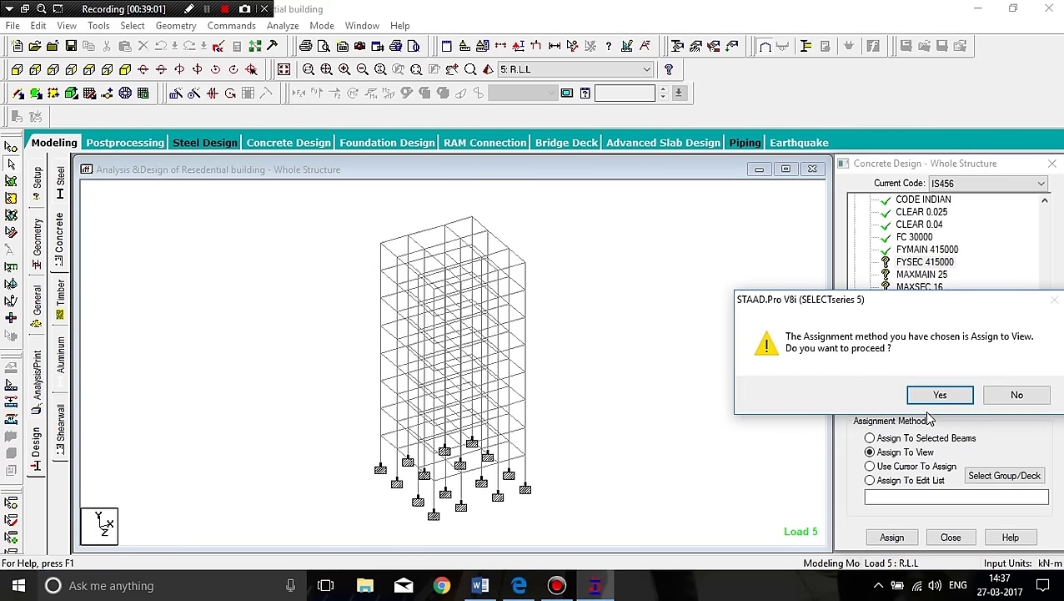
left_click(938, 392)
Assign the MAXMAIN 25 and MAXSEC 16 parameters to the whole structure in view.
left_click(922, 275)
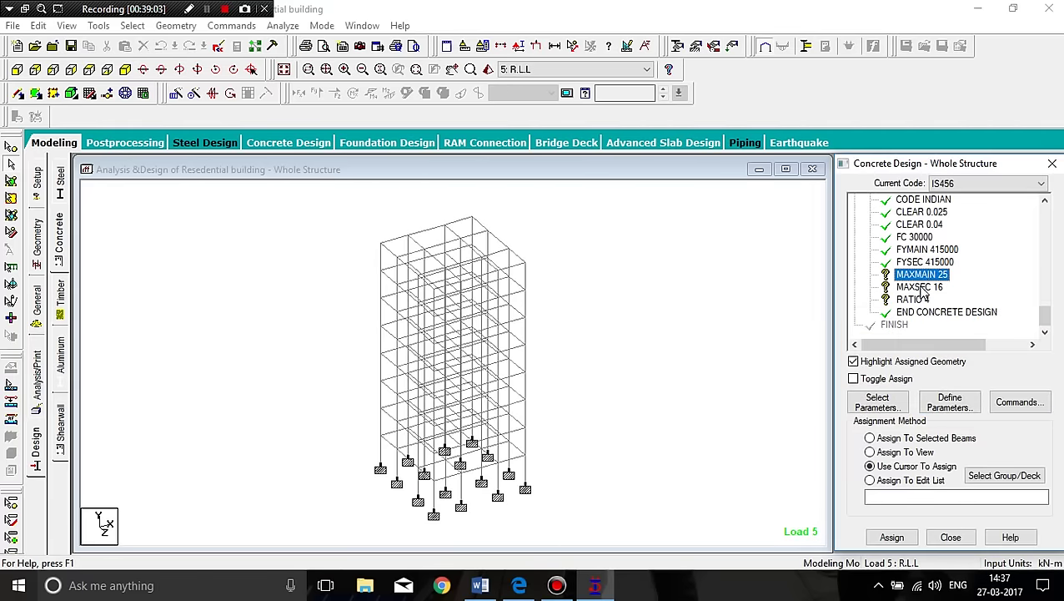
left_click(905, 453)
left_click(892, 537)
left_click(940, 395)
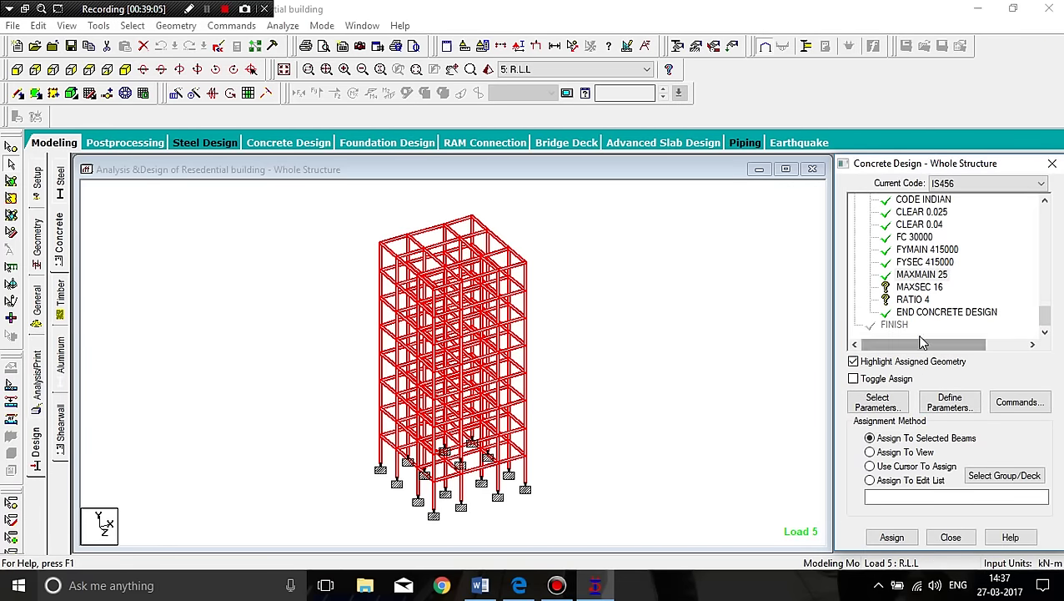
left_click(919, 287)
left_click(915, 466)
left_click(906, 452)
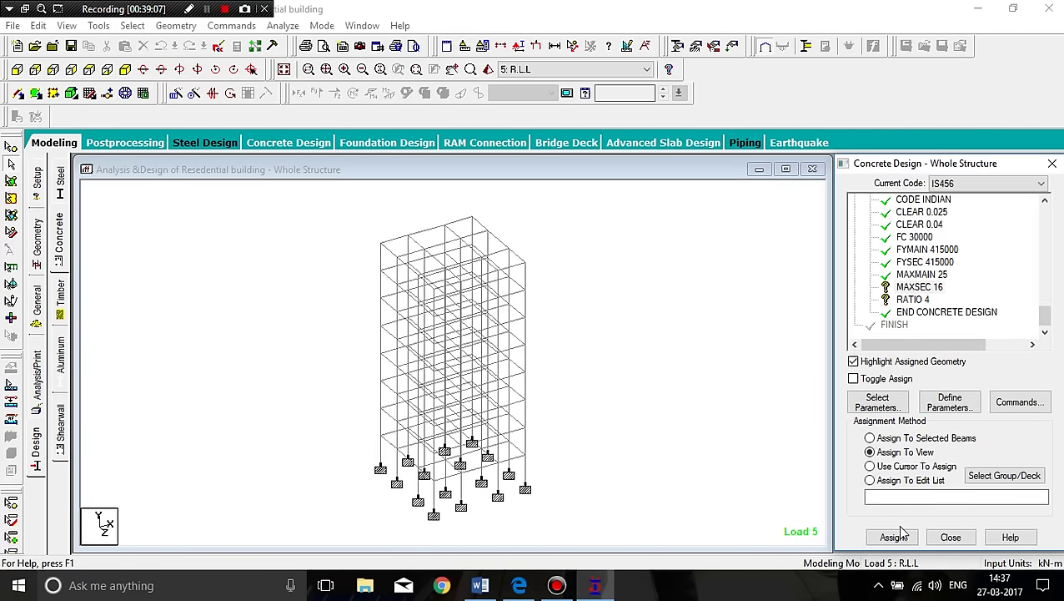
left_click(891, 536)
left_click(939, 394)
Assign the RATIO 4 parameter to all columns parallel to Y.
left_click(914, 300)
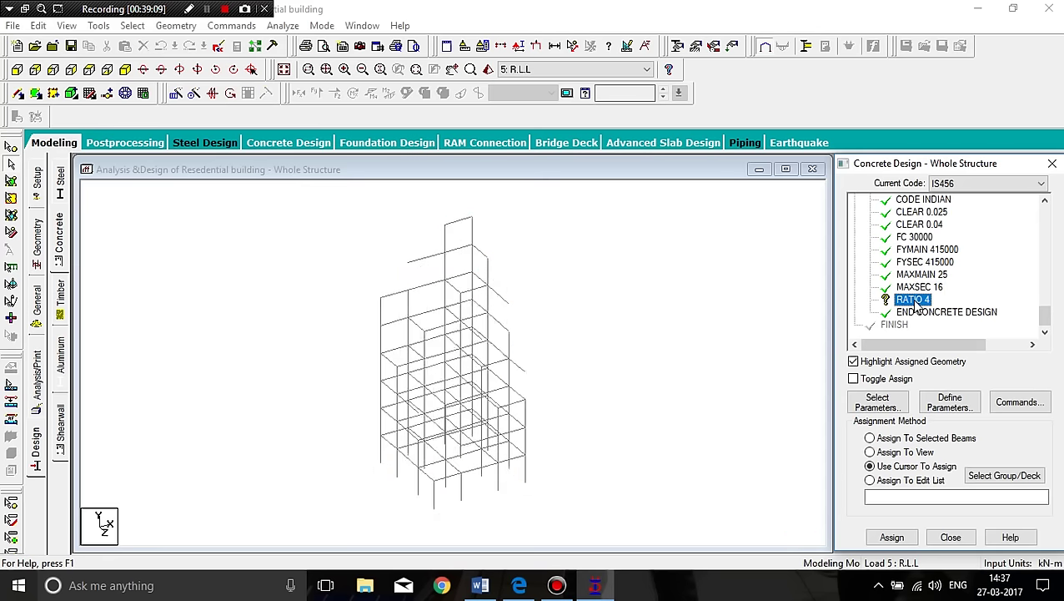
left_click(133, 26)
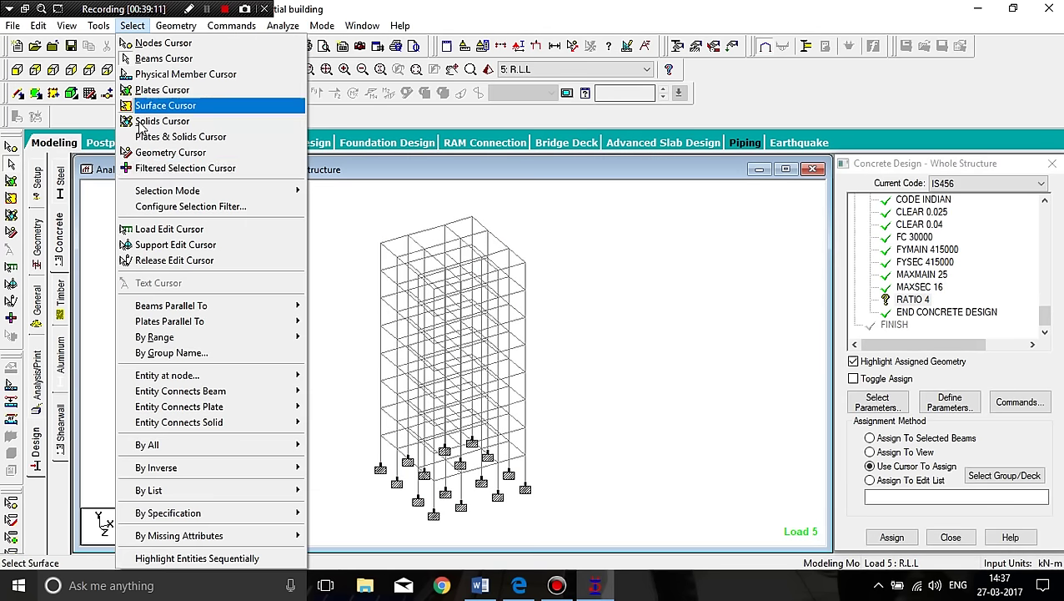
mouse_move(151, 307)
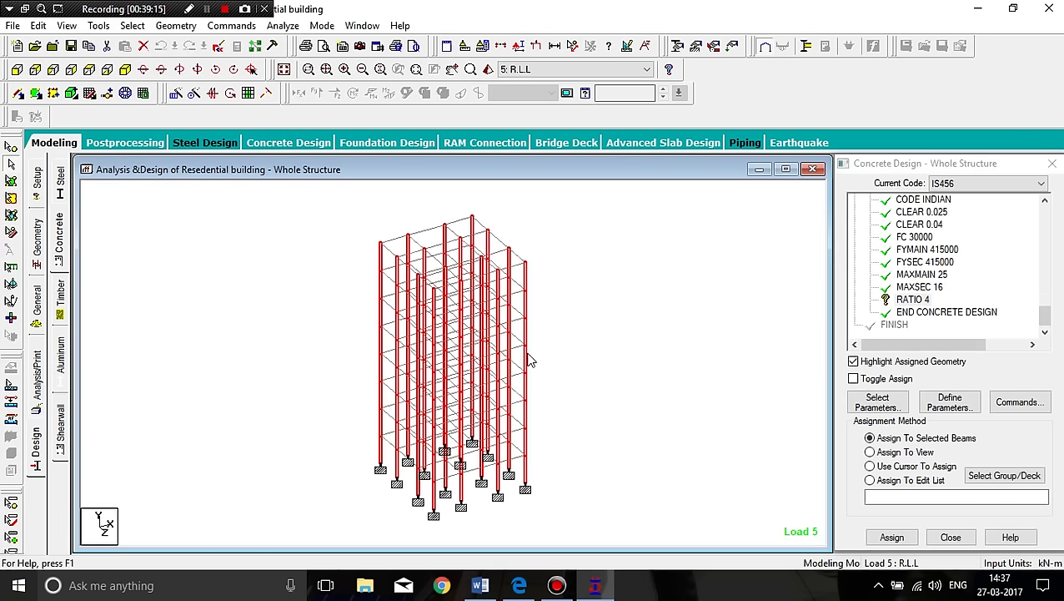
left_click(891, 537)
left_click(939, 397)
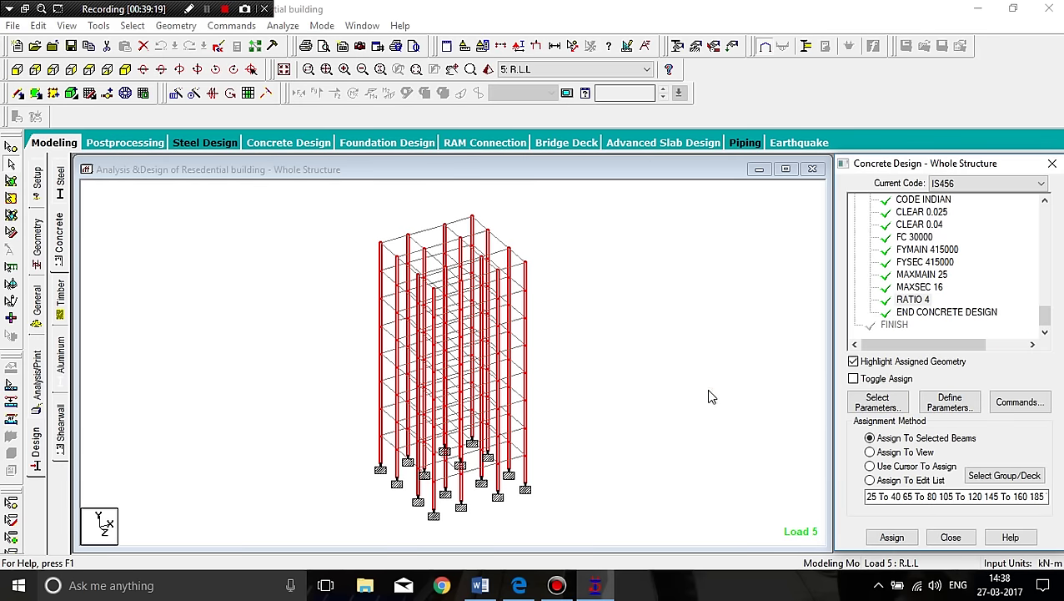
Add the DESIGN BEAM and DESIGN COLUMN commands to the concrete design.
left_click(1024, 403)
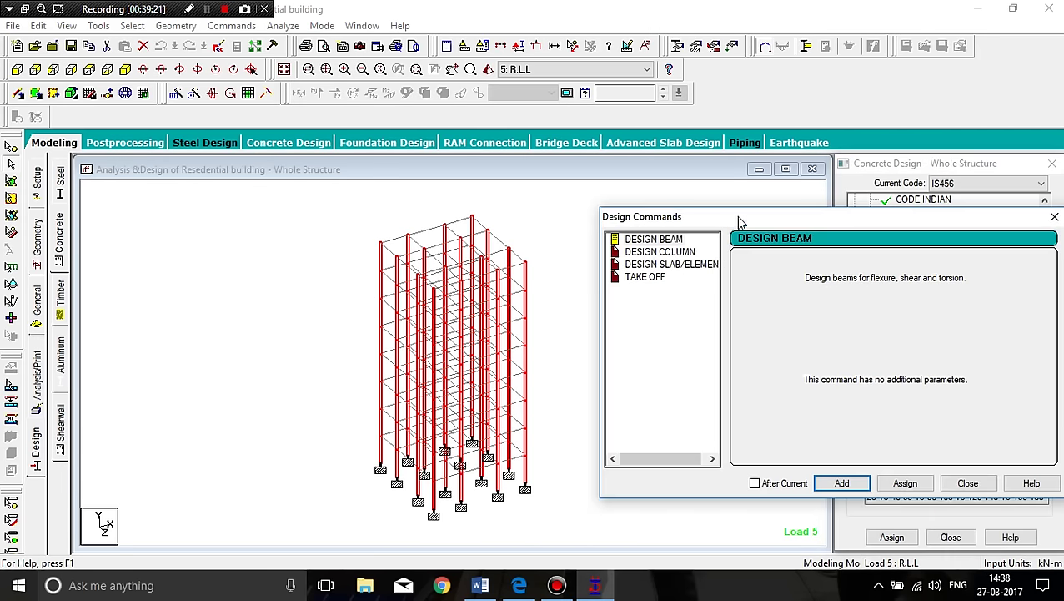
left_click_drag(736, 217, 626, 51)
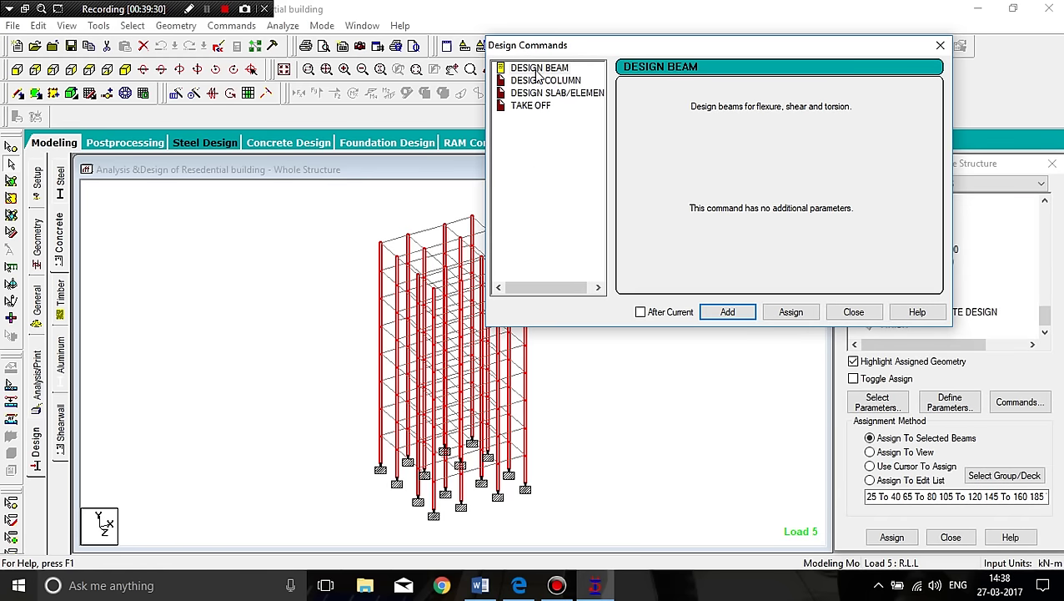
left_click(715, 312)
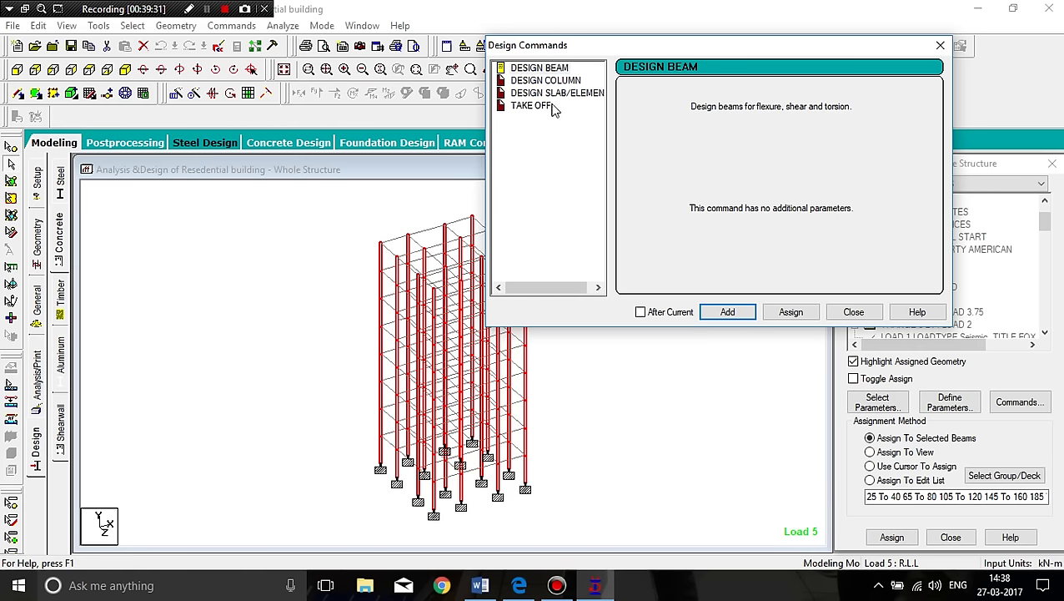
left_click(546, 81)
left_click(728, 311)
Add the TAKE OFF command for concrete volume and steel weight, and close the design commands.
left_click(533, 106)
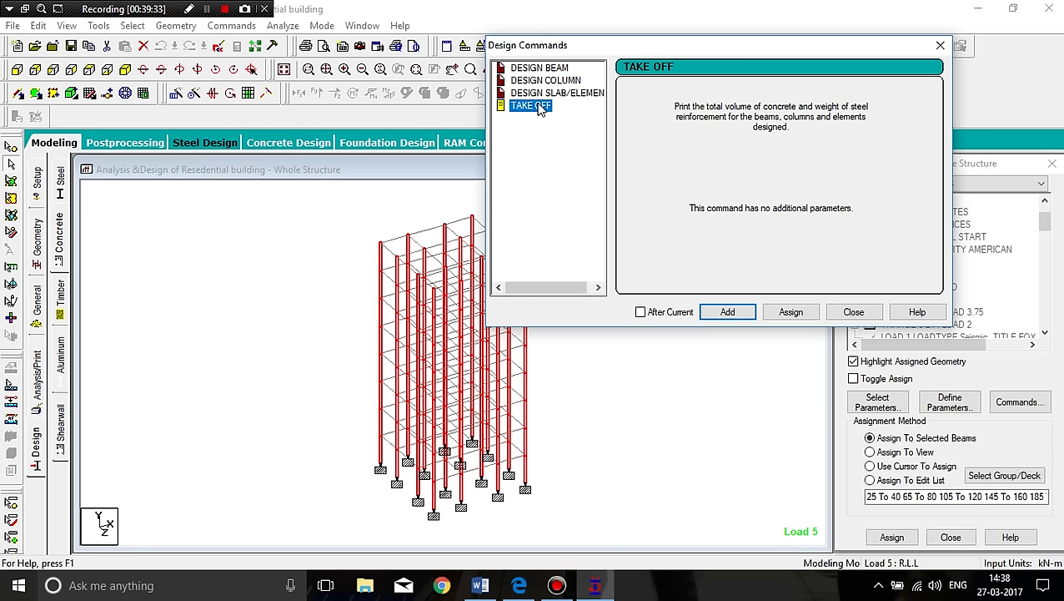
left_click(735, 312)
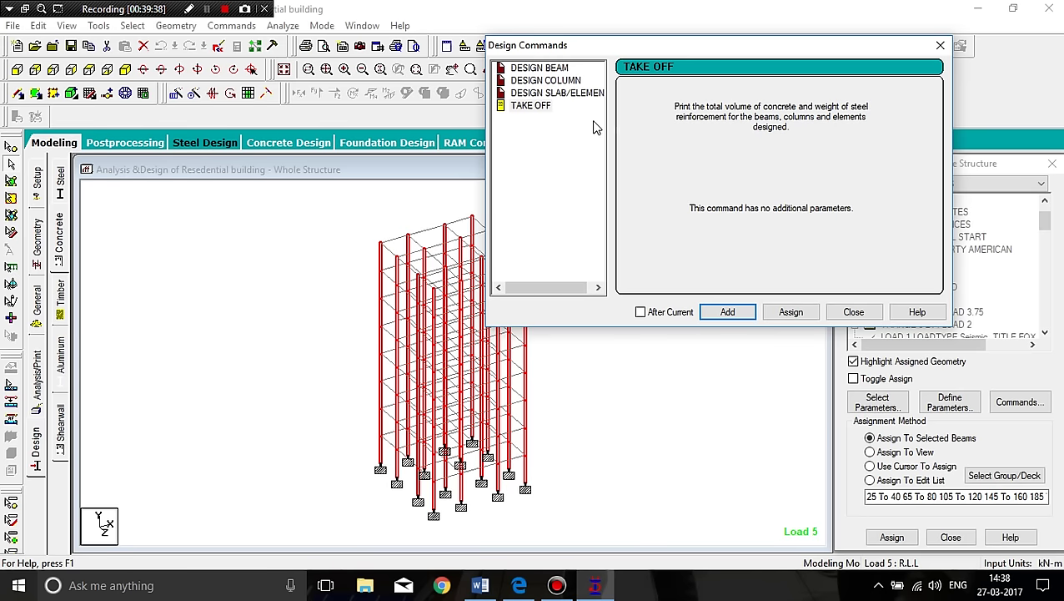
left_click(854, 313)
left_click_drag(1046, 222, 1049, 326)
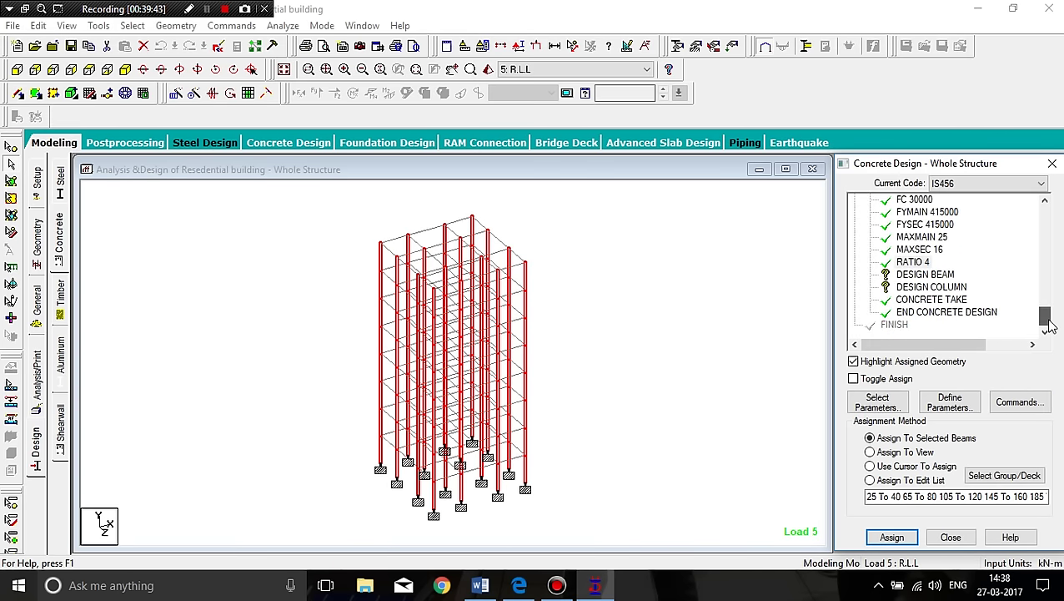
Assign the DESIGN BEAM command to all beams parallel to X and Z.
left_click(926, 275)
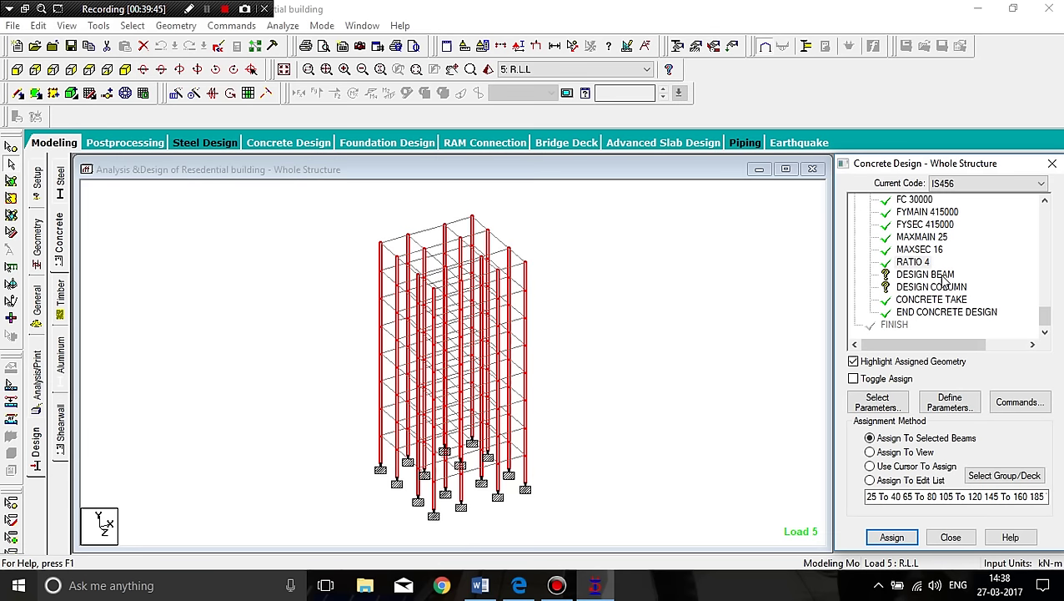
left_click(647, 274)
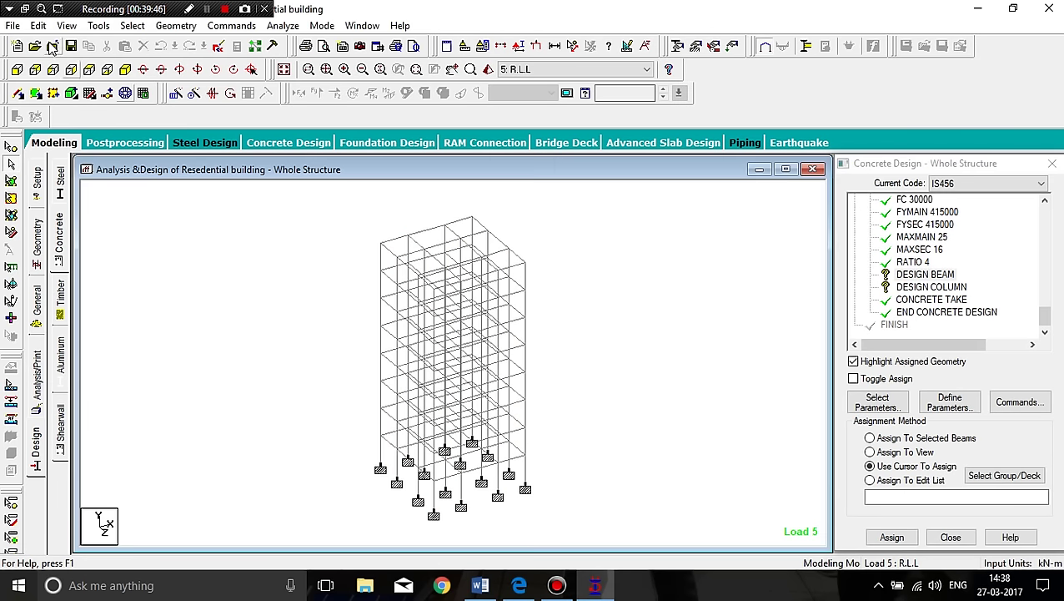
left_click(133, 26)
mouse_move(199, 306)
left_click(330, 306)
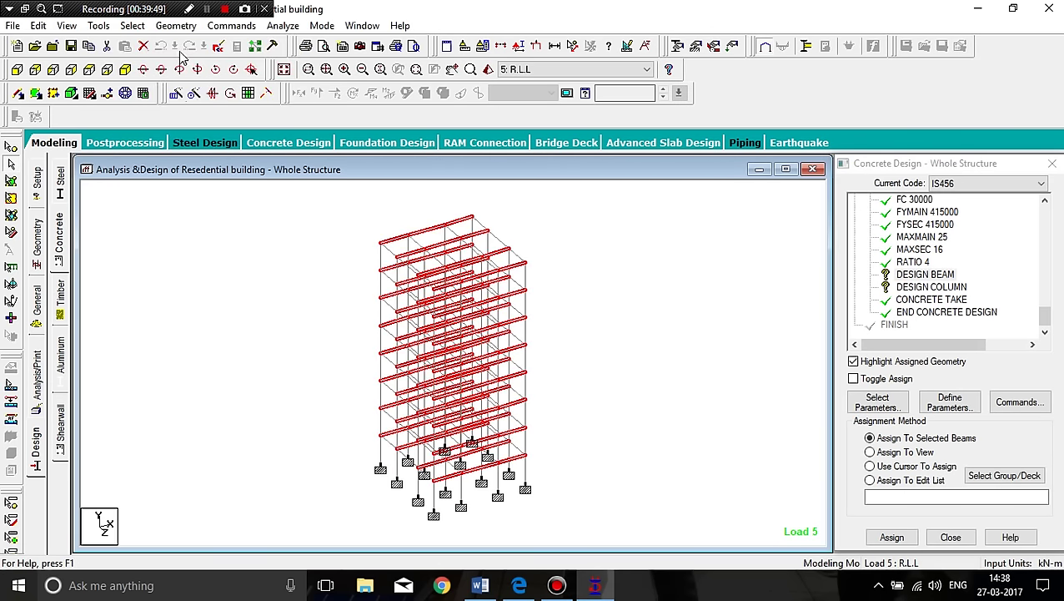
left_click(132, 26)
mouse_move(244, 307)
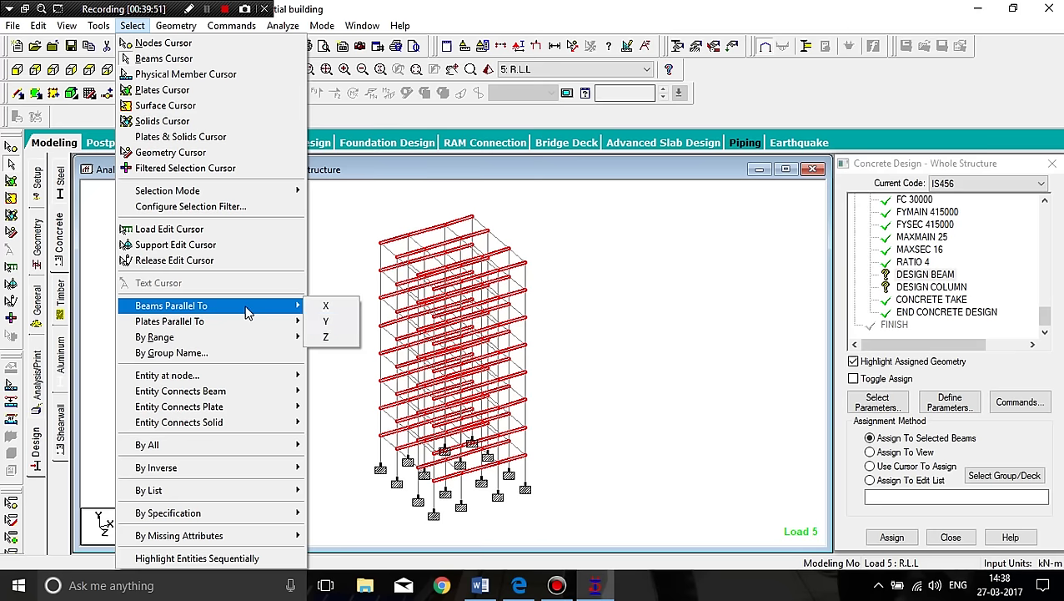
left_click(325, 338)
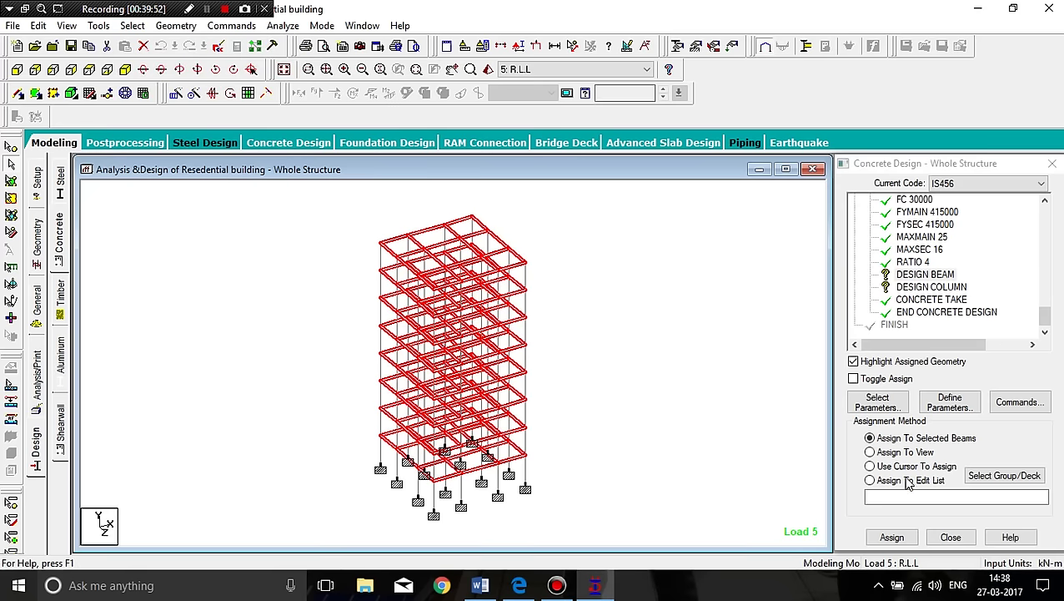
left_click(892, 537)
left_click(941, 396)
Assign the DESIGN COLUMN command to all columns parallel to Y.
left_click(909, 286)
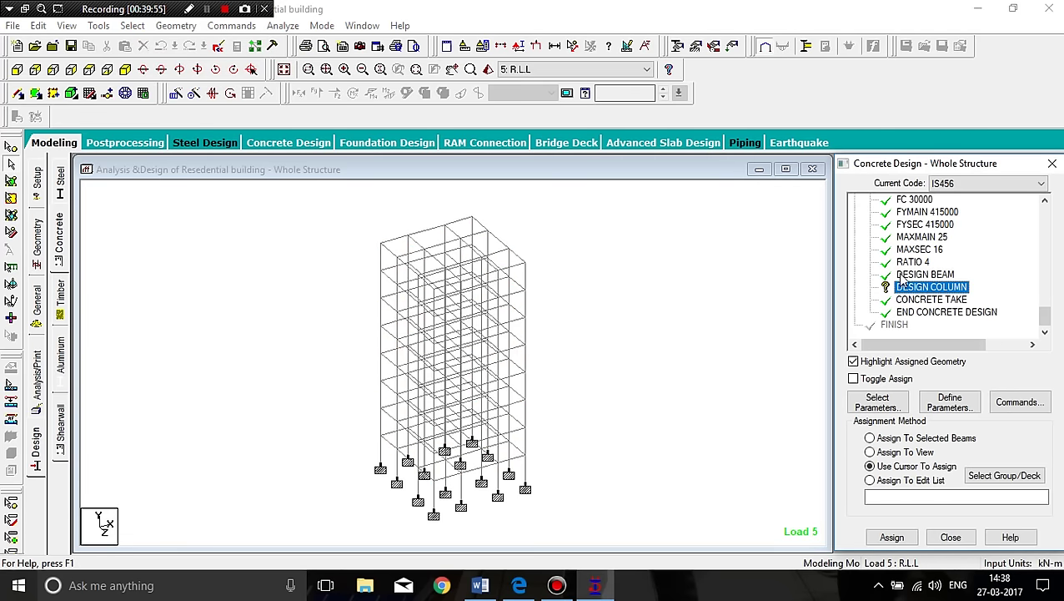
left_click(132, 26)
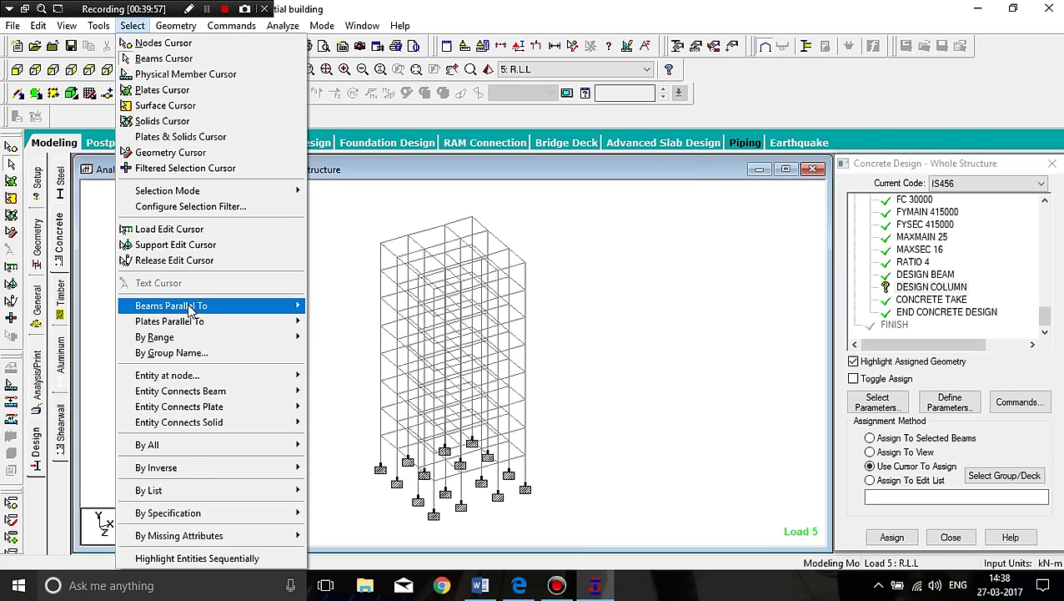
mouse_move(191, 310)
left_click(325, 322)
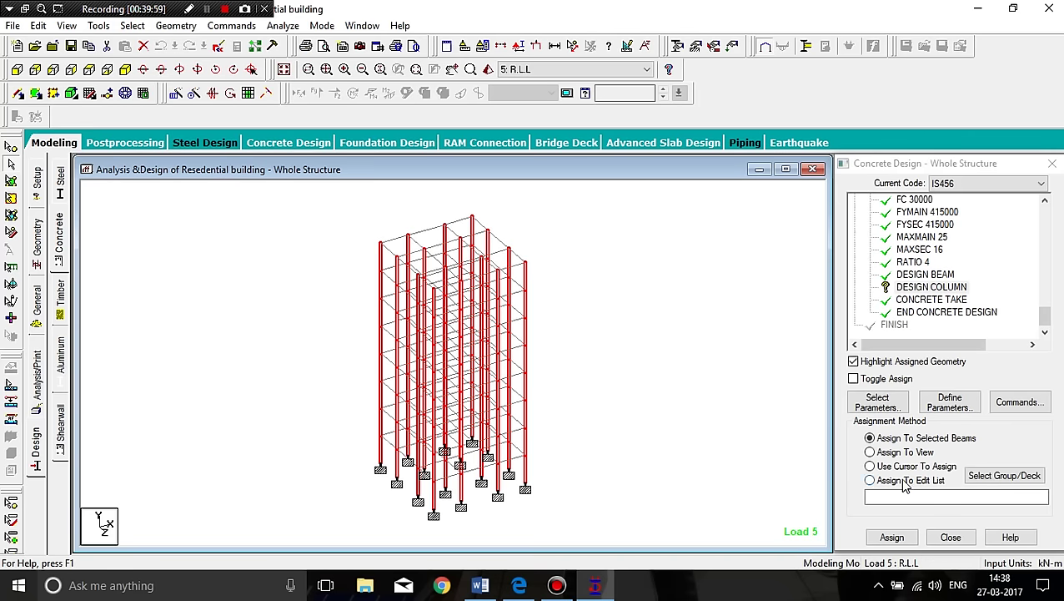
left_click(890, 536)
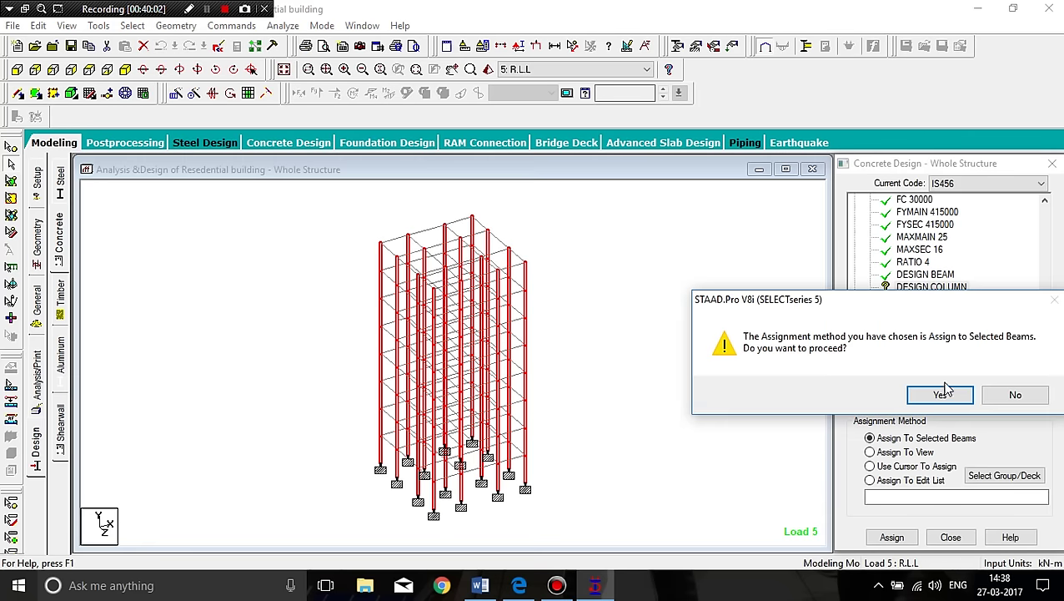
left_click(941, 394)
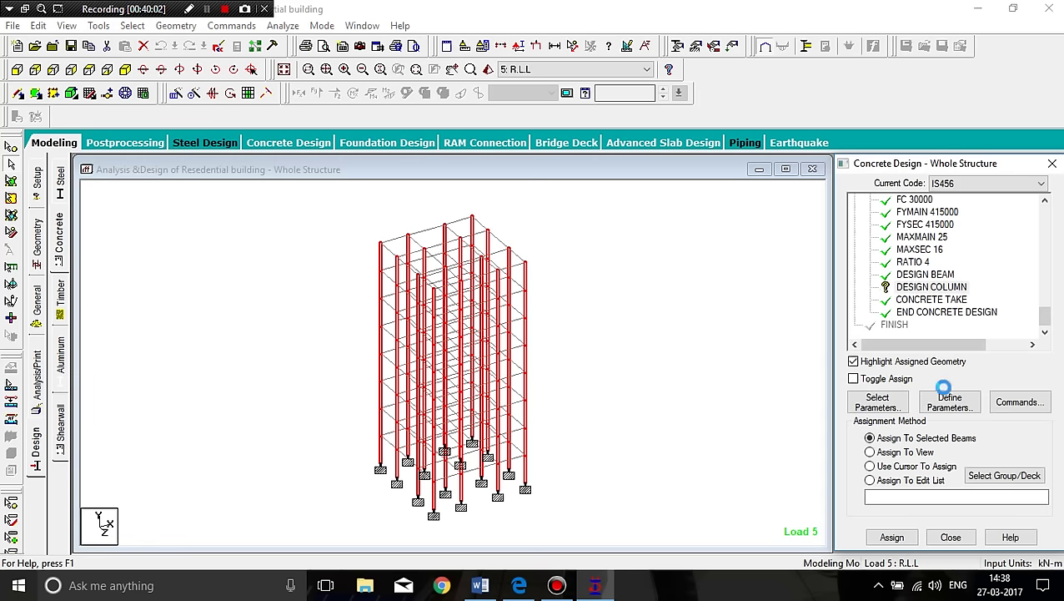
Add a Perform Analysis command with the No Print option and close the analysis commands.
left_click(42, 379)
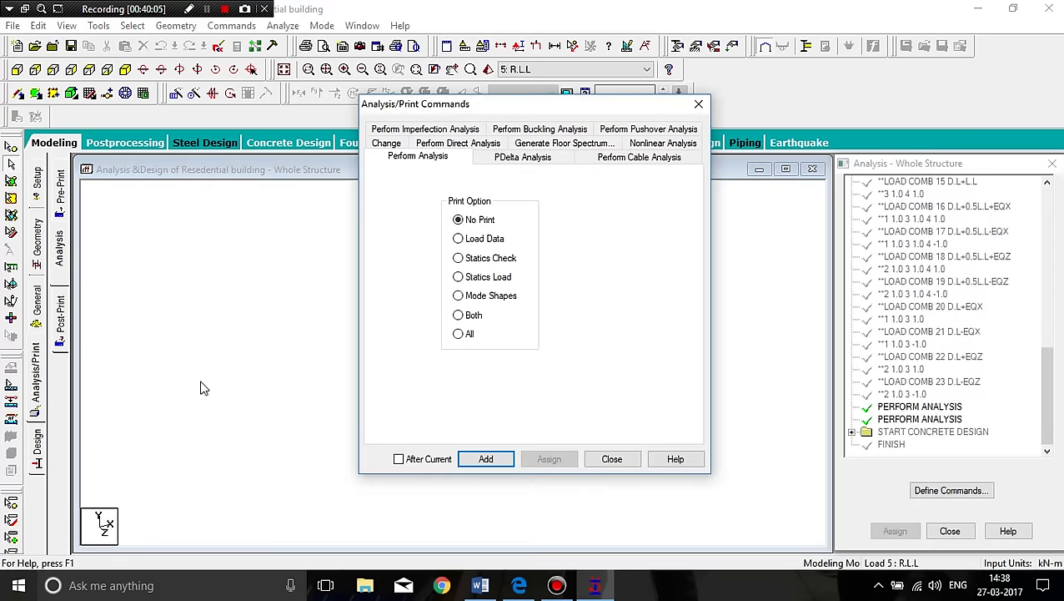
left_click(487, 460)
left_click(604, 460)
Run the analysis of the structure and open the output file when it finishes.
left_click(283, 26)
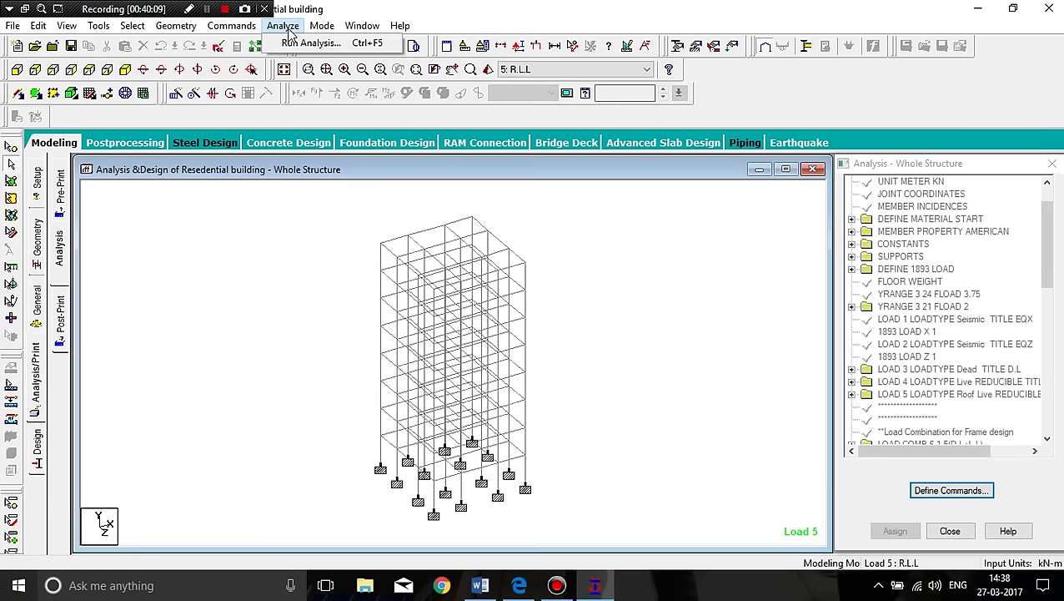
left_click(297, 43)
left_click(461, 312)
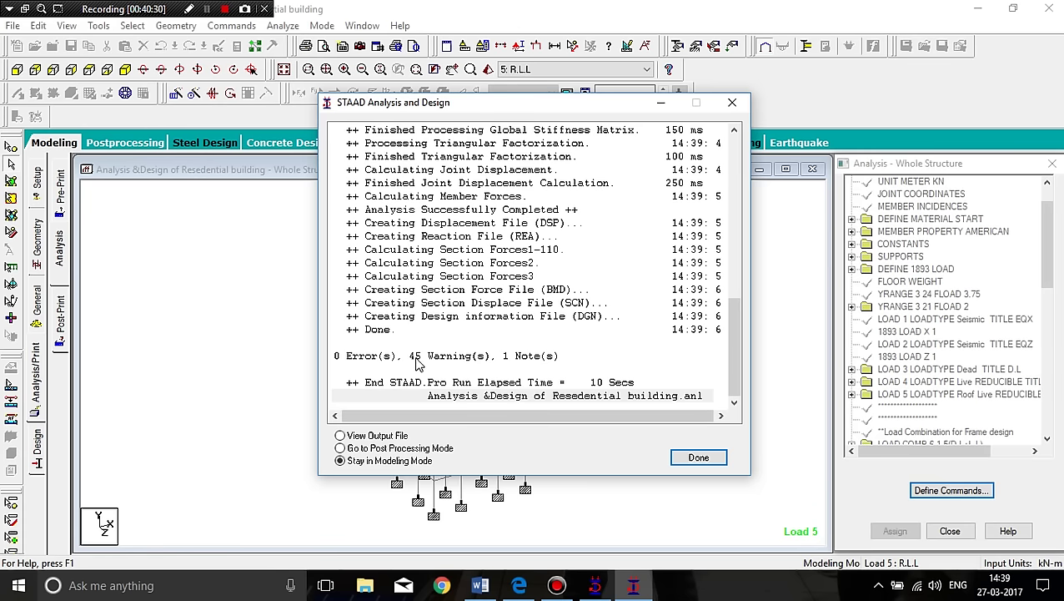
left_click(341, 436)
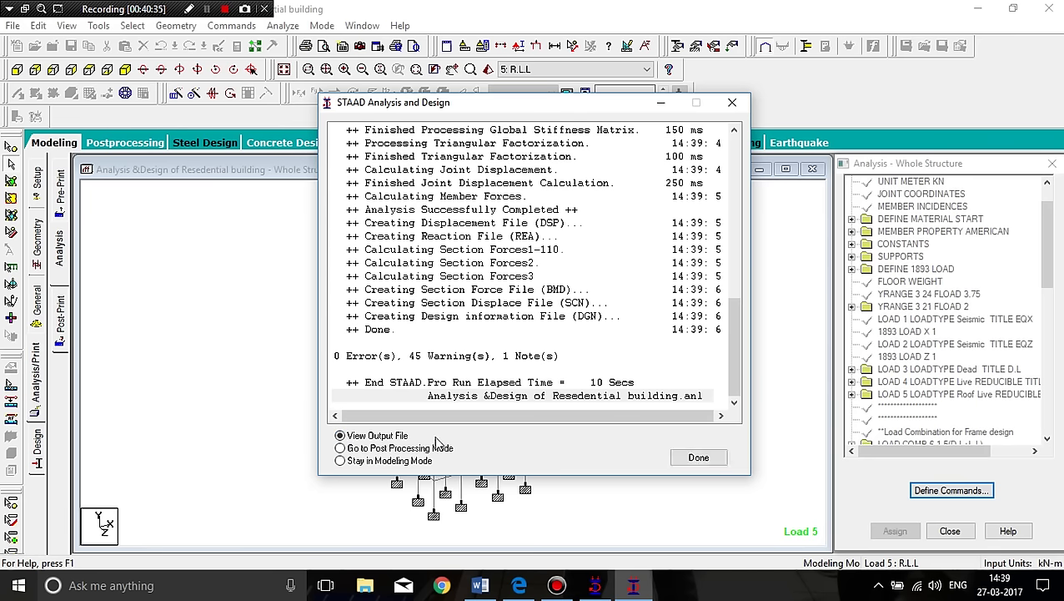
left_click(698, 457)
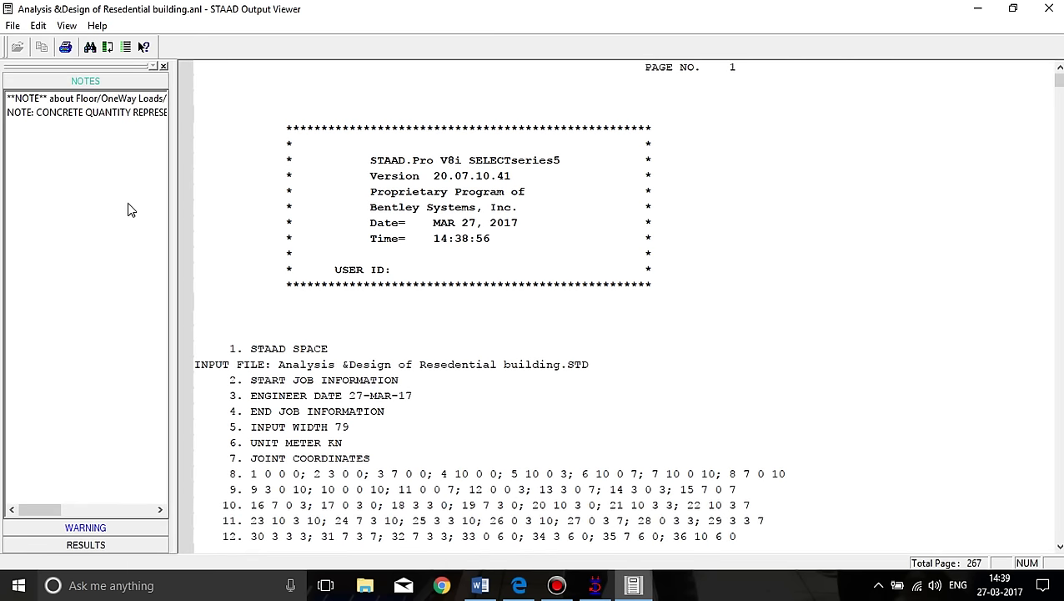
Examine the warnings in the output file and the related column design results, and close the output viewer.
left_click(100, 527)
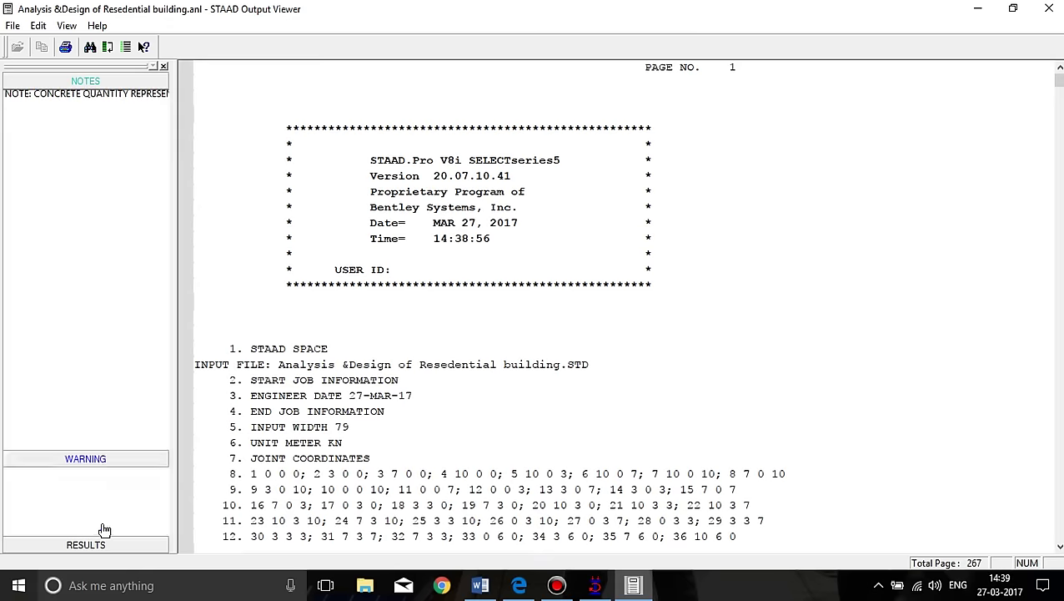
left_click(94, 144)
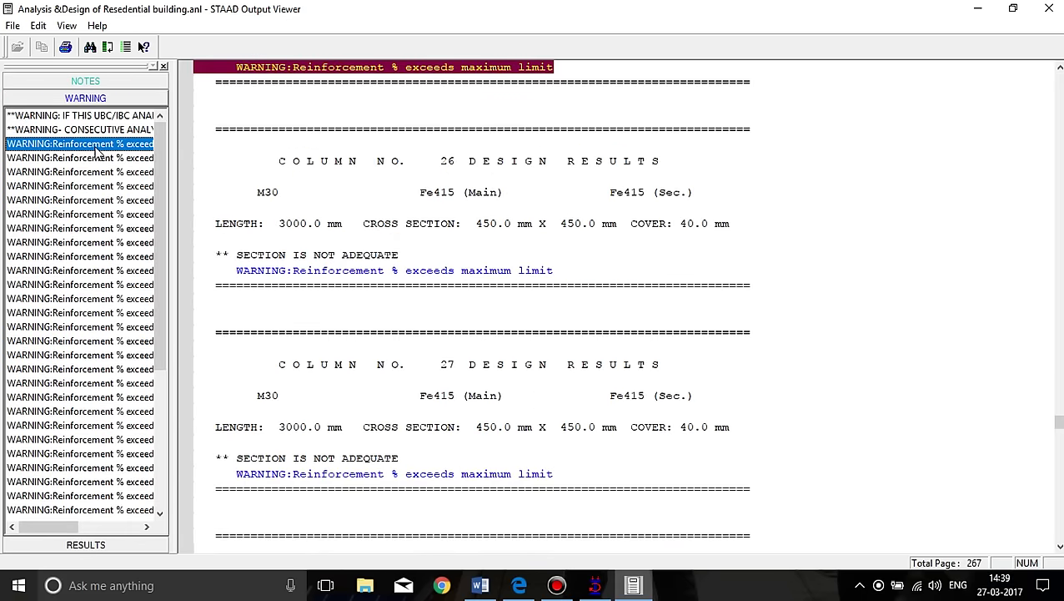
left_click(96, 130)
left_click(96, 116)
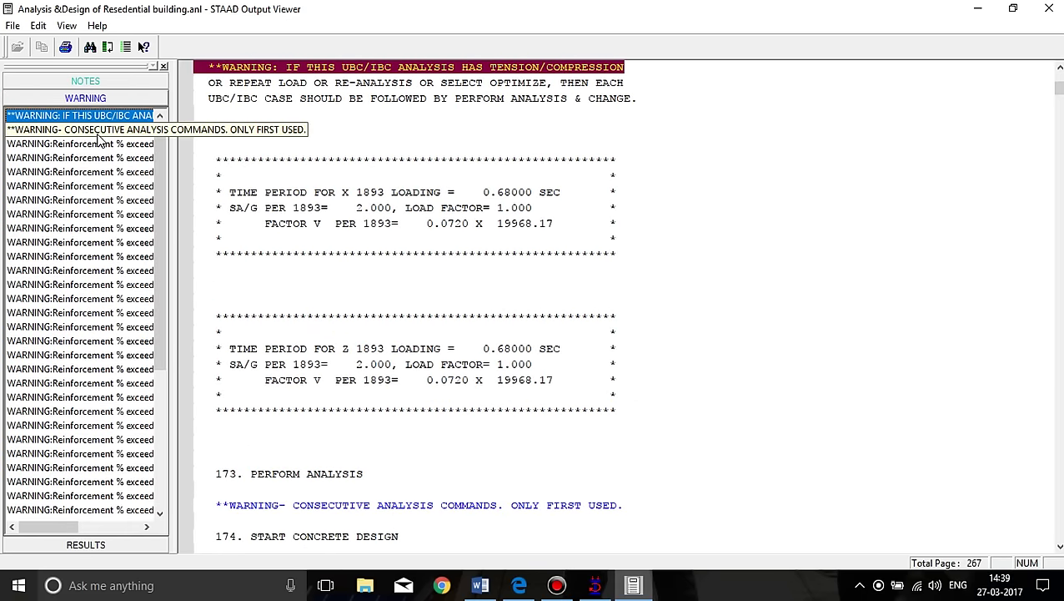
left_click(99, 132)
left_click(99, 144)
left_click(94, 243)
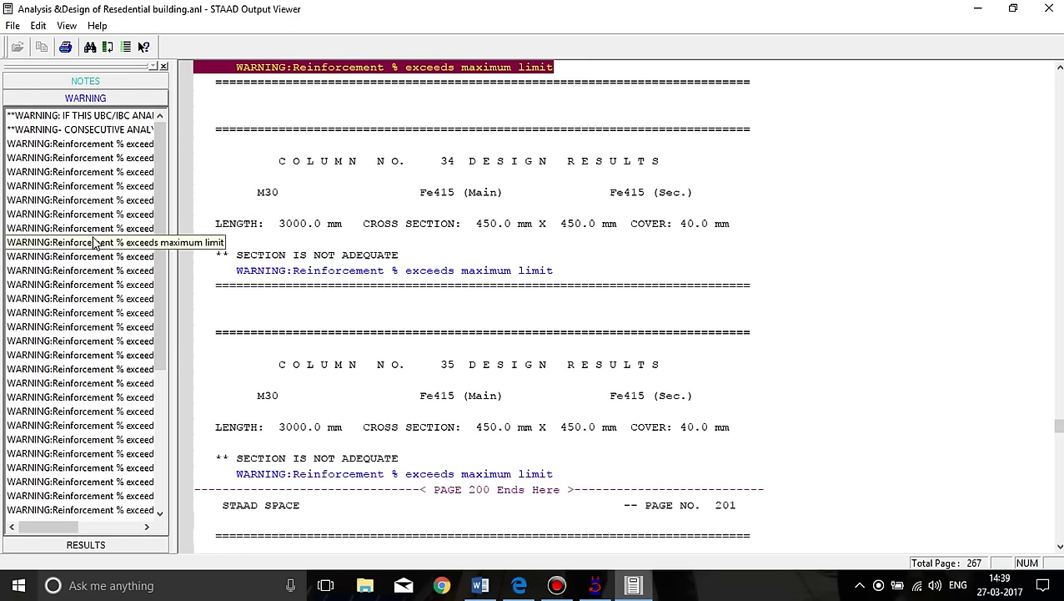
left_click(97, 313)
left_click(96, 369)
left_click(96, 397)
left_click(96, 467)
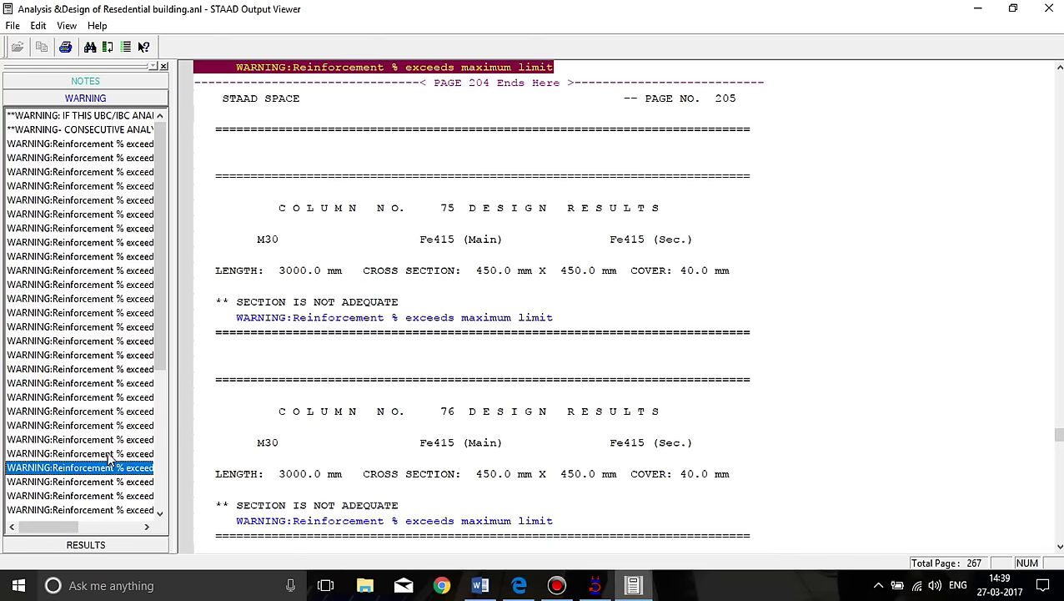
left_click(81, 145)
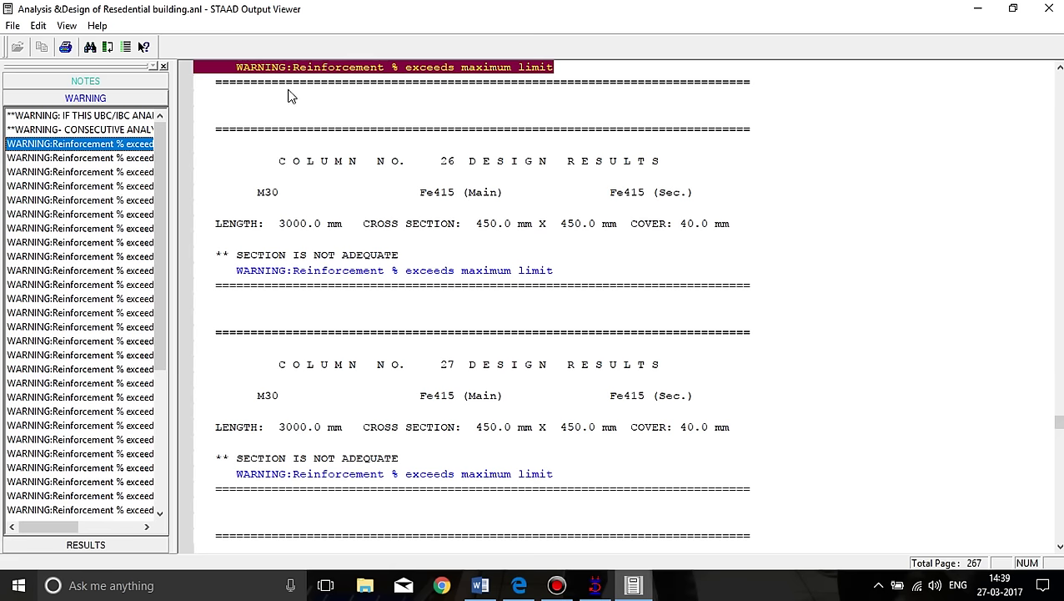
left_click(112, 158)
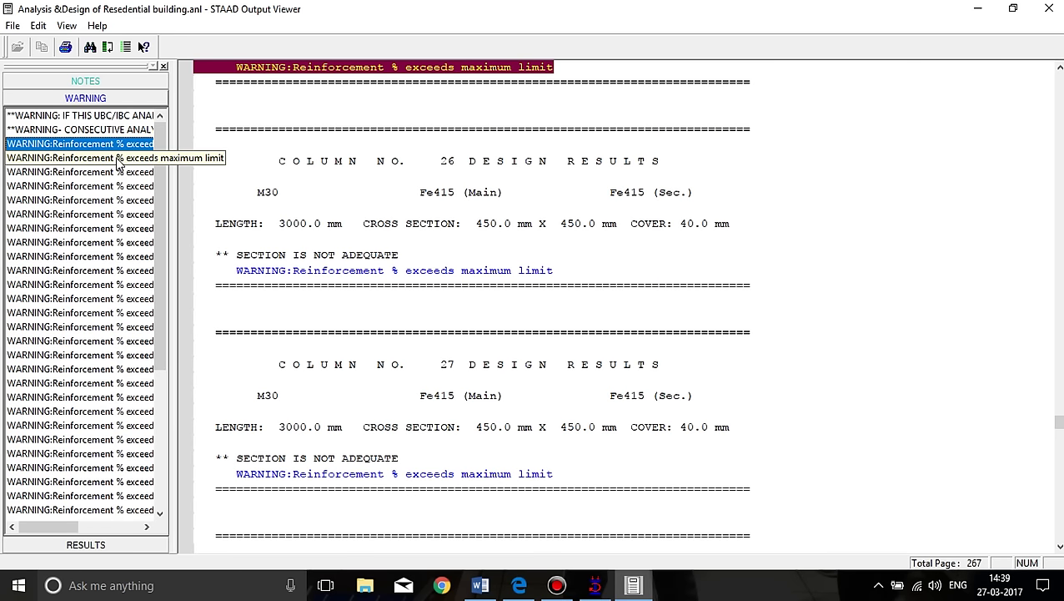
left_click(111, 172)
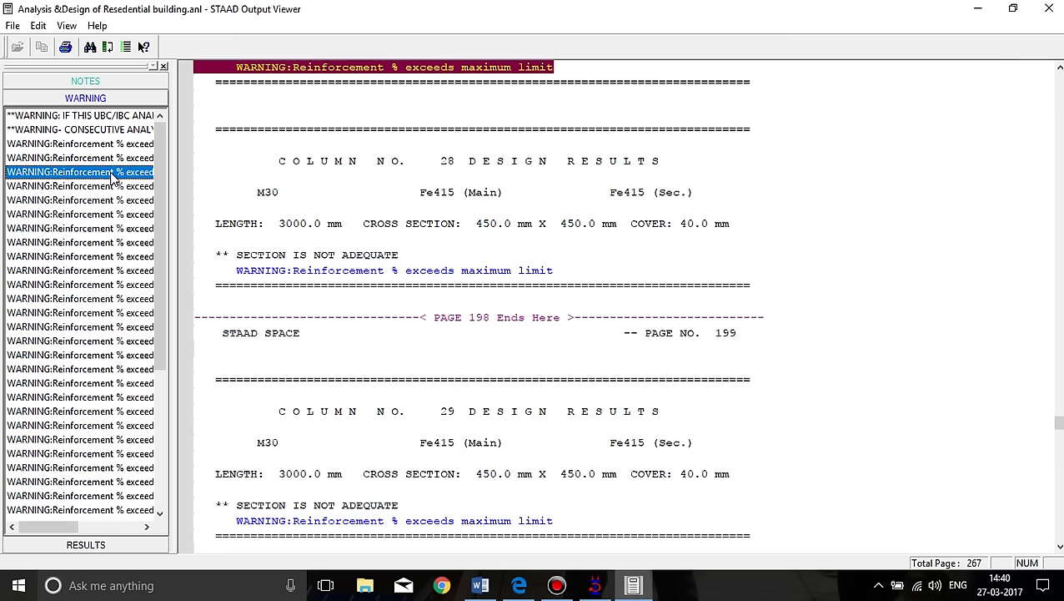
left_click(1050, 9)
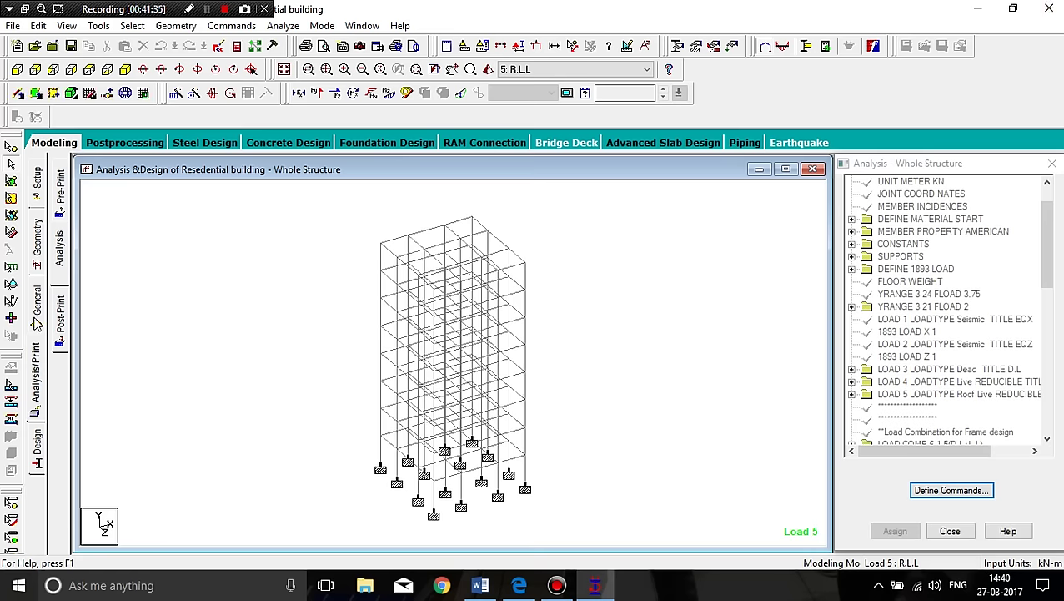
Open the 0.45x0.45 rectangular column section for editing and set its YD to 0.5 m.
left_click(36, 321)
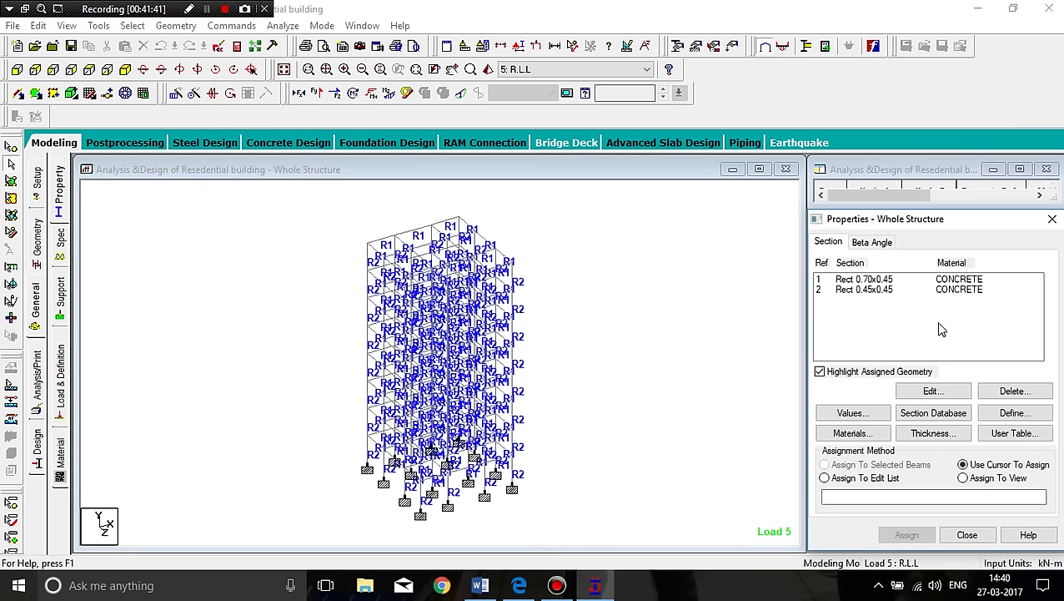
left_click(874, 290)
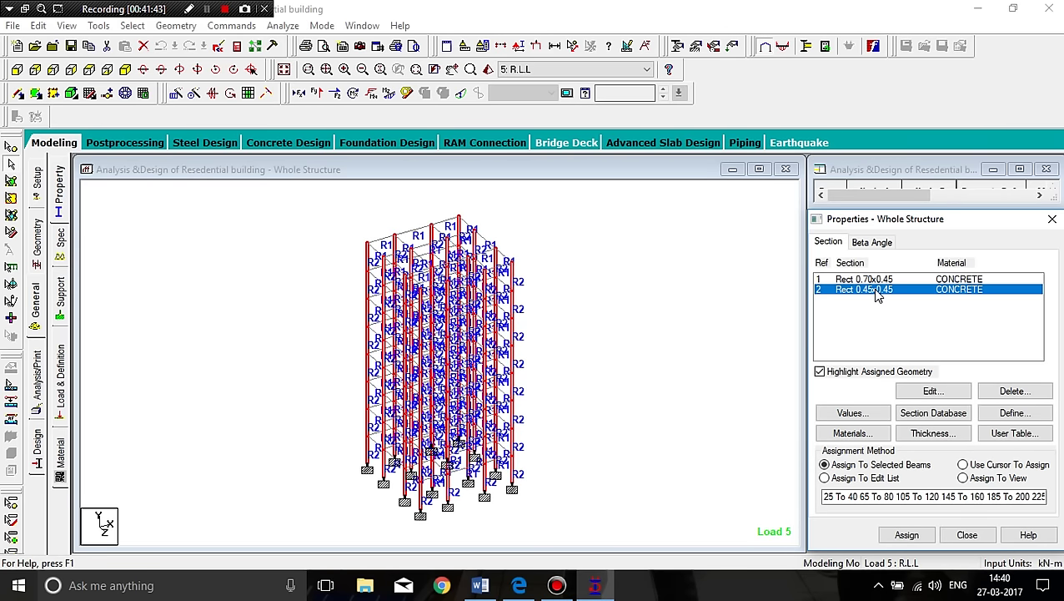
left_click(929, 390)
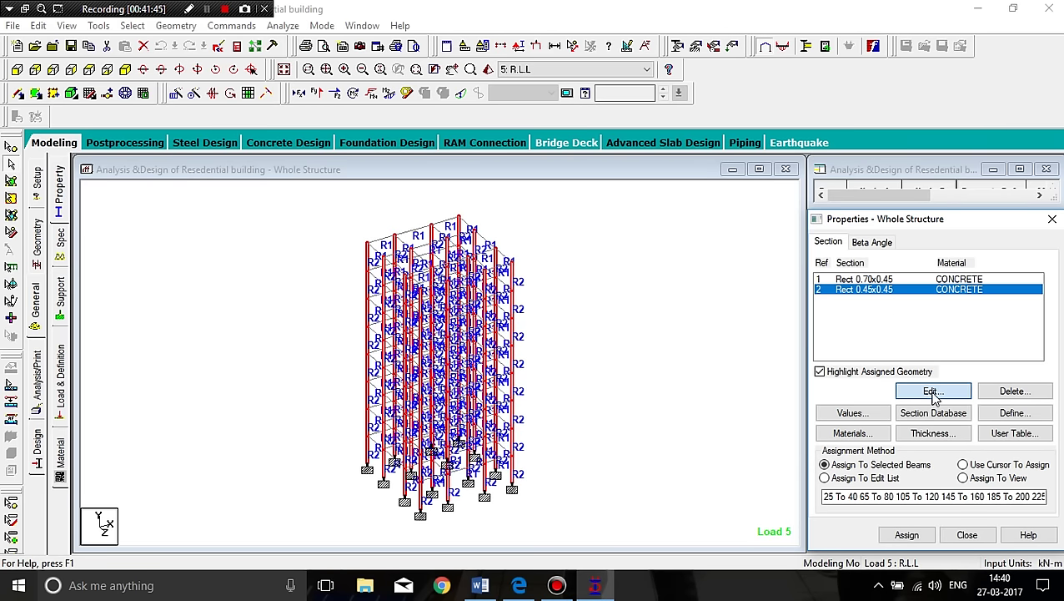
double_click(594, 252)
left_click(594, 253)
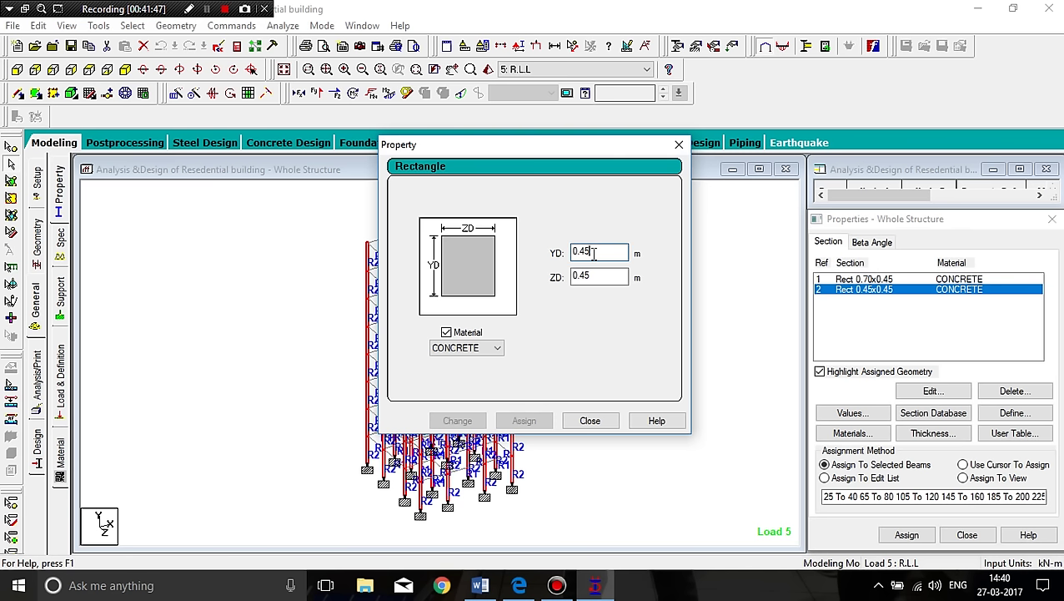
key("BackSpace")
key("BackSpace")
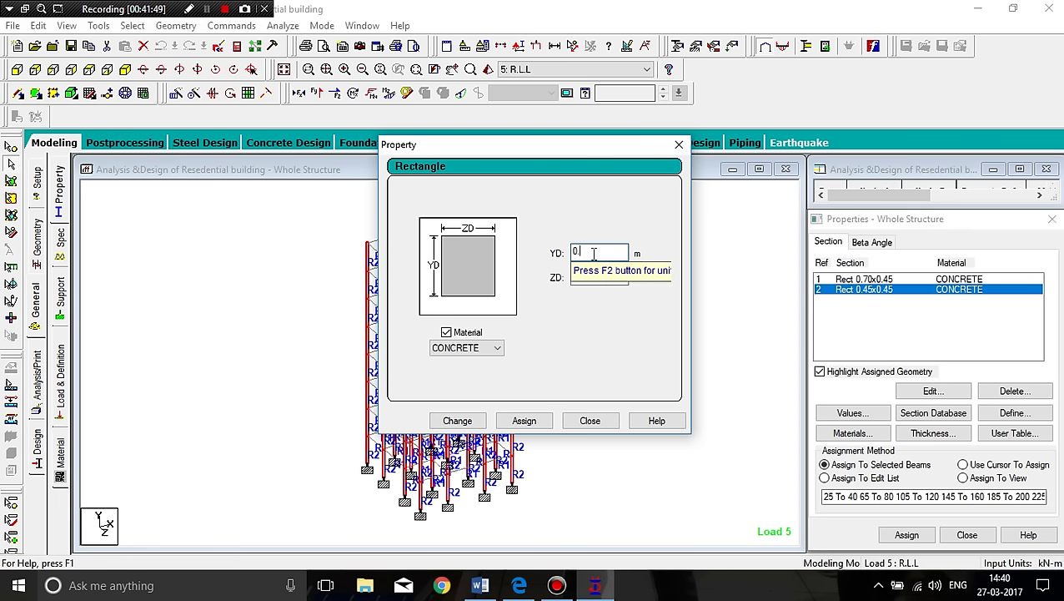
type("5")
Set the column section's ZD to 0.5 m, apply the change and close the section properties.
left_click(609, 277)
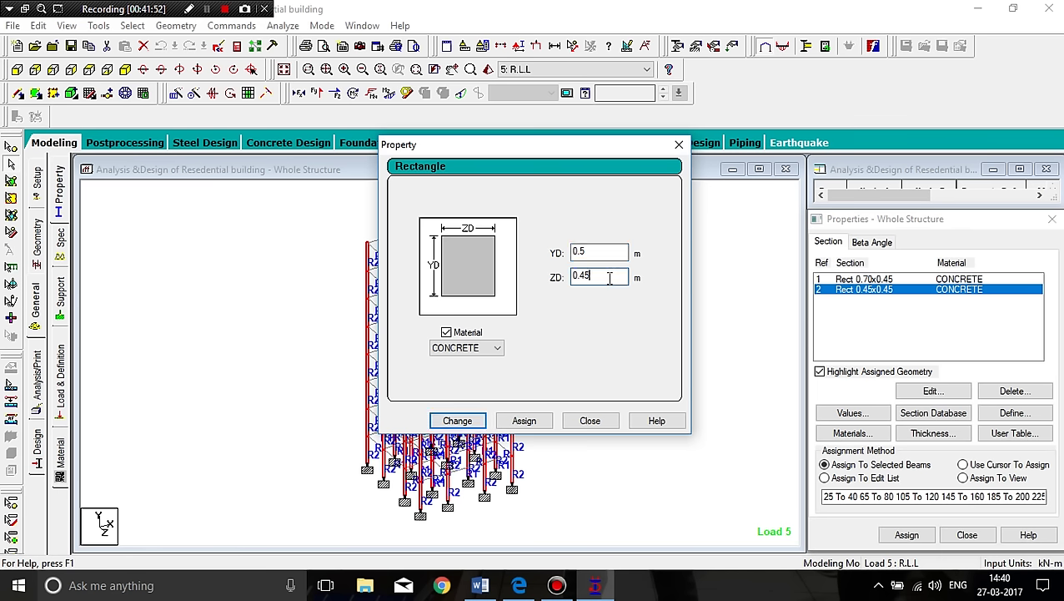
key("BackSpace")
key("BackSpace")
type("5")
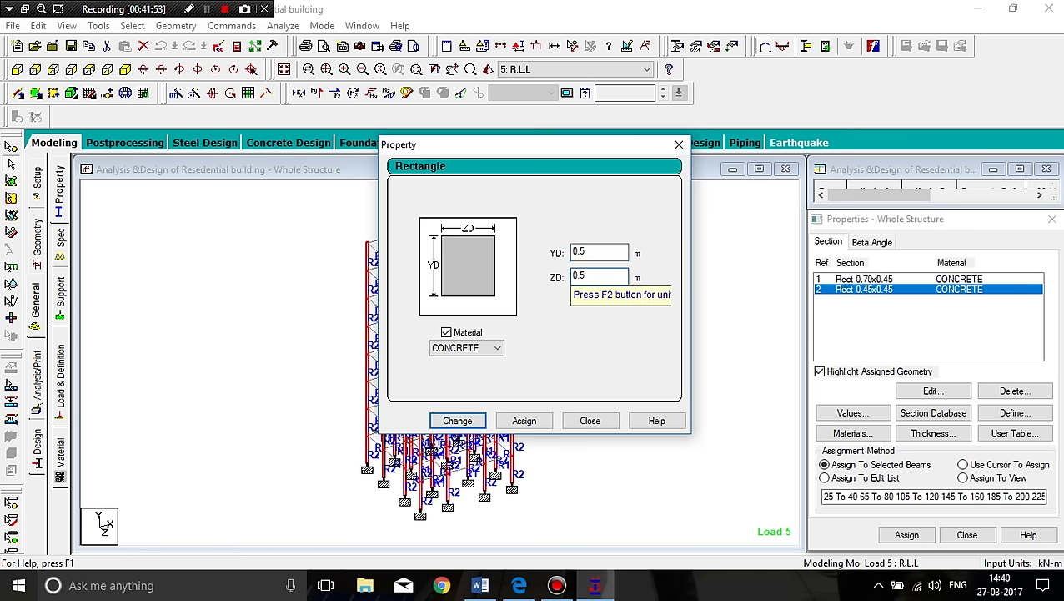
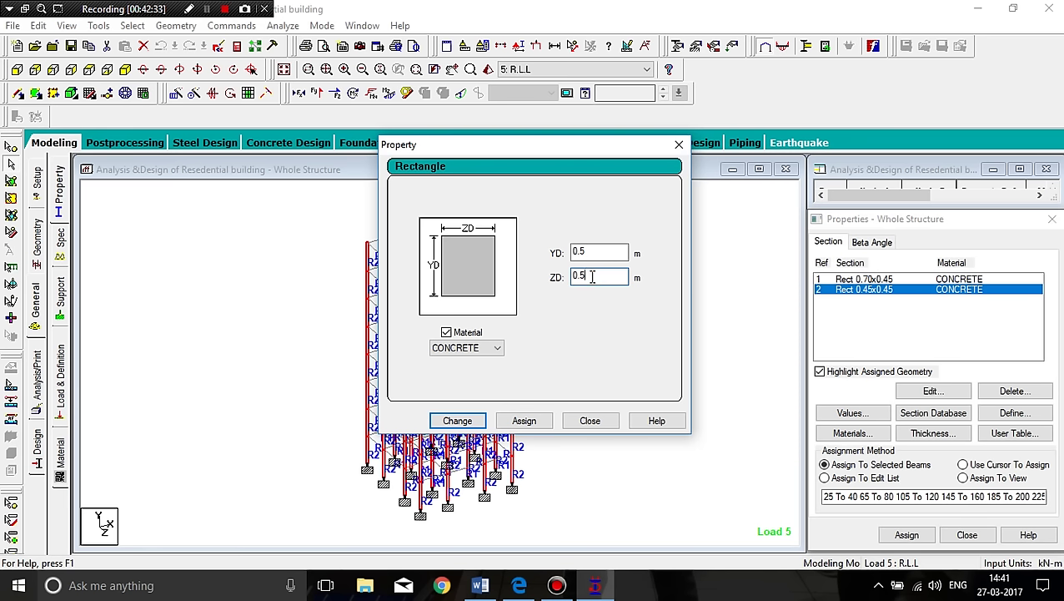
double_click(589, 276)
left_click_drag(585, 251, 577, 251)
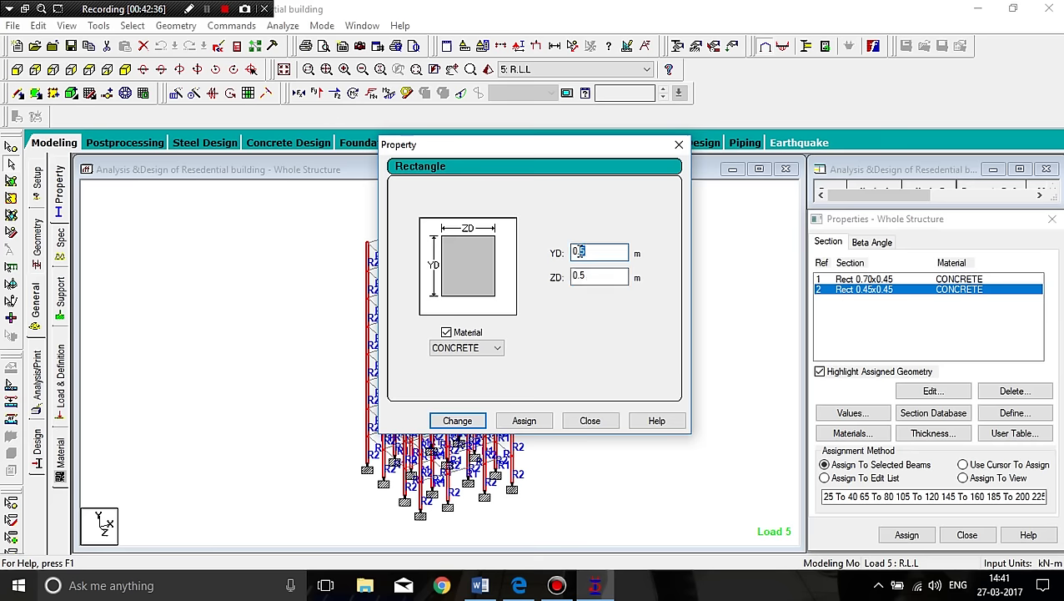
left_click(467, 422)
left_click(584, 330)
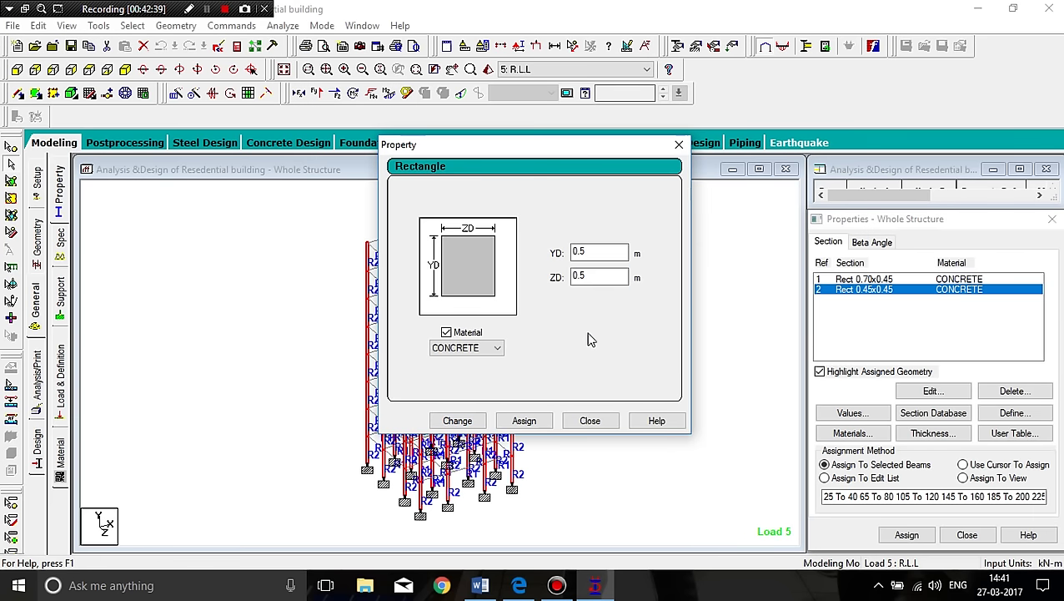
left_click(588, 421)
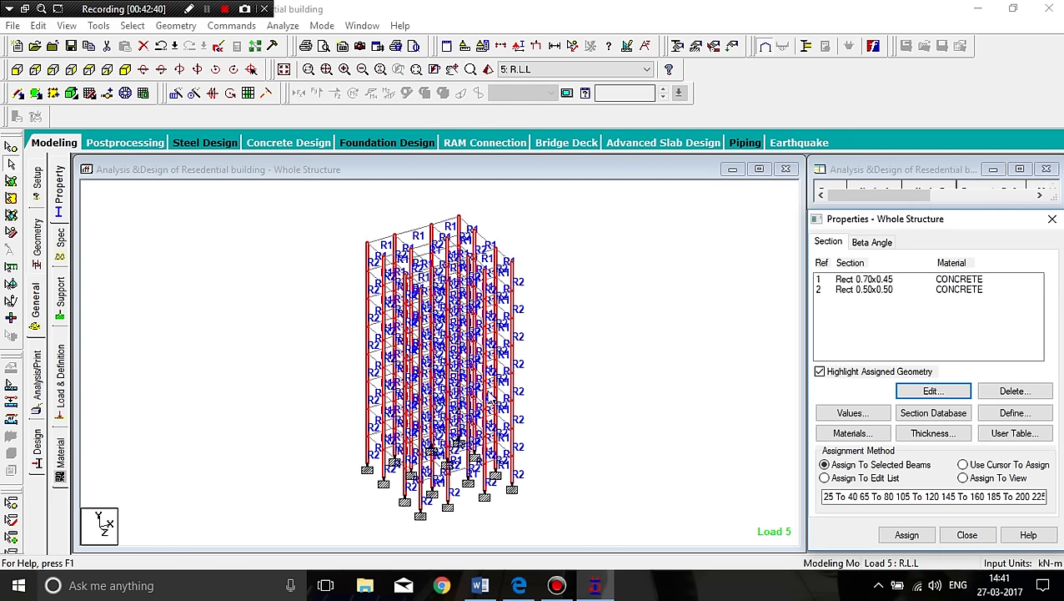
Save the modified structure, rerun the analysis and stay in modeling mode when it finishes.
left_click(282, 25)
left_click(305, 40)
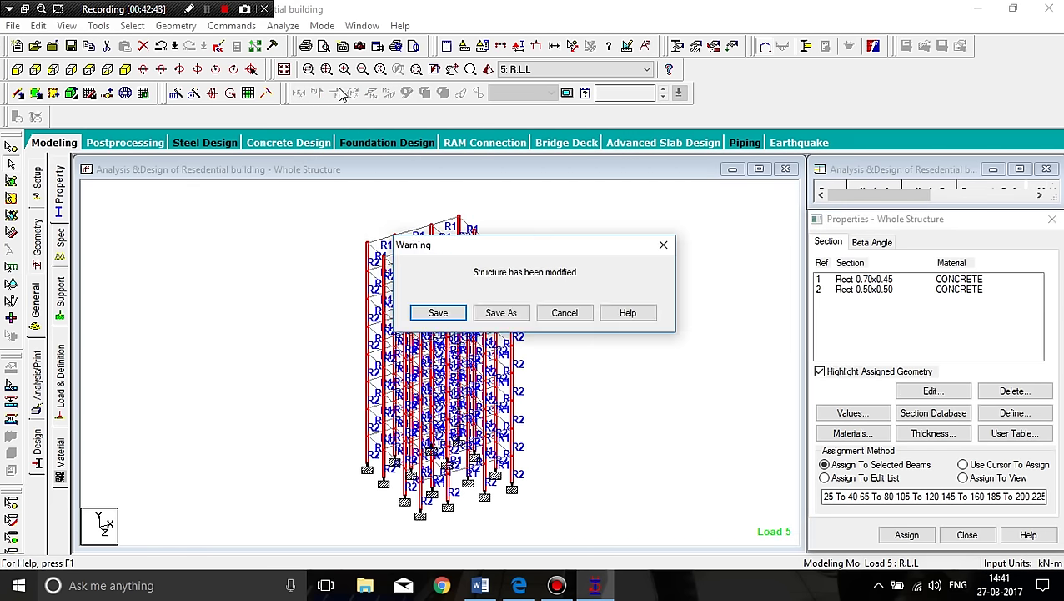
left_click(438, 312)
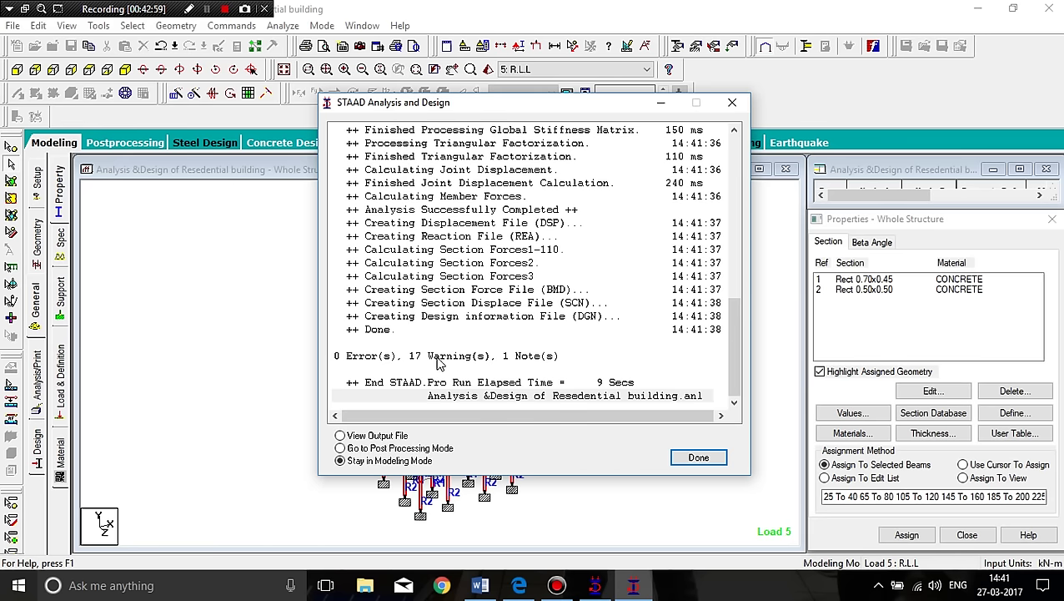
left_click(689, 462)
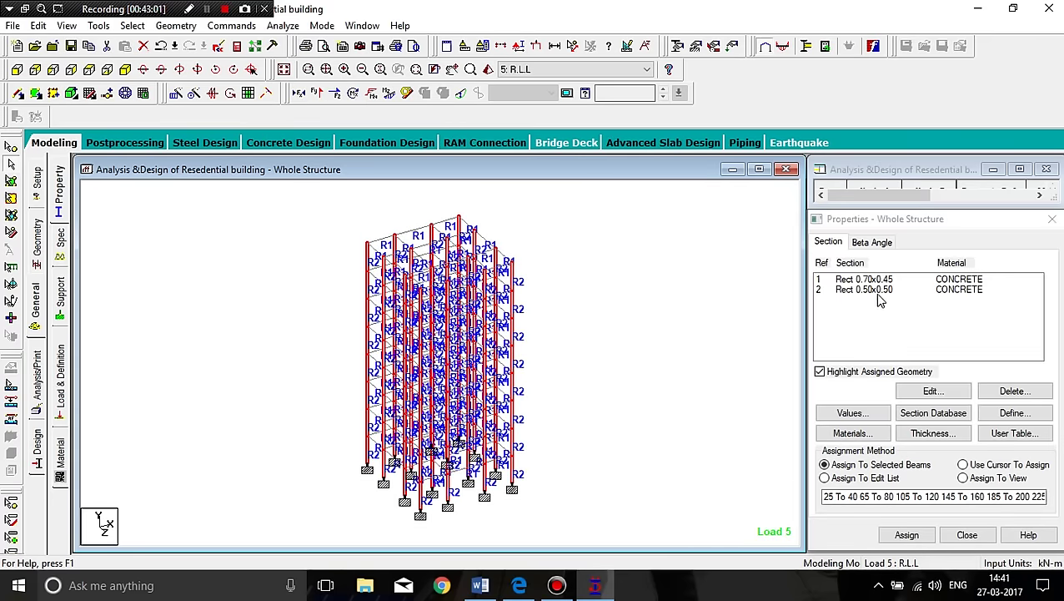
Set the column section's YD and ZD to 0.55 m, applying the change and deleting the old result files.
left_click(880, 291)
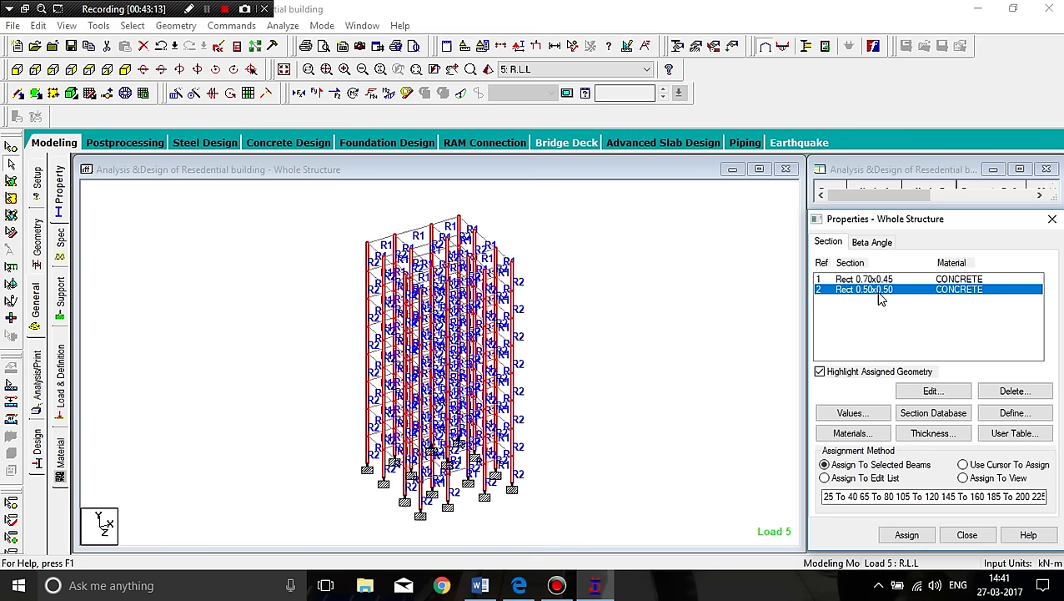
double_click(876, 289)
left_click(596, 252)
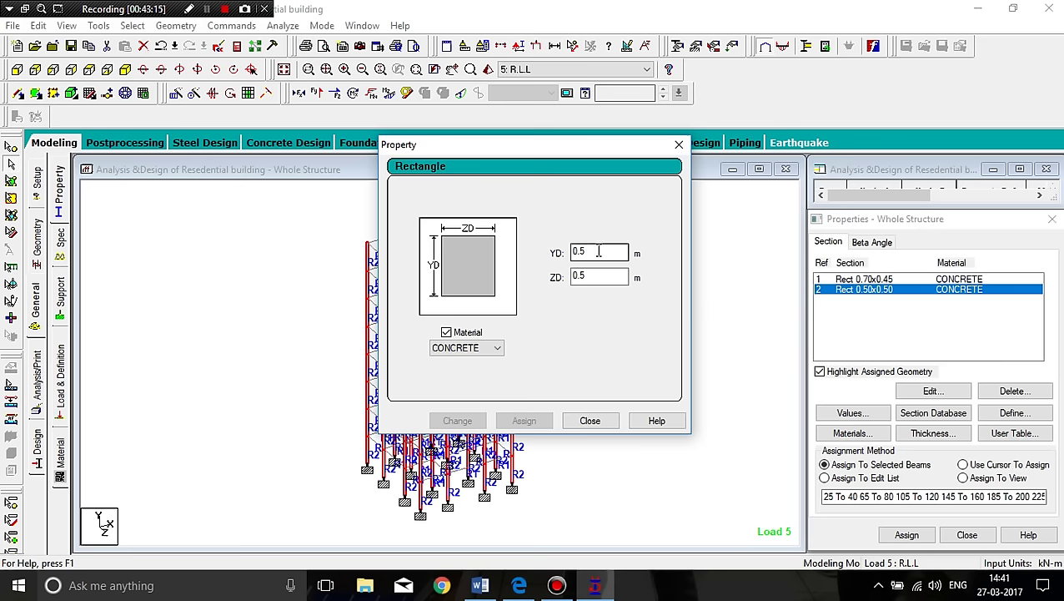
type("5")
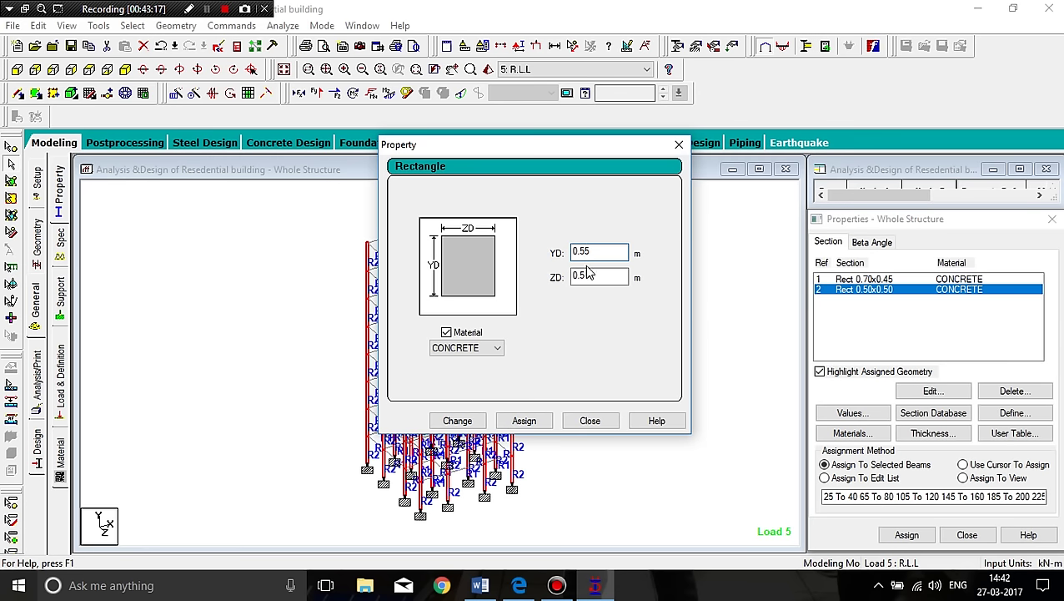
left_click(593, 276)
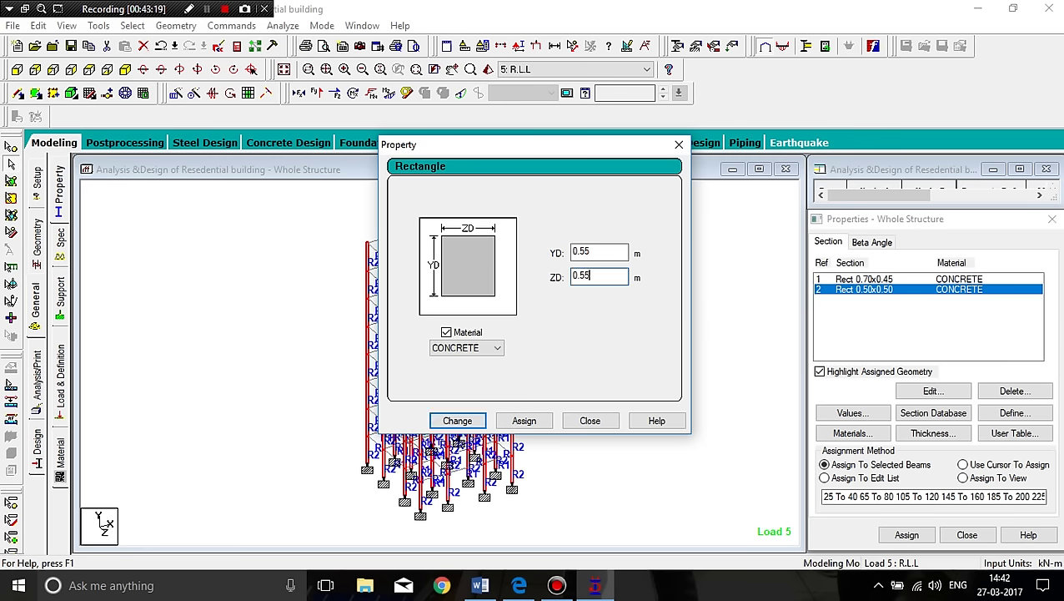
type("5")
left_click(458, 421)
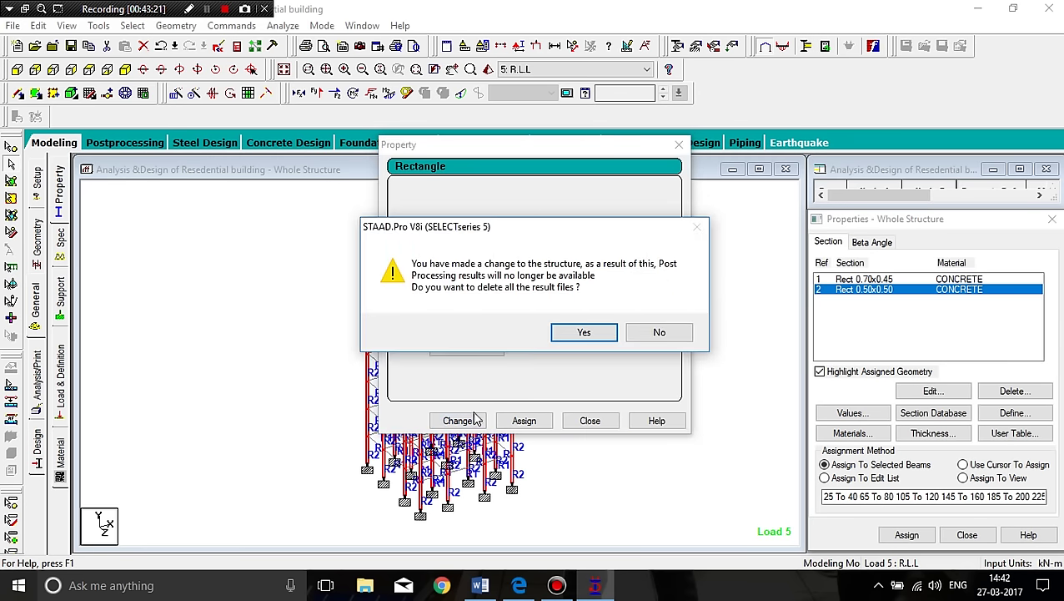
left_click(584, 332)
left_click(591, 419)
Save the structure with the resized columns and rerun the analysis, returning to modeling mode when it finishes.
left_click(283, 26)
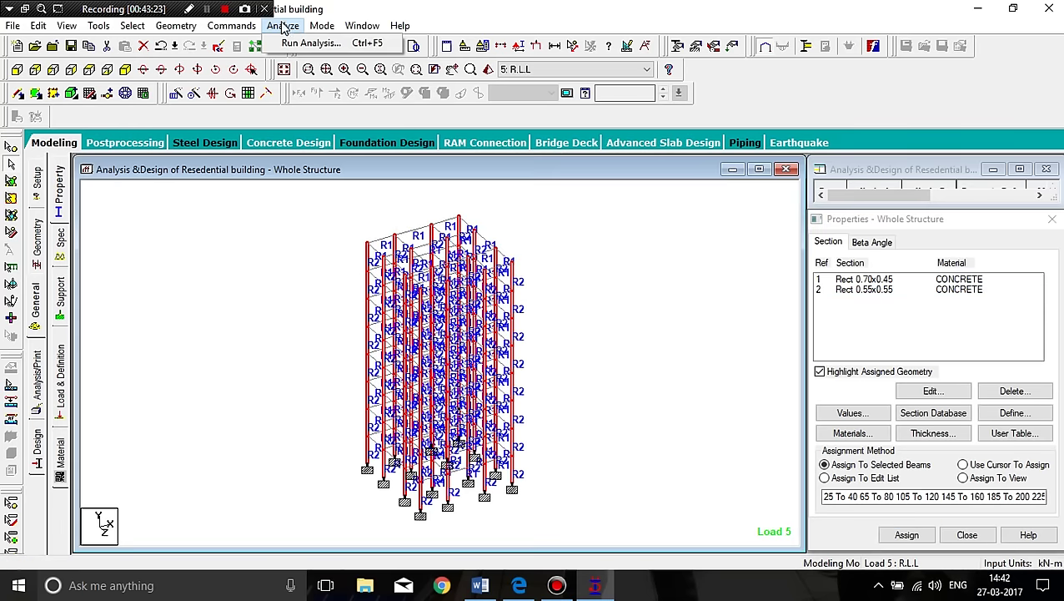
left_click(310, 43)
left_click(435, 311)
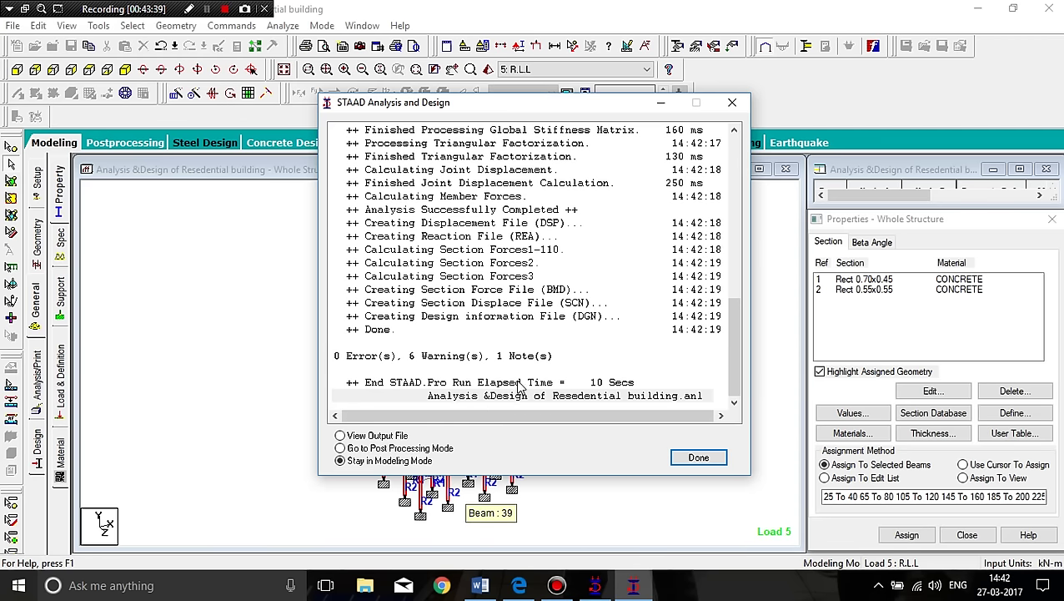
left_click(702, 458)
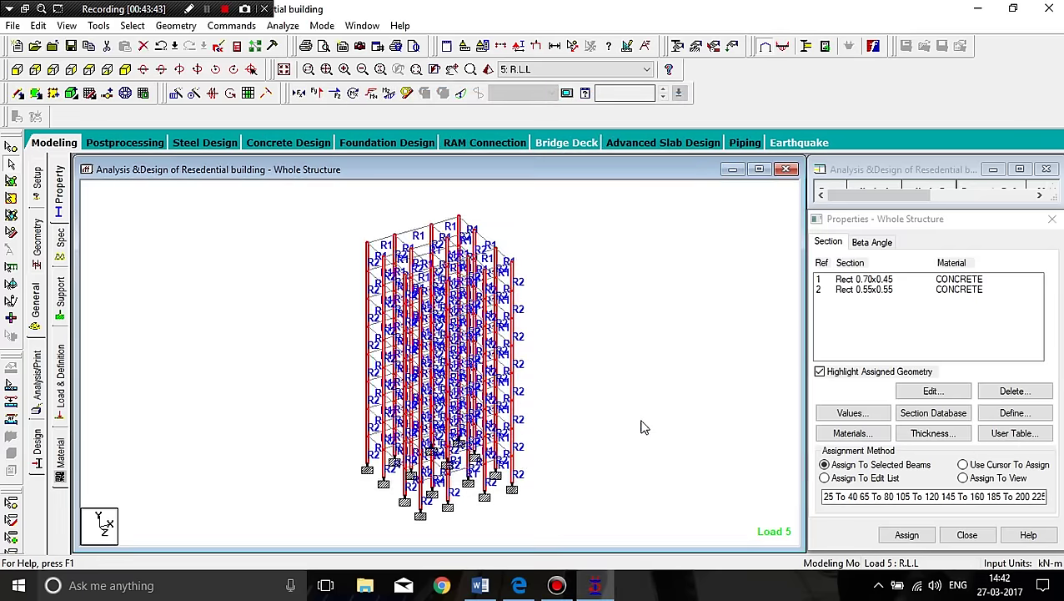
Set the rectangular beam section to YD 0.7 m and ZD 0.55 m, applying the change and deleting the old result files.
left_click(874, 283)
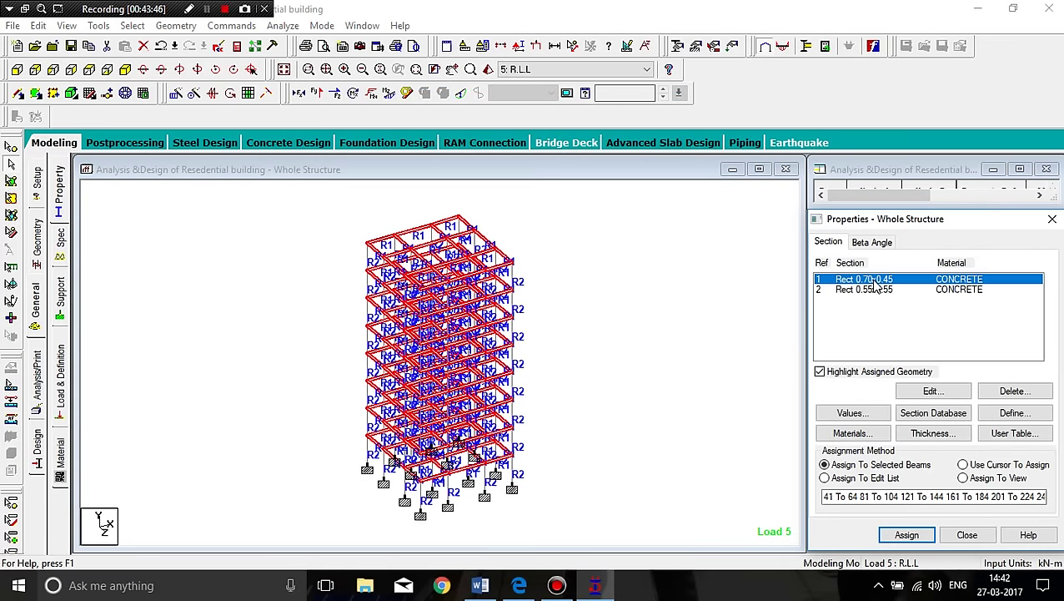
left_click(933, 392)
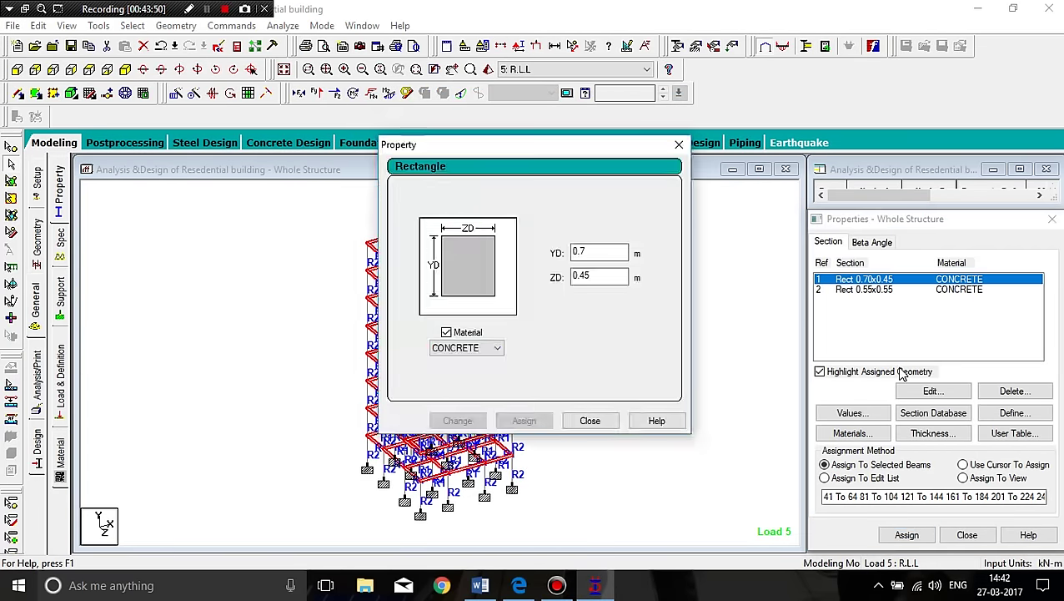
left_click(590, 252)
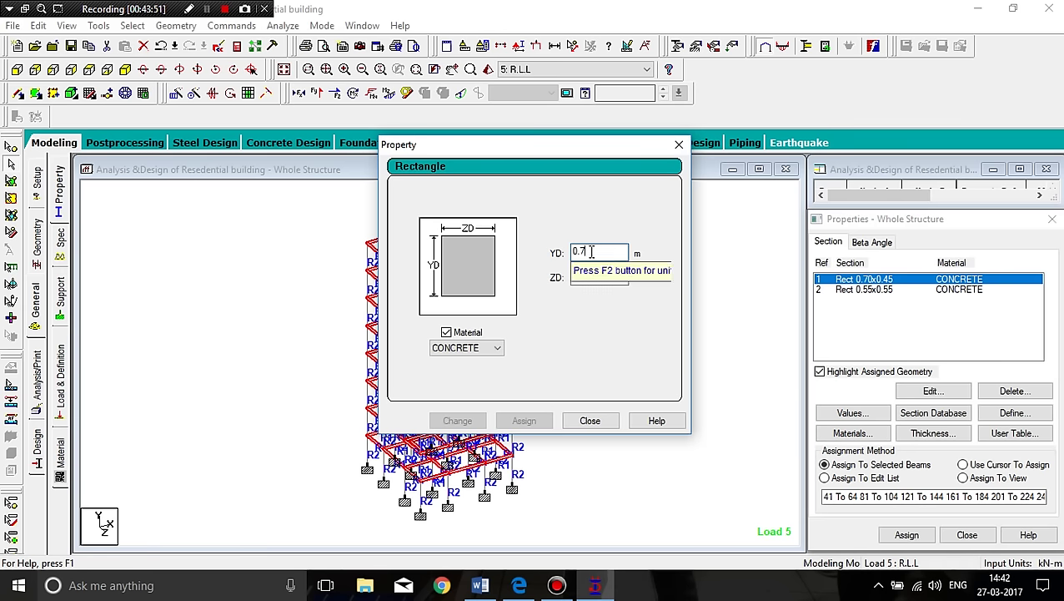
key("BackSpace")
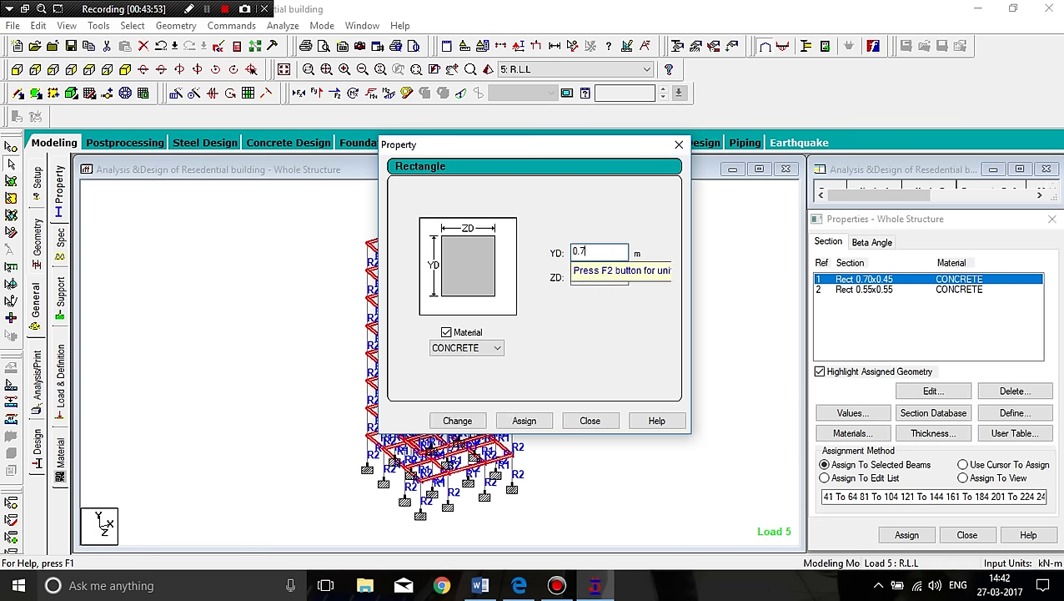
type("7")
left_click(609, 275)
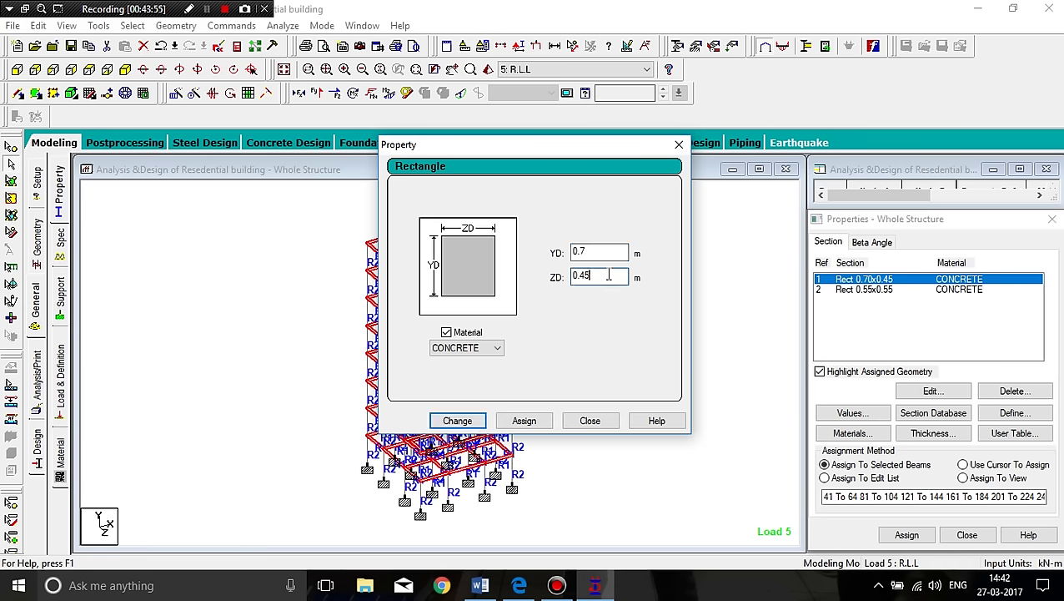
type(".5")
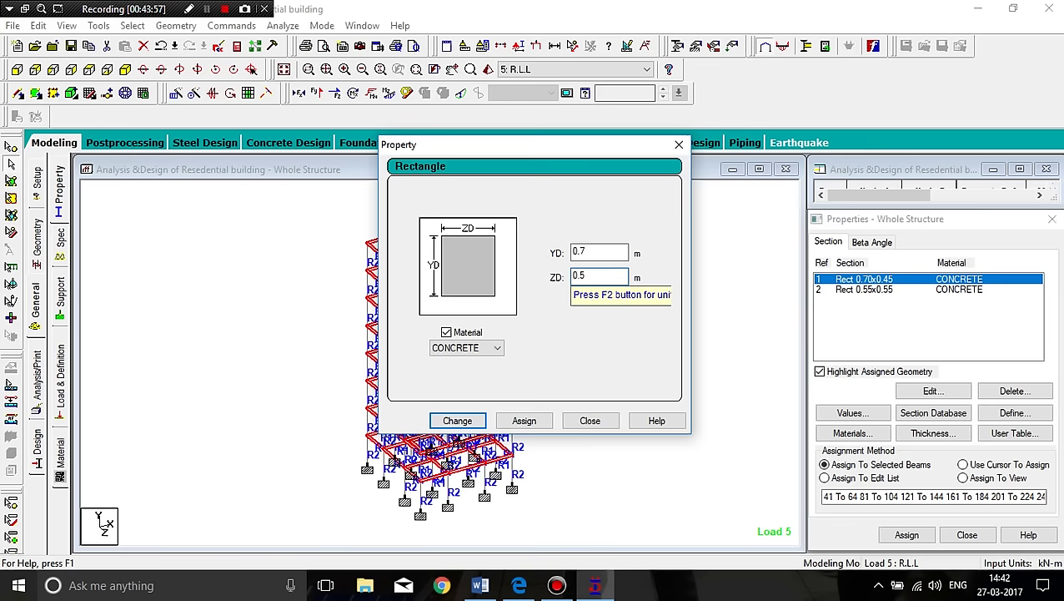
type("5")
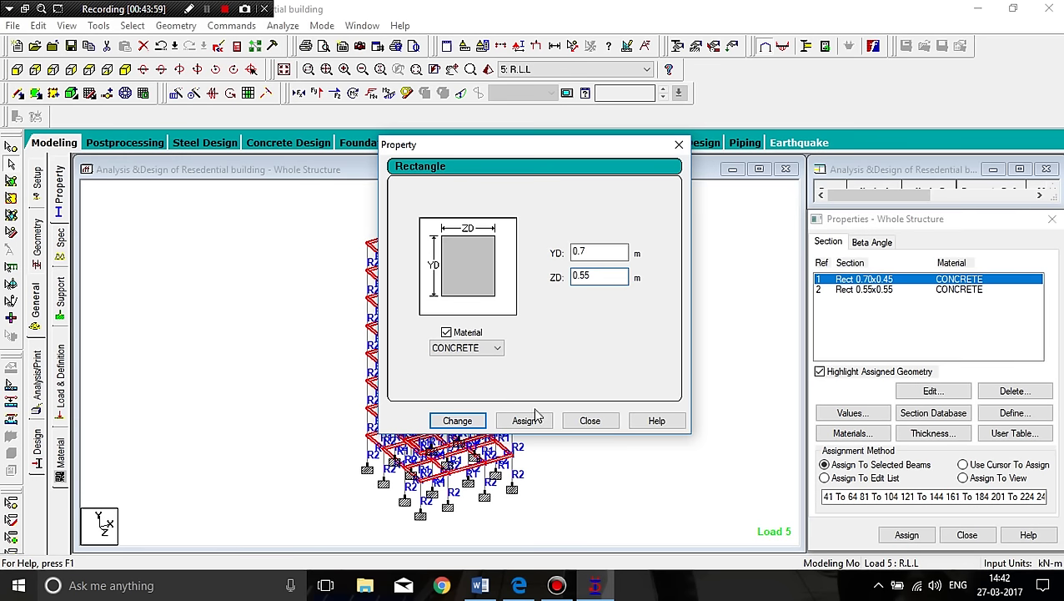
left_click(472, 421)
left_click(604, 333)
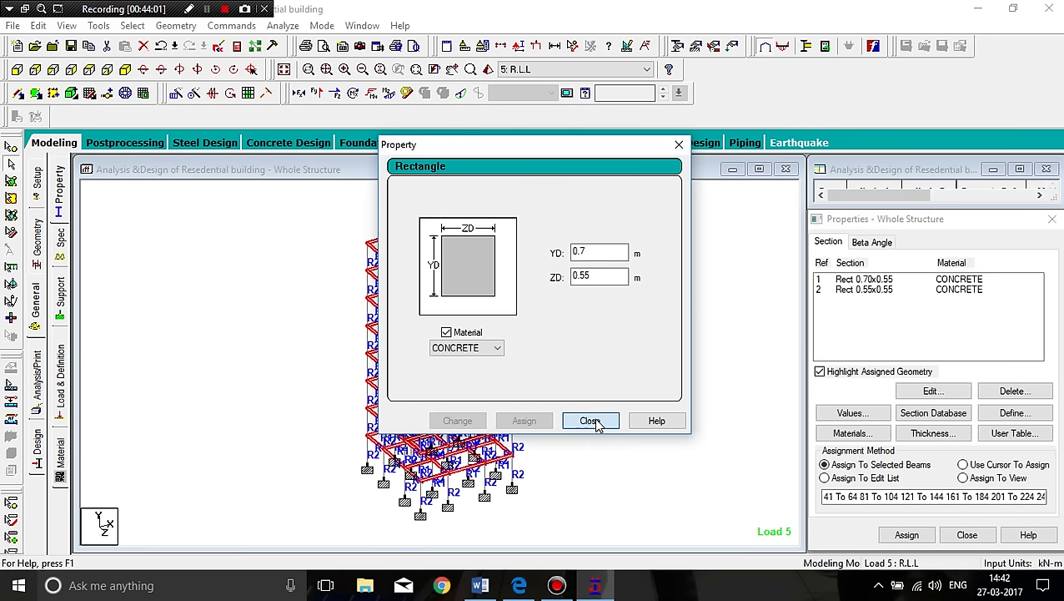
left_click(589, 419)
Save the structure with the widened beams and rerun the analysis, returning to modeling mode when it finishes.
left_click(287, 25)
left_click(311, 42)
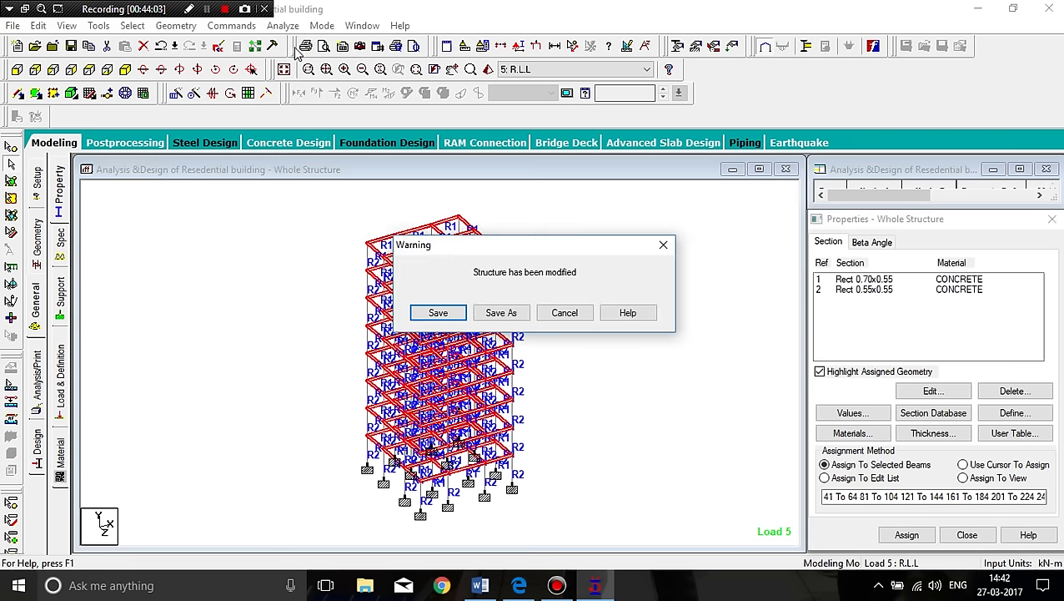
left_click(455, 312)
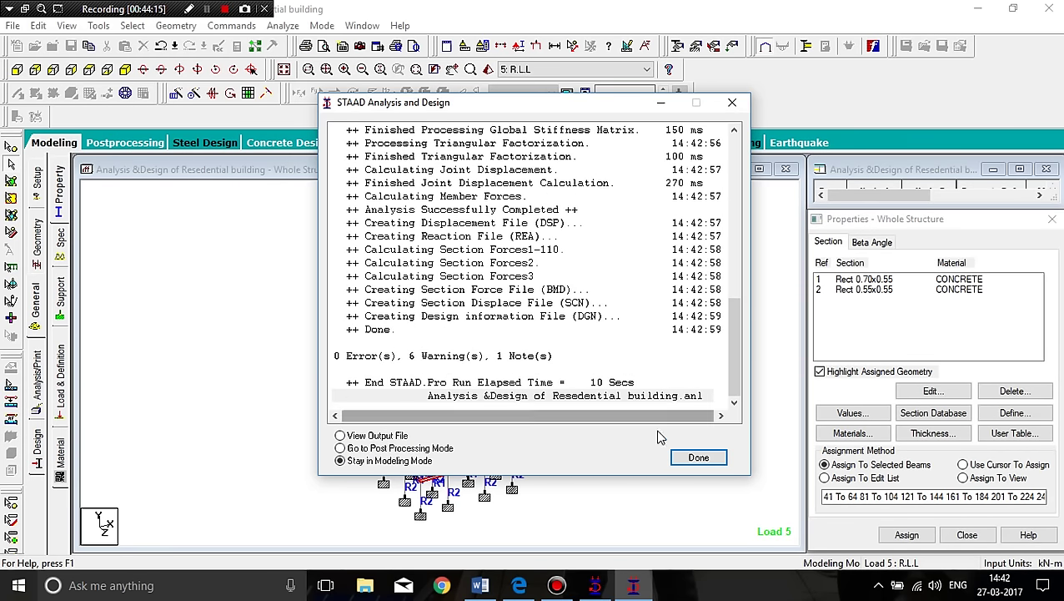
left_click(709, 463)
Set the beam section's ZD to 0.60 m, apply the change with the old result files deleted, and close the section properties.
left_click(869, 280)
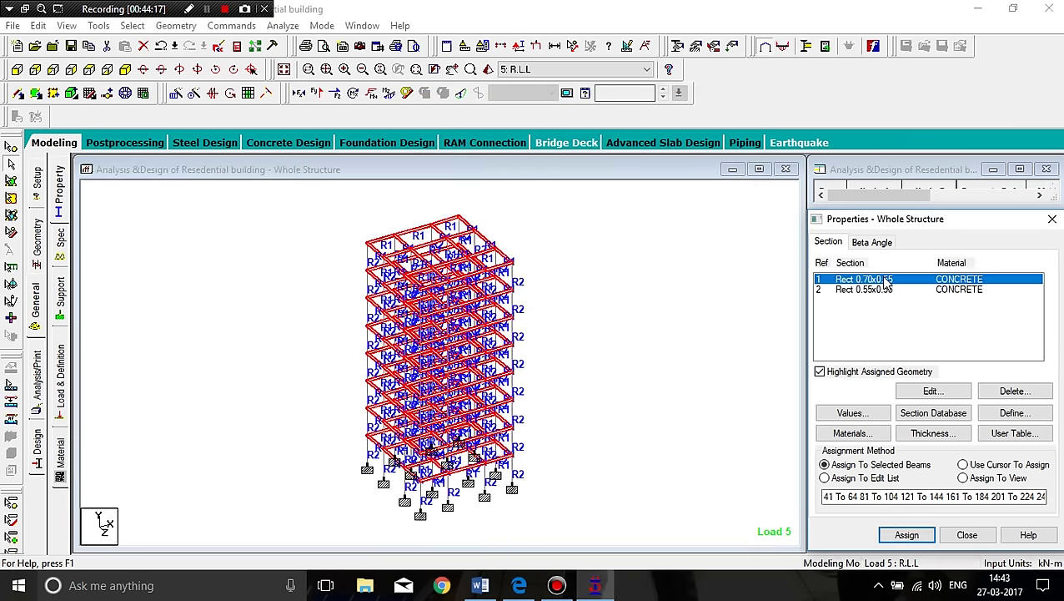
left_click(914, 391)
double_click(601, 276)
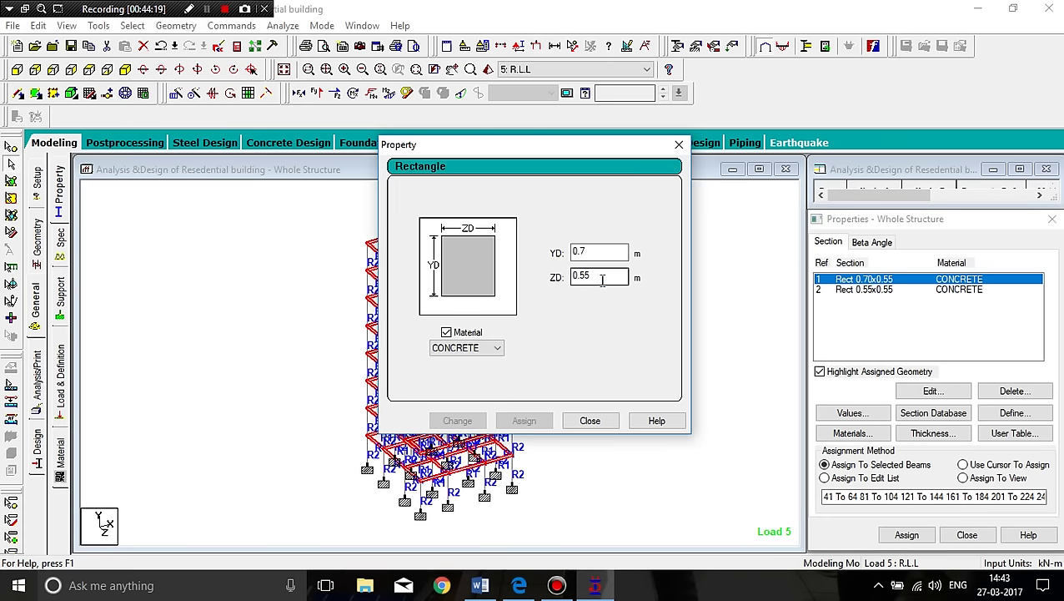
type("0.60")
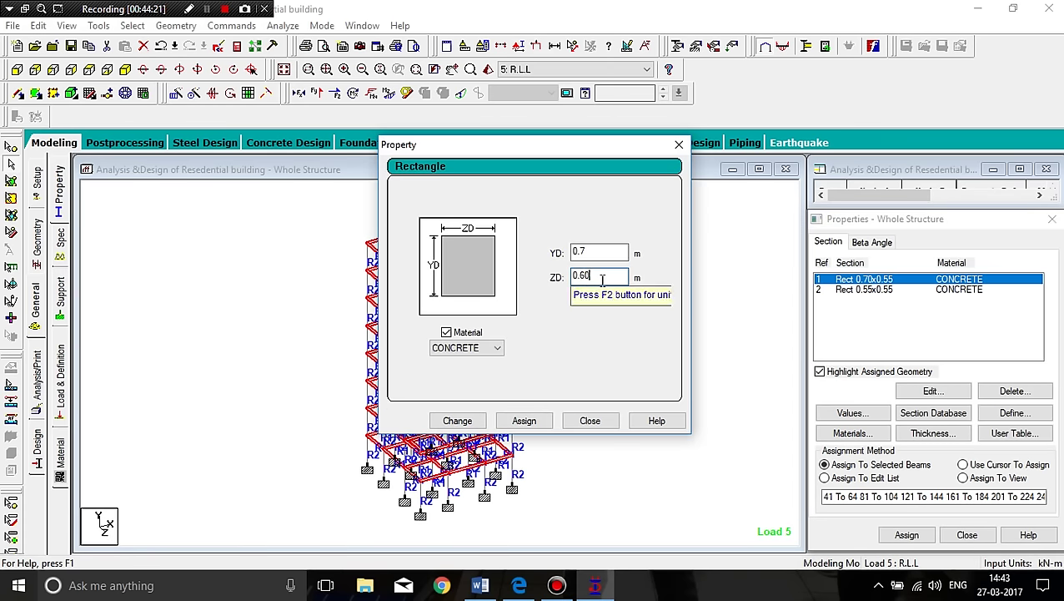
key("Tab")
left_click(458, 421)
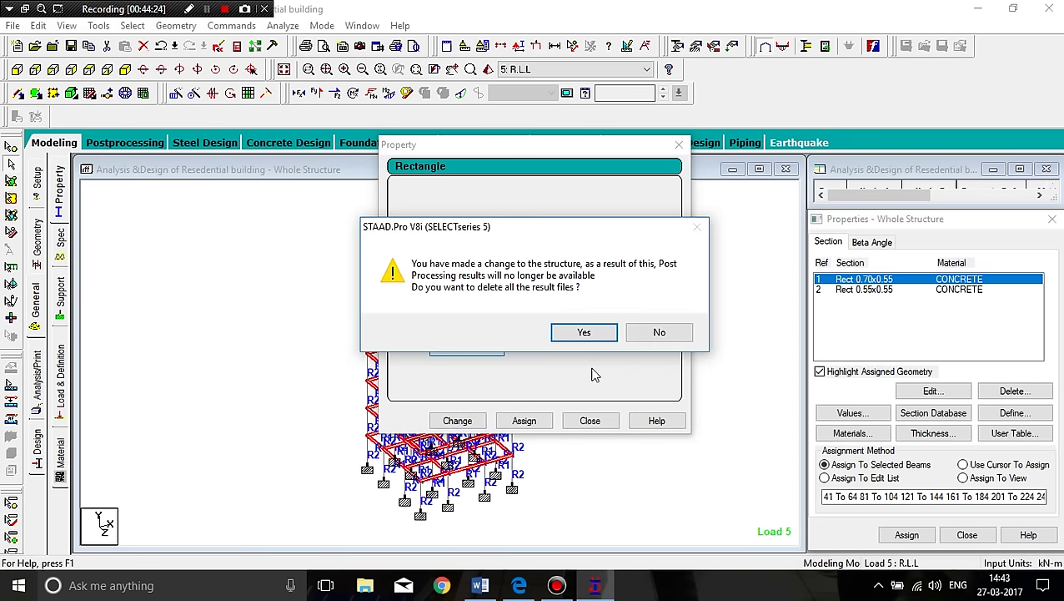
left_click(593, 332)
left_click(590, 421)
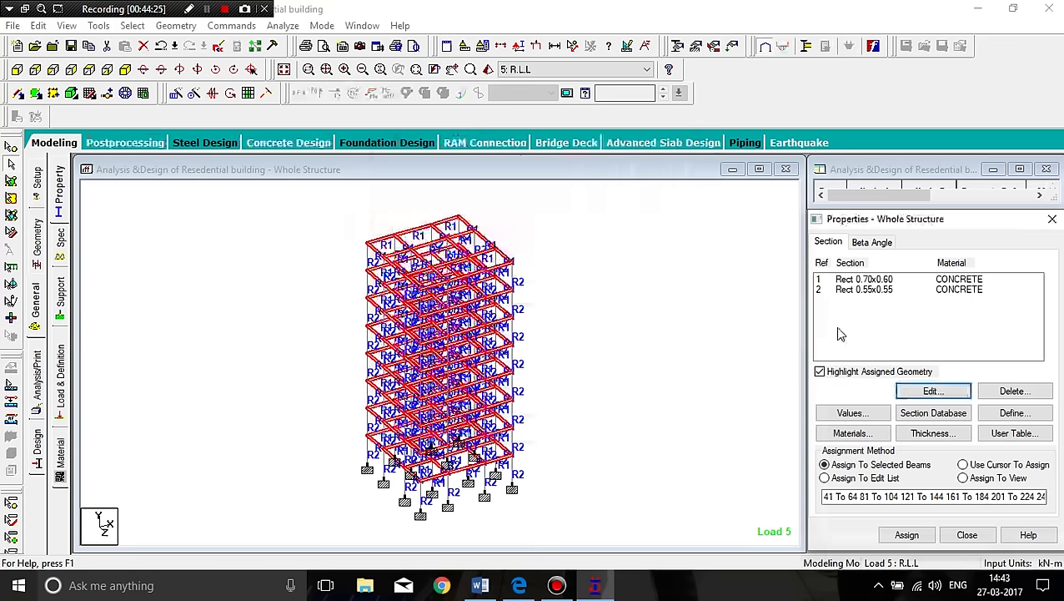
Set the column section's YD and ZD to 0.6 m, apply the change and close the section properties.
left_click(881, 289)
left_click(921, 395)
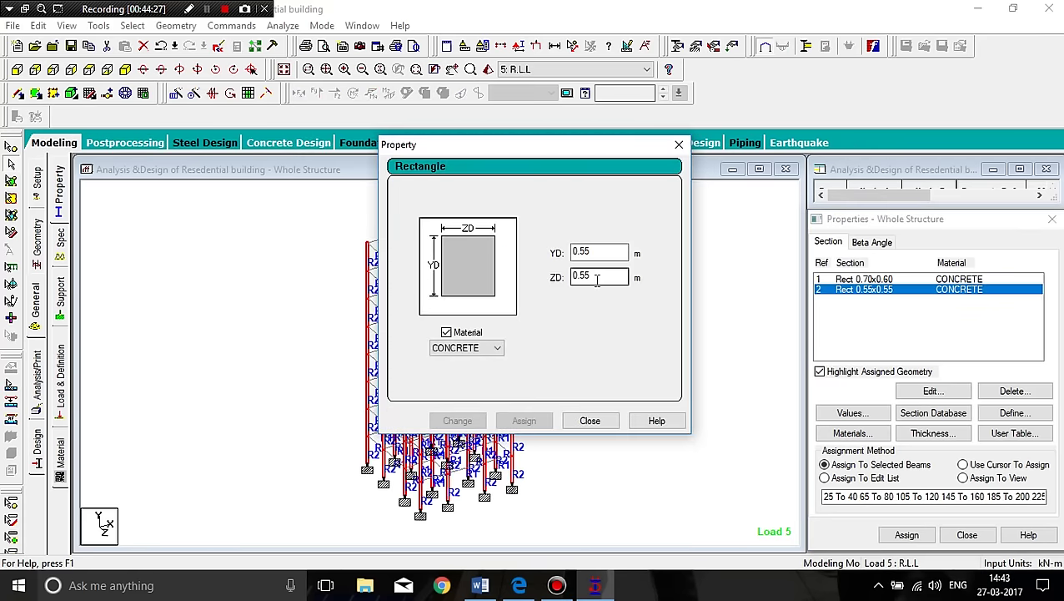
left_click(596, 252)
key("BackSpace")
key("BackSpace")
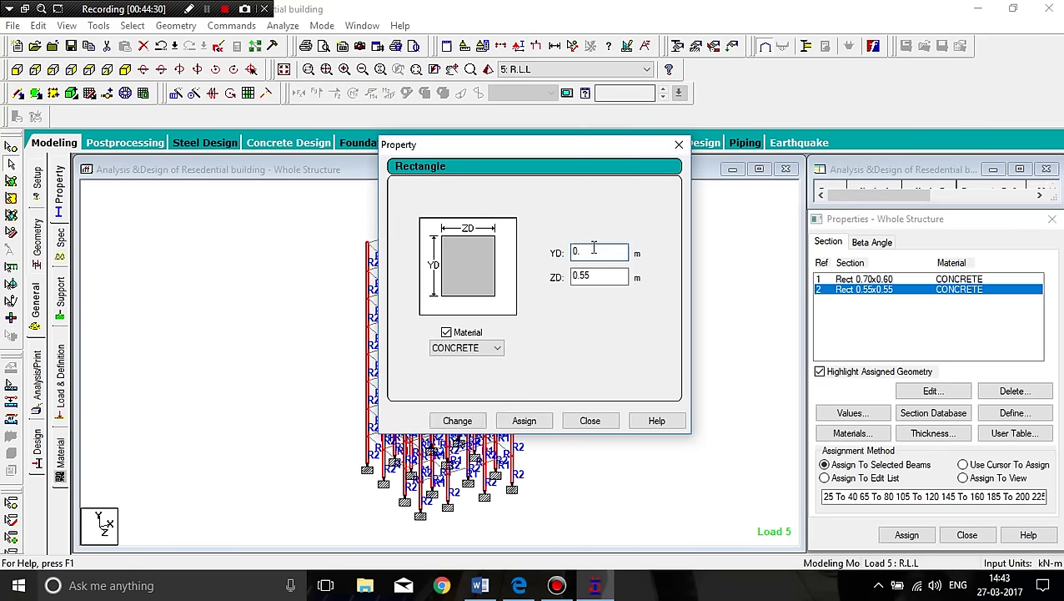
type("6")
left_click(599, 276)
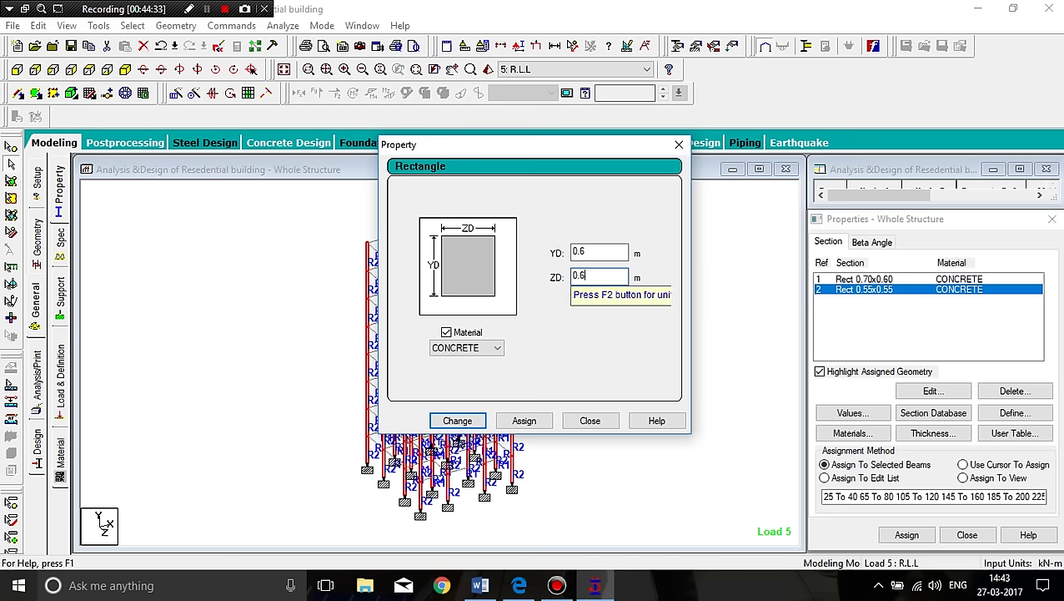
type("6")
left_click(455, 420)
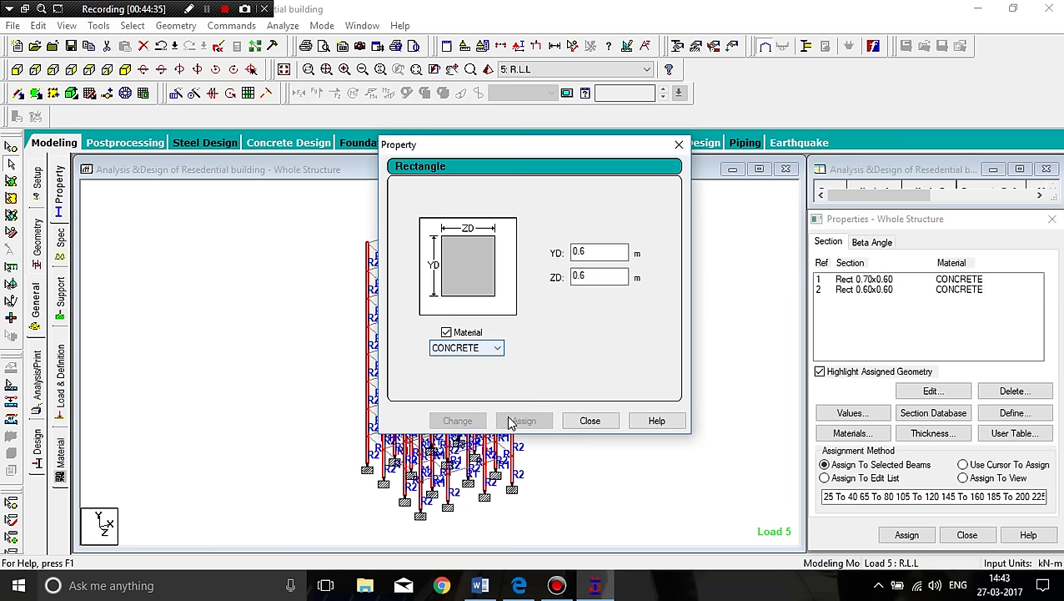
left_click(589, 421)
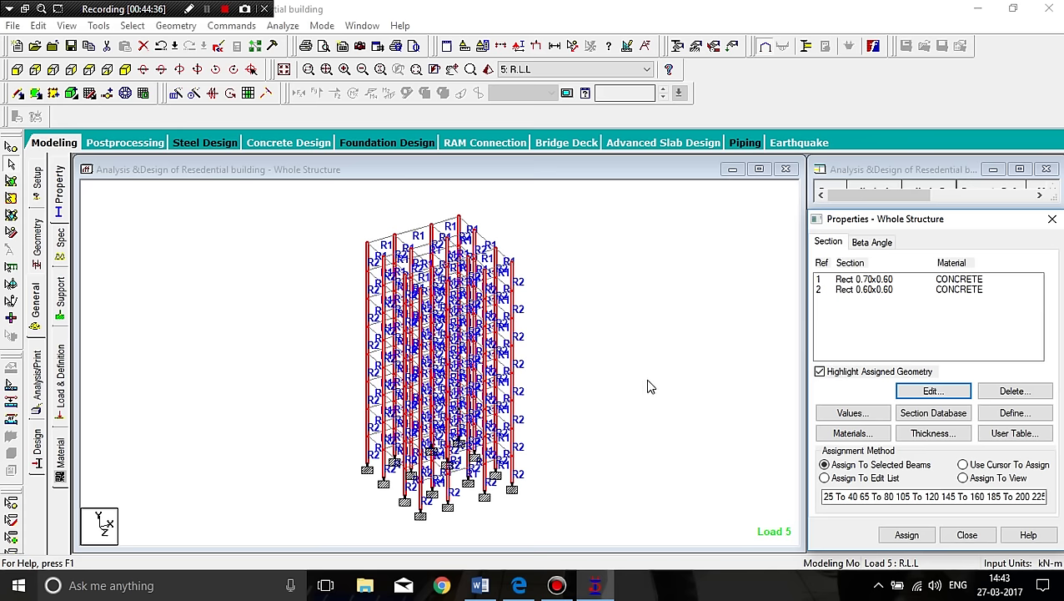
Save the modified structure, rerun the analysis and open the output file when it finishes.
left_click(287, 25)
left_click(305, 43)
left_click(434, 311)
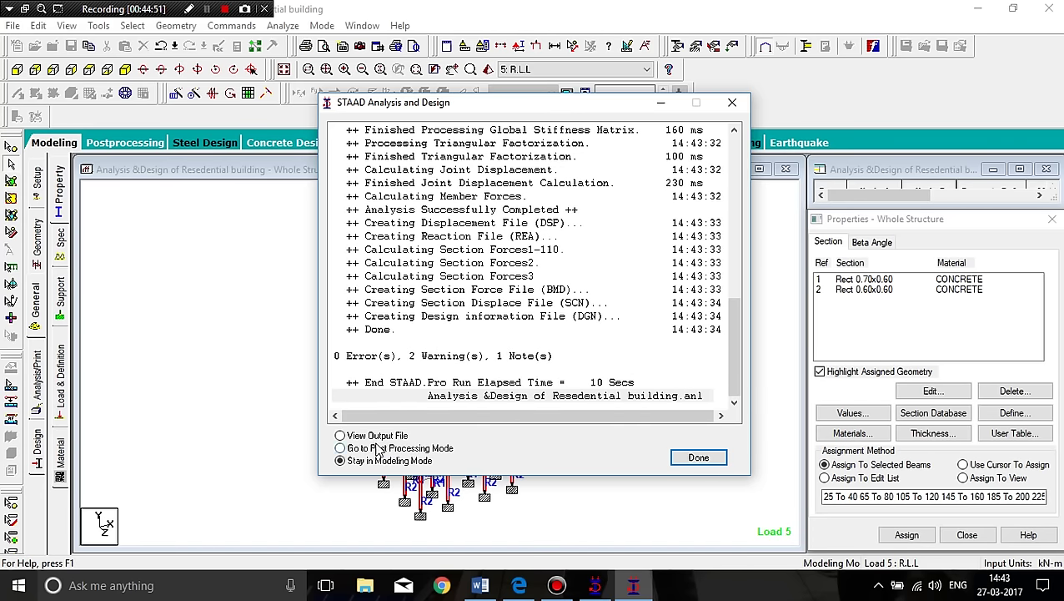
left_click(340, 436)
left_click(716, 458)
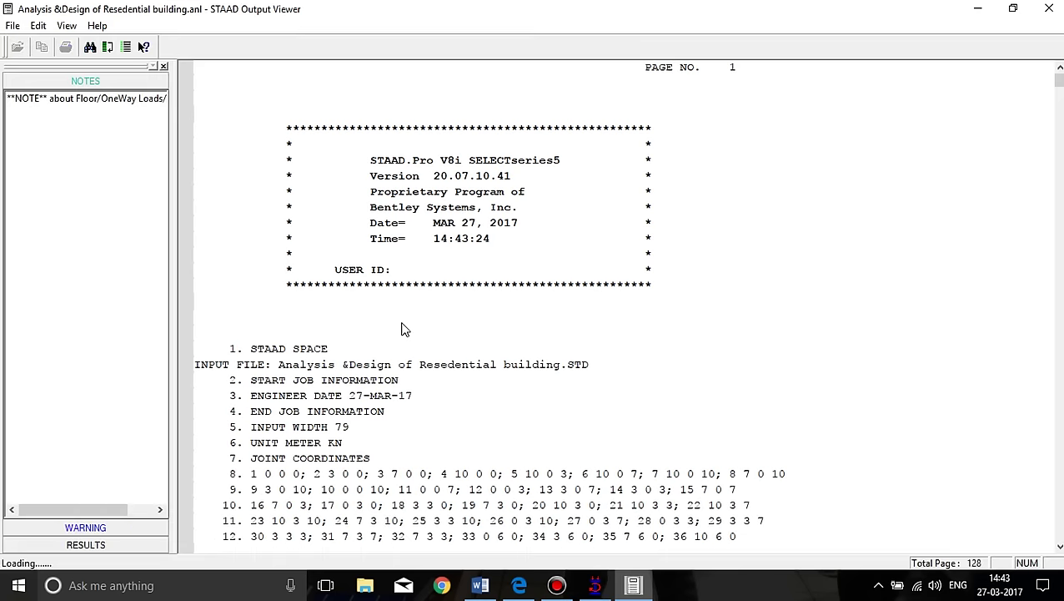
Examine the output file's notes on floor/one-way loads and on the concrete quantity.
left_click(116, 100)
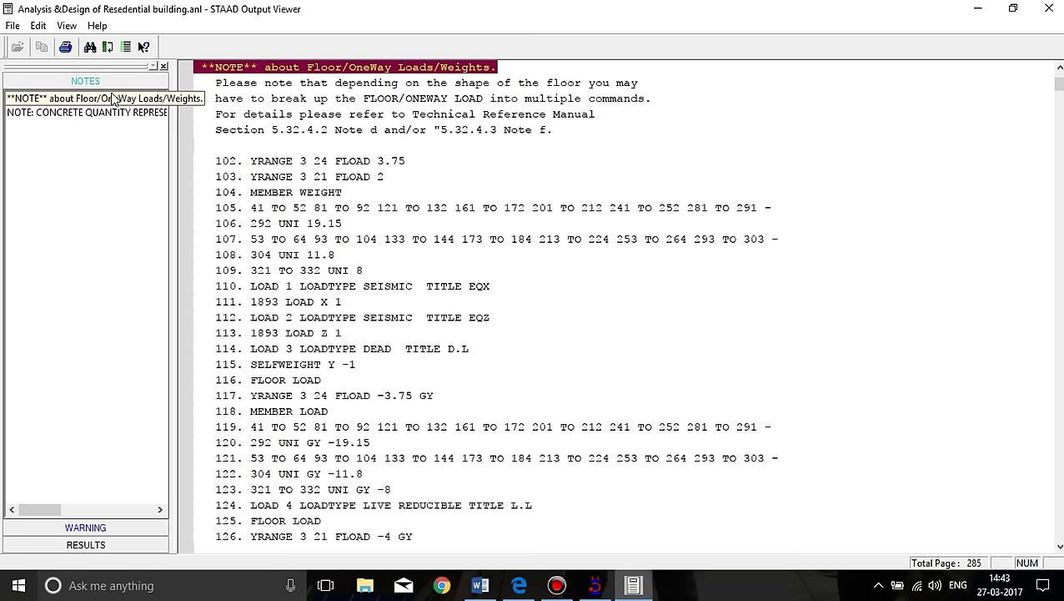
left_click(116, 113)
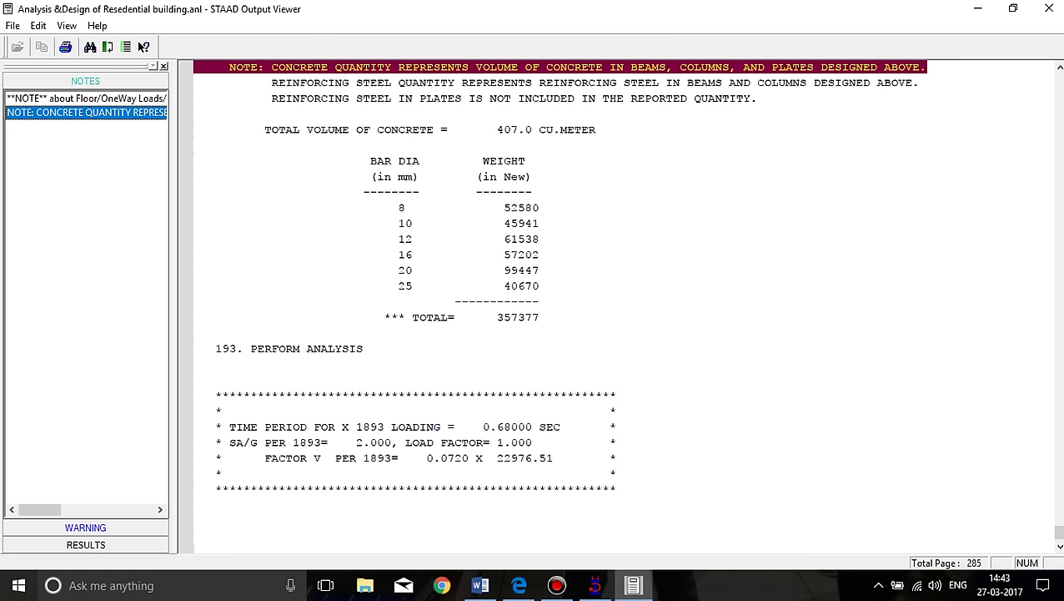
Close the output file and inspect the concrete design of a top-floor beam on the front face, then close its properties.
left_click(1050, 8)
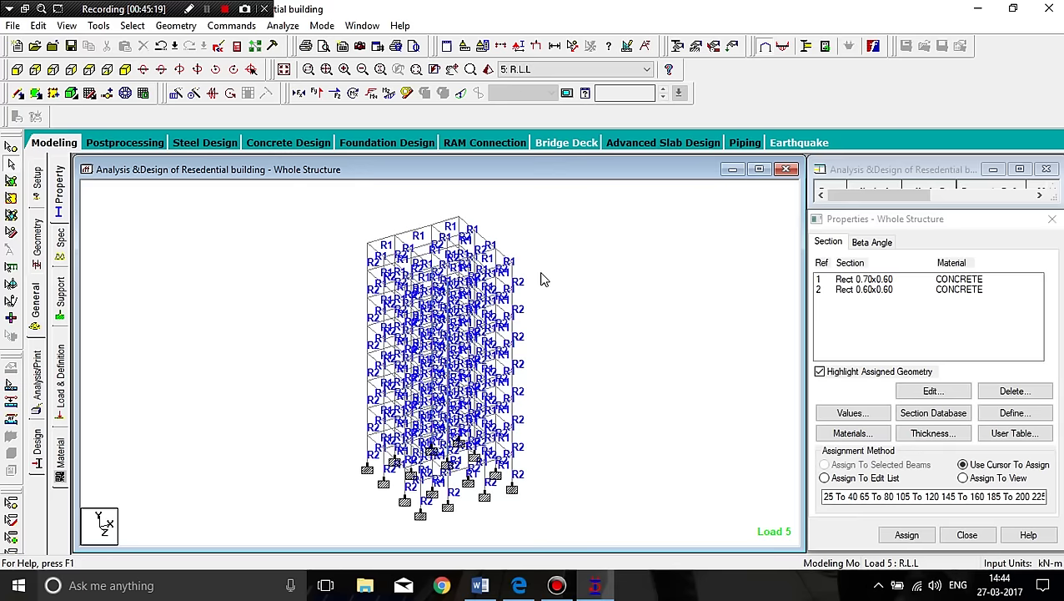
scroll(406, 233, "up", 1)
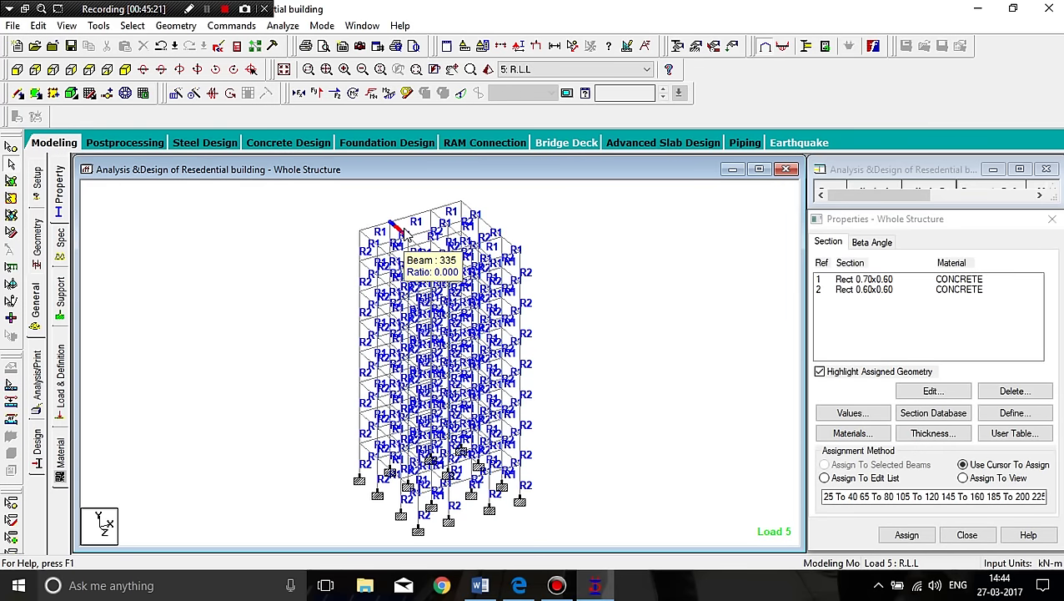
middle_click_drag(407, 234, 374, 304)
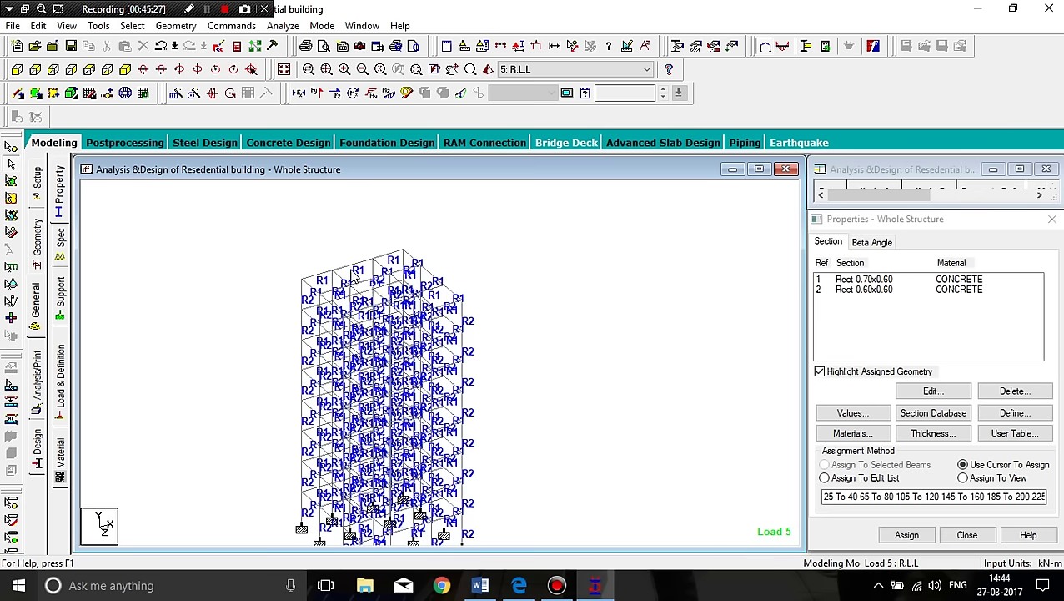
double_click(350, 269)
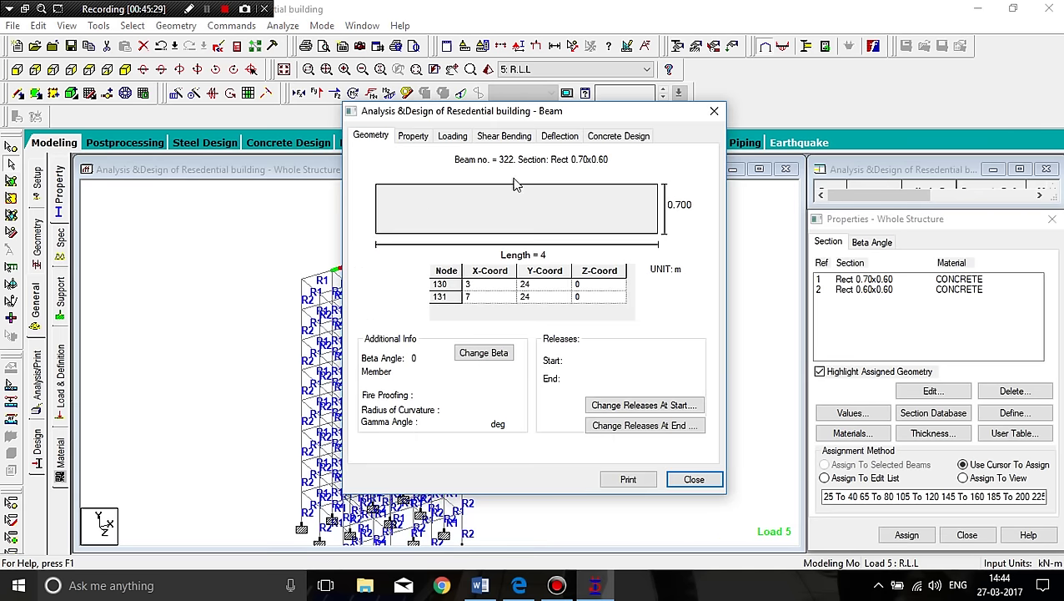
left_click(628, 140)
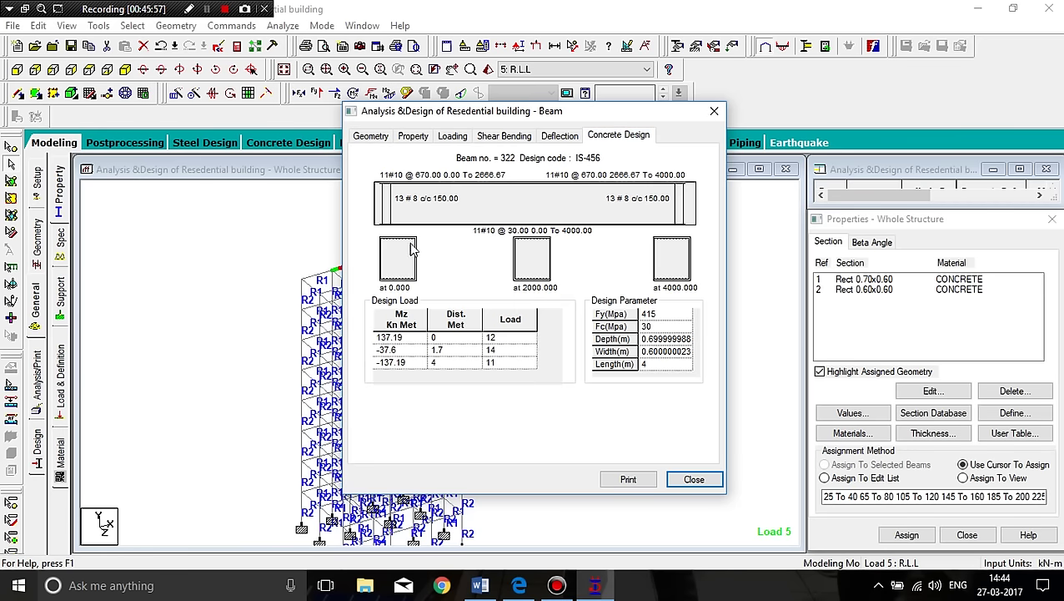
left_click(694, 480)
left_click_drag(570, 302, 461, 352)
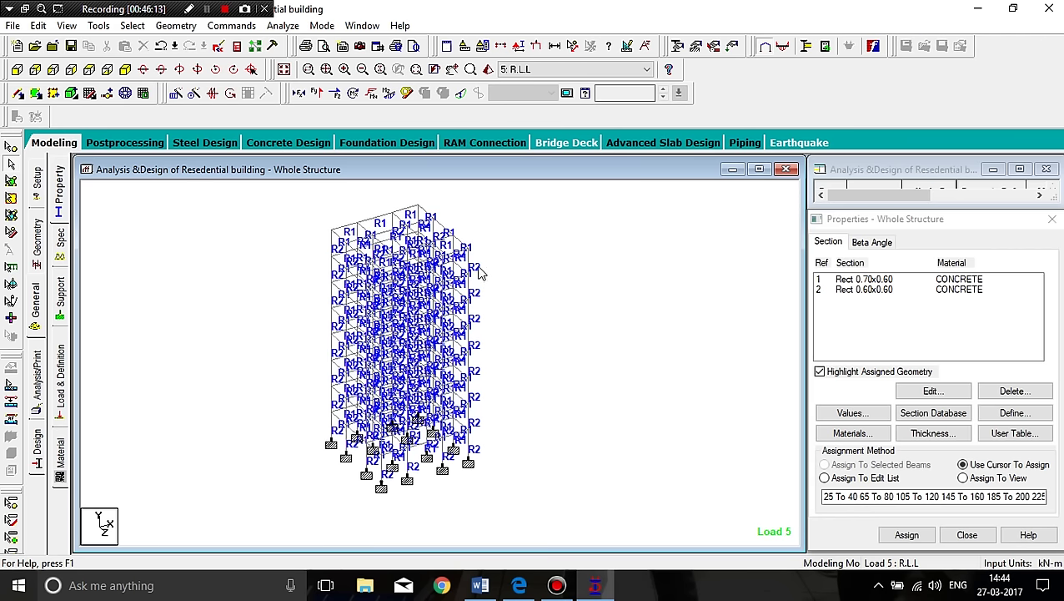
Open the command file in the editor and uncomment the foundation load combinations 15 to 23.
left_click(219, 47)
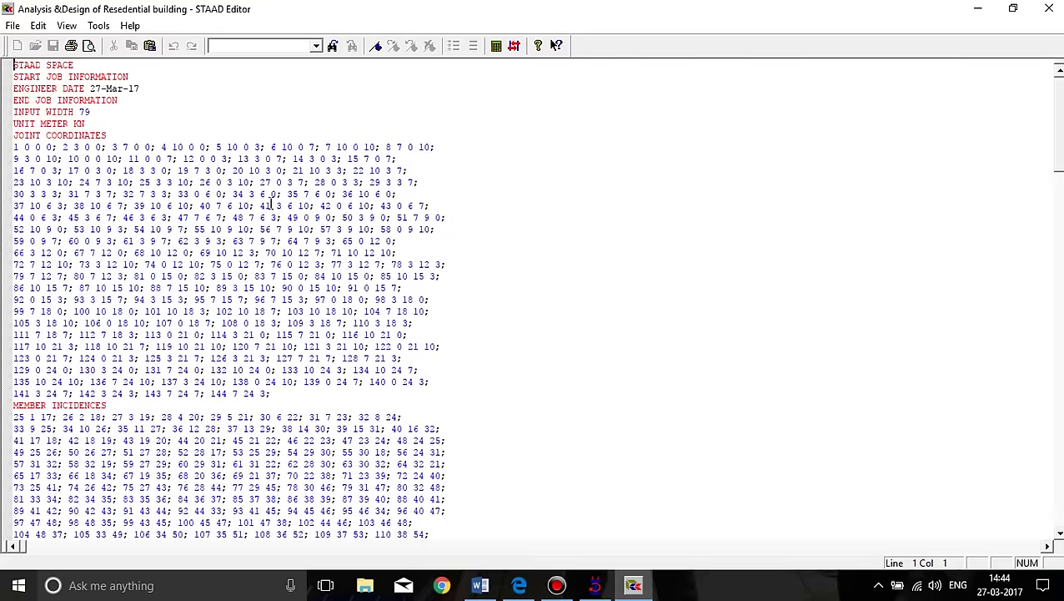
scroll(250, 242, "down", 20)
scroll(223, 314, "down", 20)
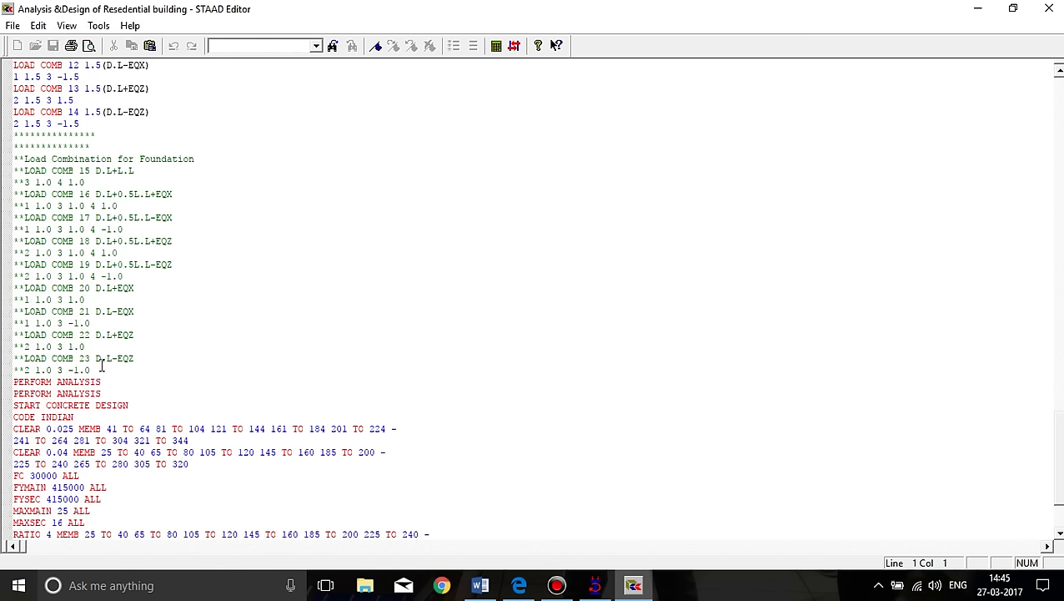
left_click_drag(91, 369, 14, 159)
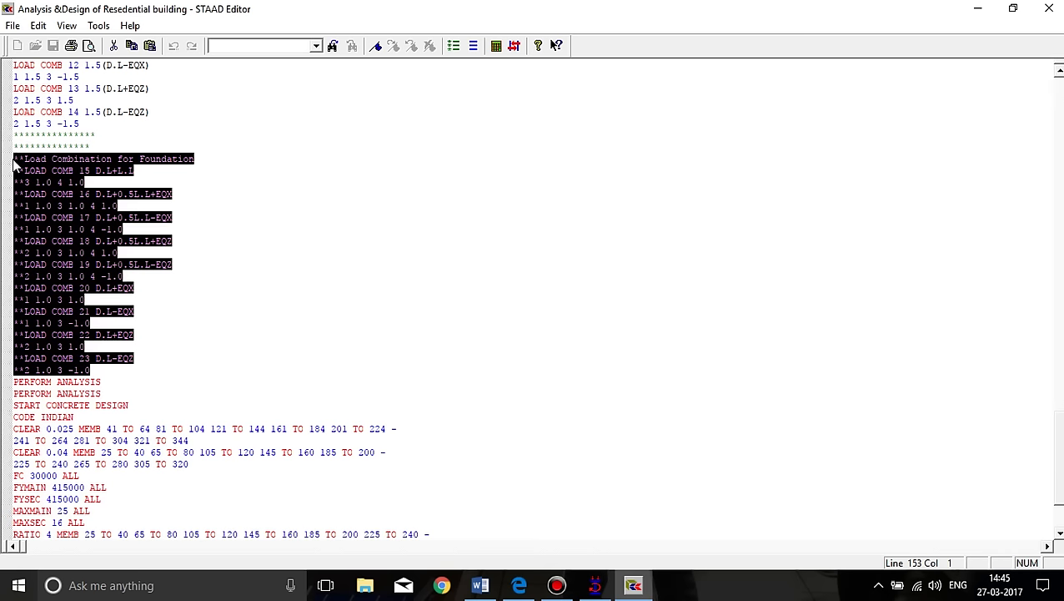
left_click(473, 45)
left_click(222, 243)
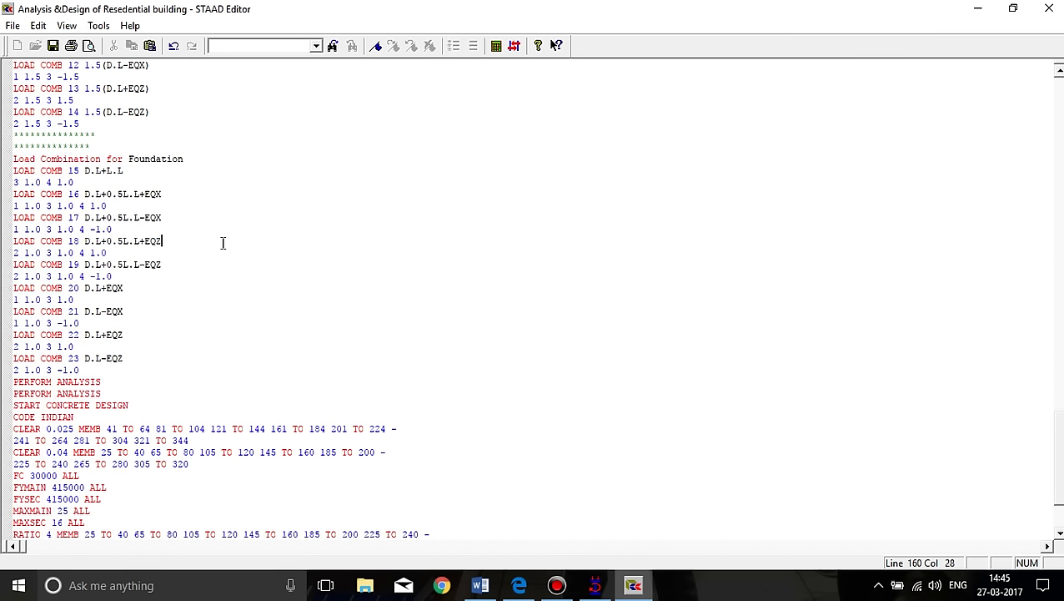
Turn the "Load Combination for Foundation" heading back into a comment line with two asterisks.
scroll(98, 204, "up", 3)
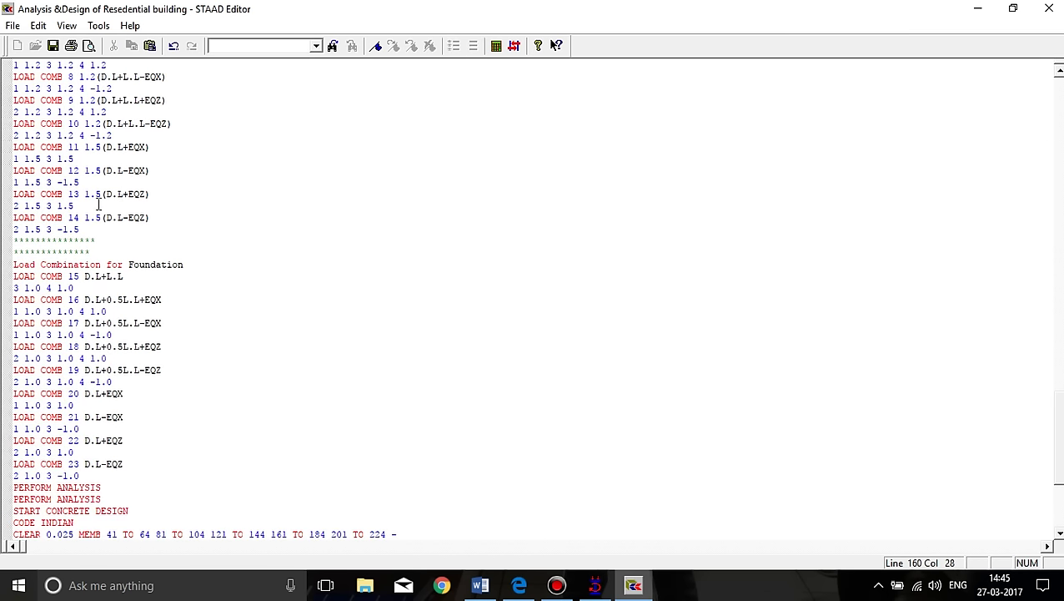
left_click_drag(187, 265, 13, 265)
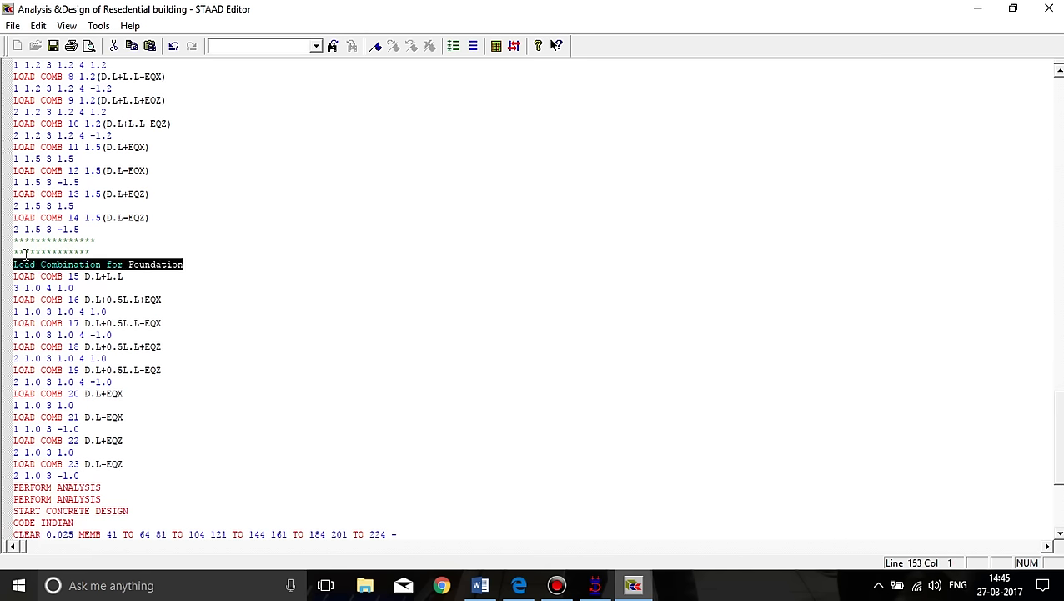
left_click(452, 45)
left_click(452, 45)
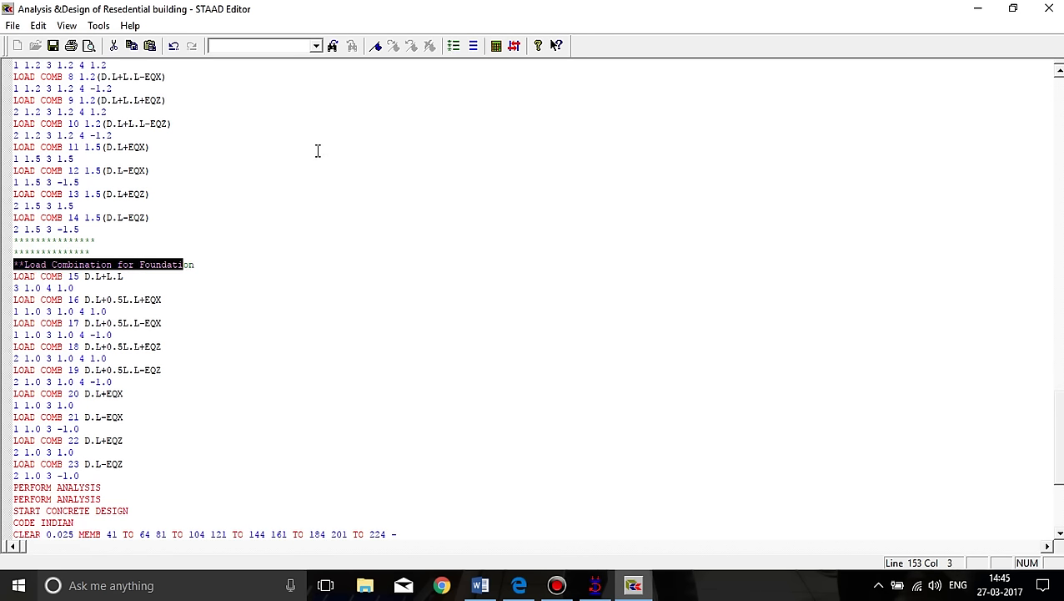
left_click(191, 242)
Comment out the frame design load combinations 6 to 14, save the command file and close the editor.
scroll(151, 267, "up", 7)
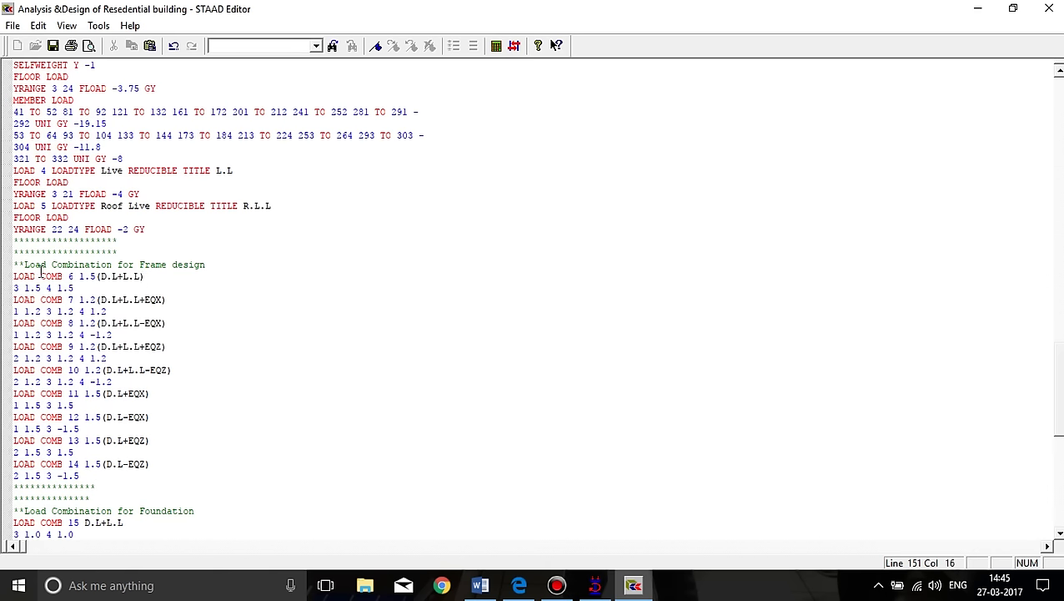
scroll(73, 311, "down", 4)
scroll(67, 301, "up", 2)
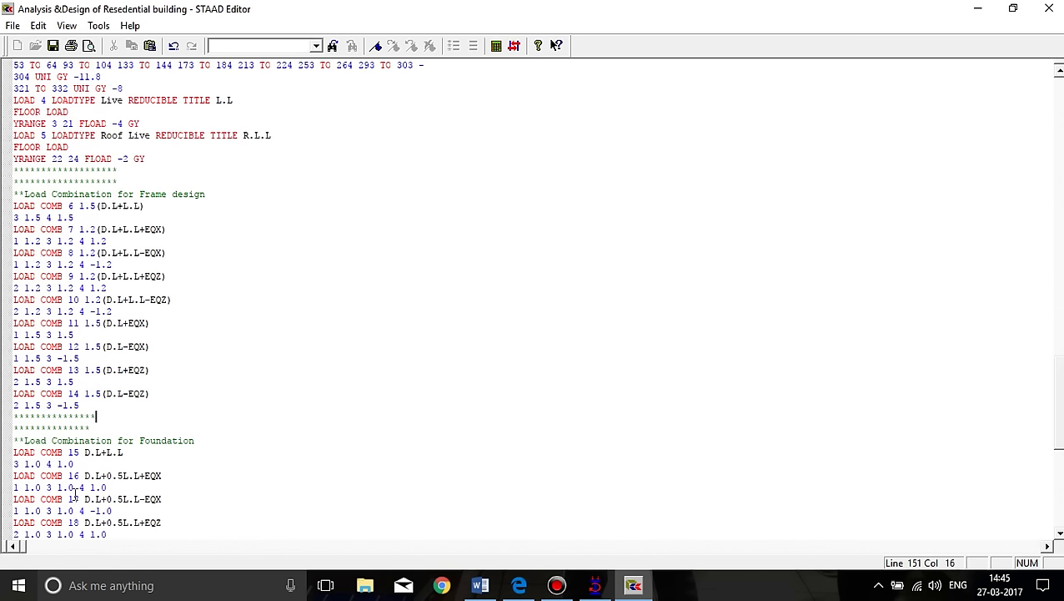
left_click(73, 497)
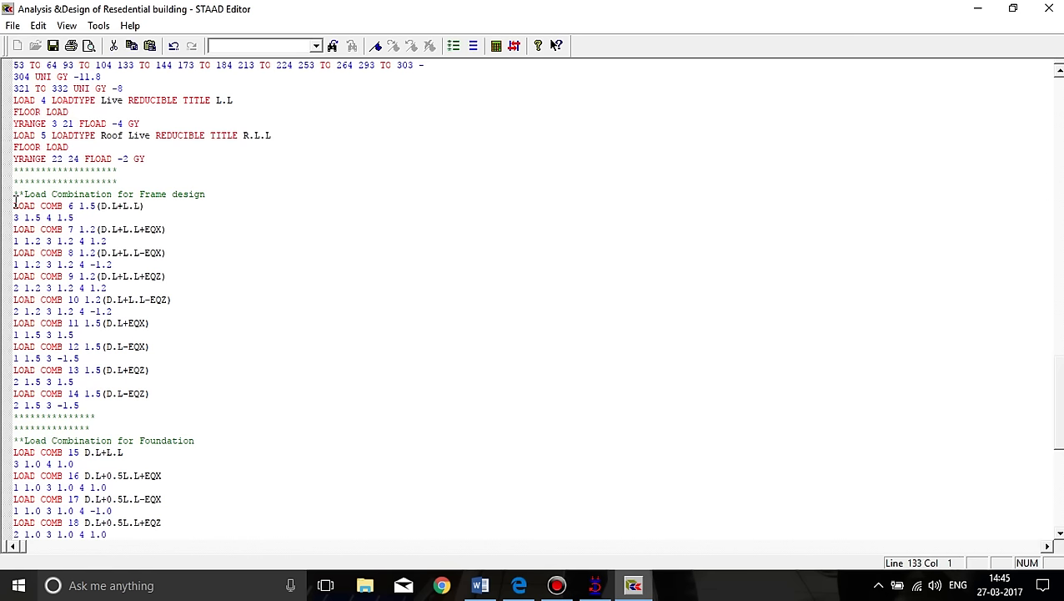
left_click_drag(14, 203, 132, 403)
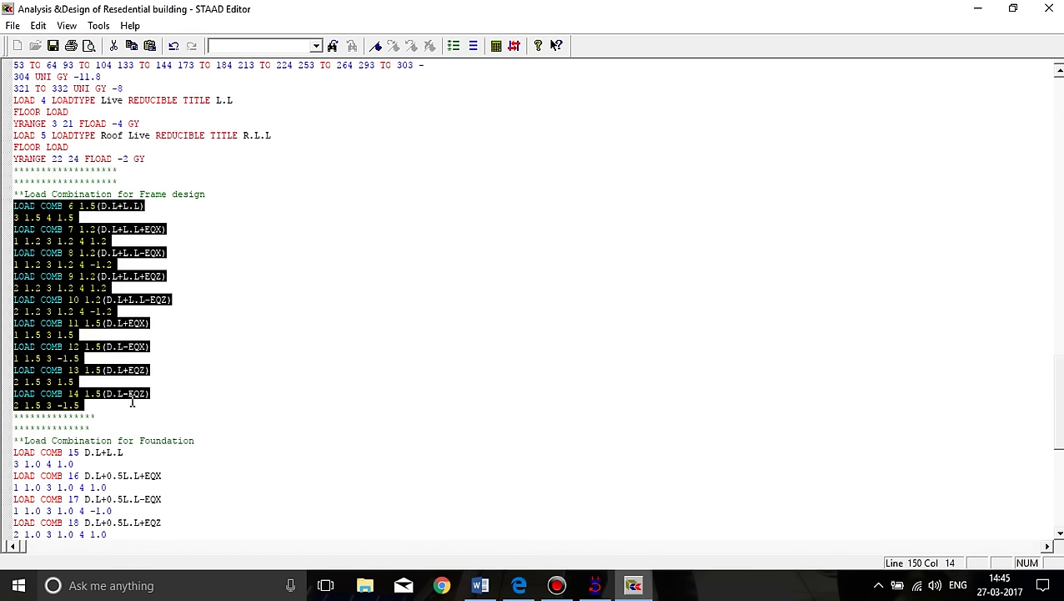
left_click(454, 45)
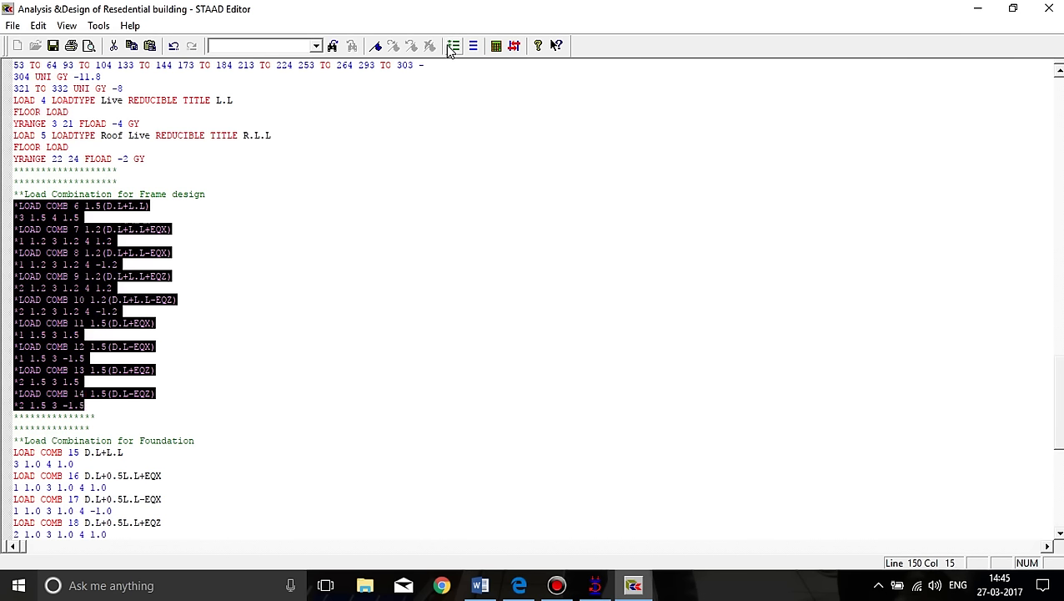
left_click(130, 265)
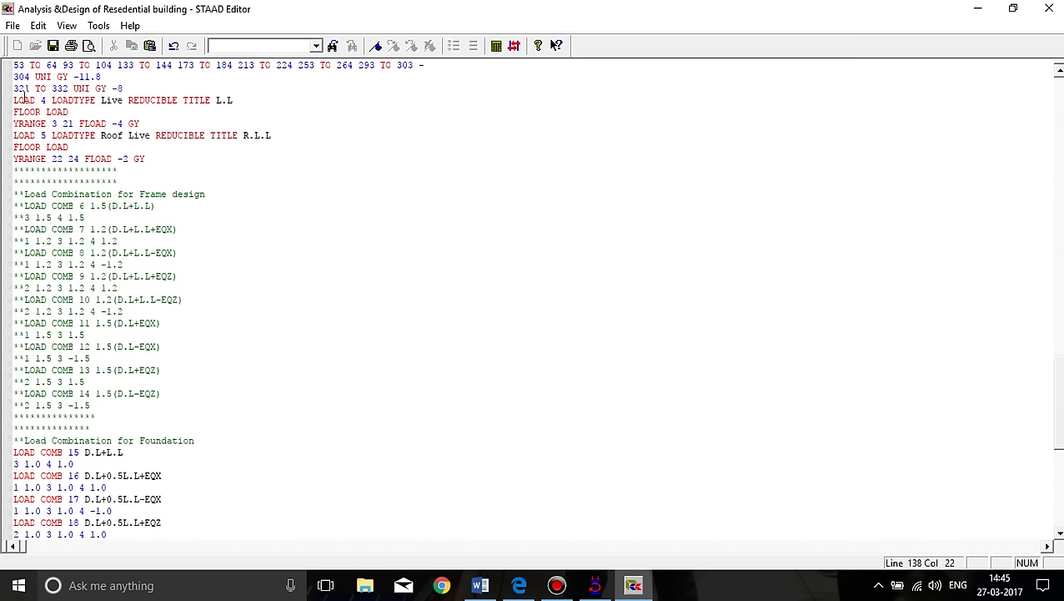
left_click(53, 45)
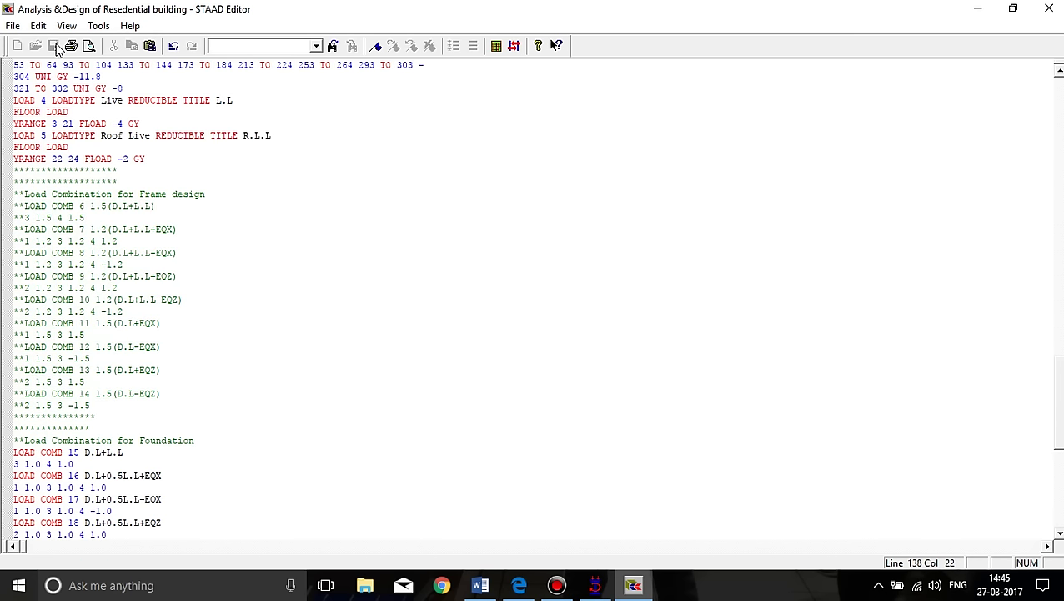
left_click(1049, 8)
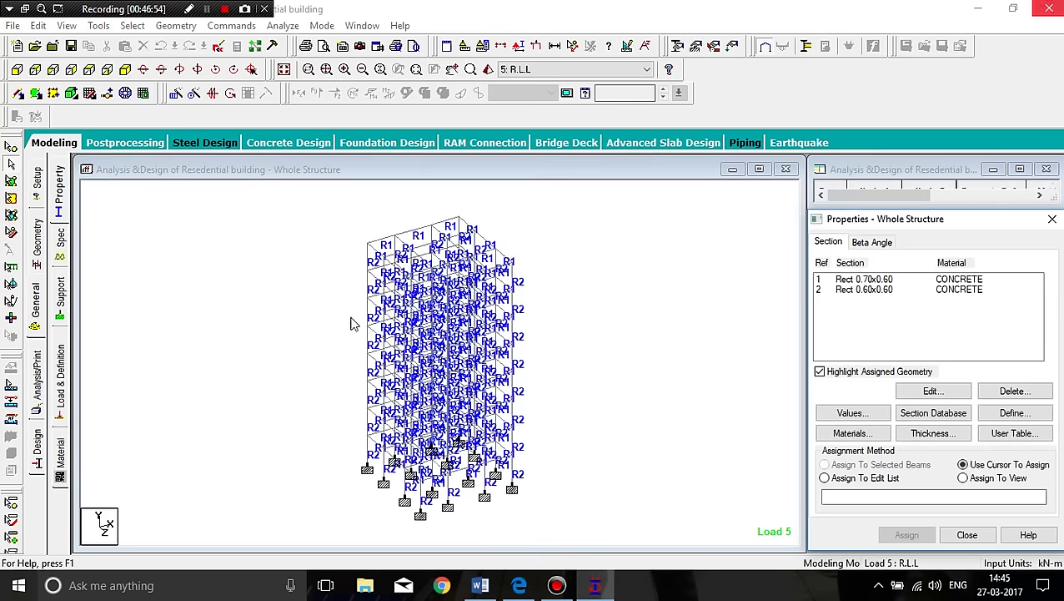
Rerun the analysis with the foundation load combinations and go to post processing mode when it finishes.
left_click(317, 282)
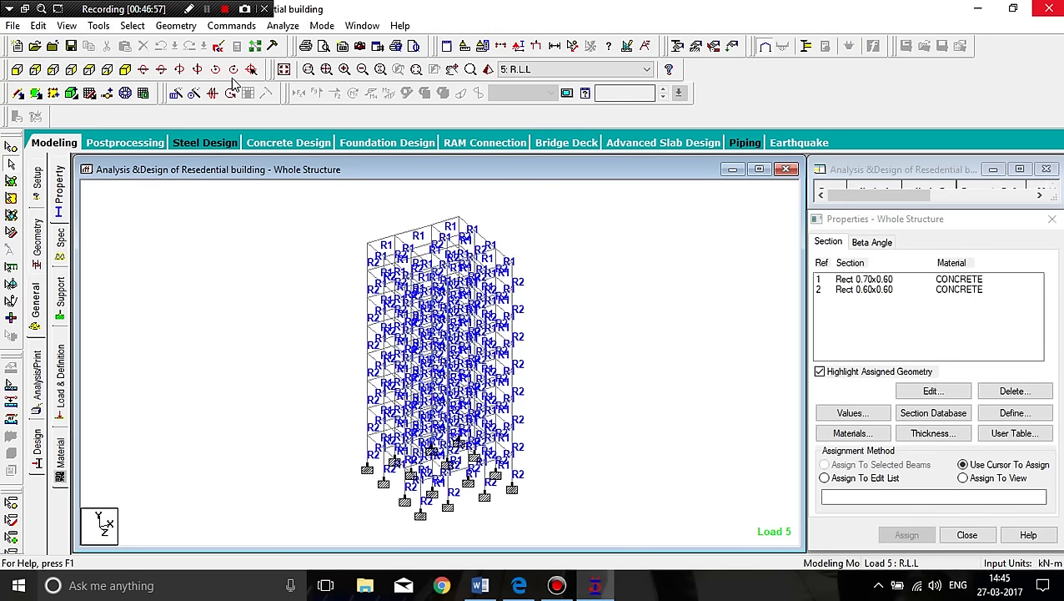
left_click(283, 25)
left_click(305, 45)
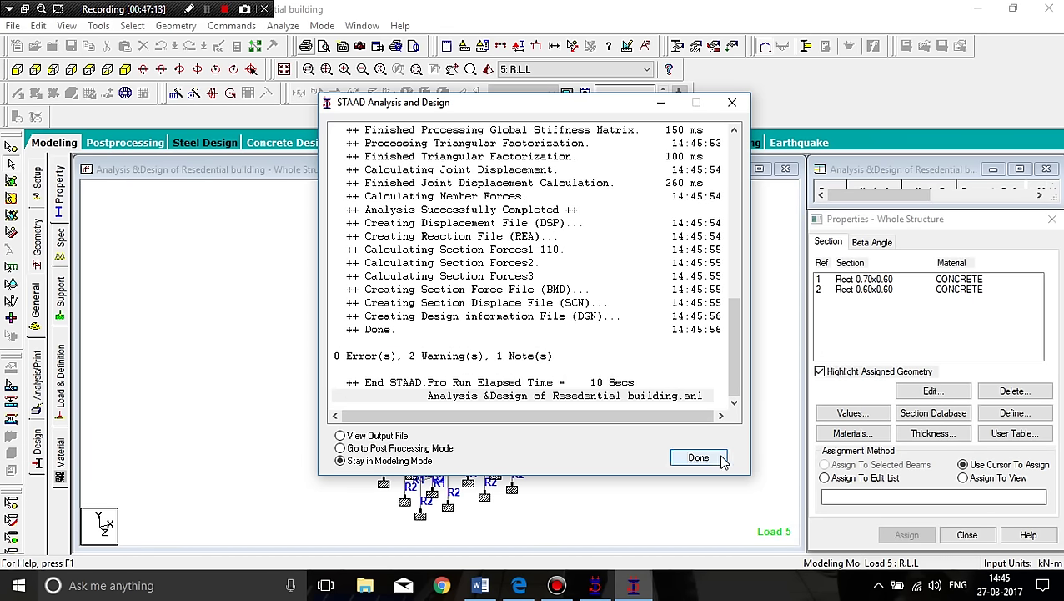
left_click(417, 448)
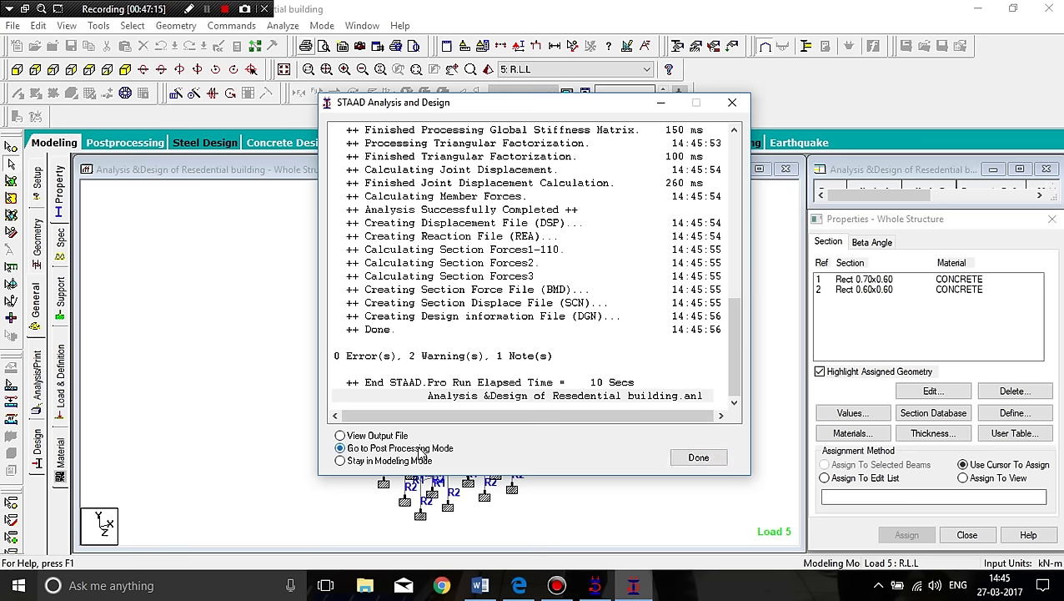
left_click(699, 458)
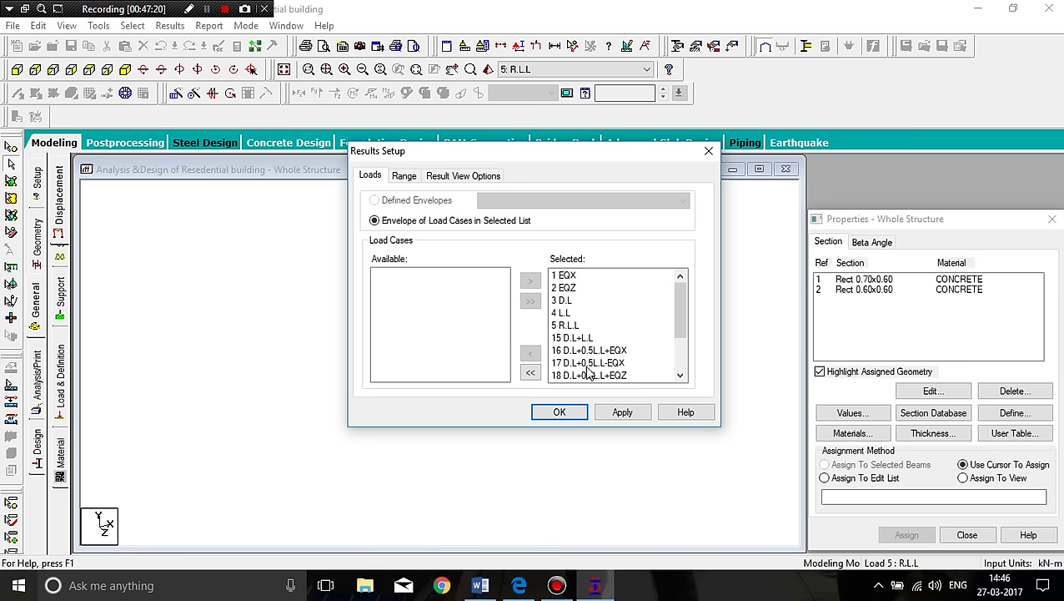
Remove load cases 1 to 5 from the selected results, keeping combinations 15 to 23, and switch to foundation design mode.
left_click_drag(594, 325, 555, 280)
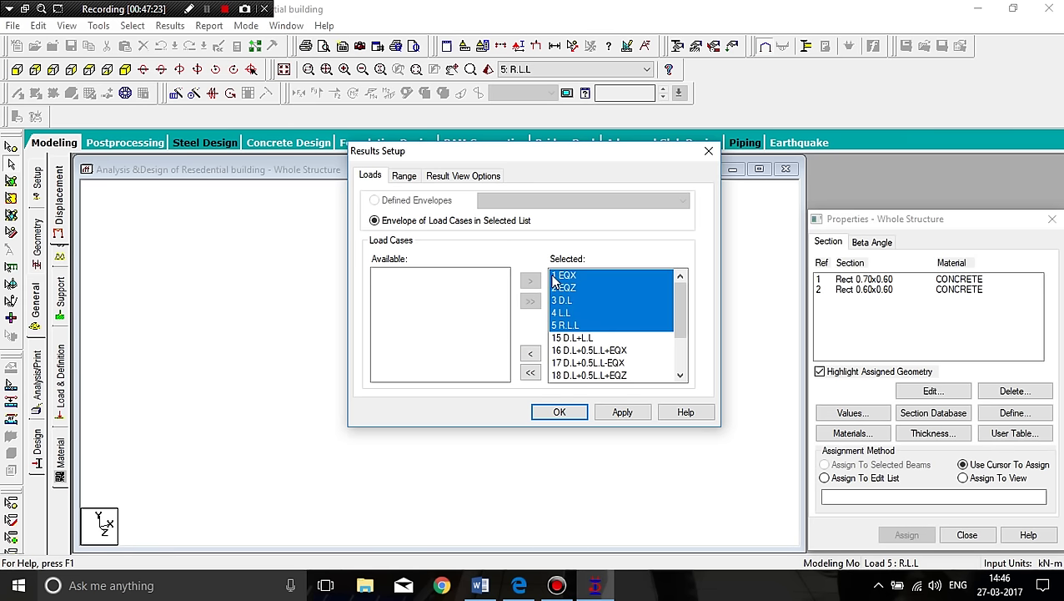
left_click(530, 353)
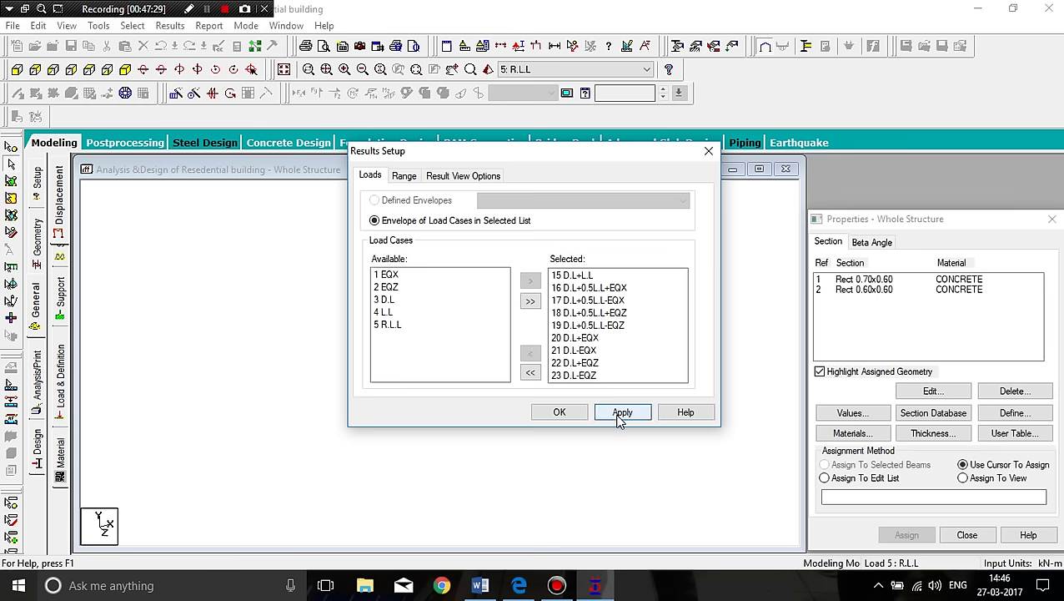
left_click(560, 412)
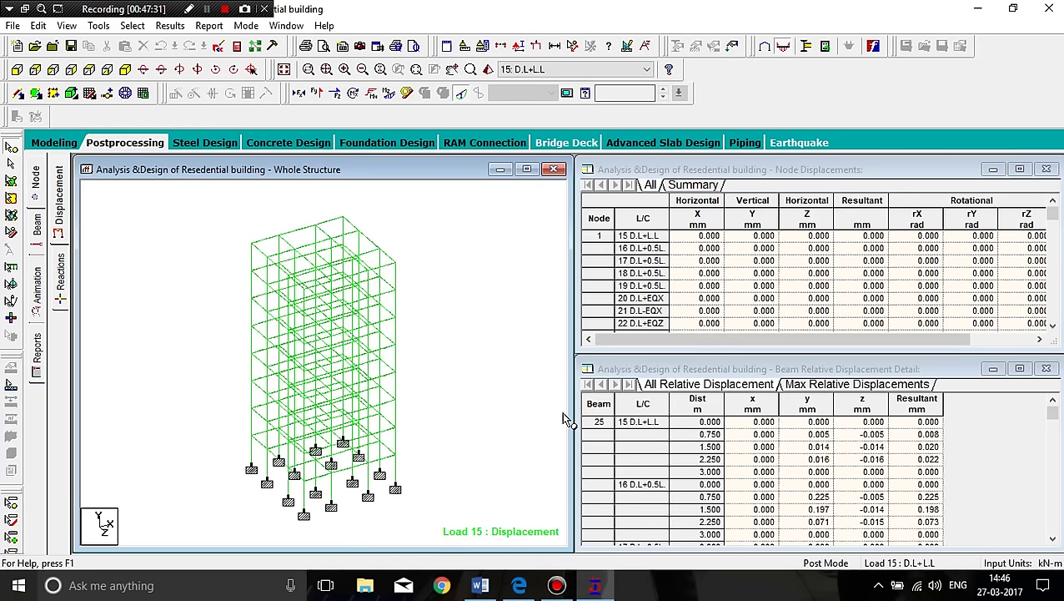
left_click(383, 144)
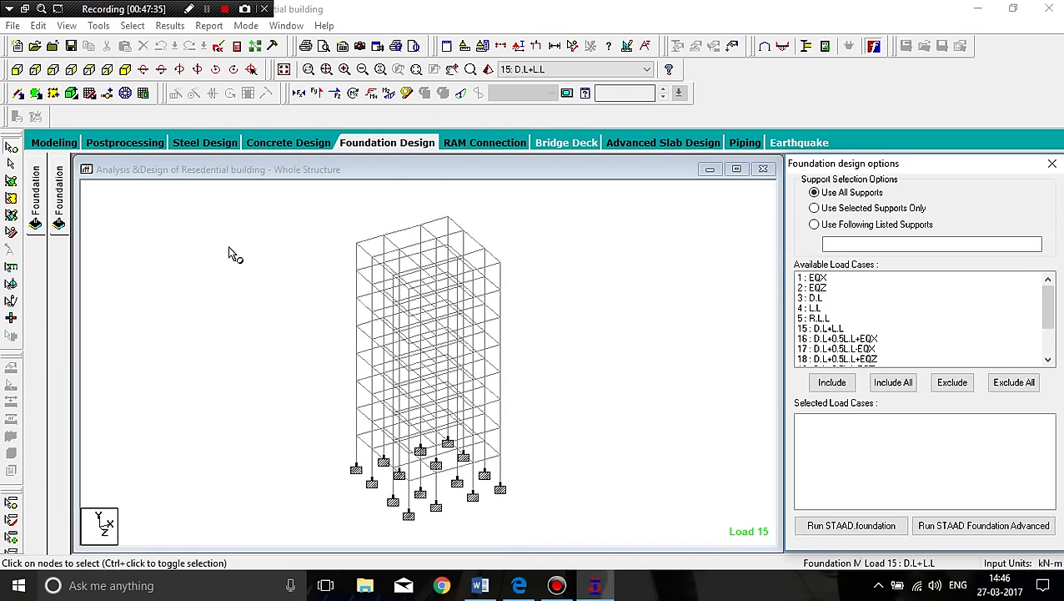